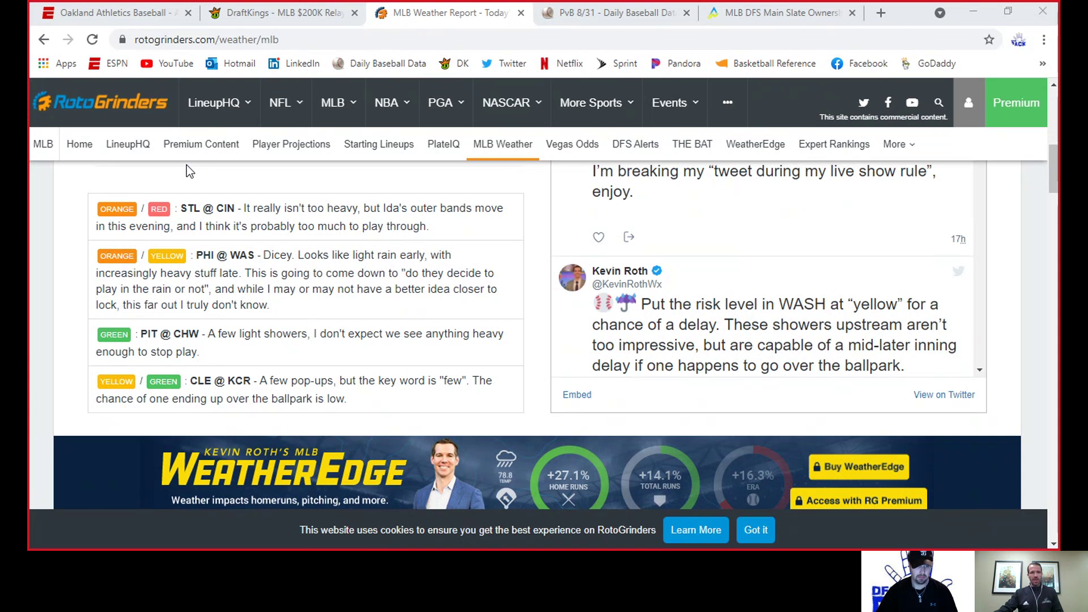
Switch to the DraftKings MLB contest page and list the available pitchers from the highest salary down
click(283, 17)
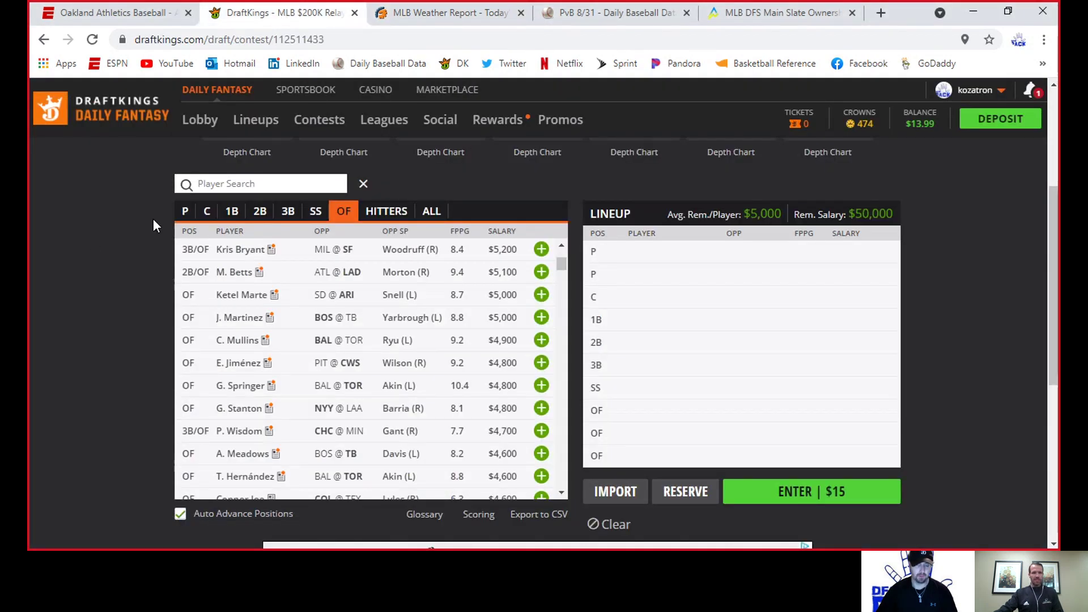
click(181, 213)
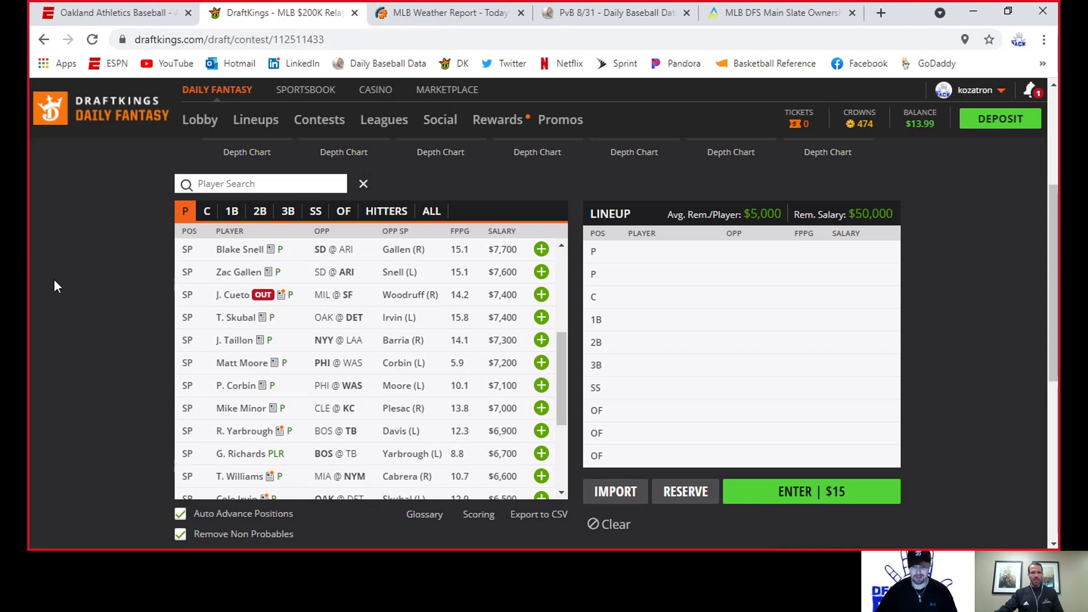
scroll(512, 367, up, 4)
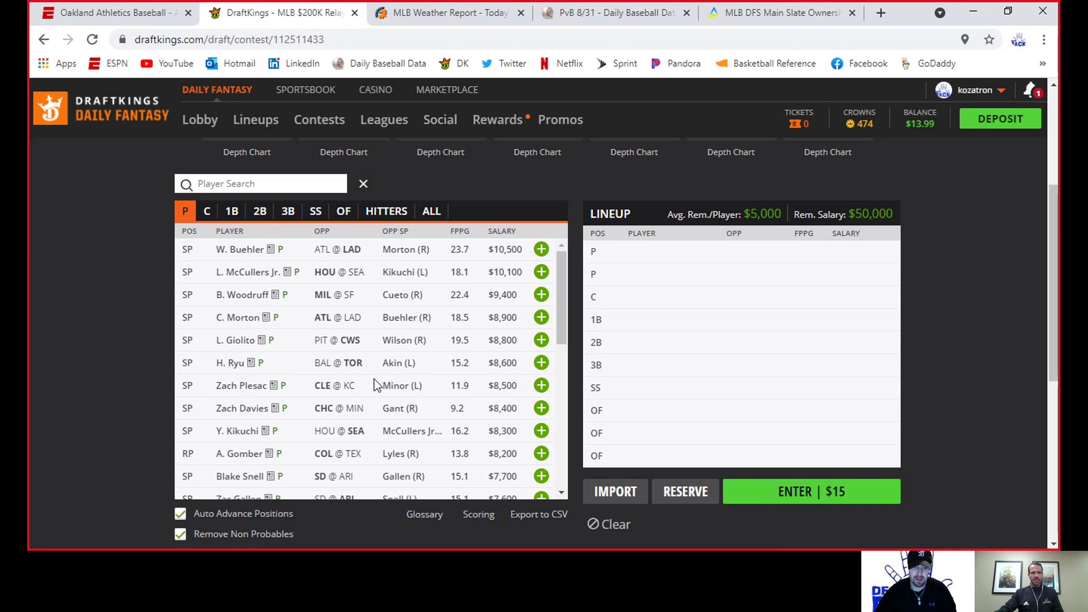
Review Lucas Giolito's full 10-game log and his splits, then close his player card
click(241, 341)
click(549, 234)
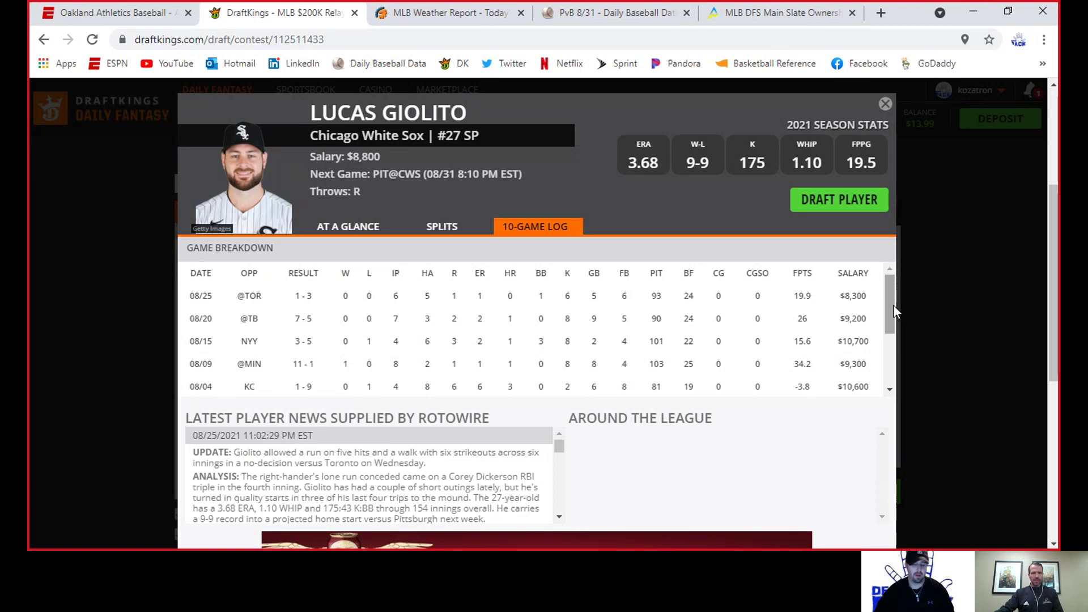
drag(894, 307, 892, 389)
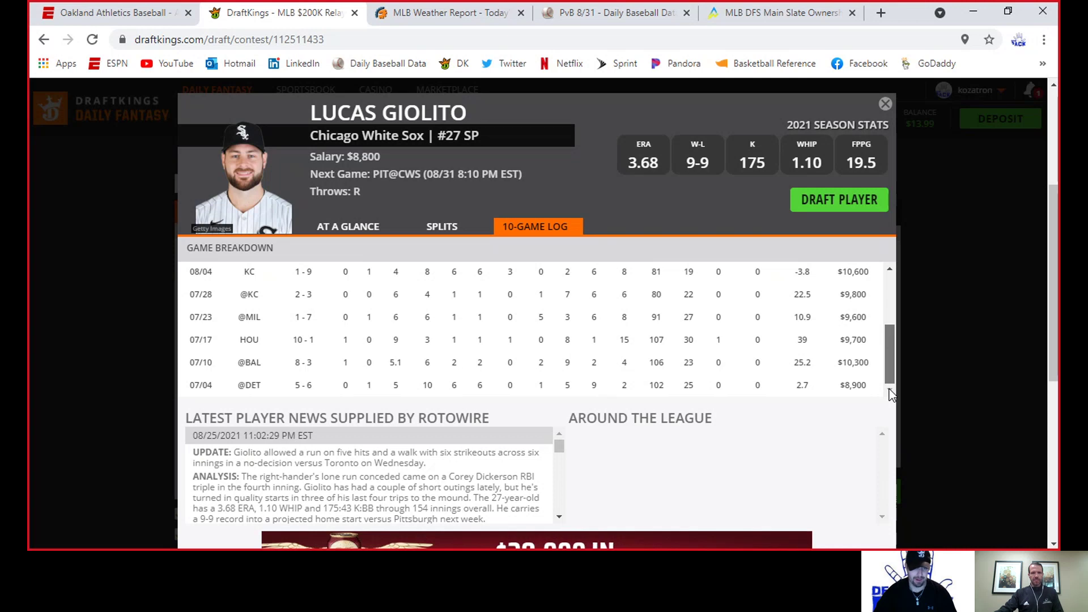
drag(890, 381, 900, 278)
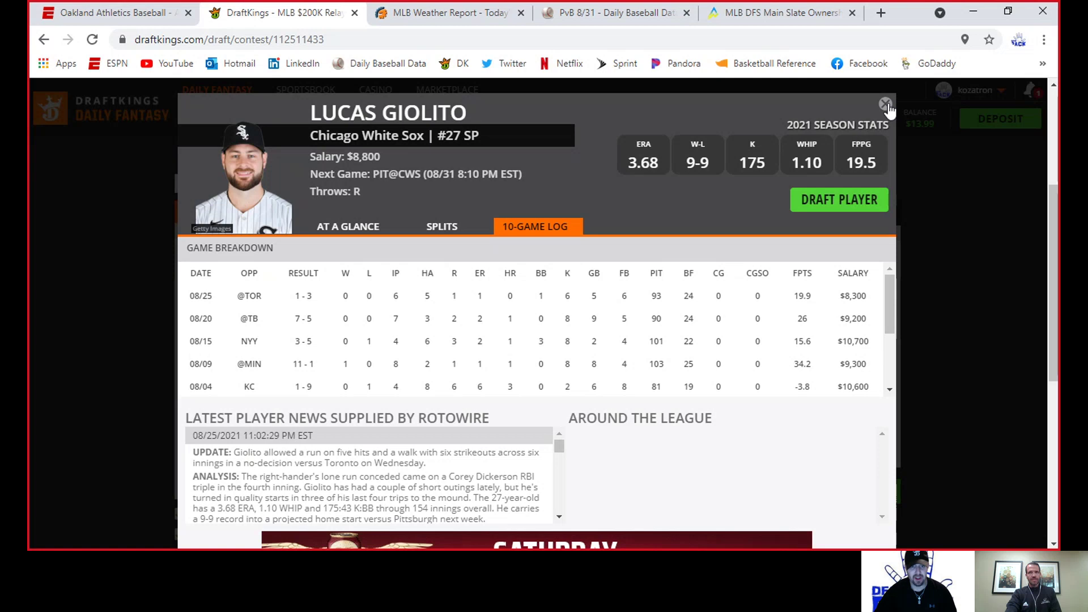
click(447, 227)
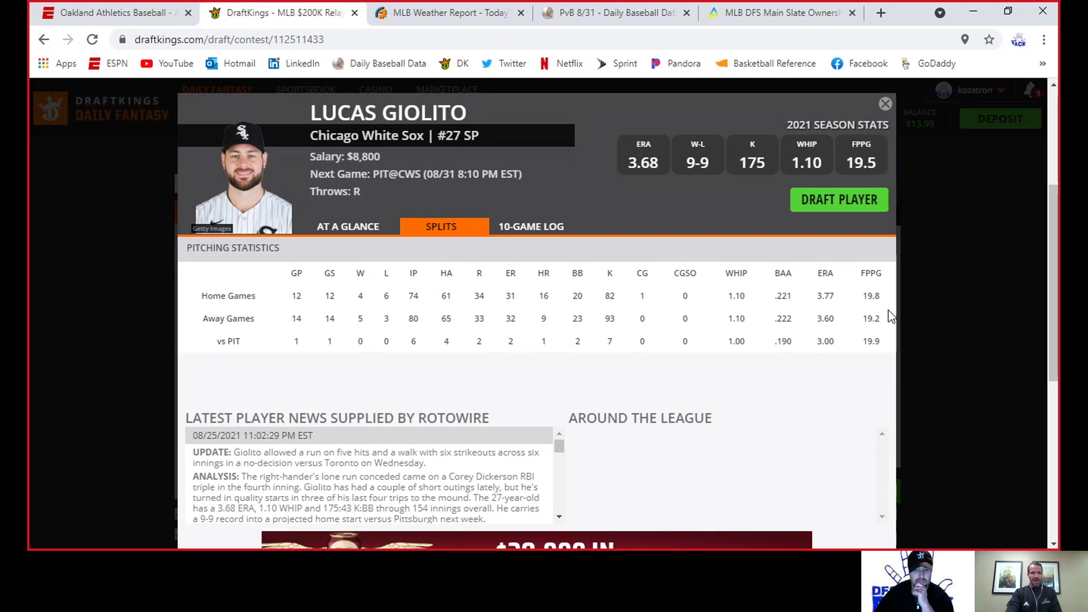
click(884, 105)
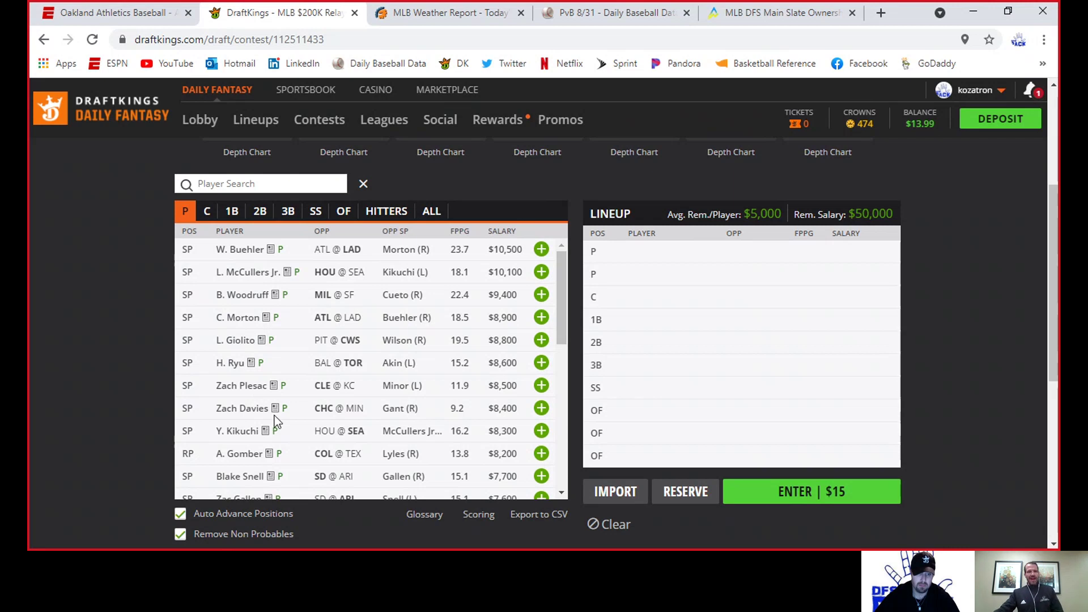
Look over the pitcher list and examine Walker Buehler's season stats and 10-game log, closing his card when done
scroll(261, 412, down, 1)
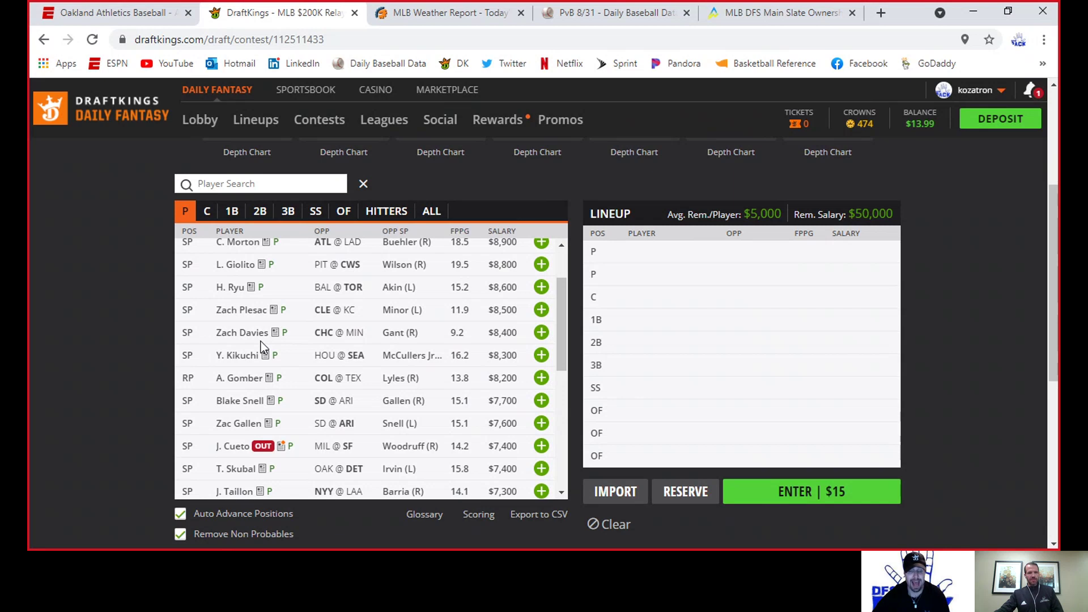
scroll(261, 341, up, 1)
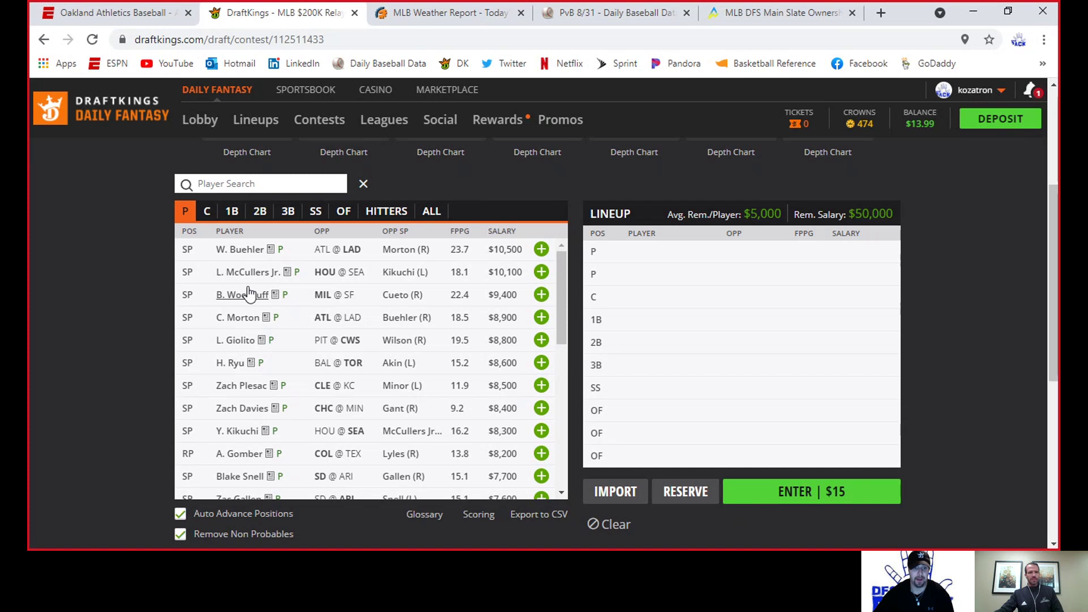
click(247, 250)
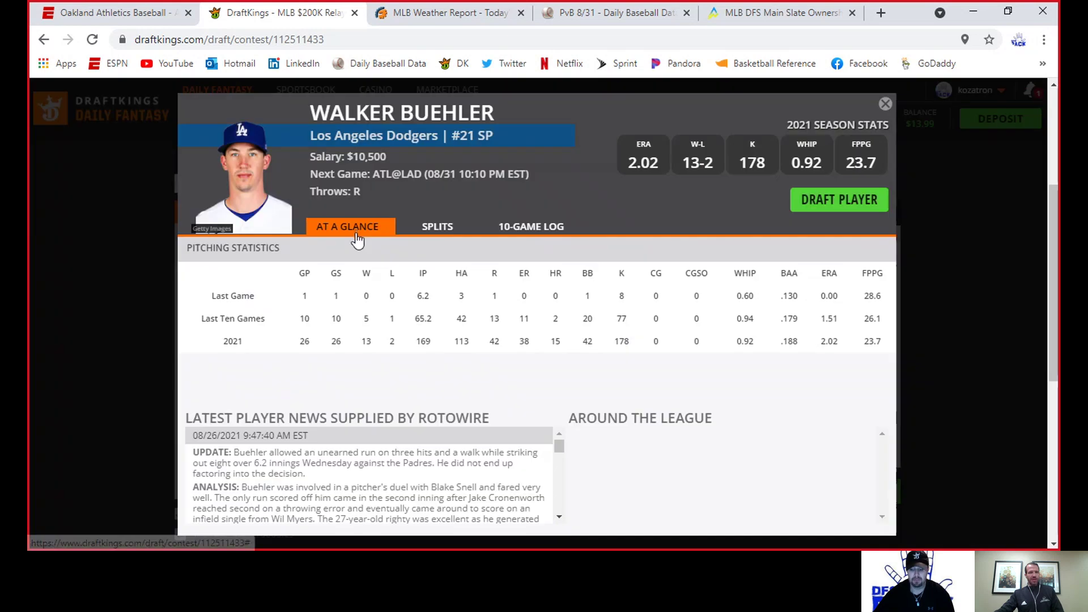
click(517, 235)
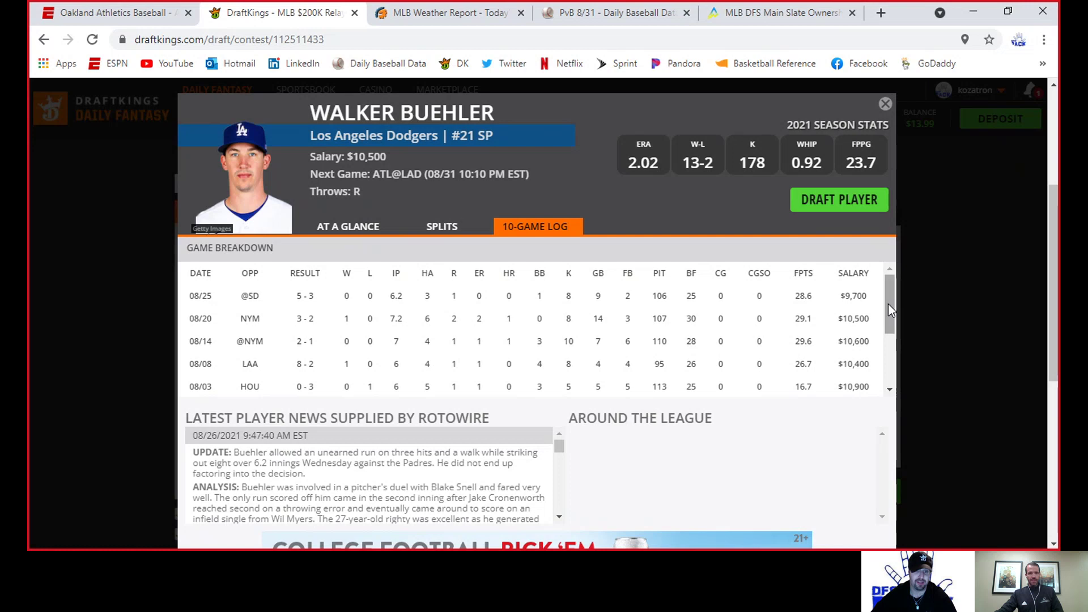
drag(894, 299, 903, 197)
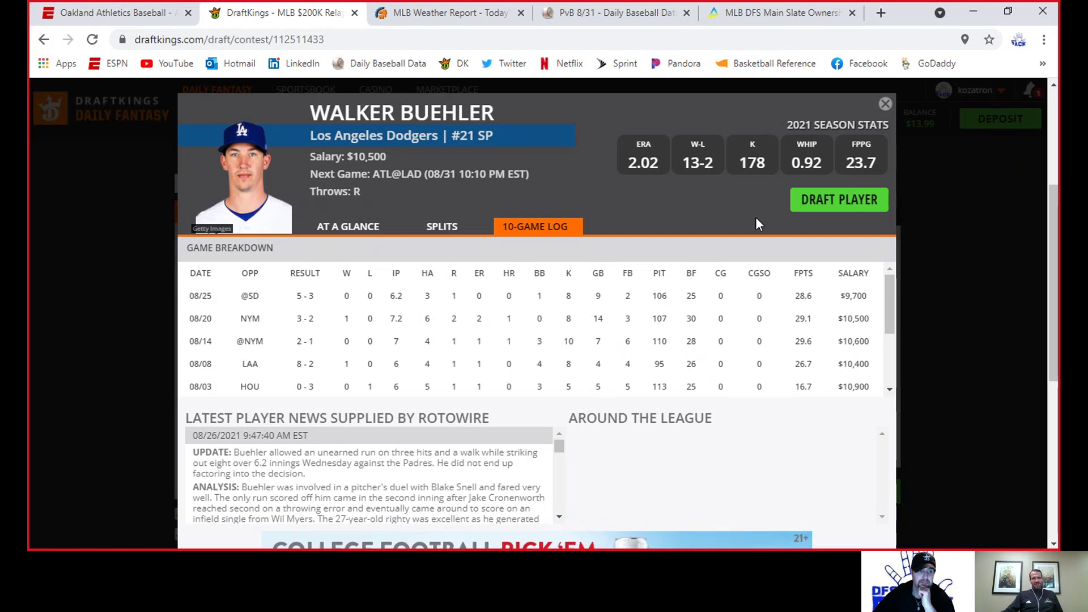
click(885, 105)
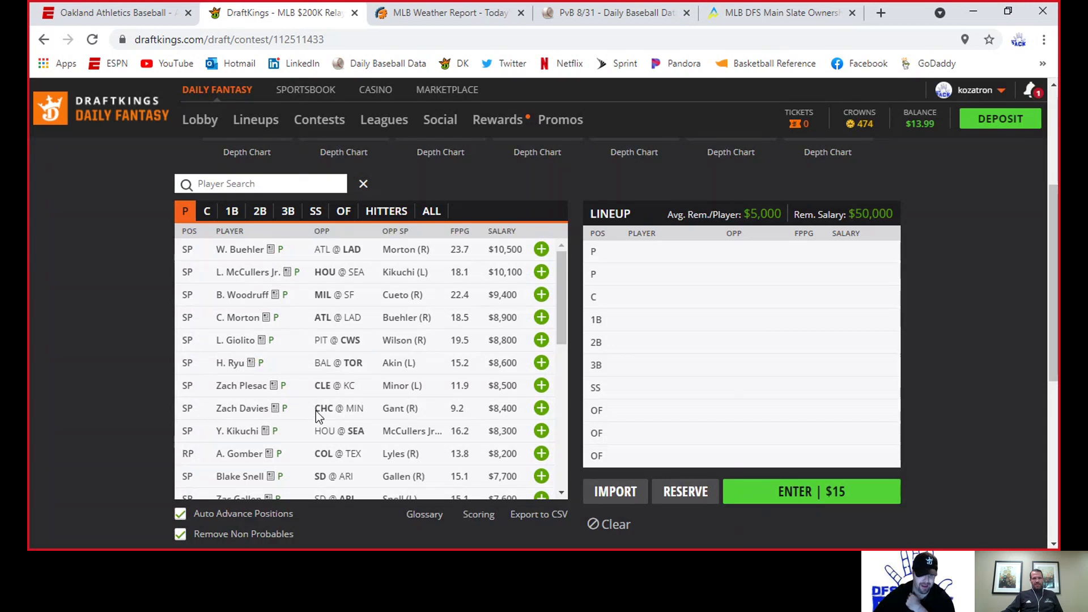
Examine Blake Snell's 10-game log and compare his home, away and opponent splits, closing his card when done
scroll(315, 412, down, 2)
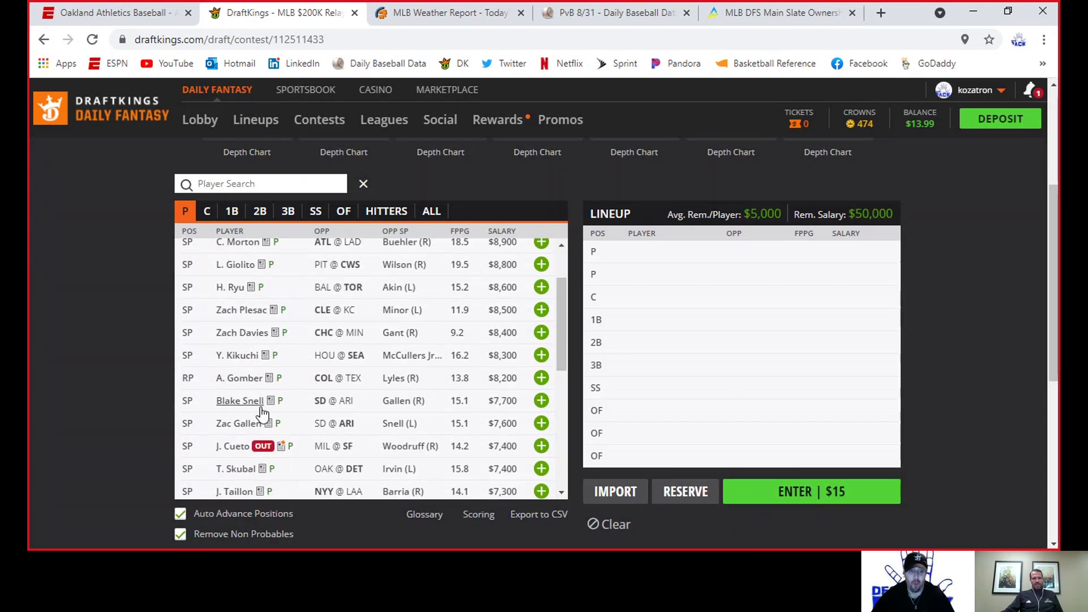
click(239, 400)
click(533, 228)
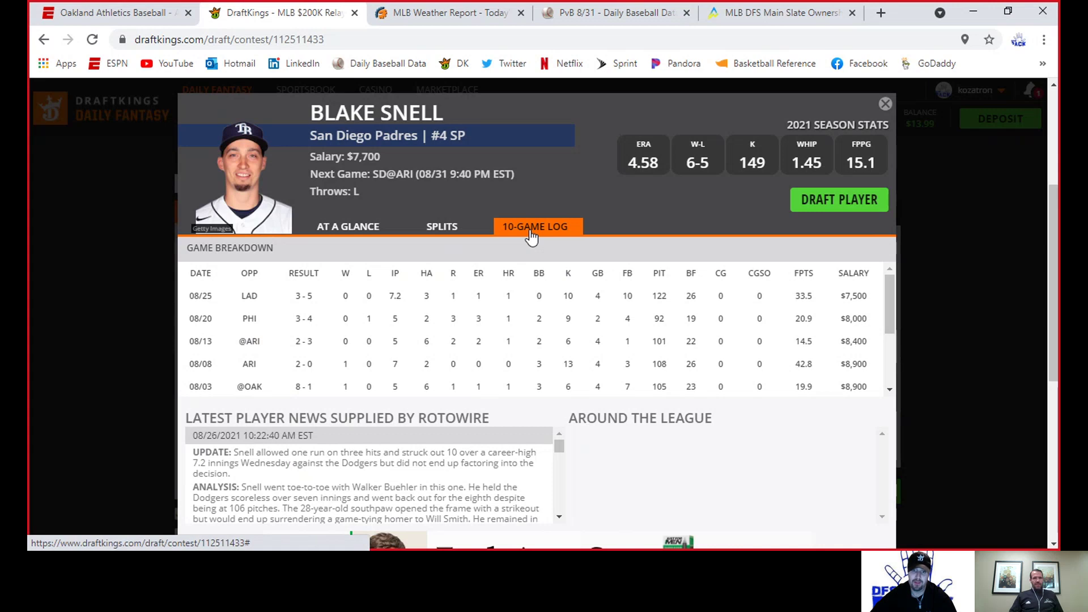
click(454, 225)
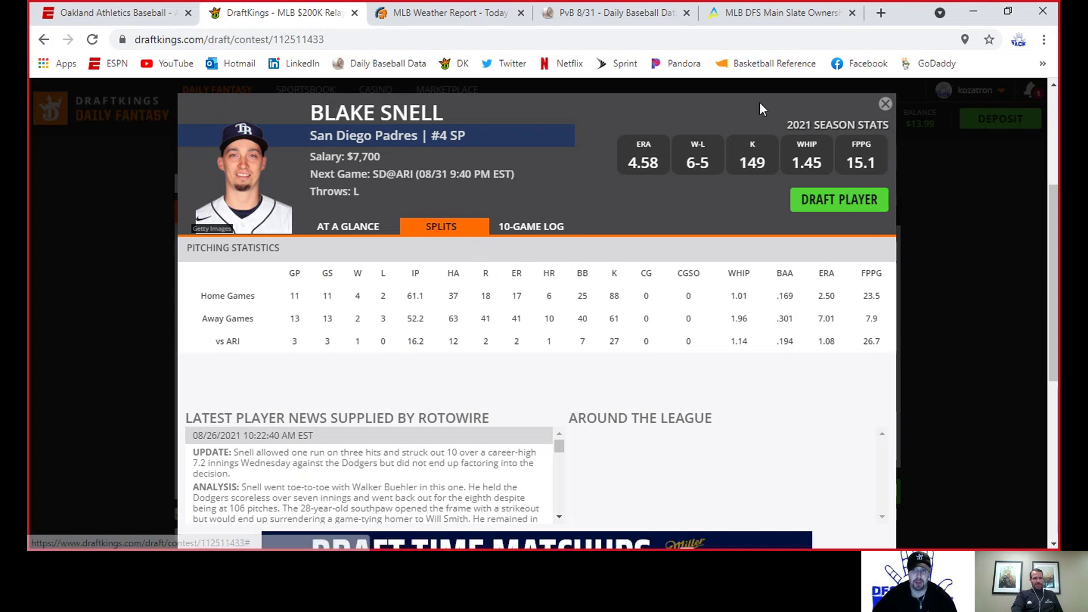
click(520, 230)
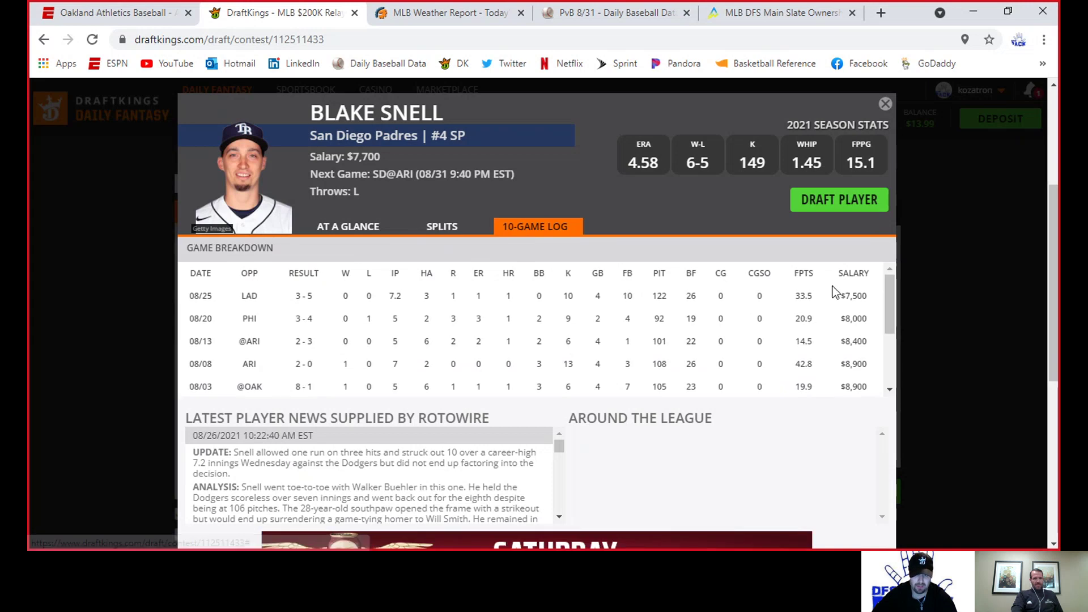
drag(889, 310, 891, 328)
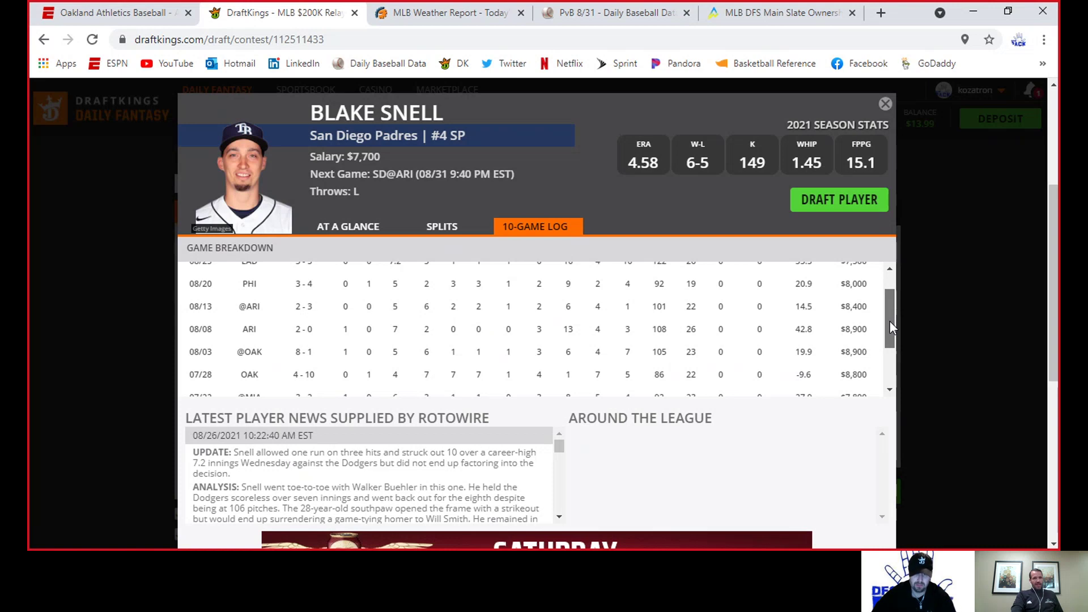
drag(890, 322, 898, 297)
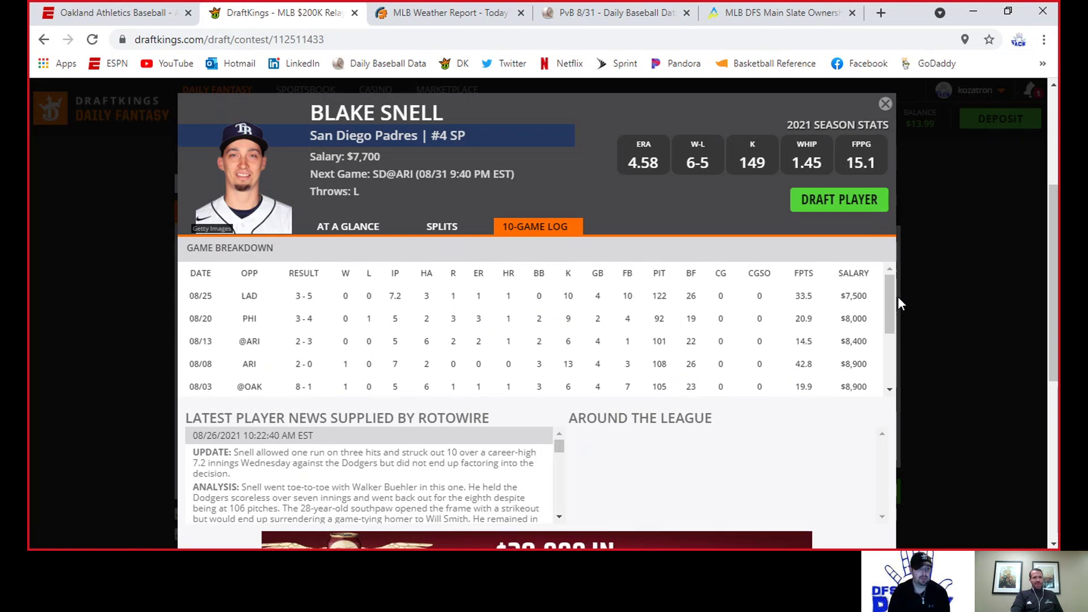
click(886, 106)
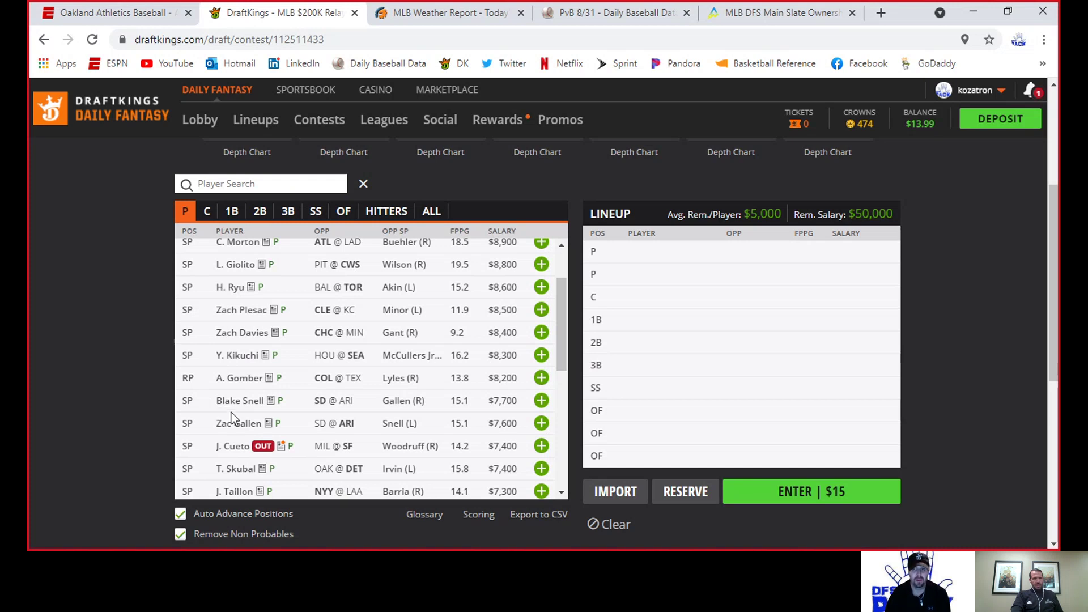
Check Zac Gallen's recent starts in his 10-game log and close his player card
click(241, 423)
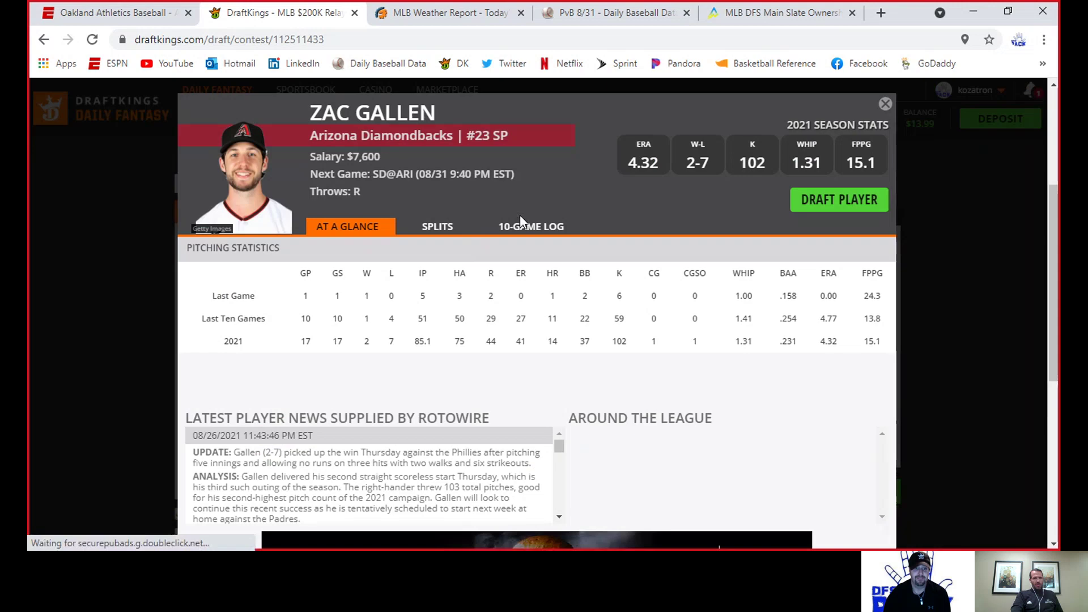
click(522, 224)
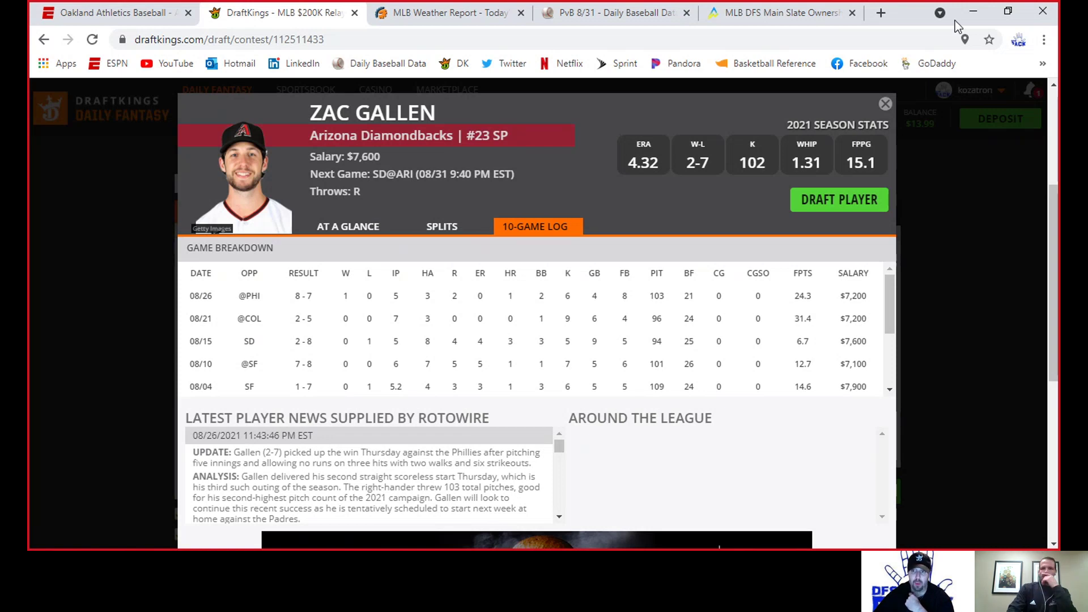
click(885, 104)
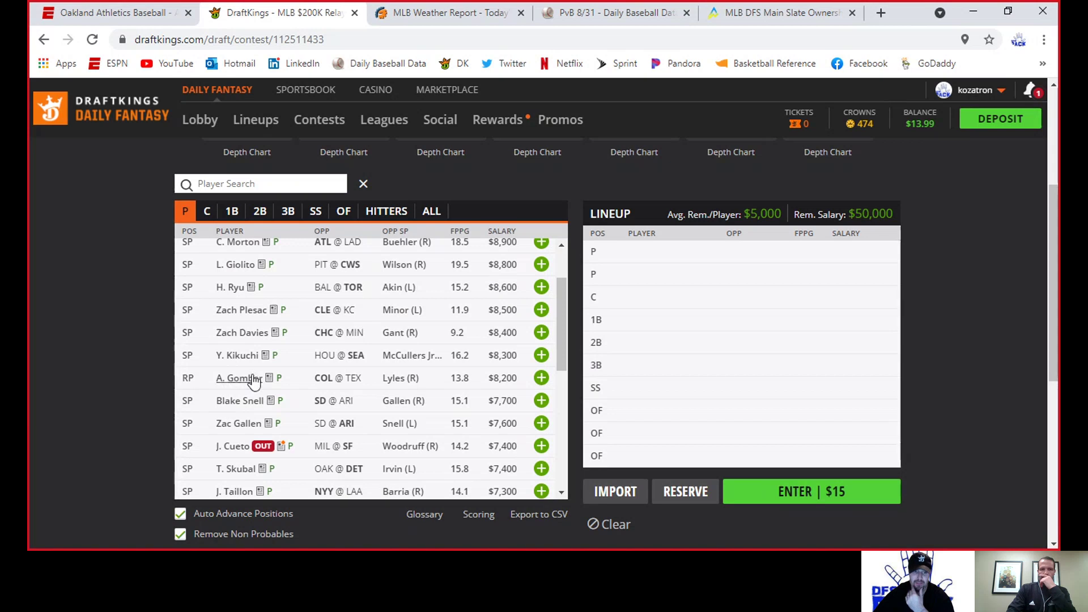
Review all of Tarik Skubal's starts in his 10-game log and close his player card
click(235, 469)
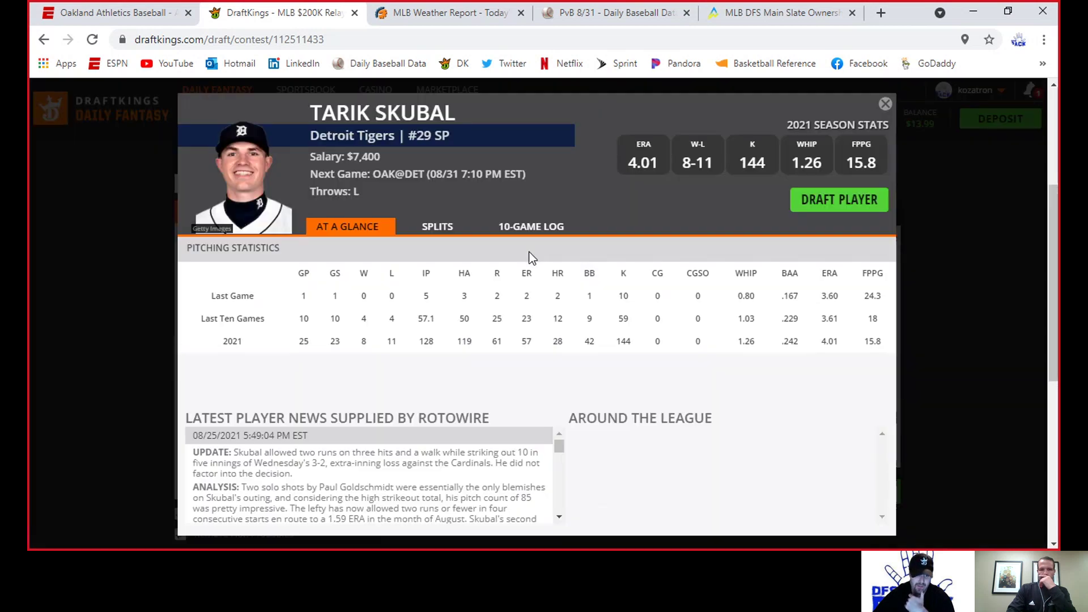
click(534, 228)
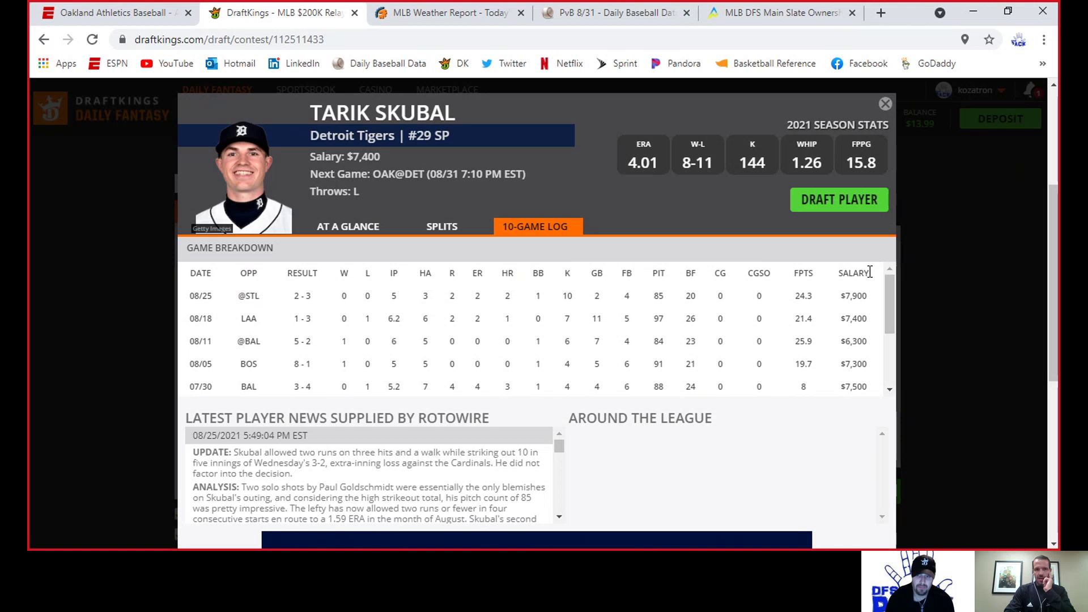
drag(890, 287, 887, 339)
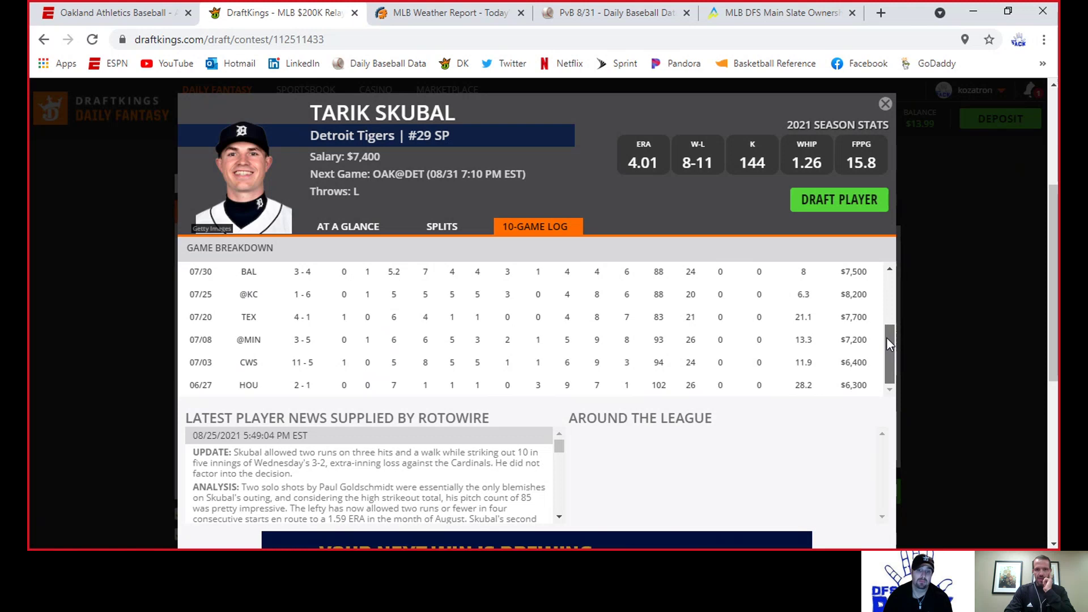
drag(888, 340, 898, 256)
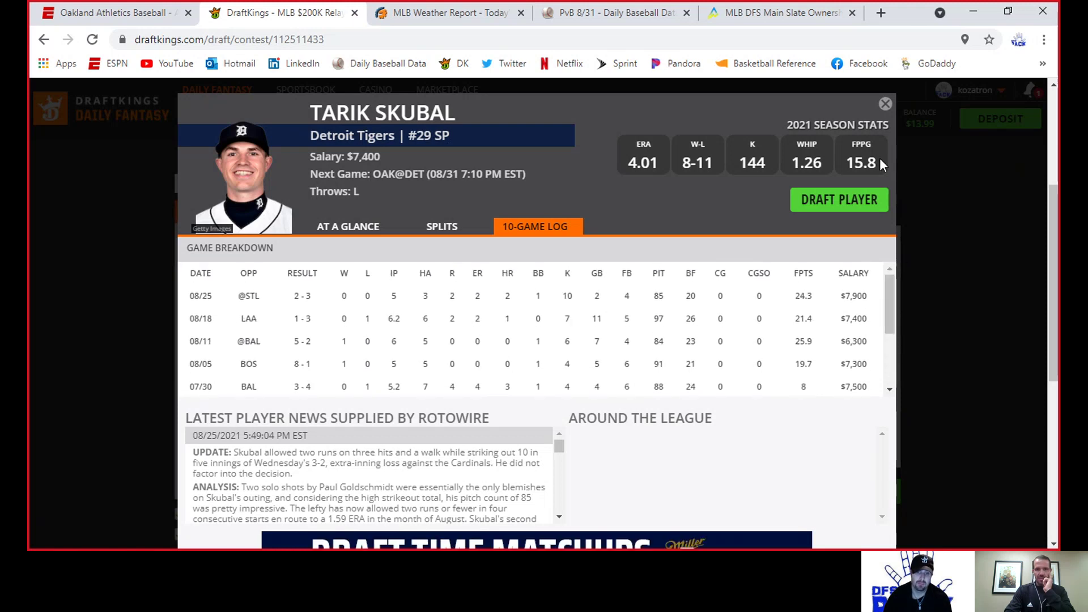
click(885, 104)
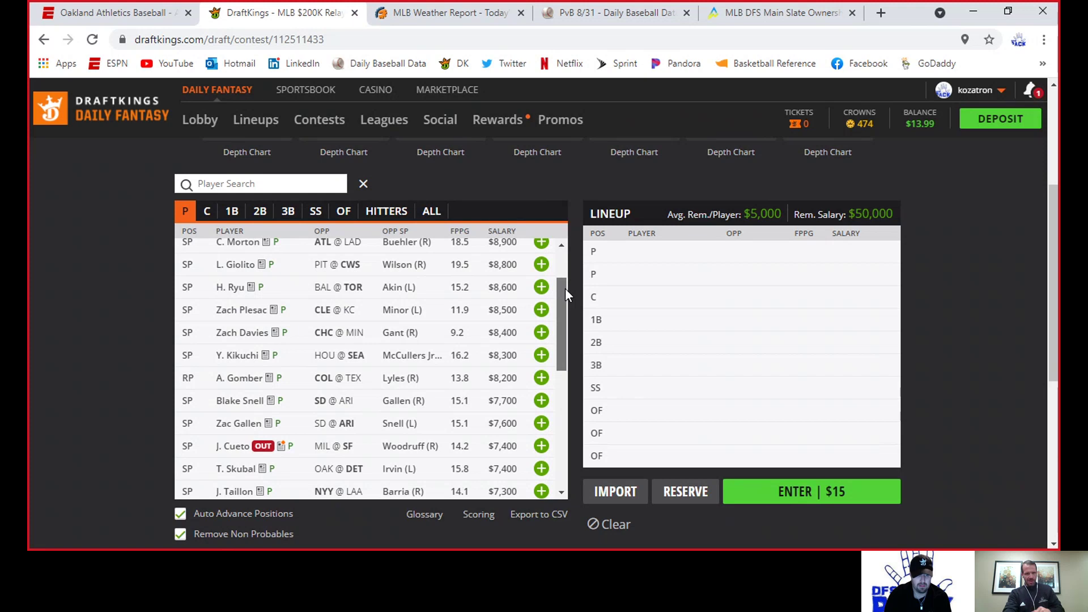
Find Edward Cabrera among the cheapest pitchers and check his game log, closing his card when done
drag(566, 288, 550, 428)
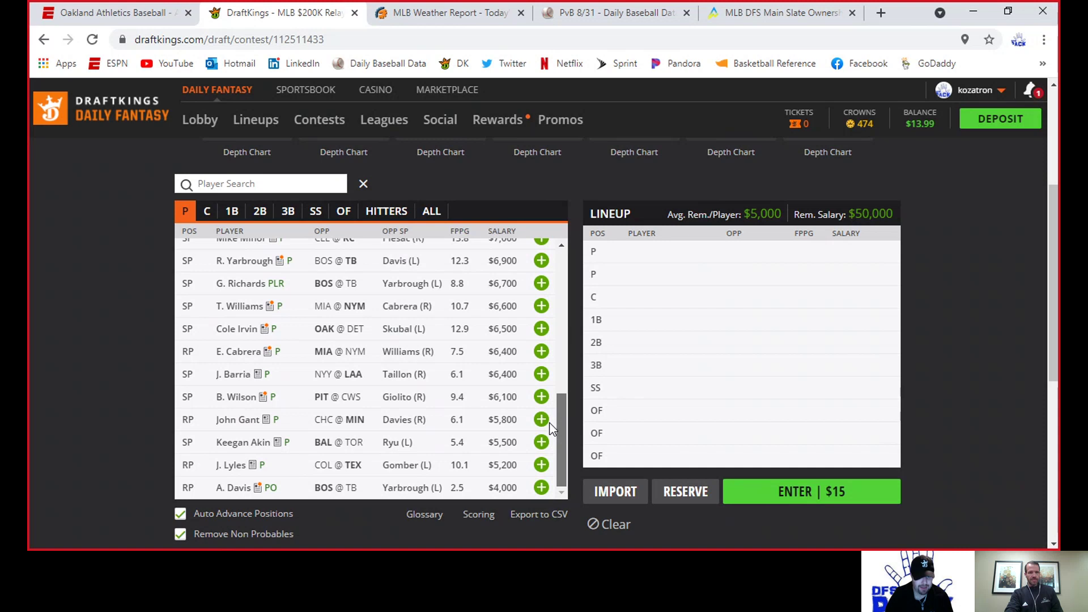
click(234, 356)
click(503, 228)
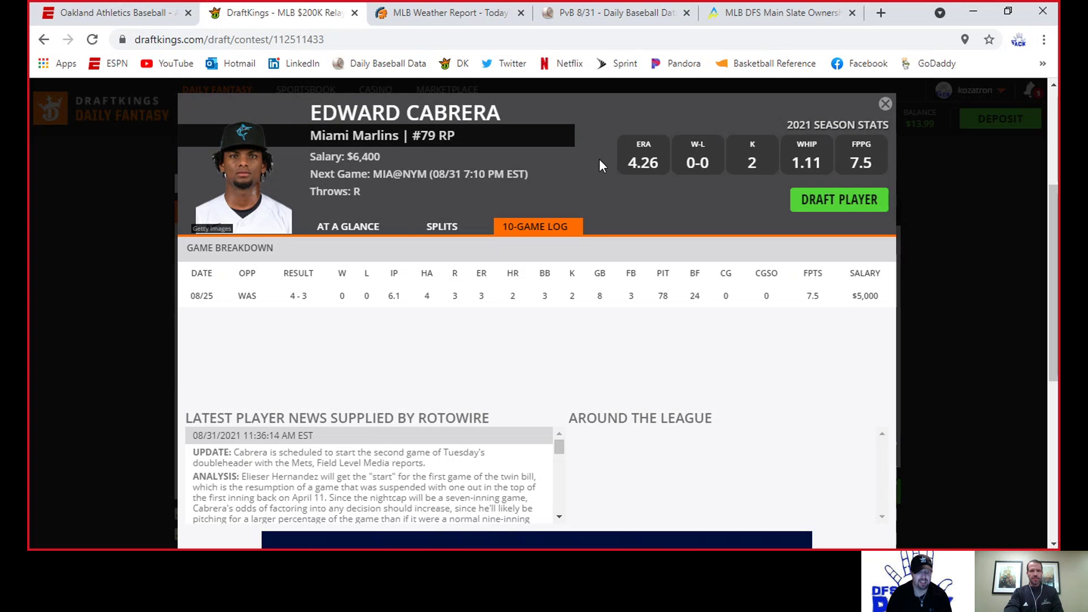
click(885, 105)
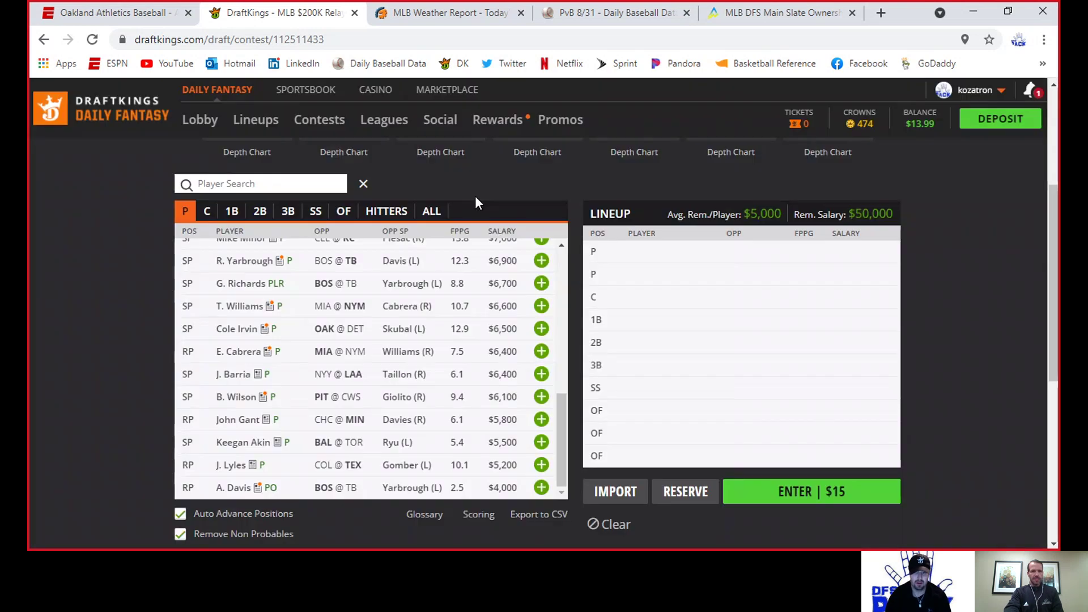
Review all of Jordan Lyles's starts in his 10-game log and close his player card
click(228, 466)
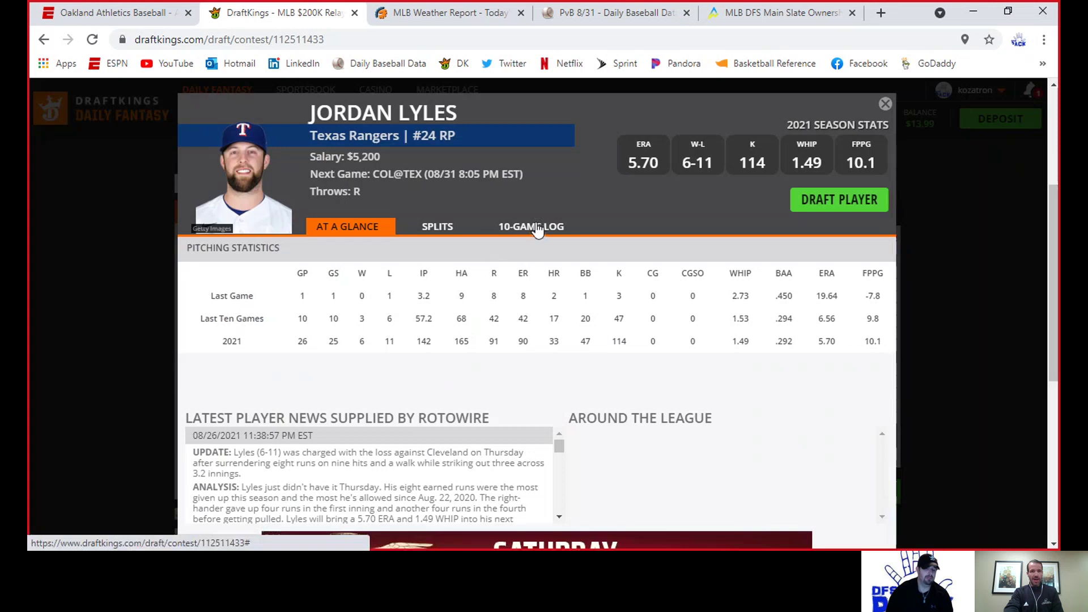
click(533, 226)
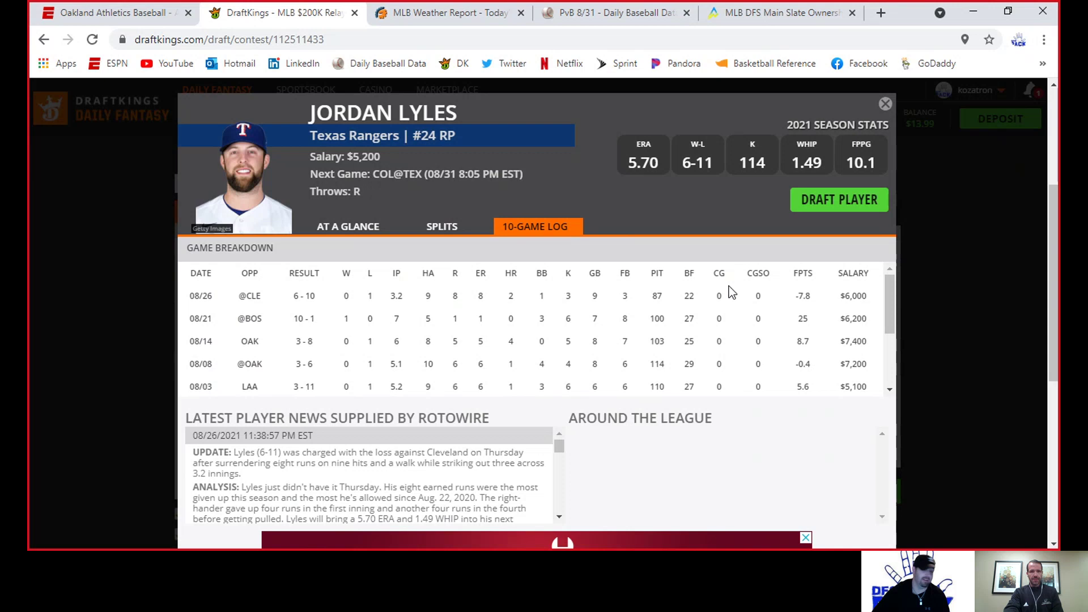
drag(891, 287, 889, 353)
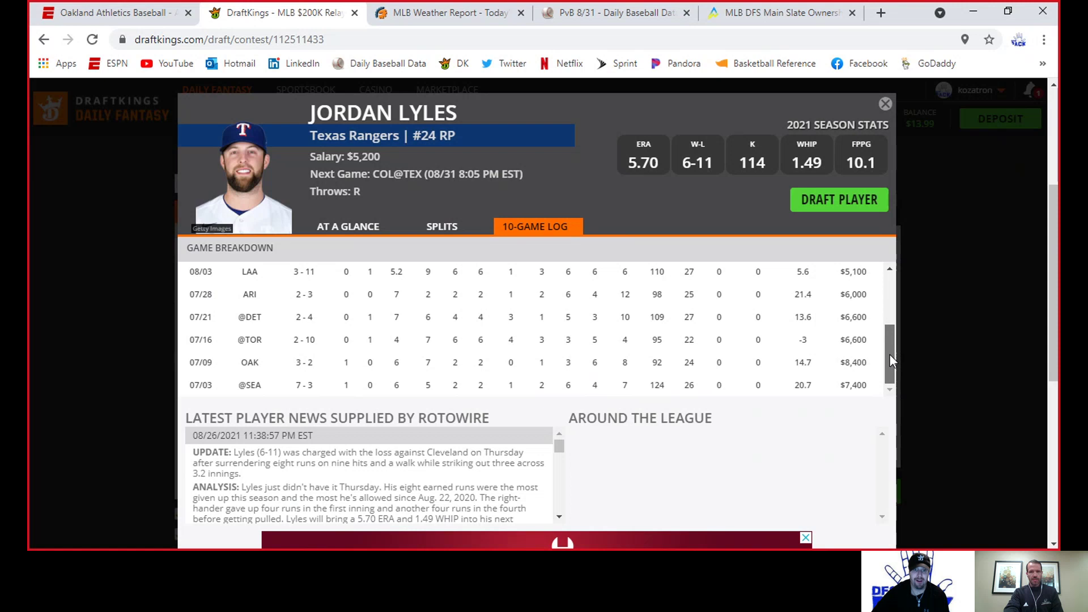
drag(890, 354, 904, 229)
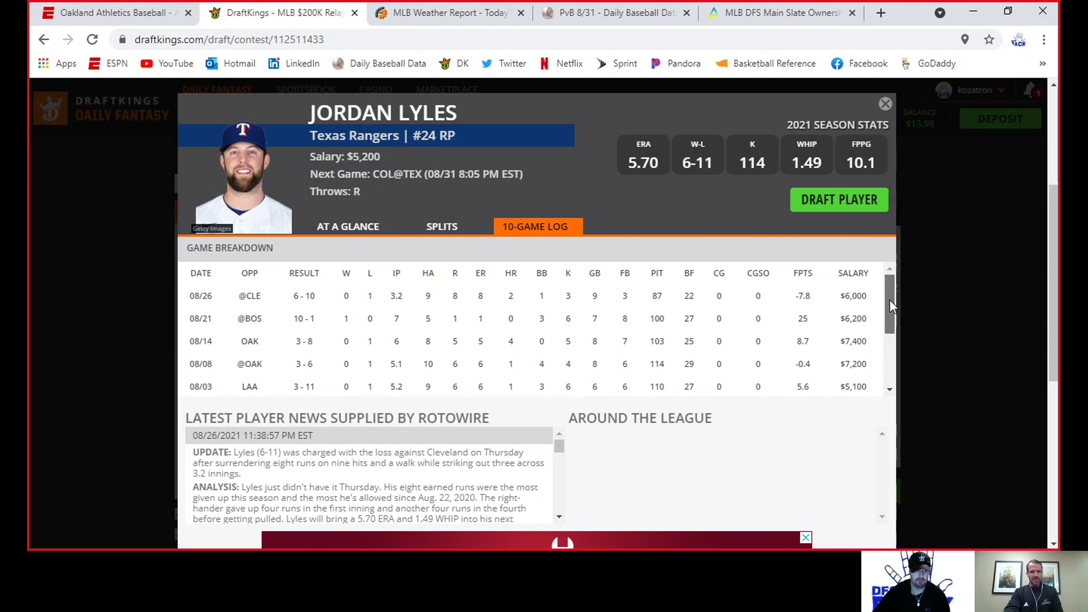
drag(890, 301, 892, 392)
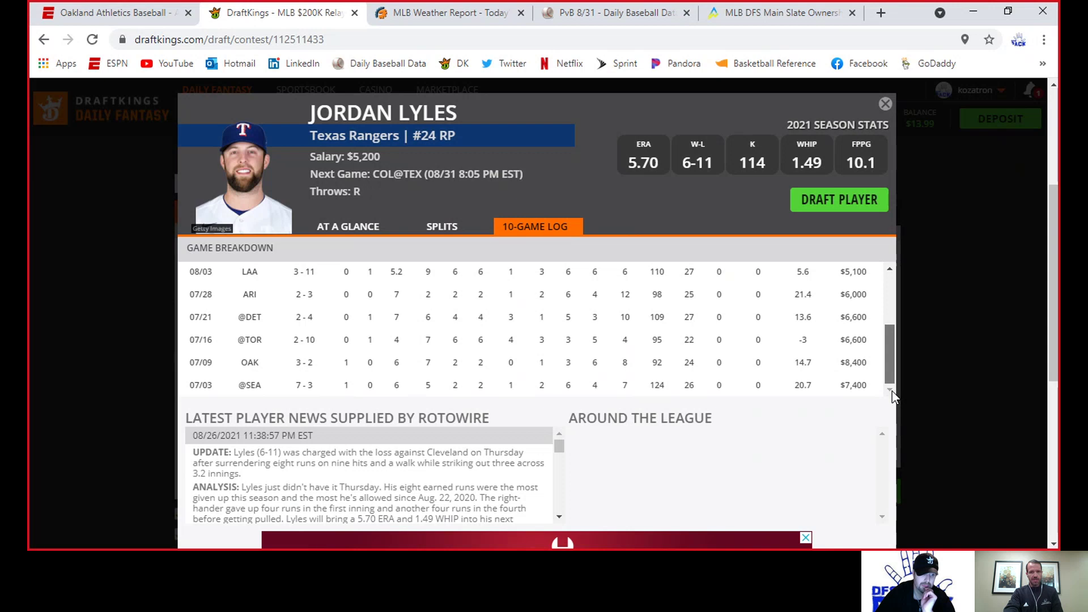
click(886, 104)
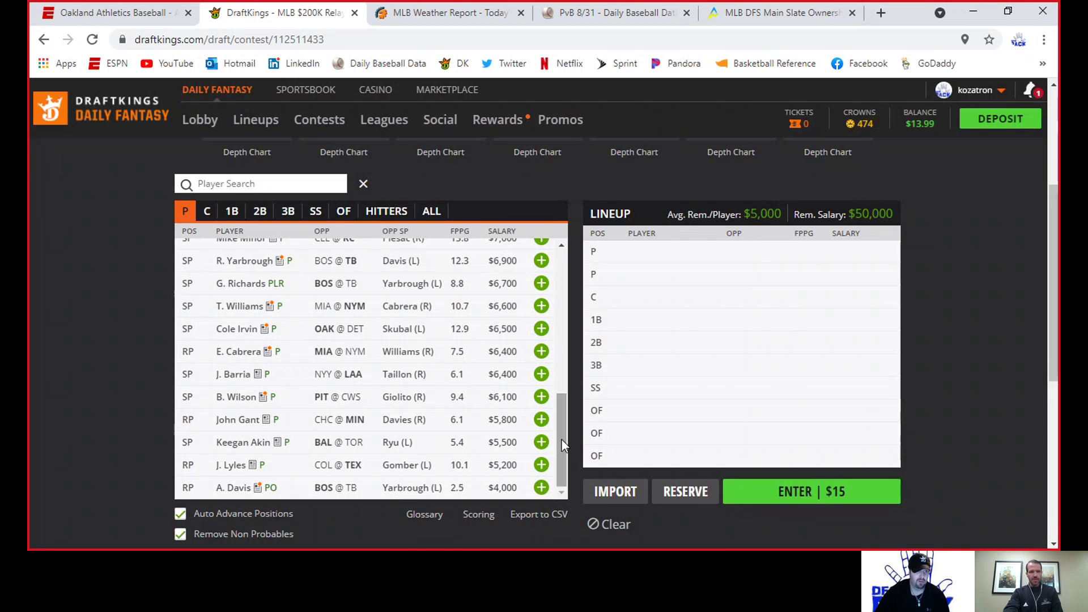
Filter the player pool to the PHI @ WAS game and look over its outfielders, returning to its pitchers
drag(562, 440, 575, 256)
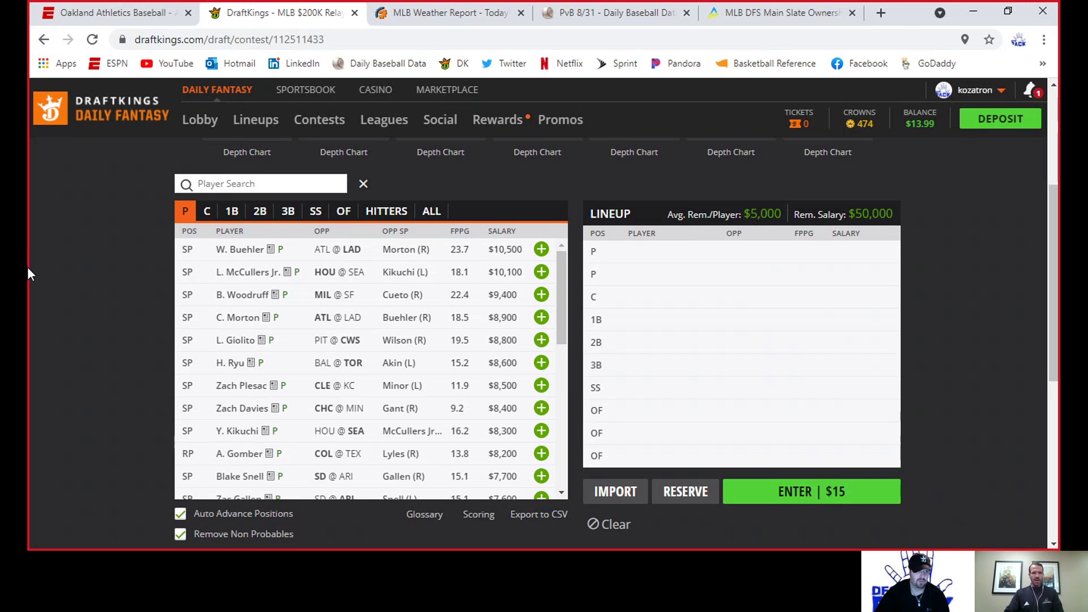
scroll(27, 274, up, 1)
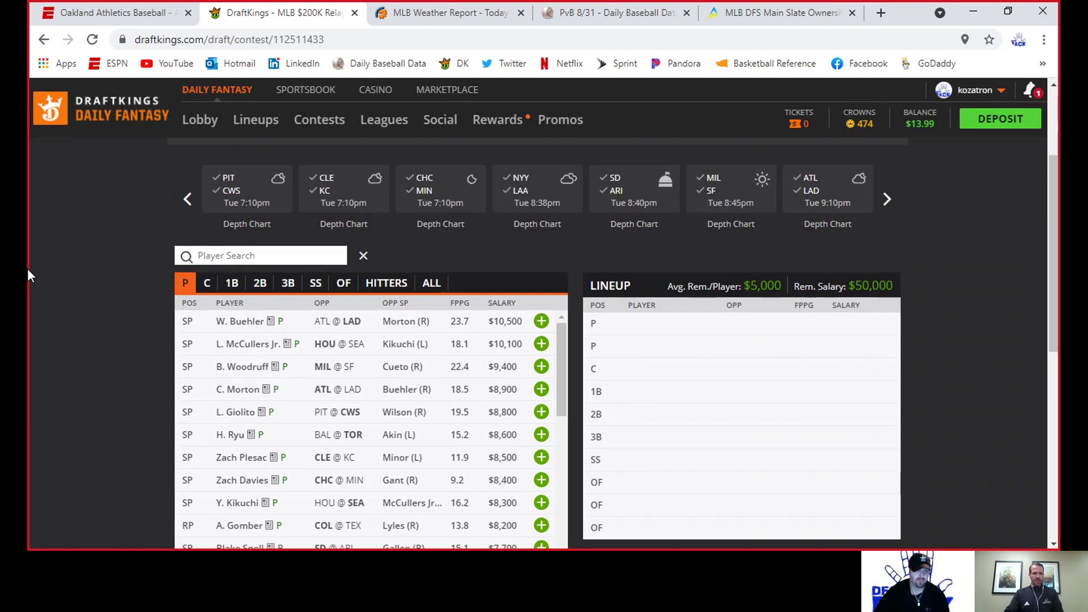
click(189, 204)
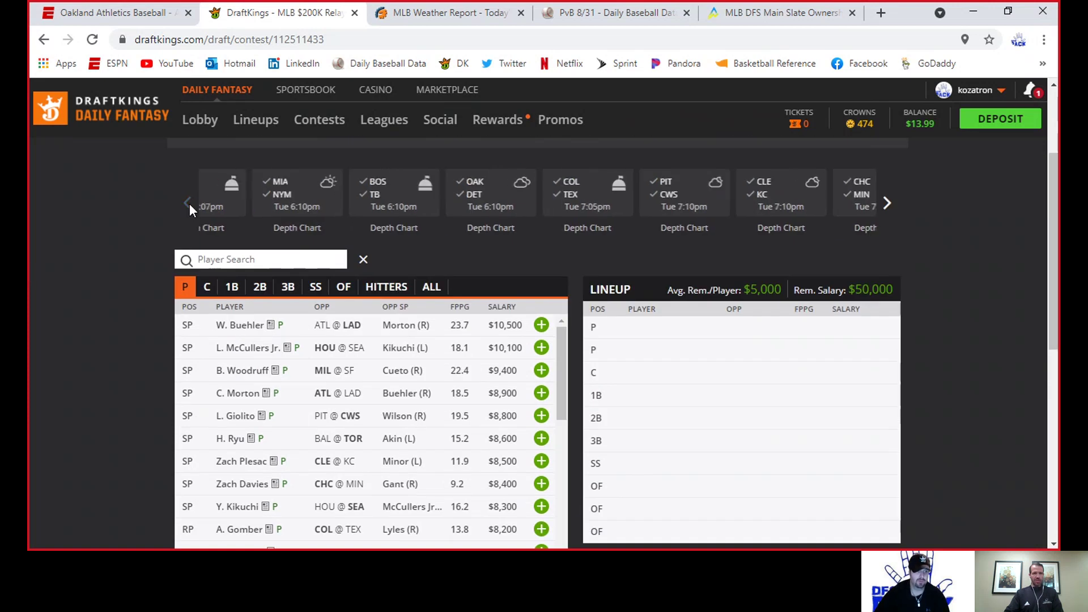
click(328, 197)
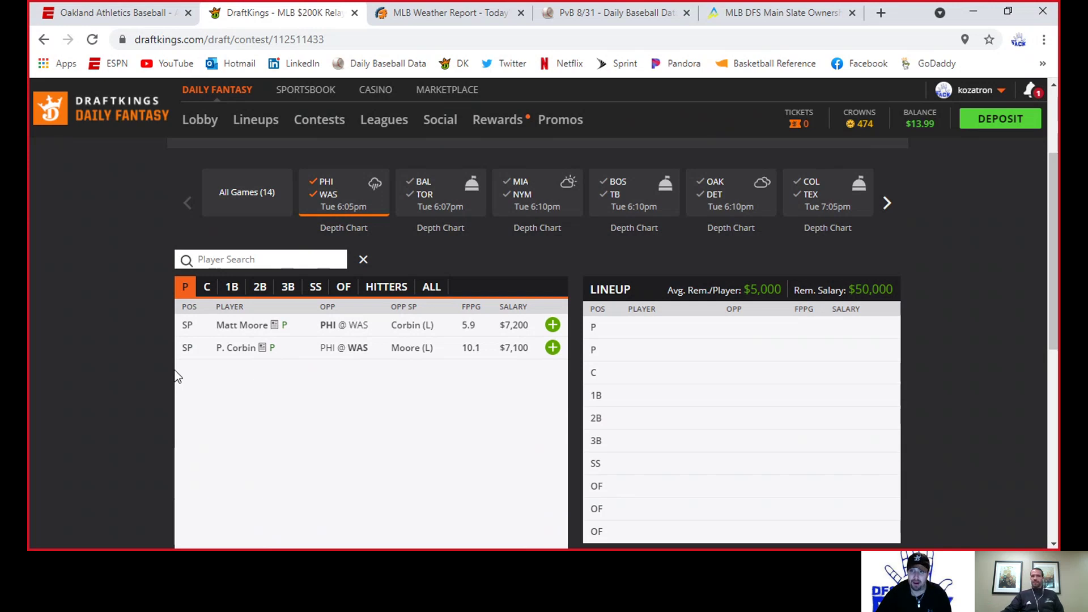
click(343, 289)
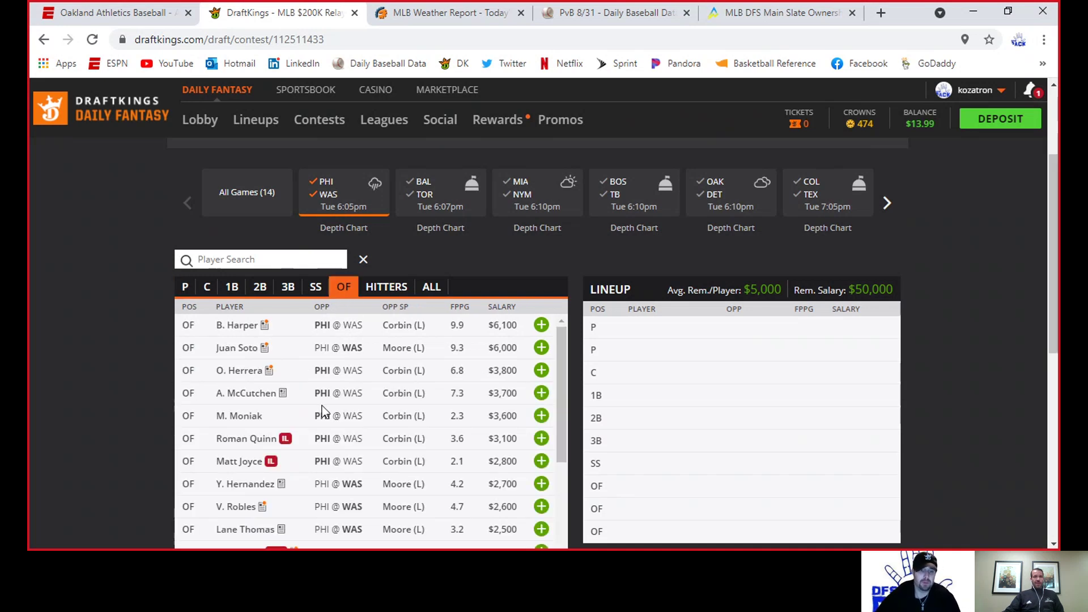
click(186, 289)
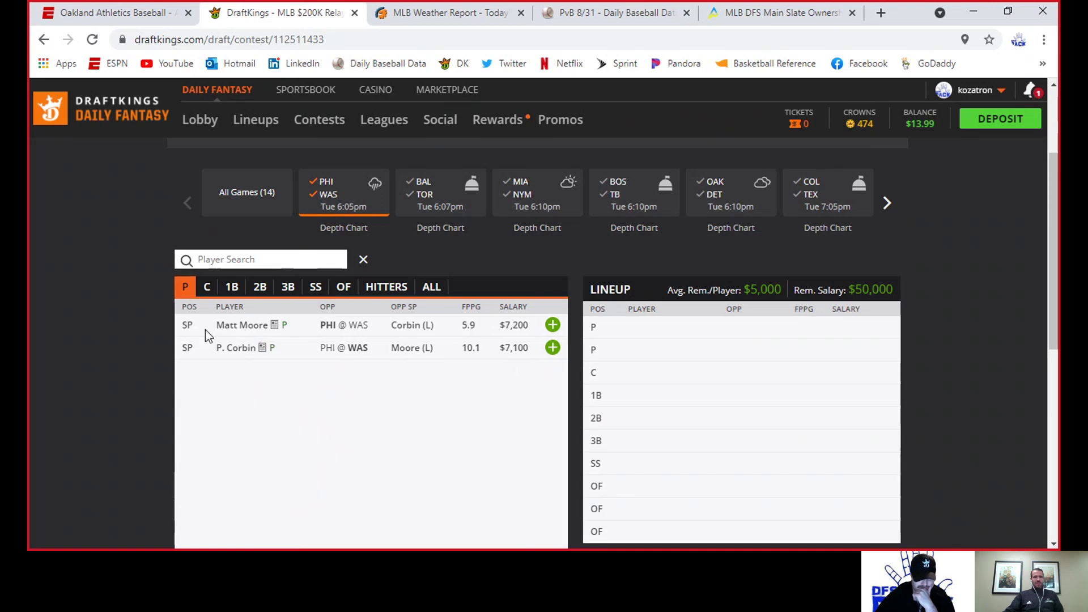
Check Matt Moore's recent starts in his 10-game log and close his player card
click(243, 328)
click(536, 226)
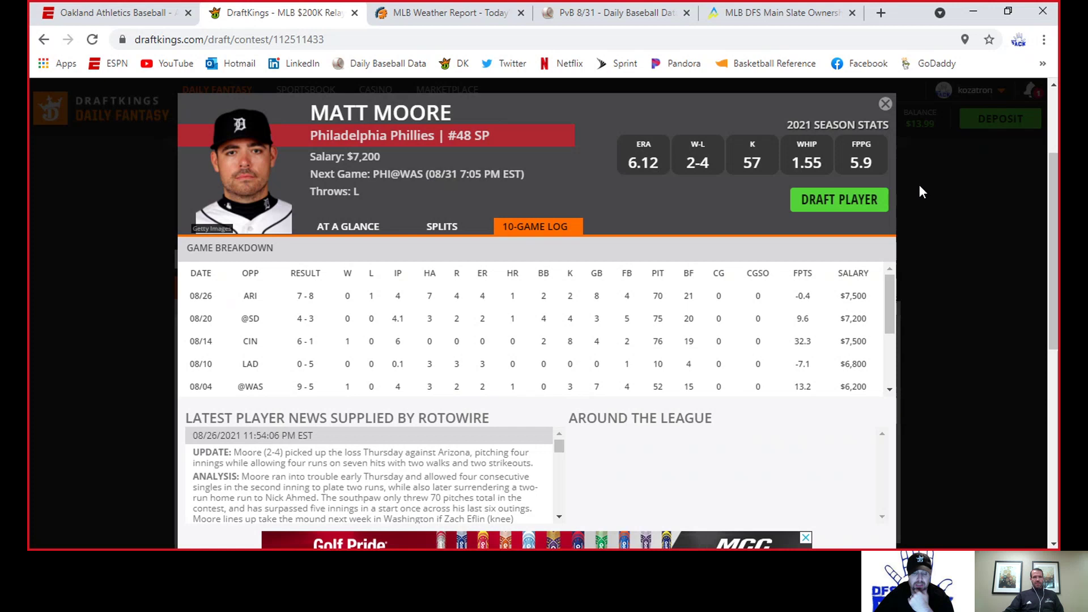
click(885, 105)
Examine Patrick Corbin's season statistics and 10-game log, closing his card when done
click(248, 347)
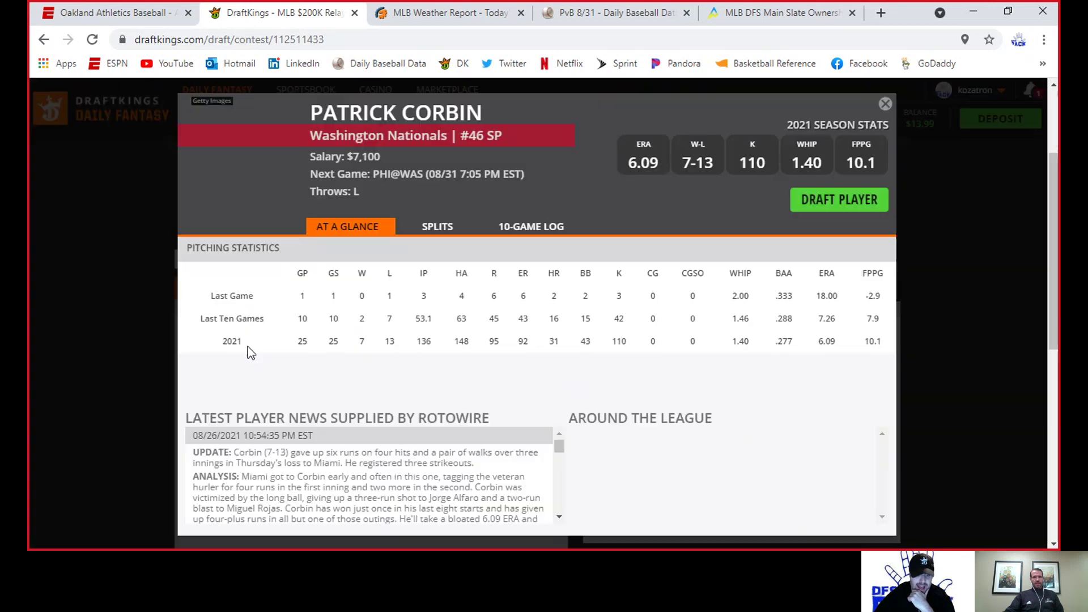
click(557, 227)
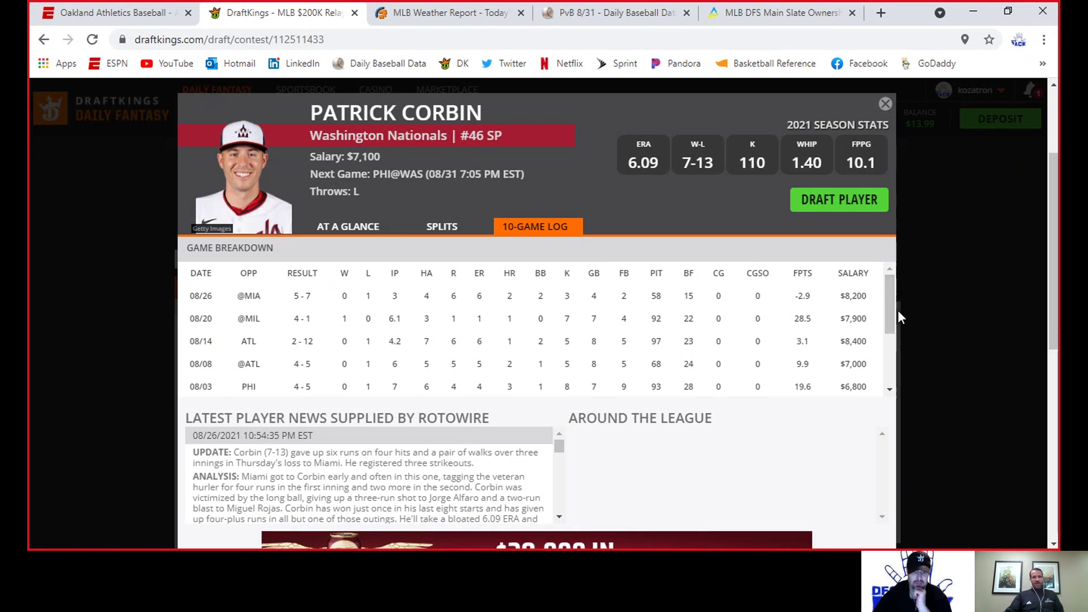
drag(890, 301, 905, 269)
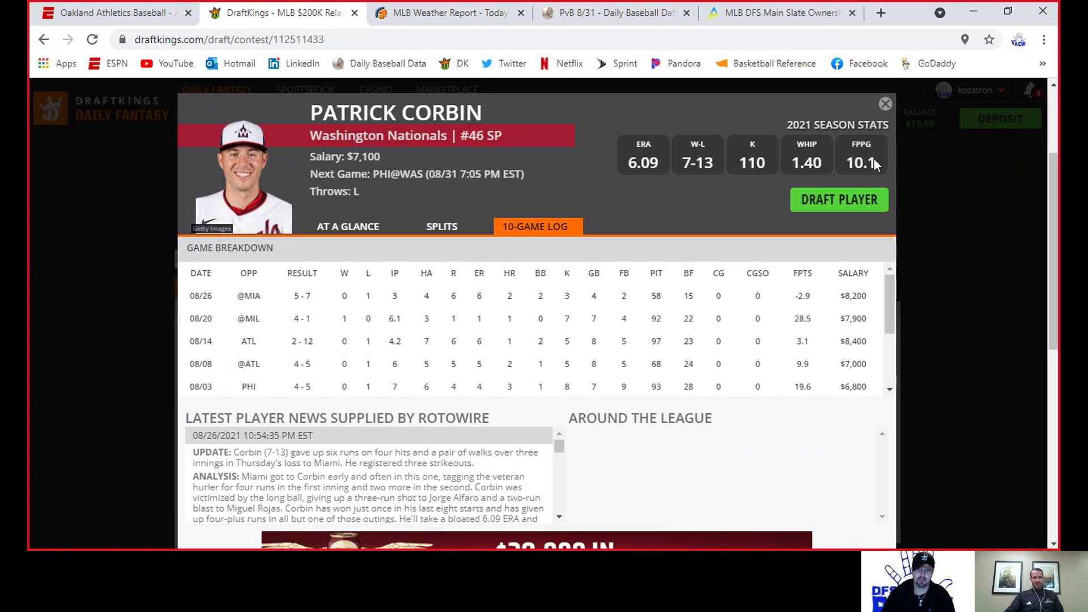
click(886, 104)
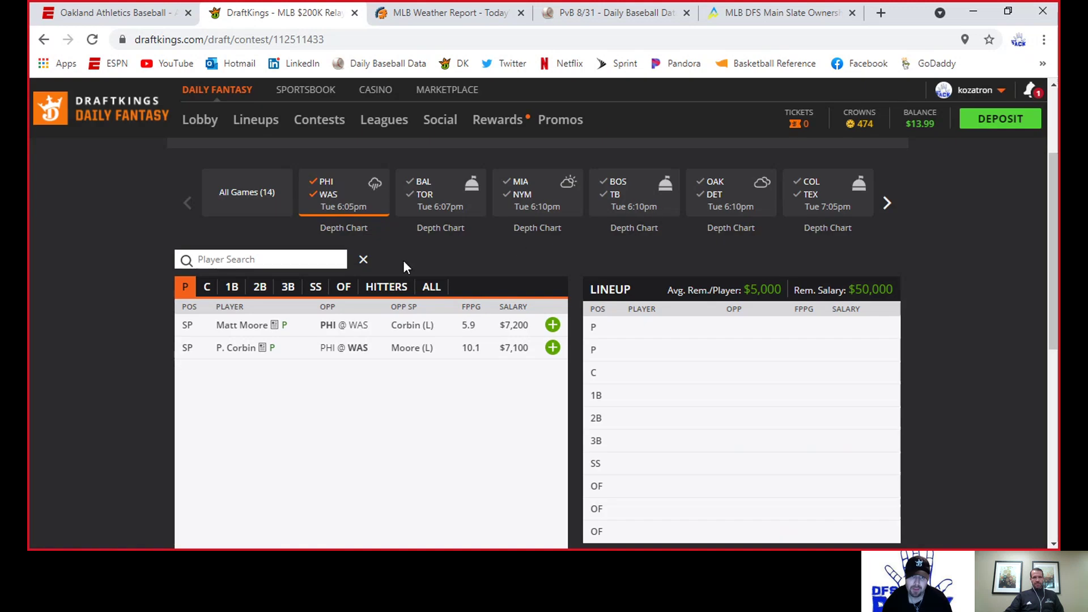
List the PHI @ WAS catchers and check J.T. Realmuto's batting statistics and latest news, closing his card when done
click(207, 288)
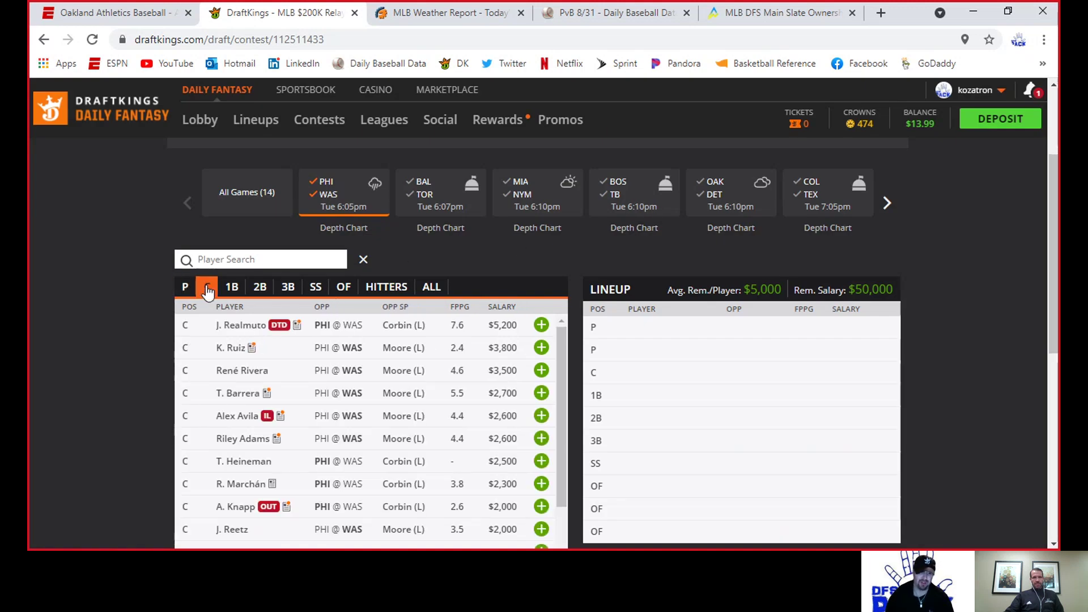
click(255, 326)
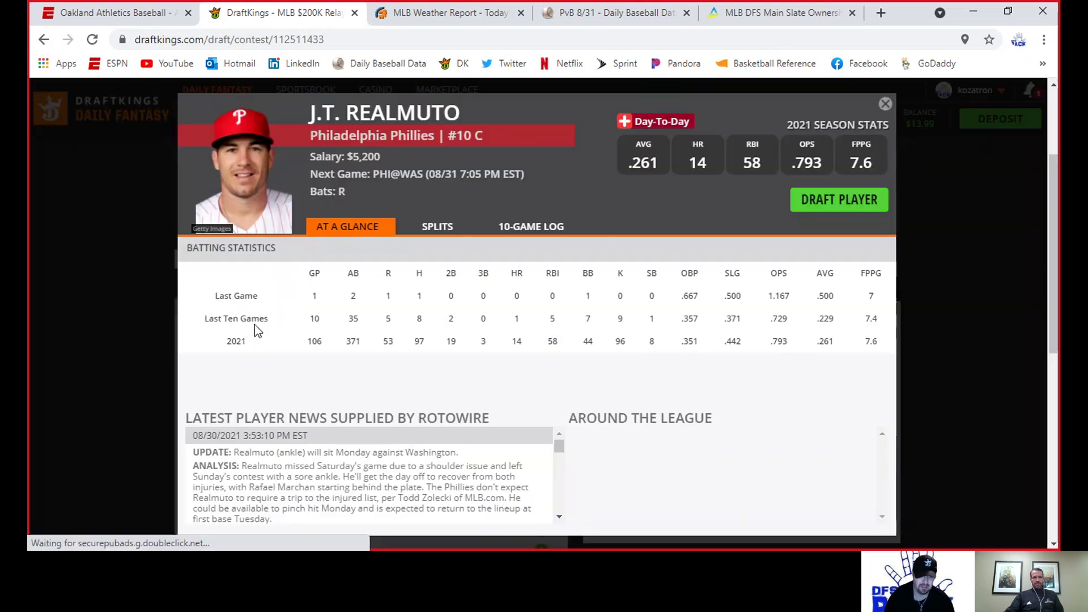
click(885, 105)
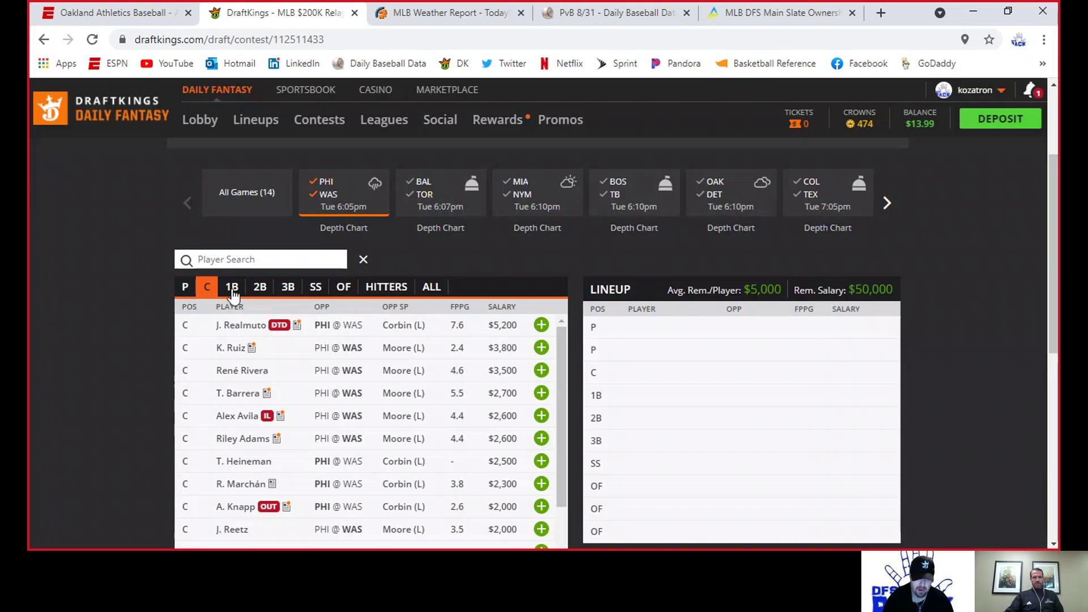
Find Bryce Harper among the PHI @ WAS outfielders and review his full 10-game log, closing his card when done
click(232, 290)
click(345, 287)
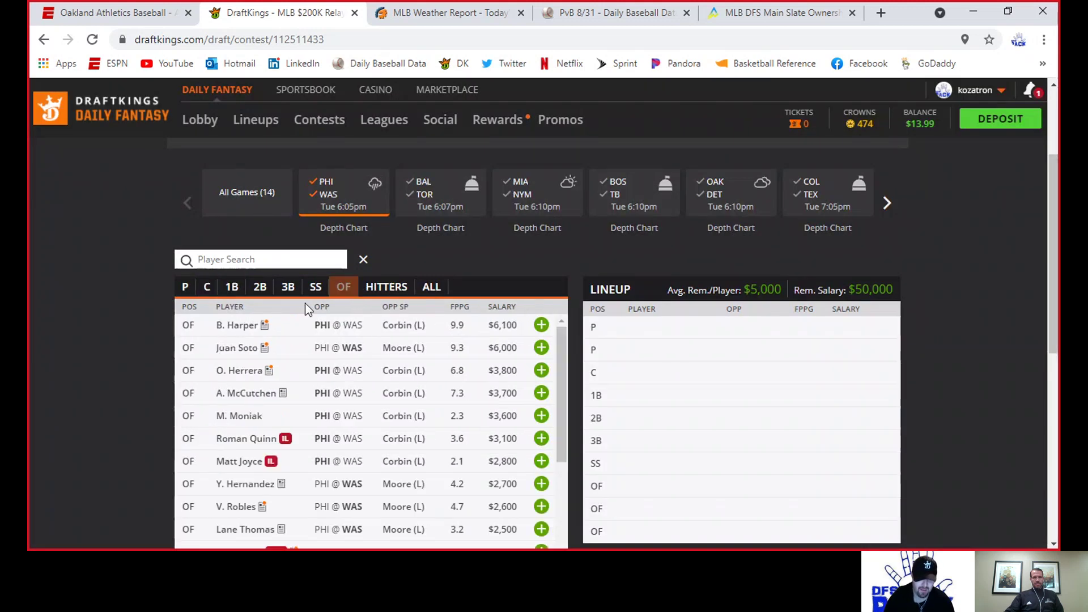
click(242, 326)
click(540, 227)
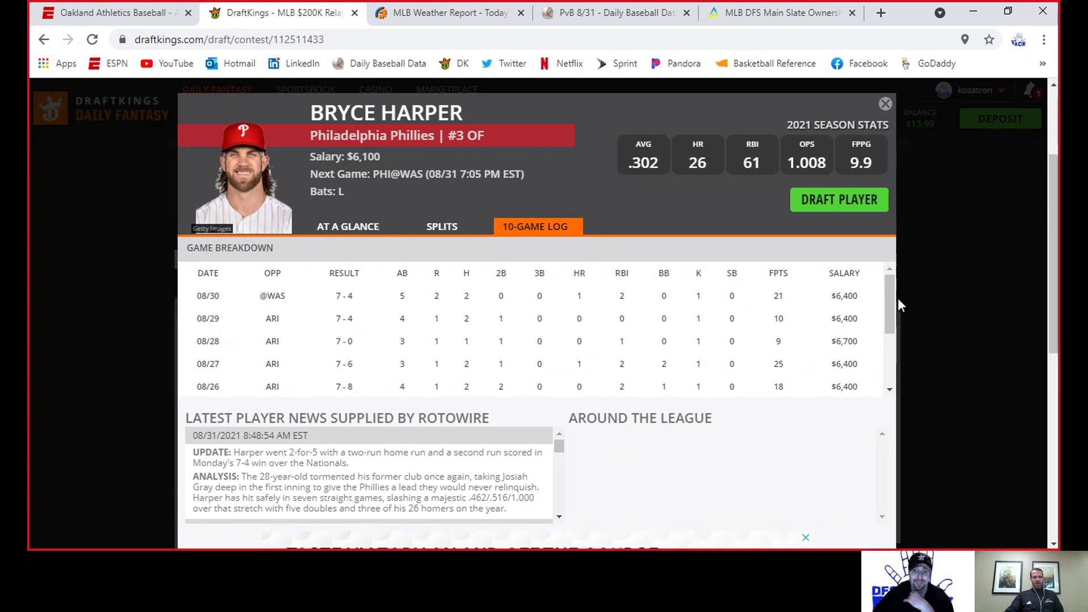
scroll(889, 307, down, 2)
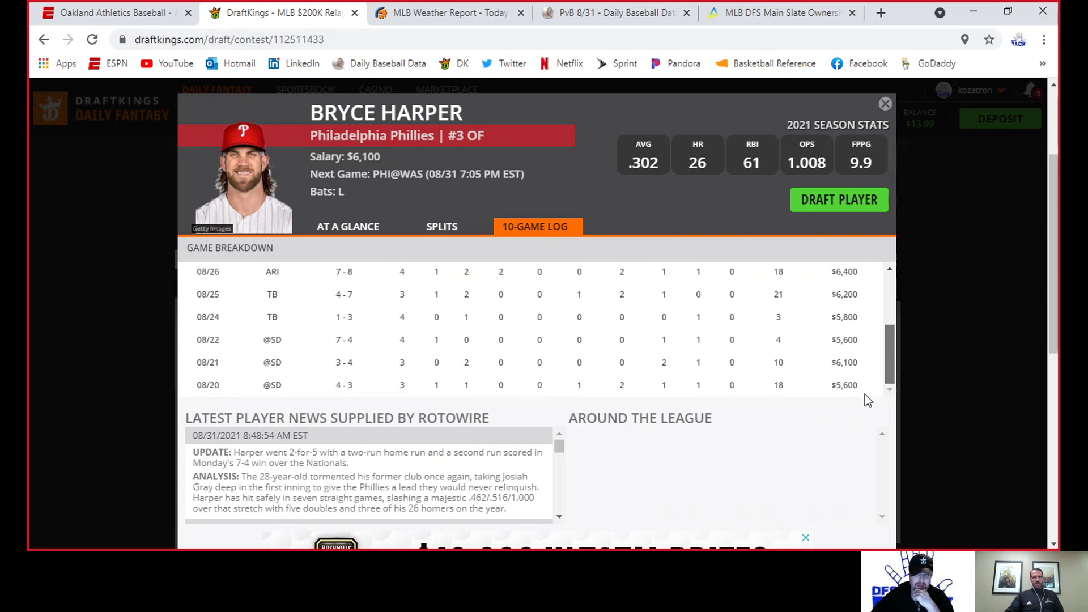
scroll(888, 284, up, 2)
scroll(890, 364, down, 2)
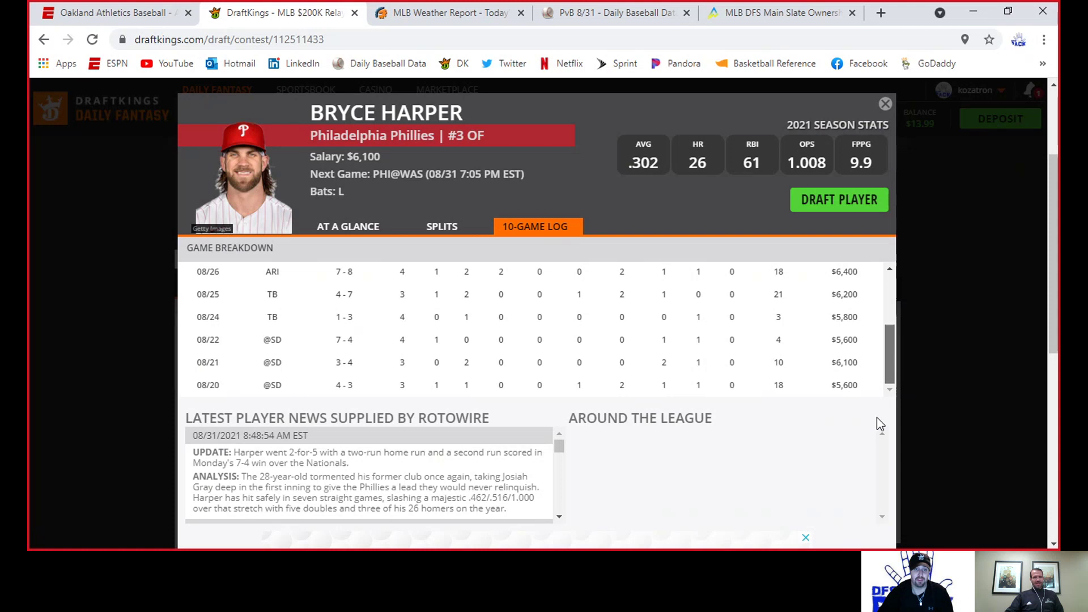
scroll(887, 344, up, 3)
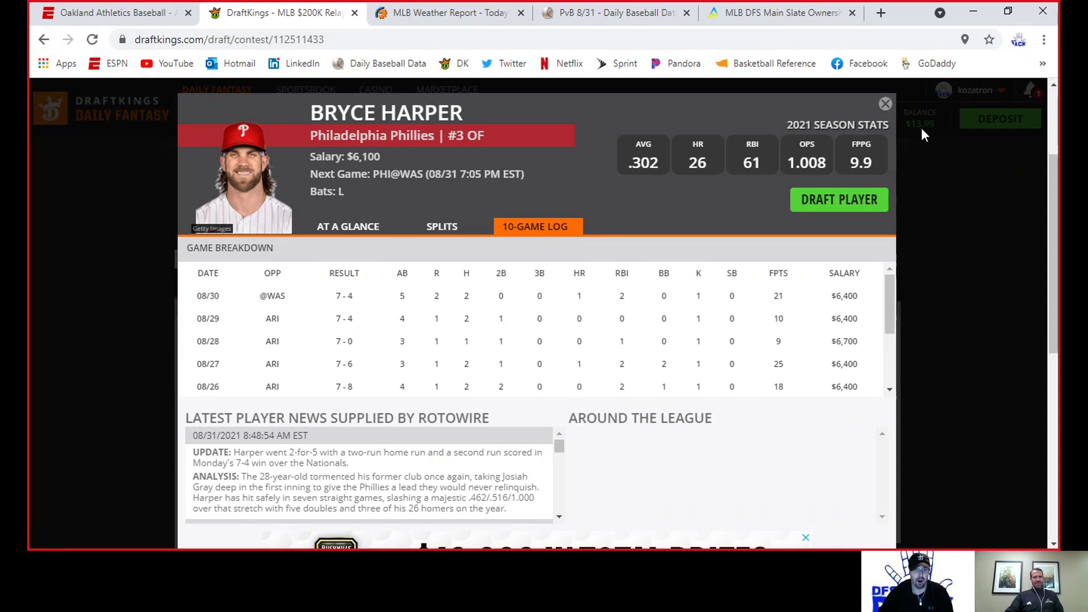
click(886, 105)
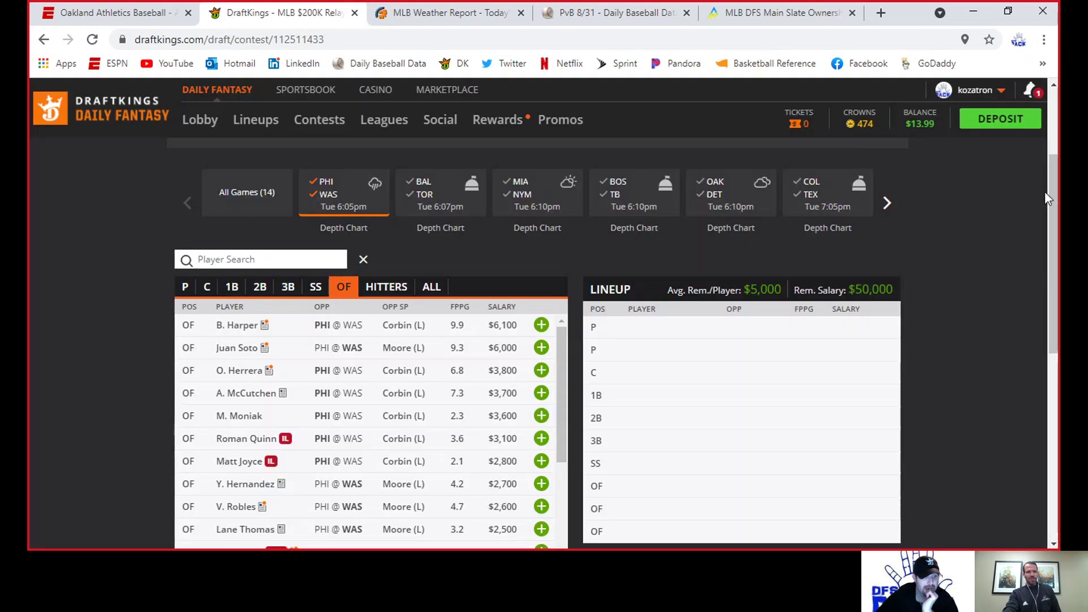
Browse the PHI @ WAS infielders by position: shortstops, third basemen, second basemen and first basemen
mouse_move(1058, 183)
mouse_down()
mouse_move(1057, 205)
mouse_move(1058, 191)
mouse_up()
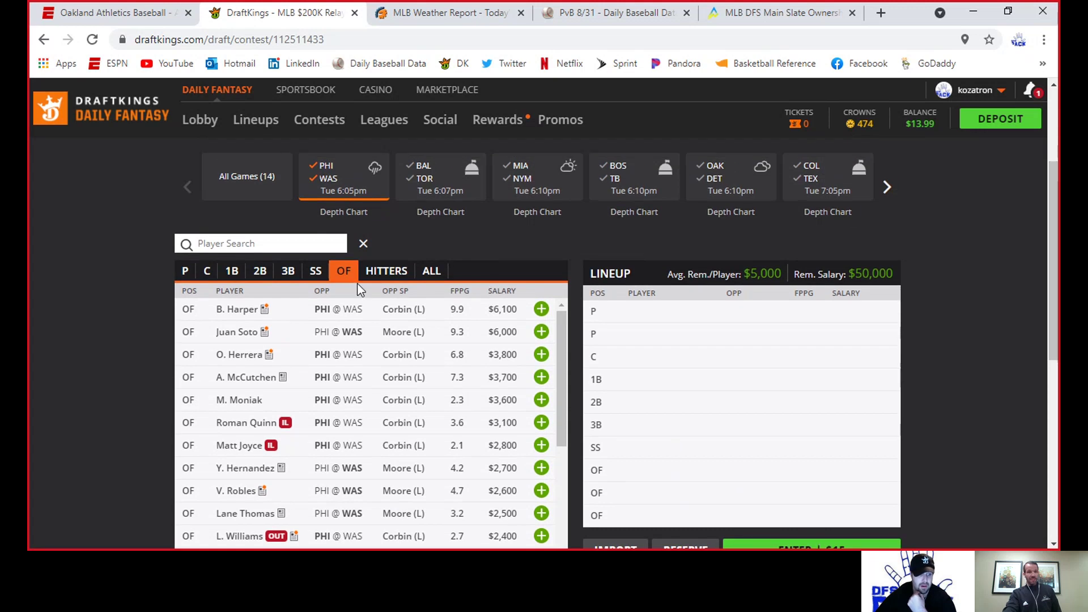
click(316, 271)
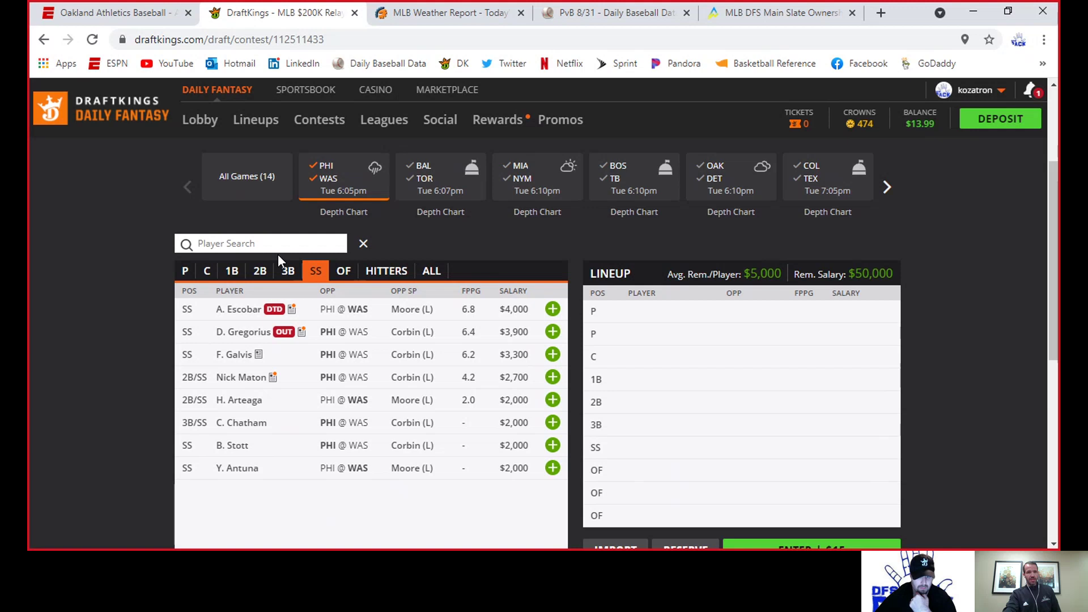
click(288, 273)
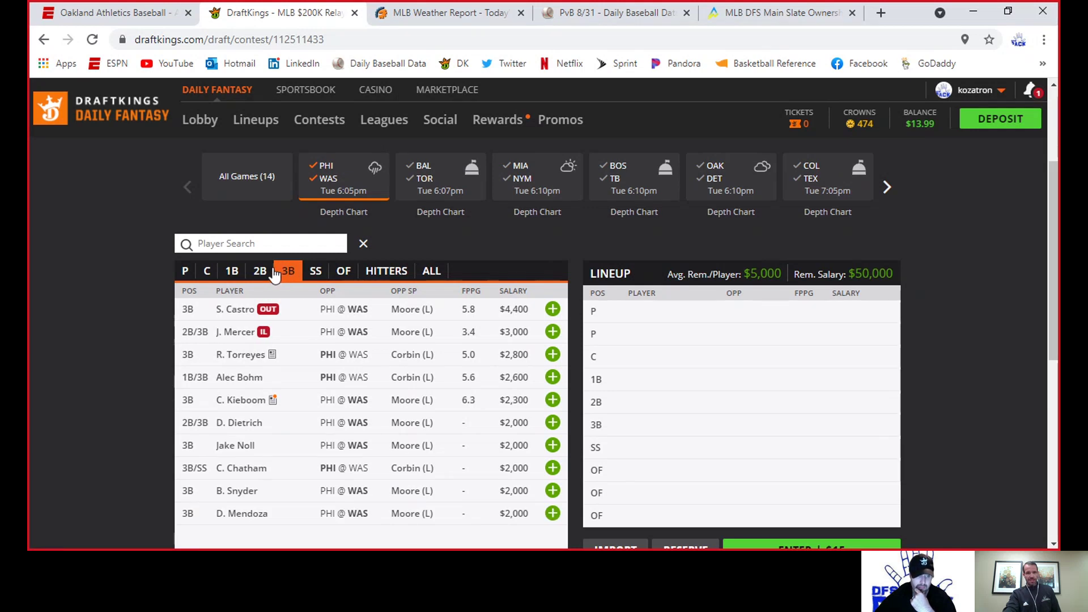
click(270, 274)
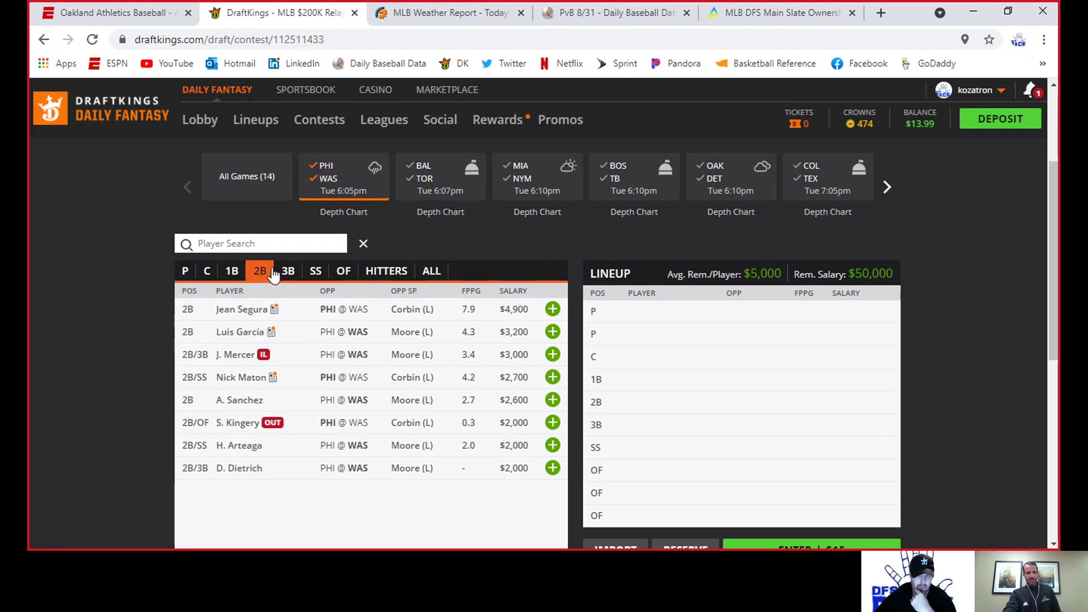
click(233, 275)
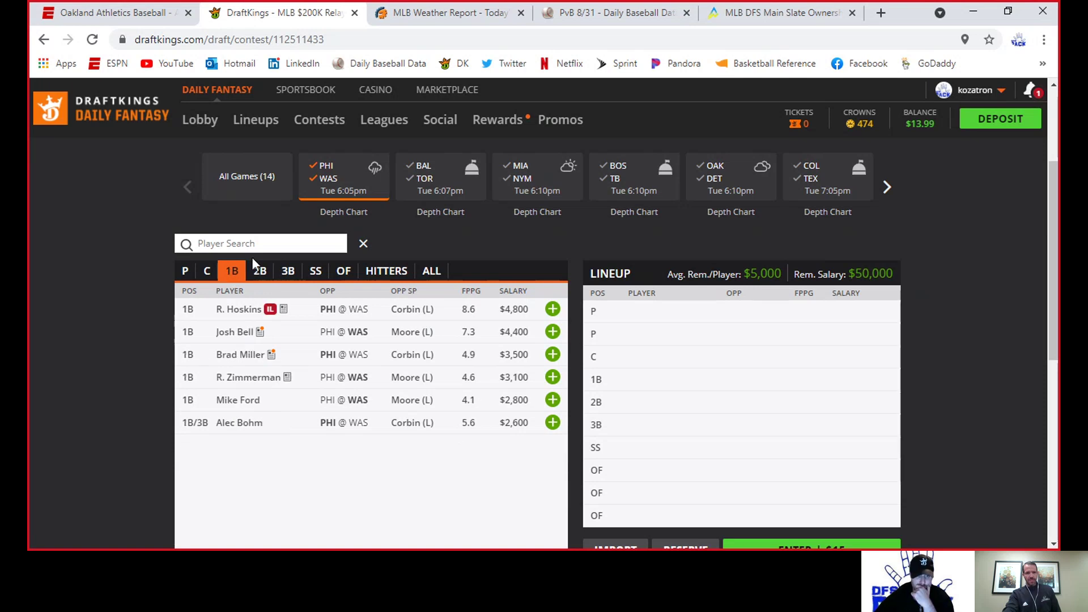
Check first baseman Ryan Zimmerman's 10-game log and close his player card
click(252, 378)
click(533, 227)
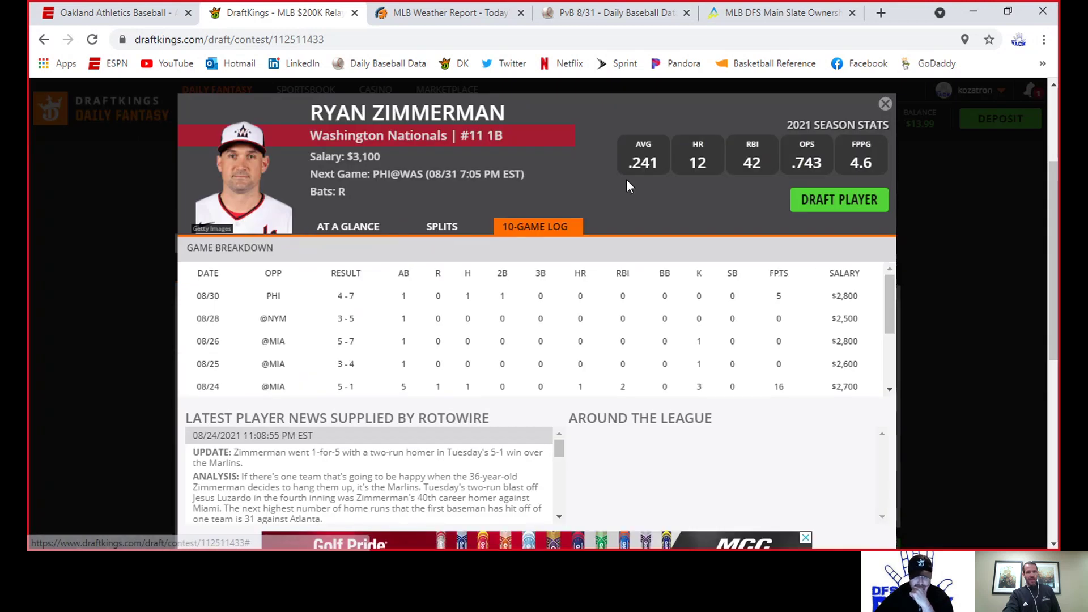
click(885, 104)
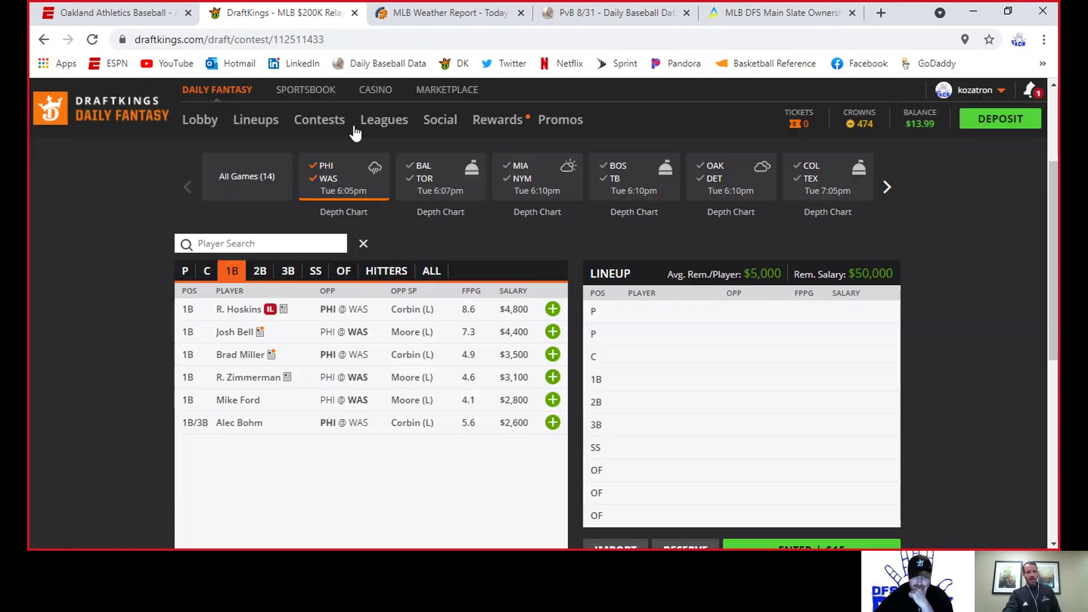
Remove both PHI and WAS from the game filter so first basemen from all games are listed
click(324, 179)
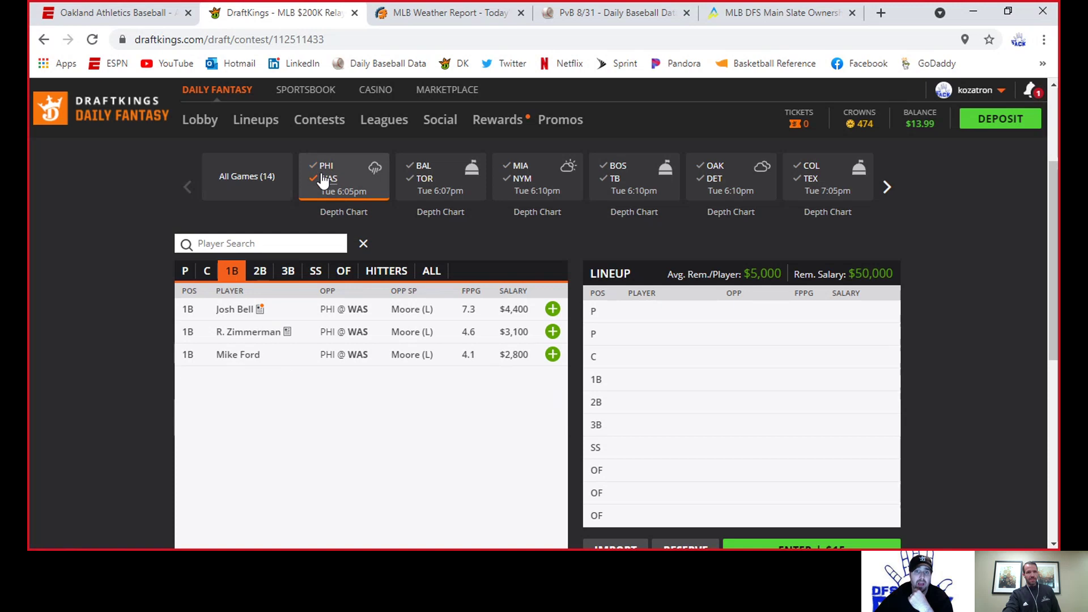
click(324, 179)
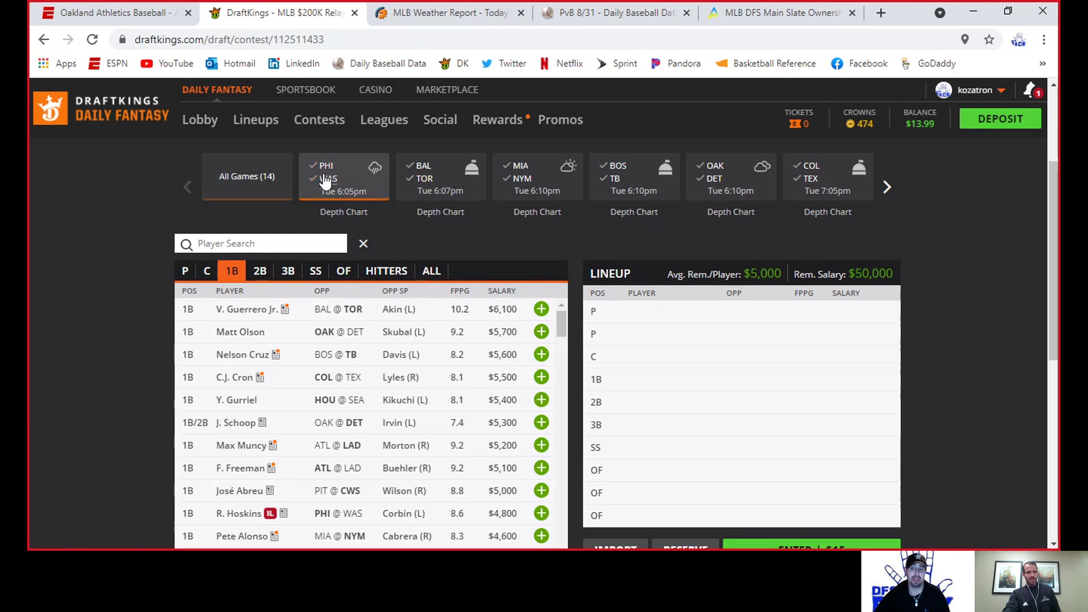
Filter the first basemen to the BAL @ TOR game and check V. Guerrero Jr.'s 10-game log, closing his card when done
click(420, 173)
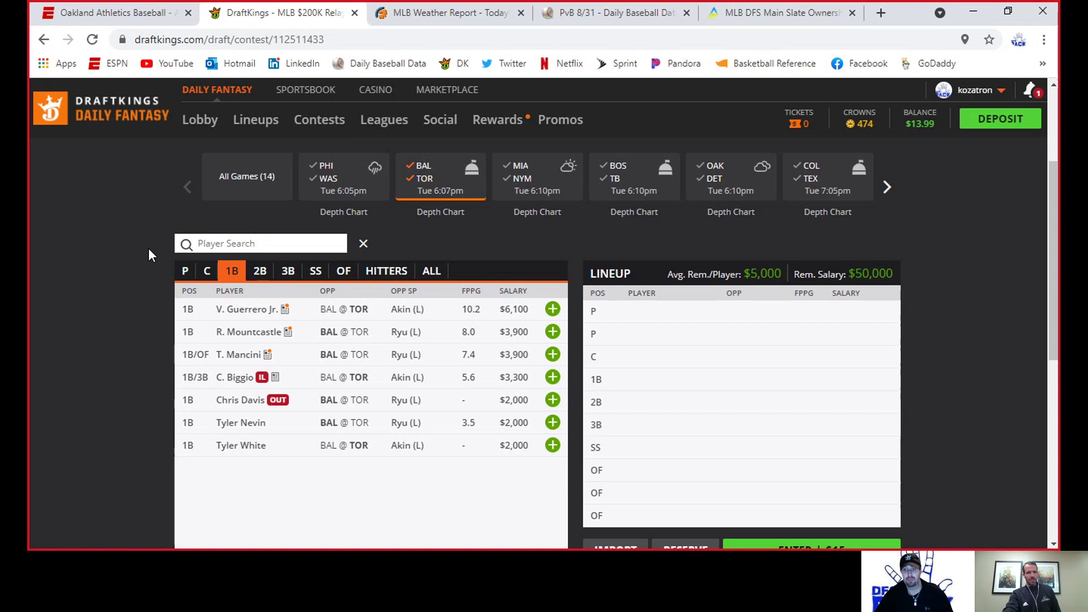
click(244, 310)
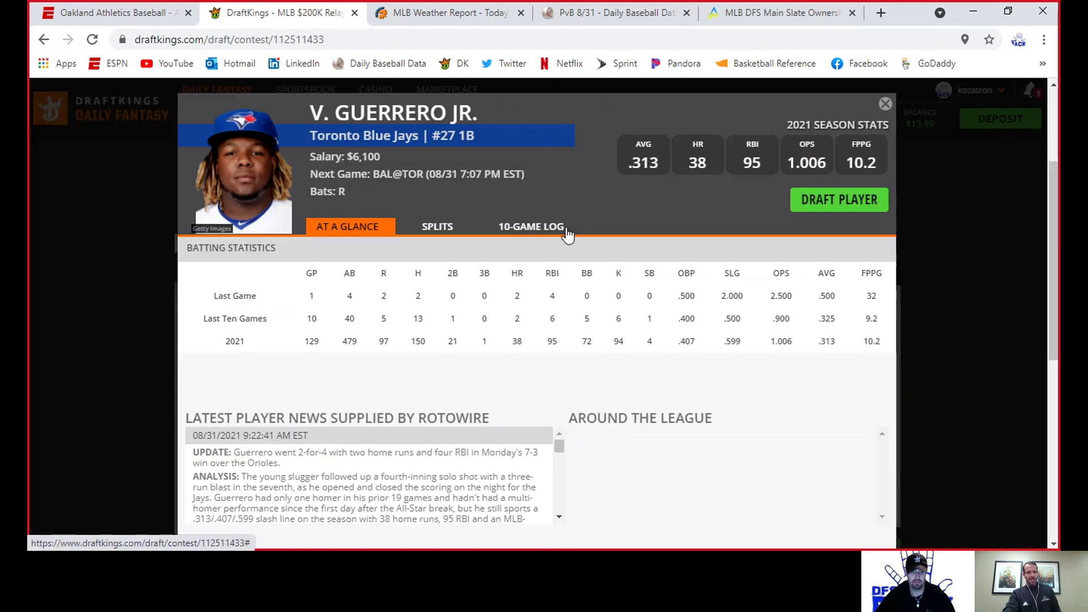
click(559, 232)
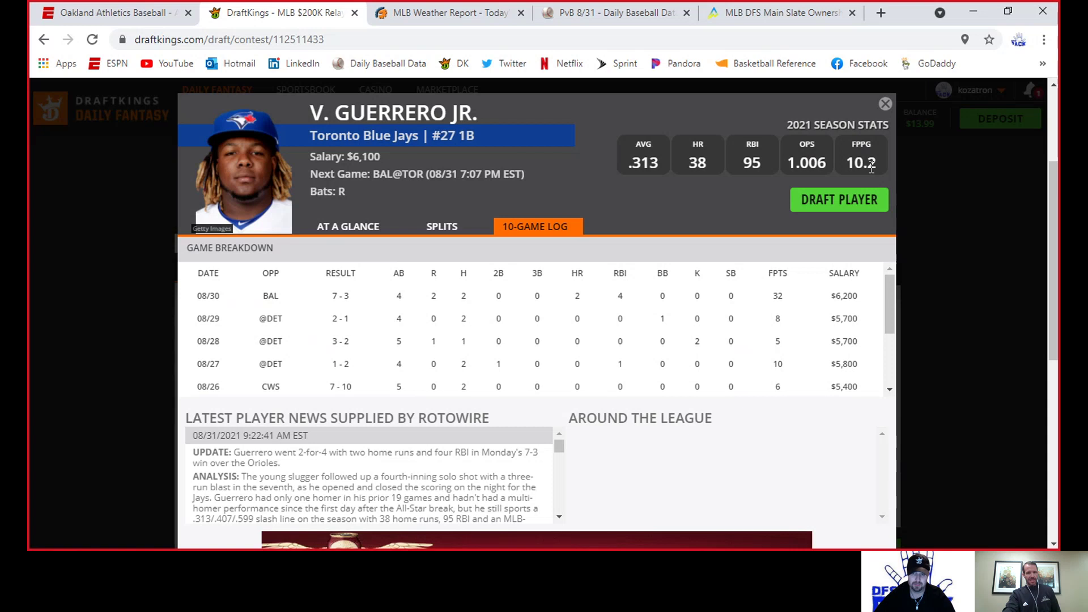
click(884, 104)
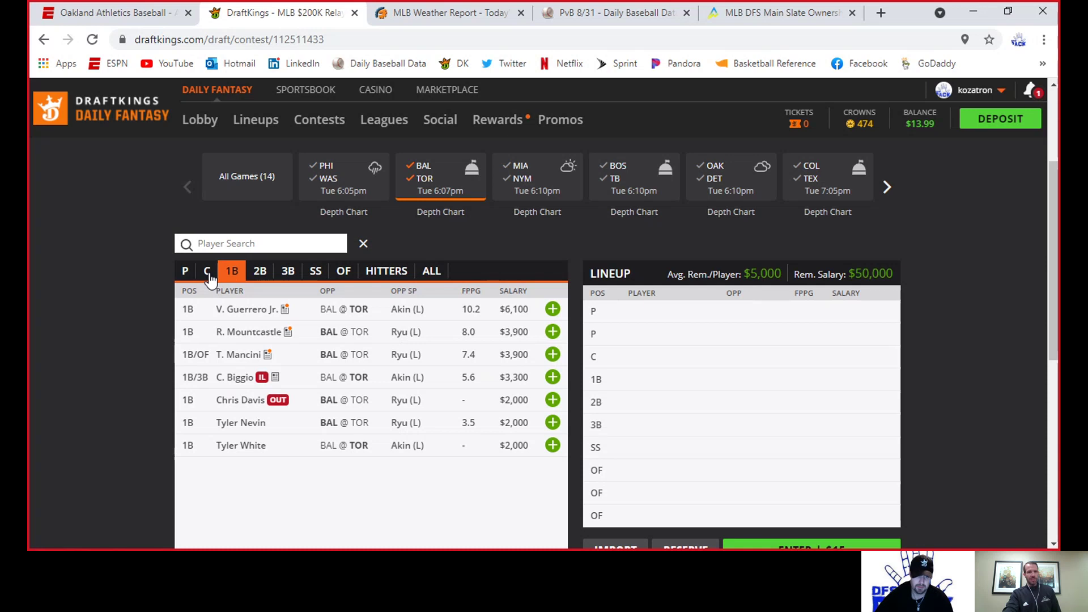
List the BAL @ TOR pitchers and review Keegan Akin's 10-game log, closing his card when done
click(186, 273)
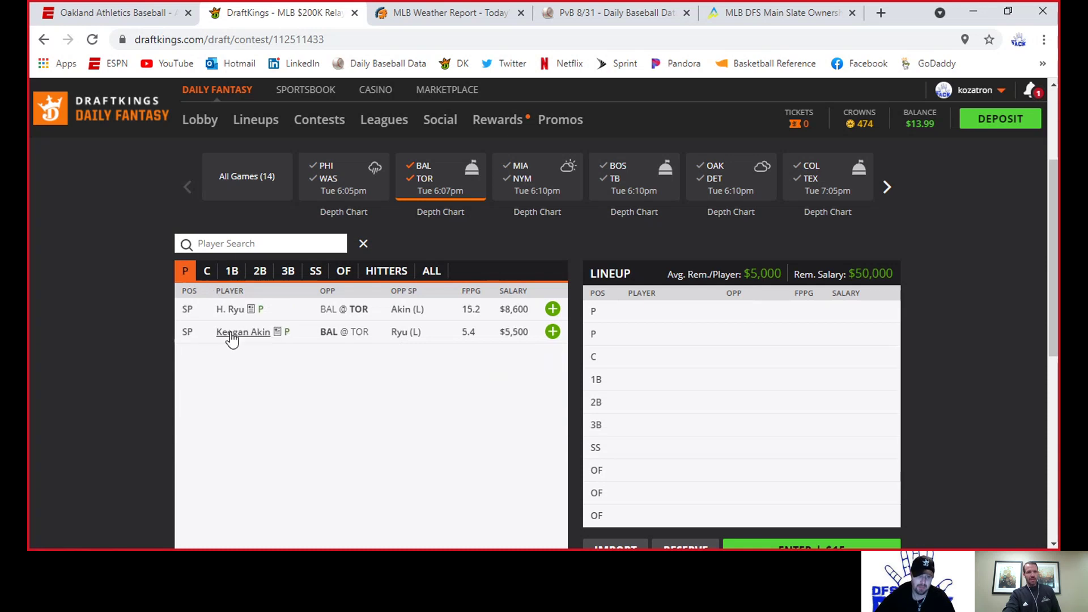
click(233, 333)
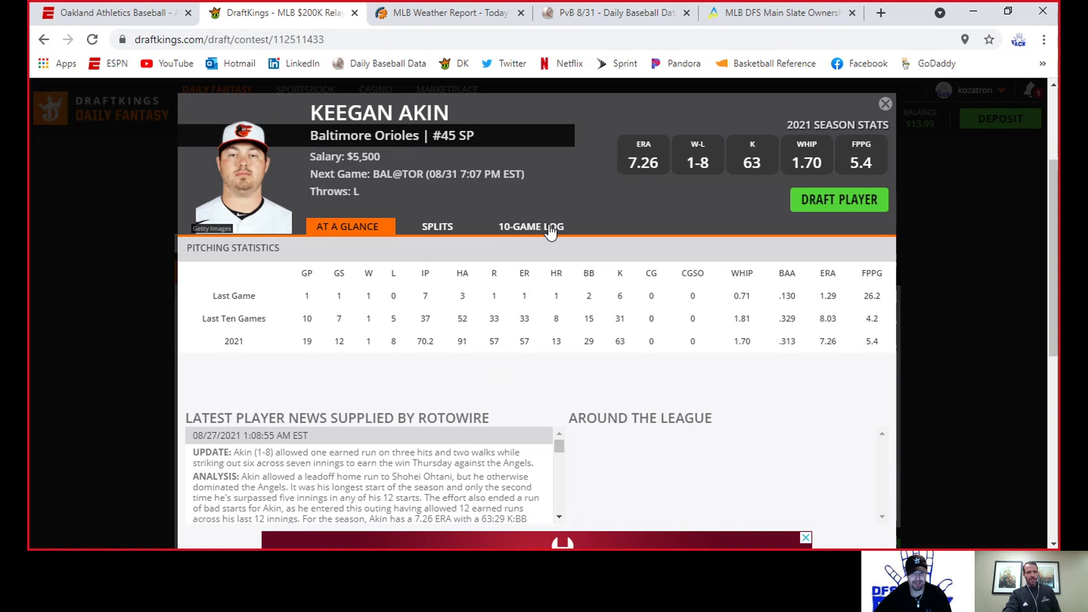
click(550, 227)
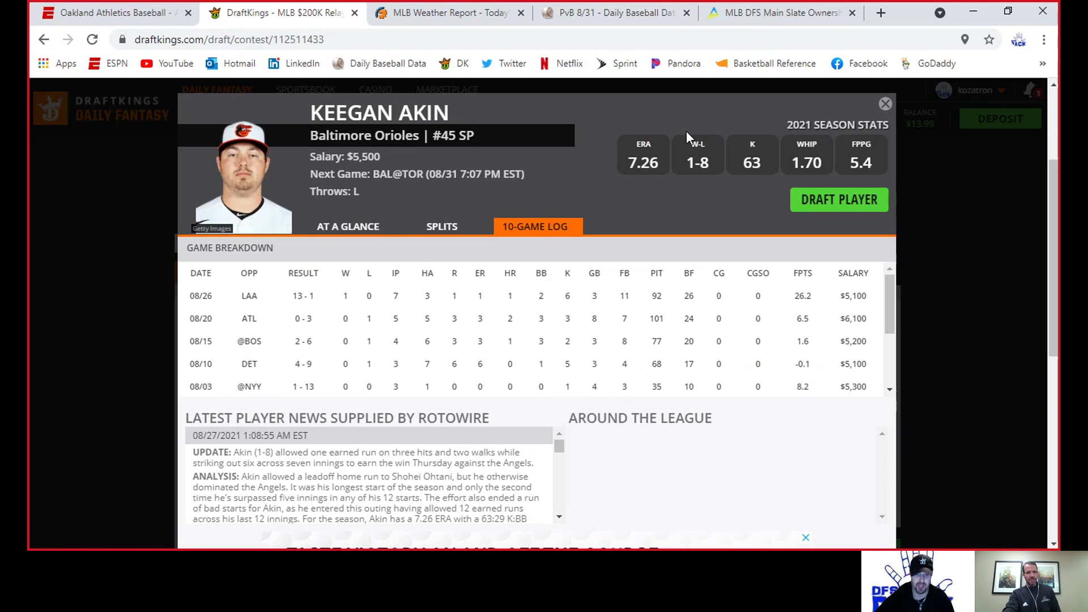
click(886, 104)
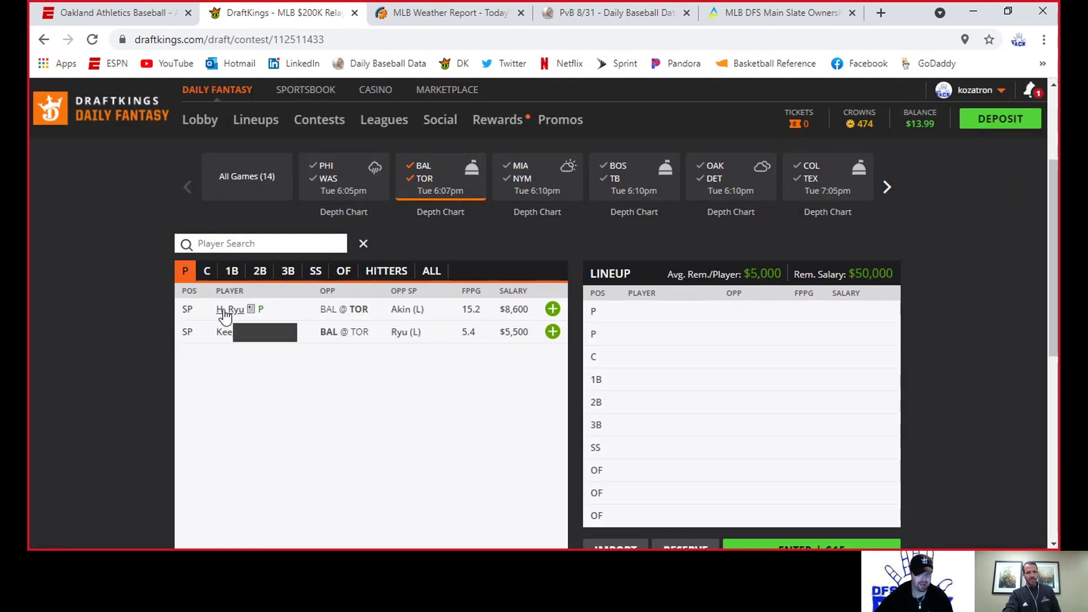
Glance at the BAL @ TOR first basemen and shortstops, then return to the pitchers and review Hyun Jin Ryu's 10-game log
click(231, 271)
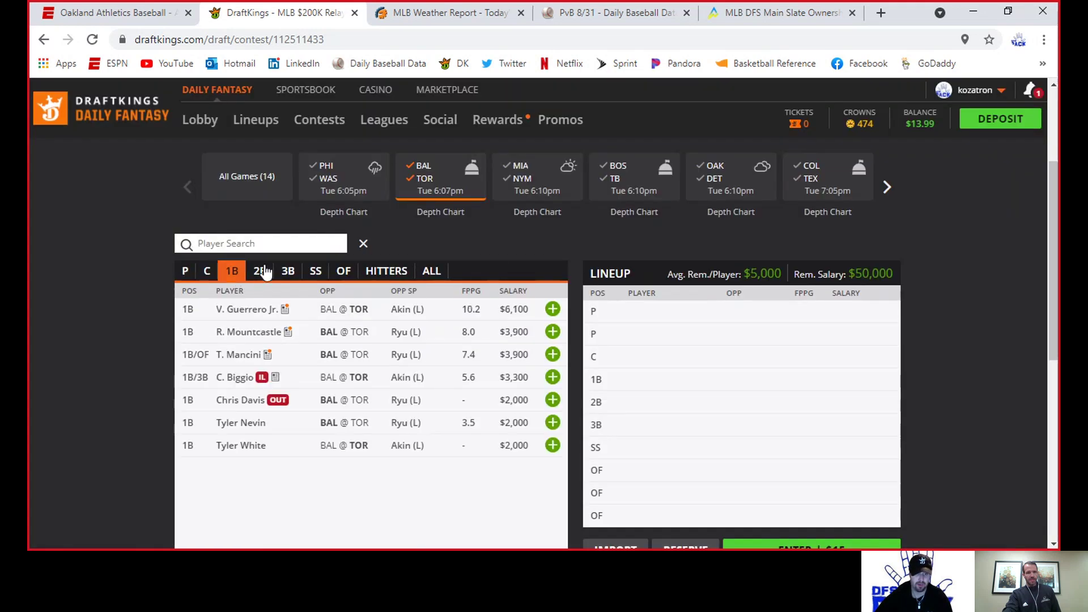
click(314, 271)
click(187, 274)
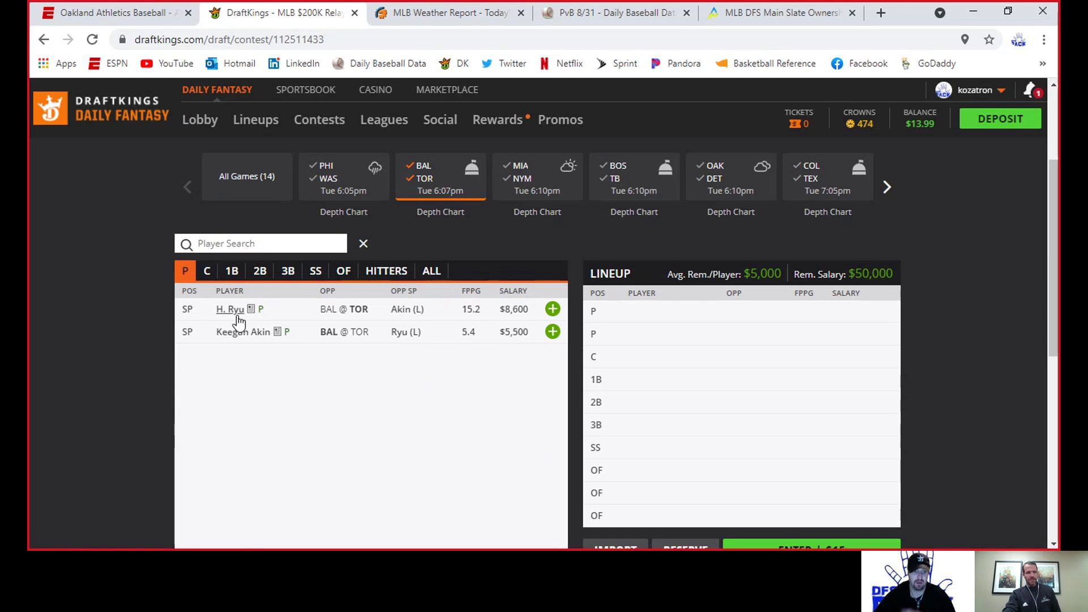
click(234, 310)
click(530, 225)
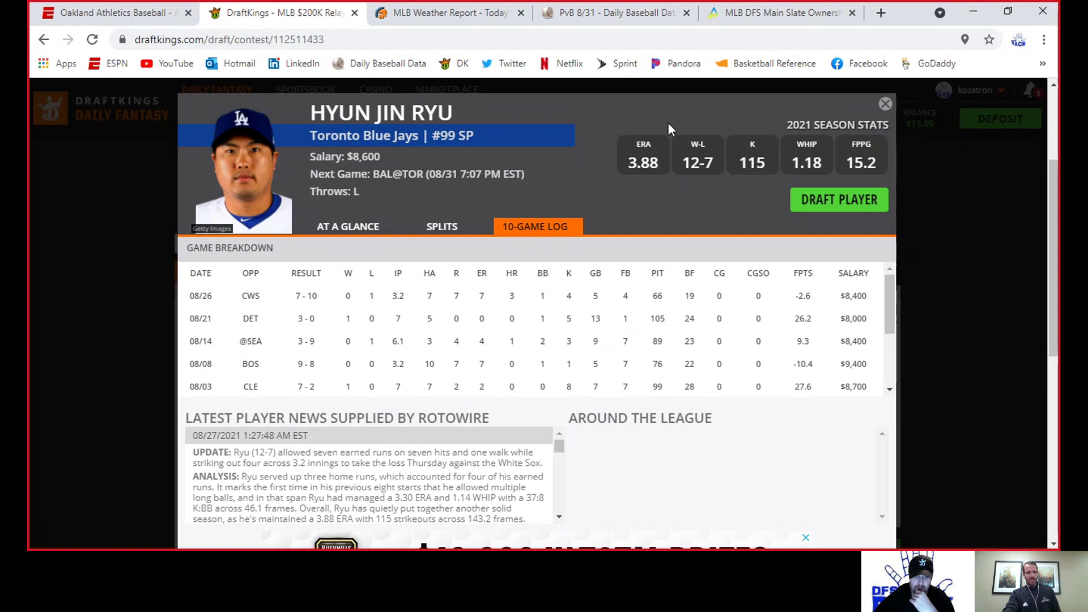
click(888, 104)
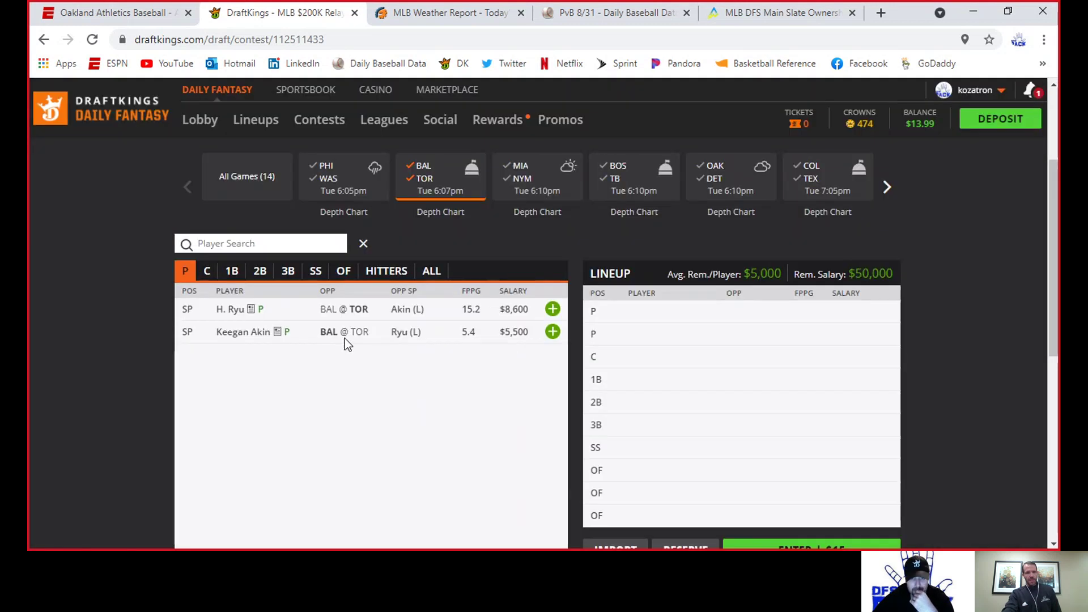
List the BAL @ TOR outfielders, narrow the filter to TOR only, and browse its shortstops, third, second and first basemen, and catchers
click(343, 274)
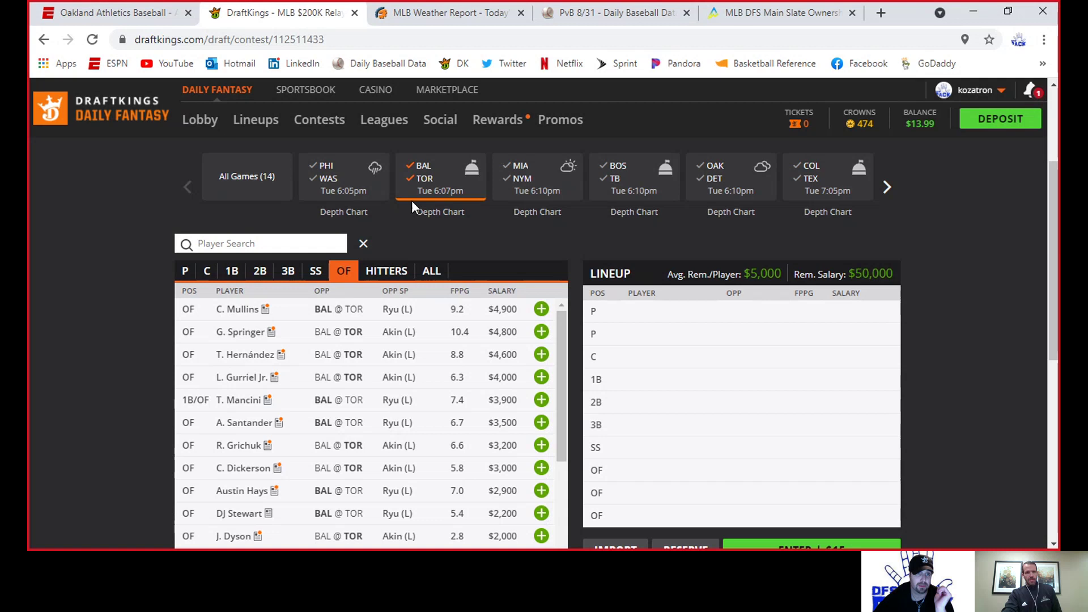
click(424, 165)
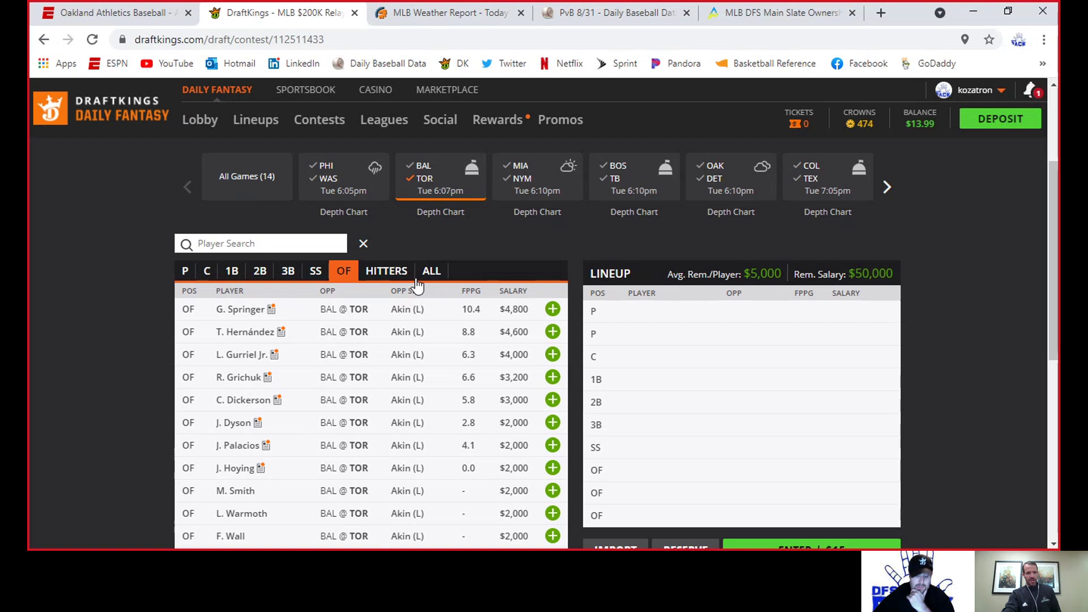
click(315, 271)
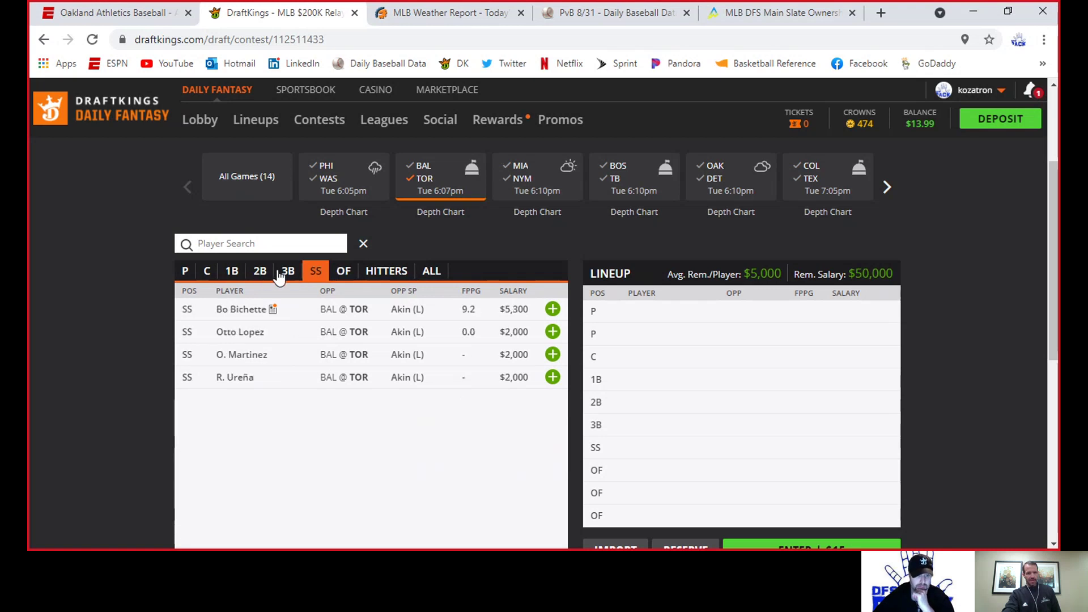
click(283, 272)
click(258, 276)
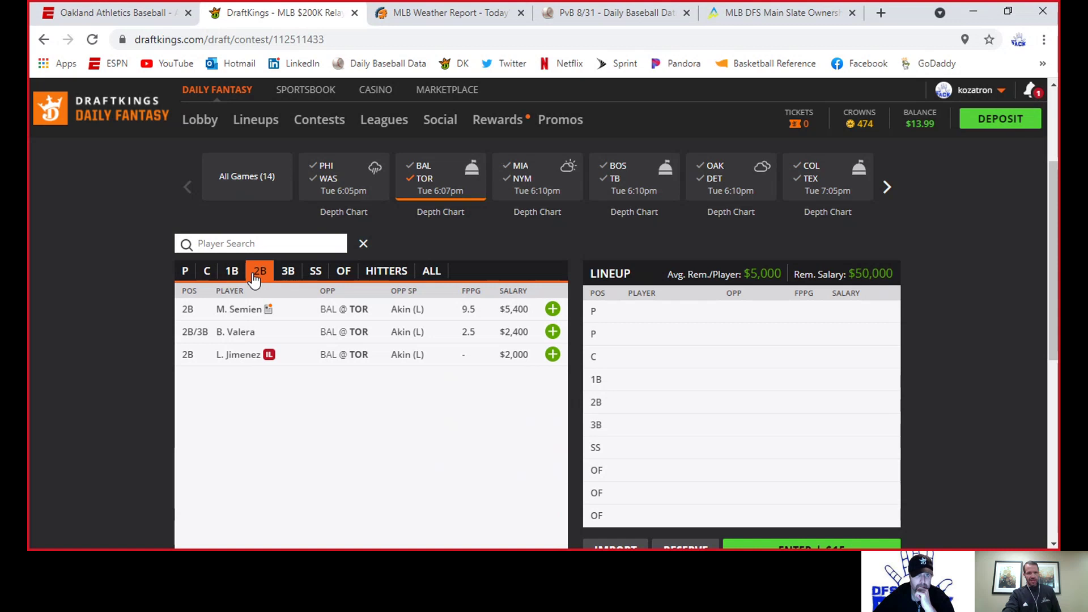
click(233, 276)
click(208, 275)
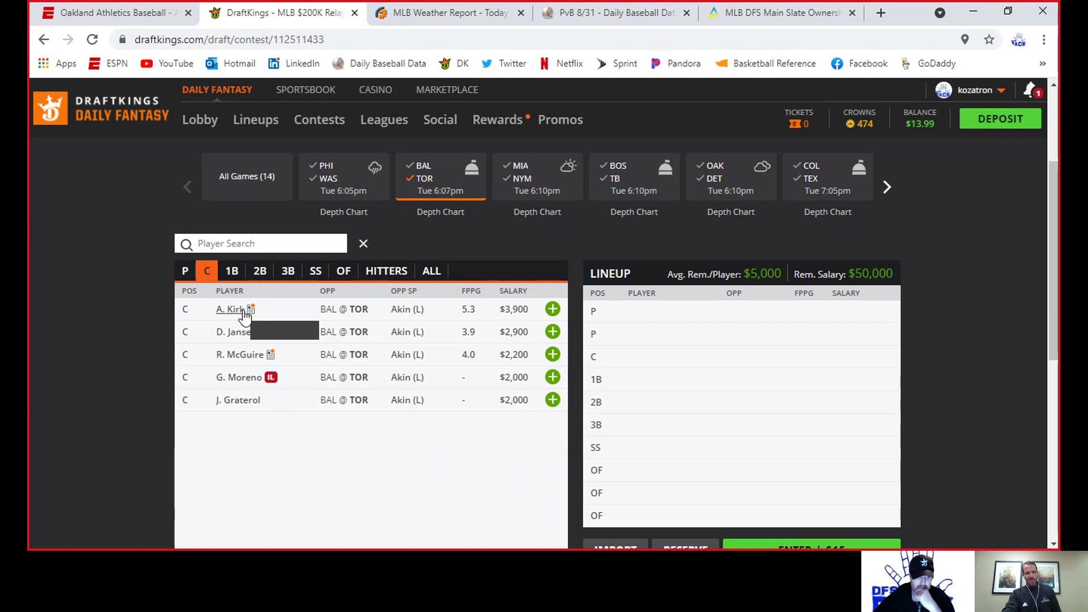
Replace the TOR filter with the MIA @ NYM game and list that game's pitchers
click(425, 180)
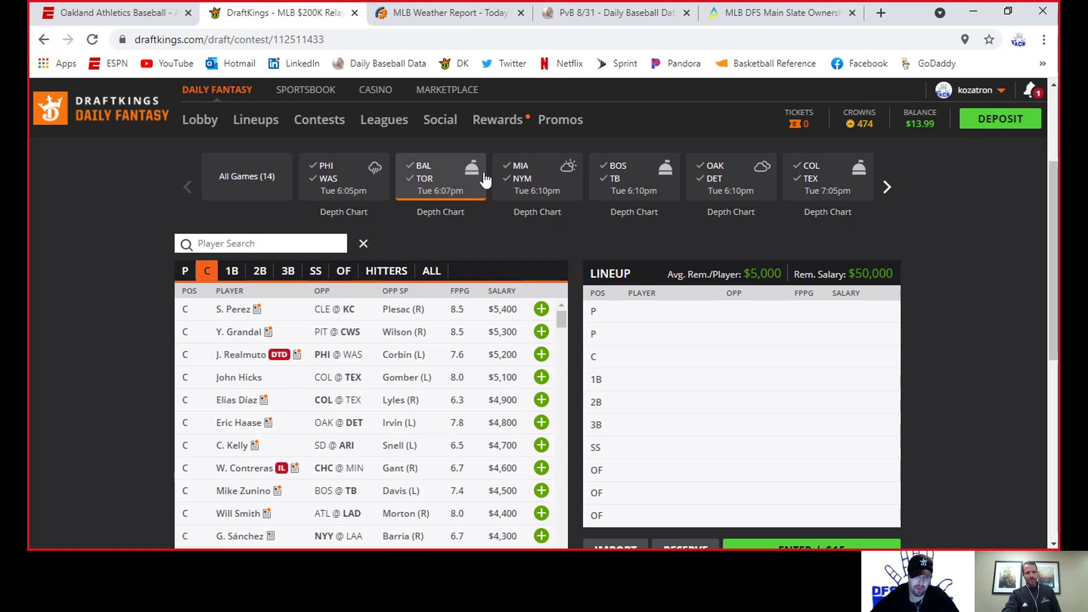
click(521, 177)
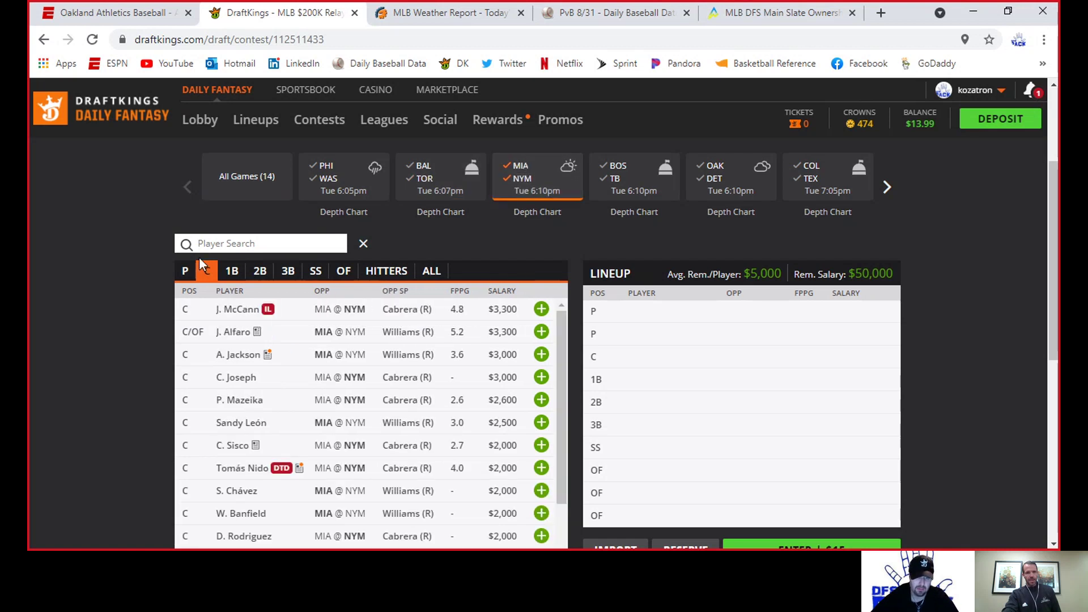
click(182, 274)
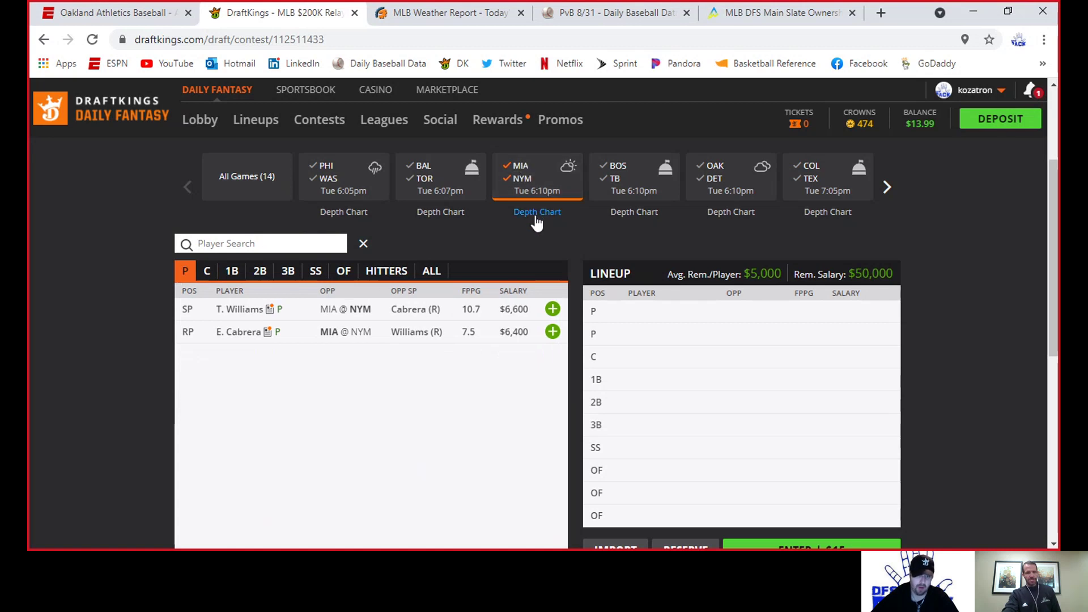
click(518, 180)
click(519, 181)
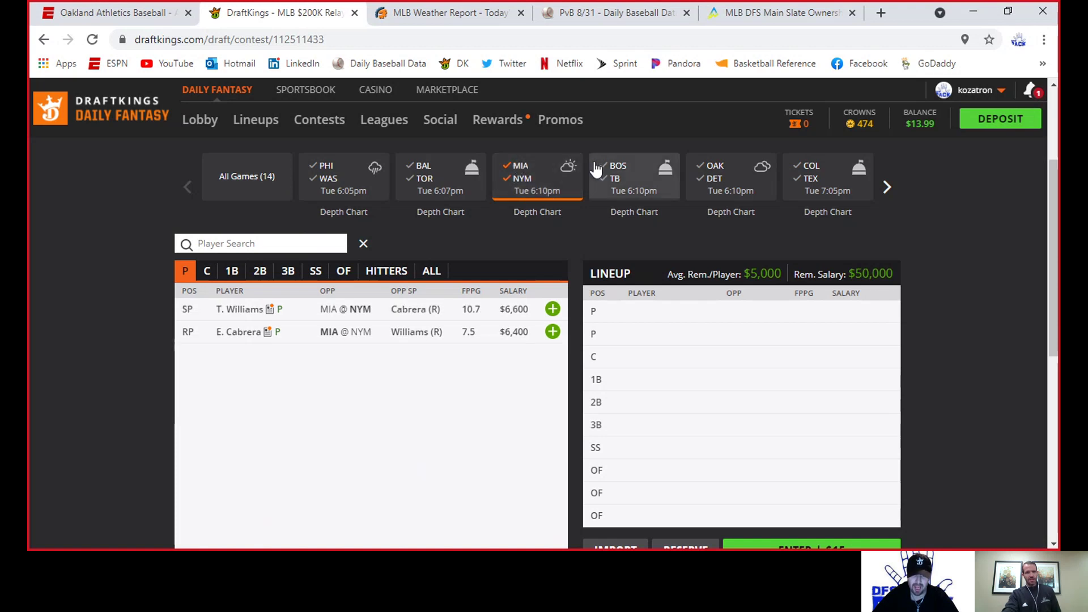
Switch the game filter from MIA @ NYM to both teams of BOS @ TB, keeping pitchers listed
click(516, 180)
click(516, 180)
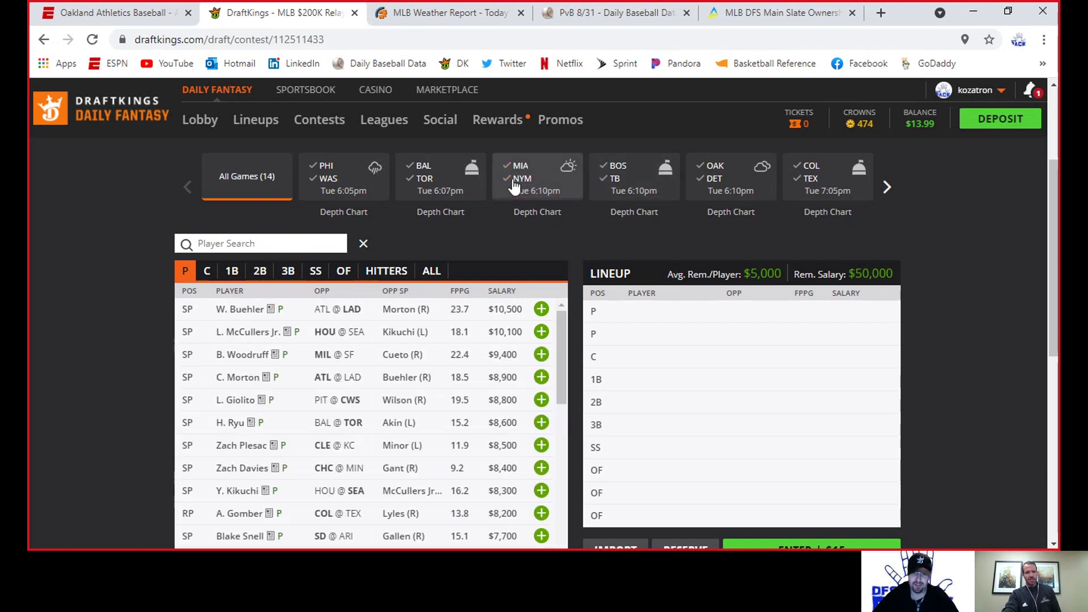
click(609, 179)
click(615, 166)
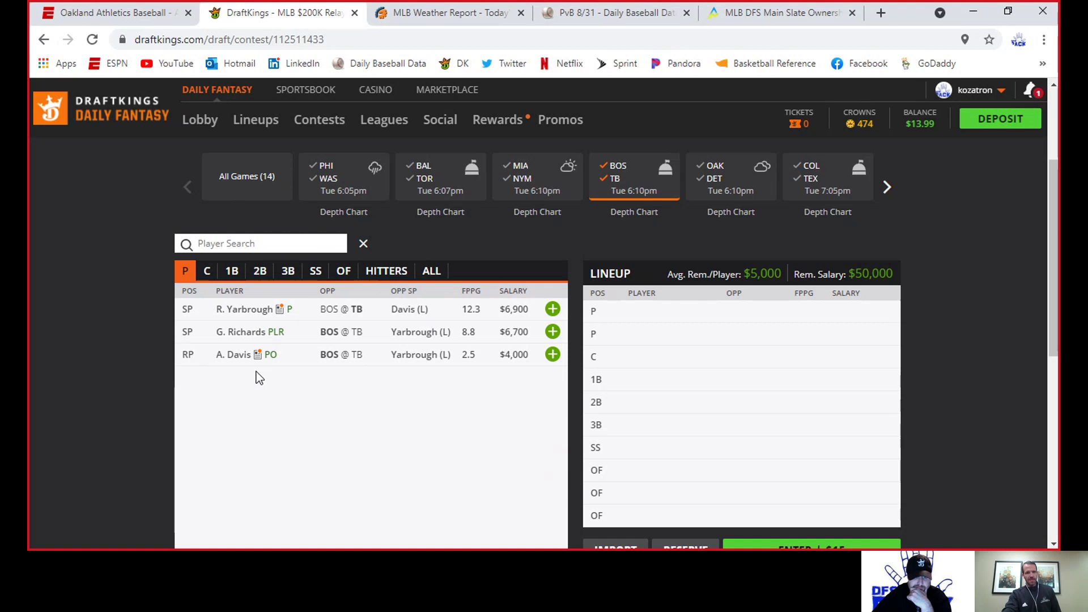
Browse the BOS @ TB hitters by position: outfielders, shortstops, third basemen and second basemen
click(345, 273)
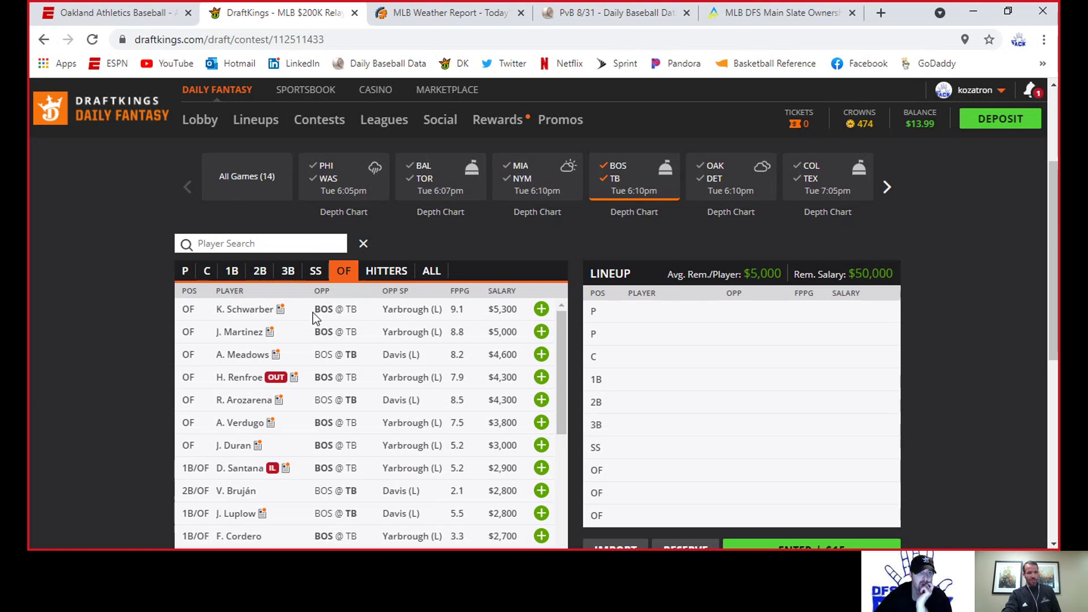
click(315, 272)
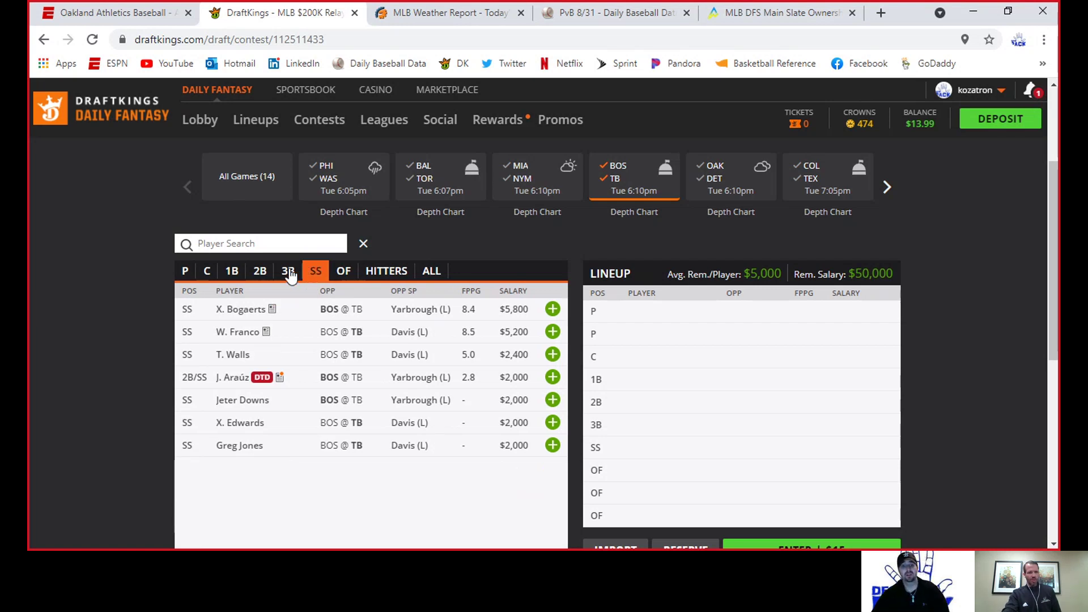
click(289, 274)
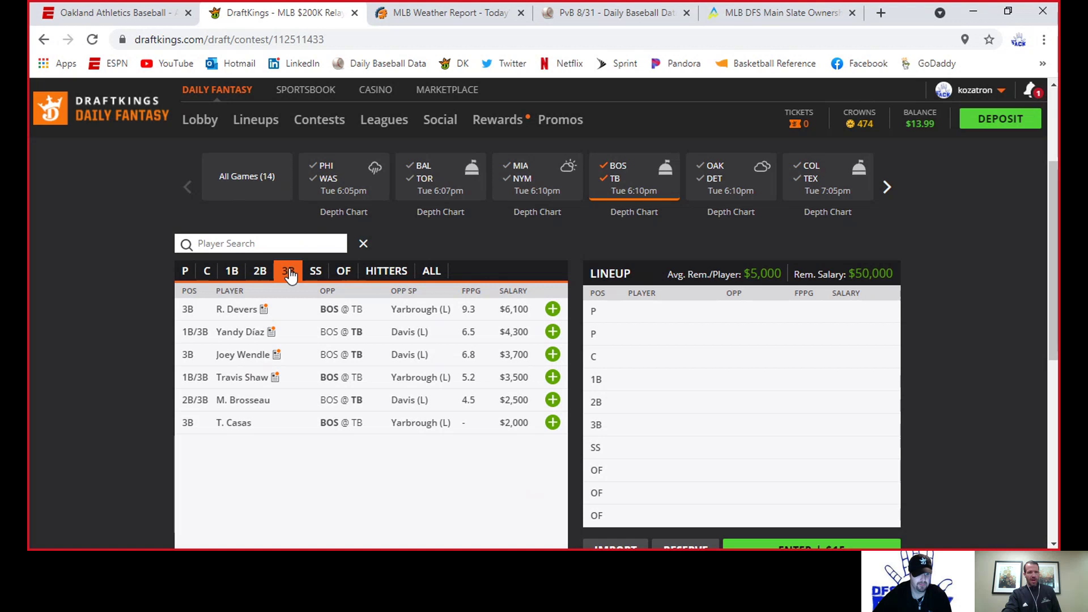
click(260, 275)
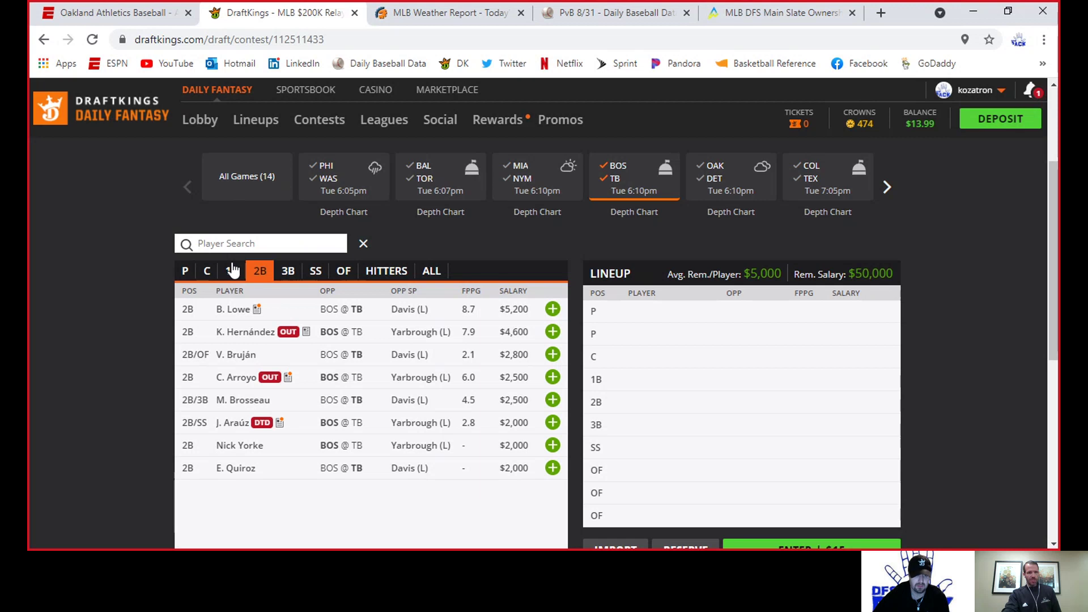
Find Bobby Dalbec among the BOS @ TB first basemen and review his 10-game log, closing his card when done
click(232, 271)
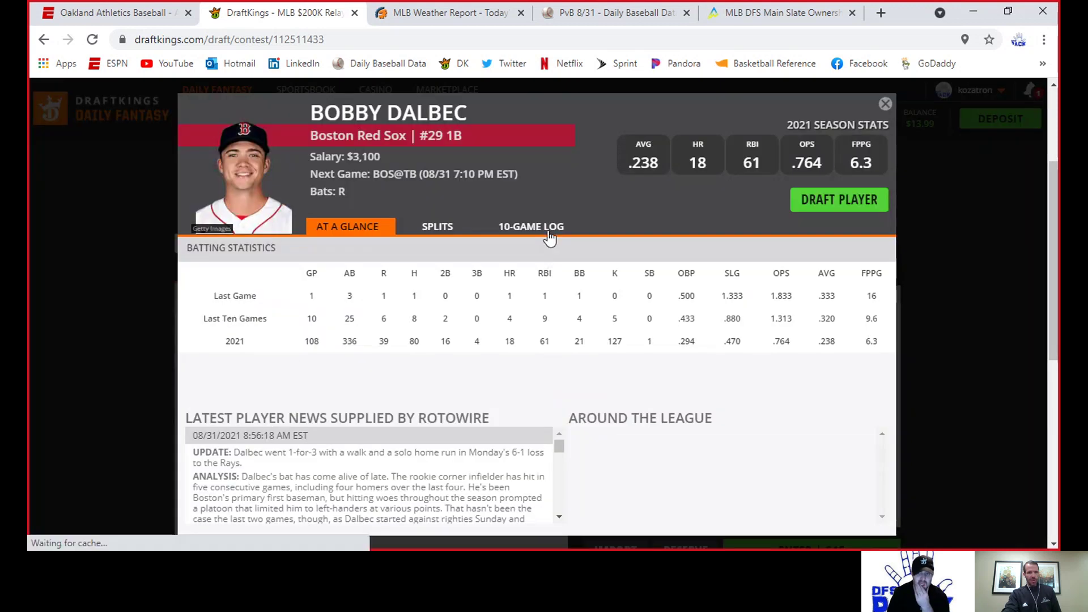
click(545, 232)
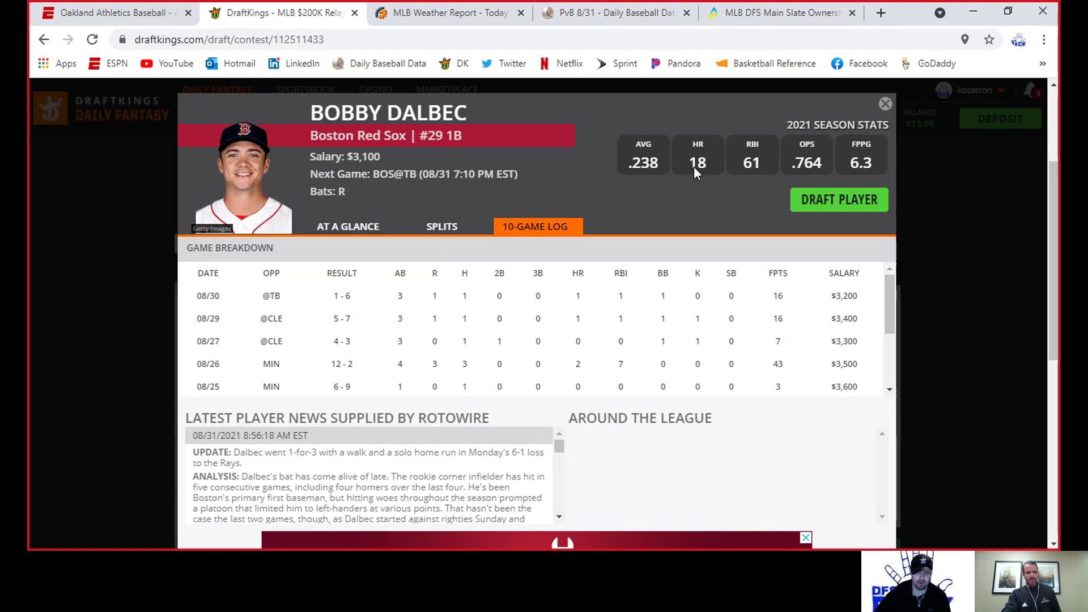
click(885, 104)
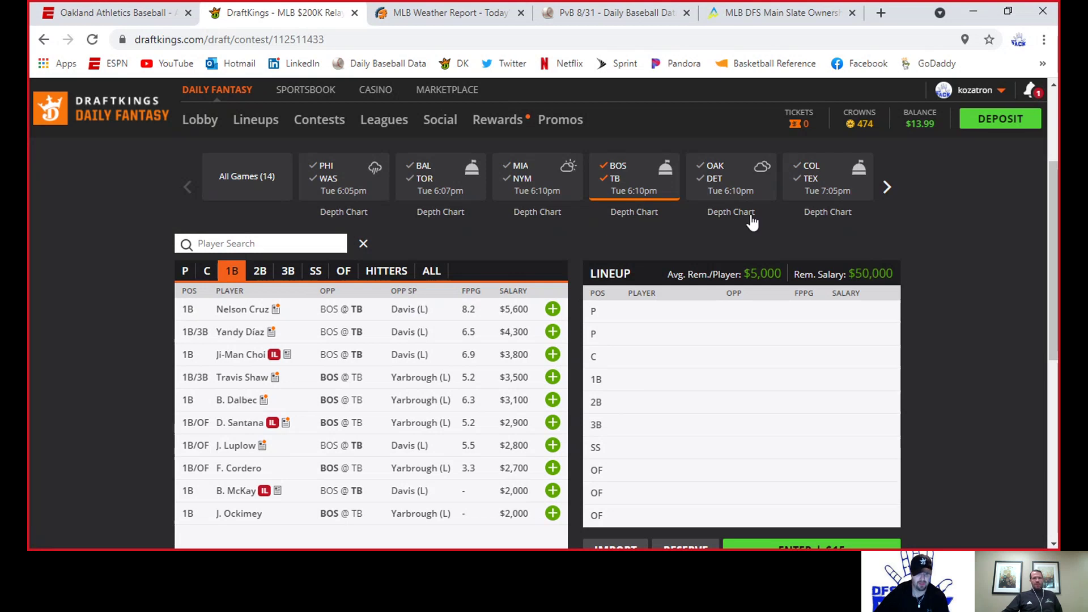
Check R. Arozarena's 10-game log from the BOS @ TB outfielders list and close his card
click(340, 271)
click(241, 400)
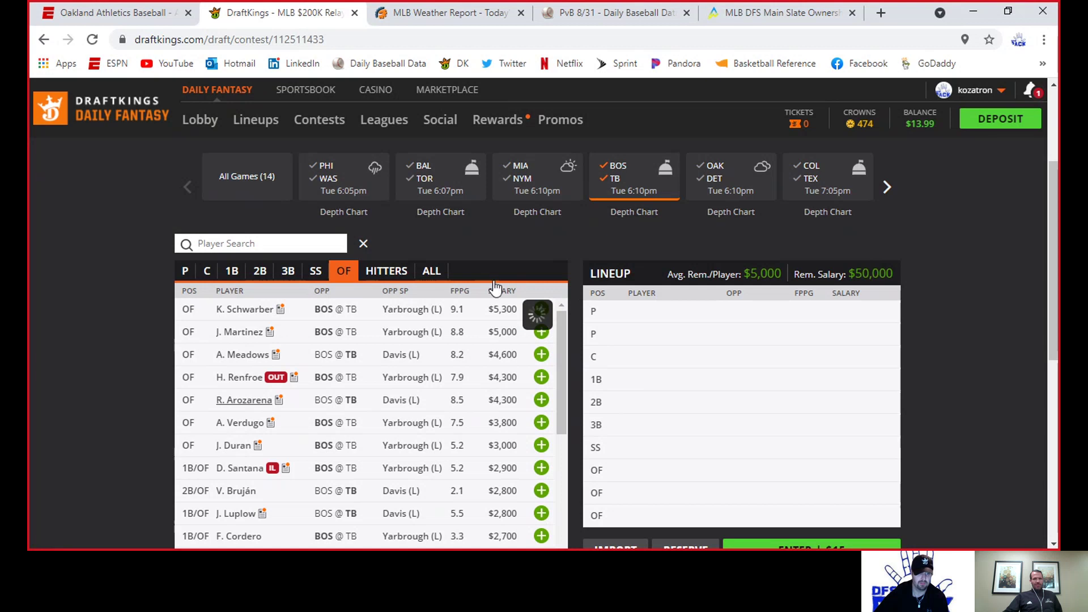
click(535, 227)
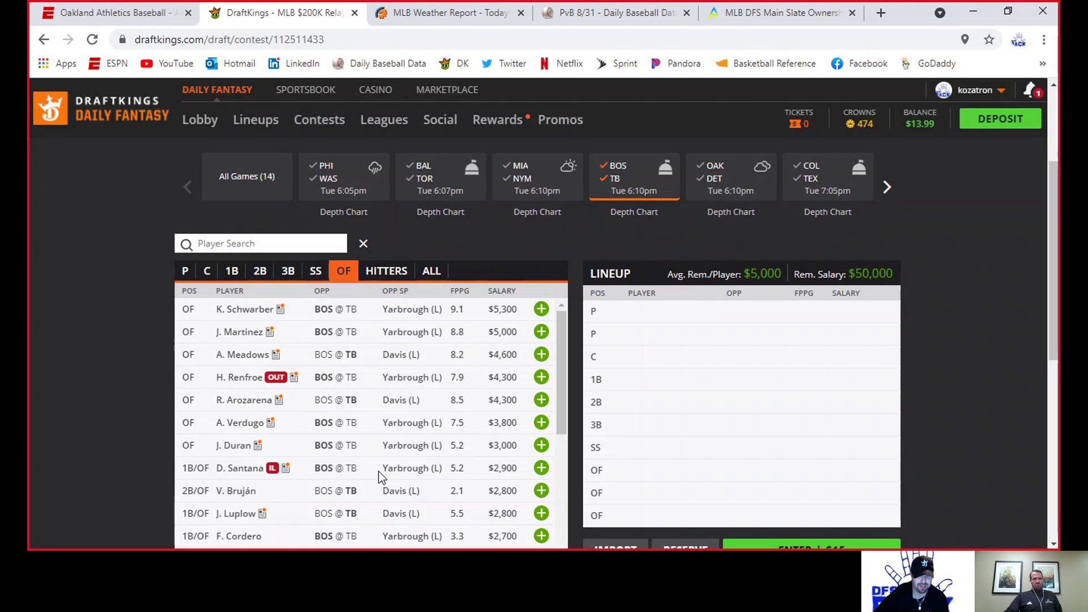
Return to the BOS @ TB first basemen and reopen Bobby Dalbec's 10-game log
click(233, 272)
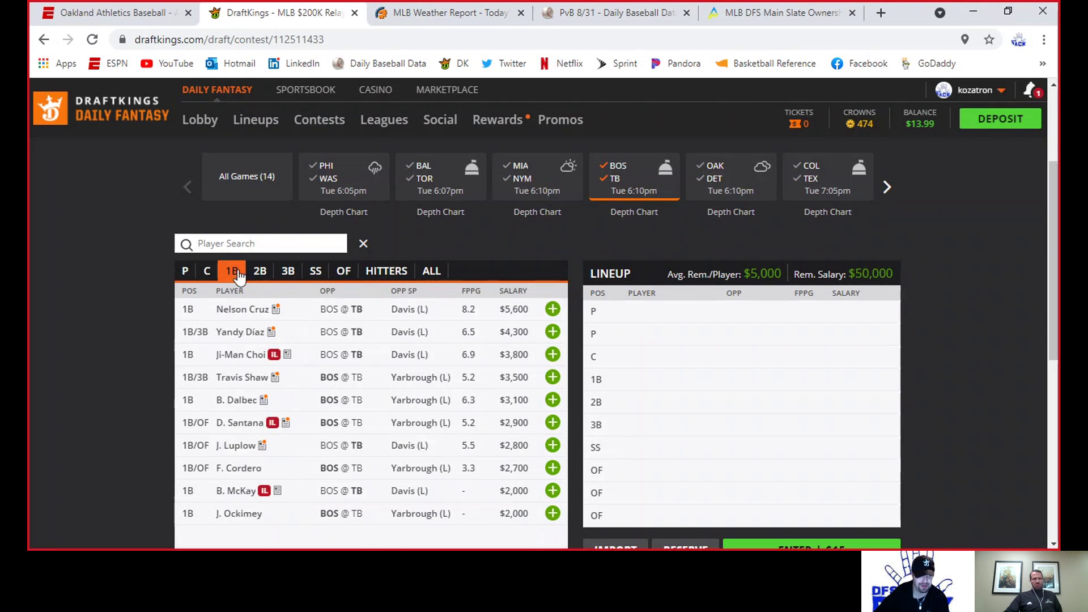
click(234, 401)
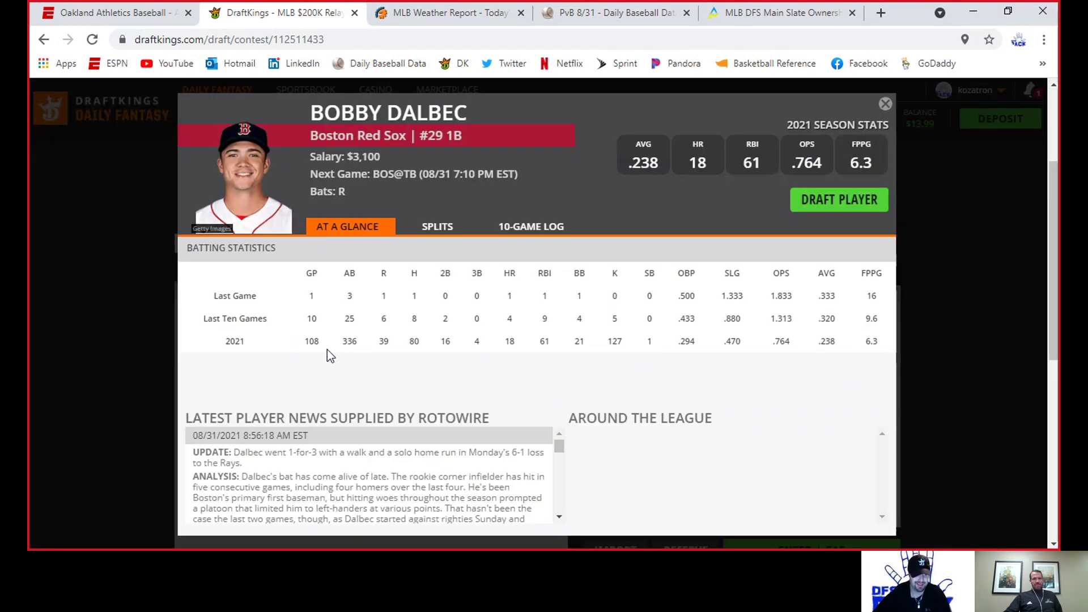
click(539, 229)
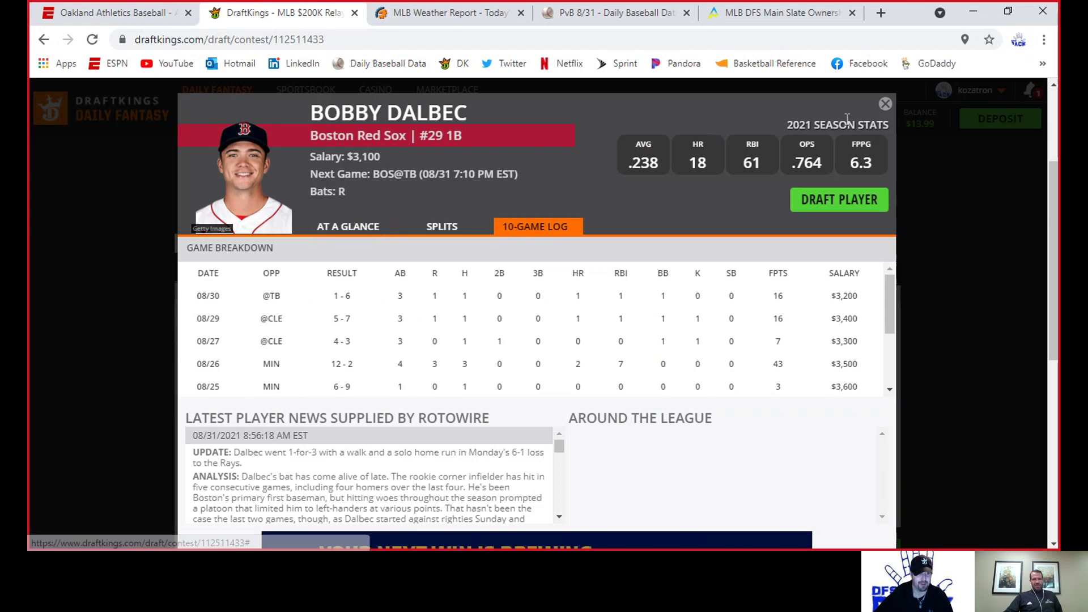
Close Bobby Dalbec's card, switch the game filter to OAK @ DET and list that game's pitchers
click(885, 104)
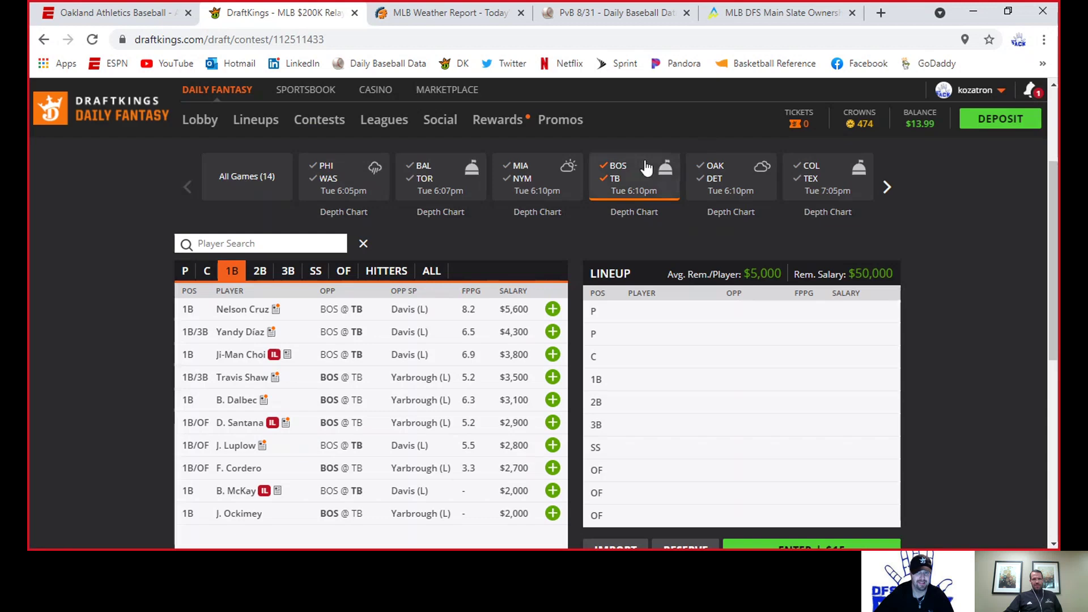
click(717, 168)
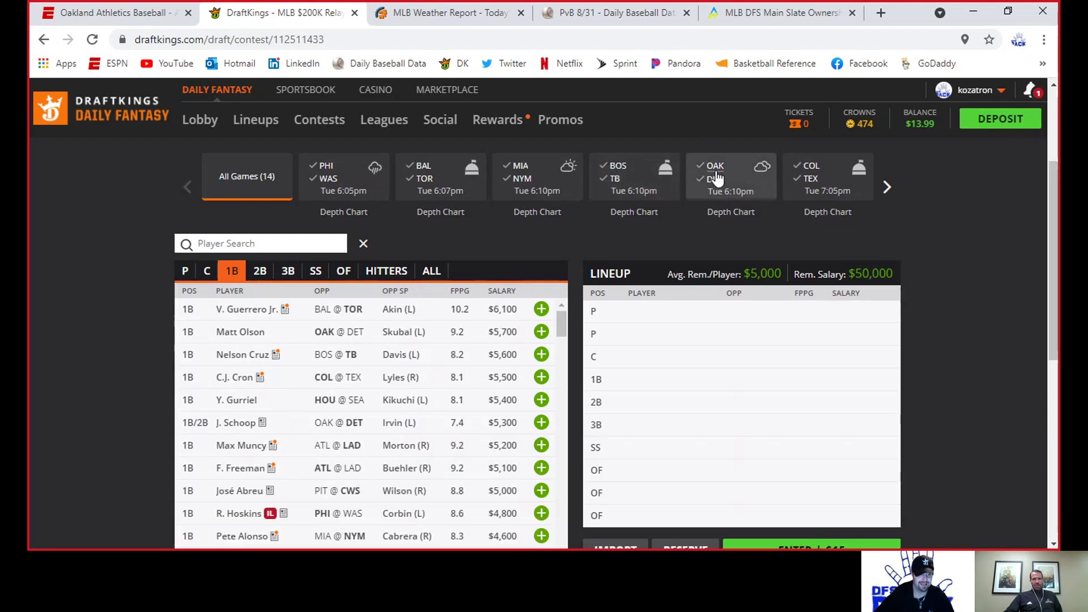
click(712, 179)
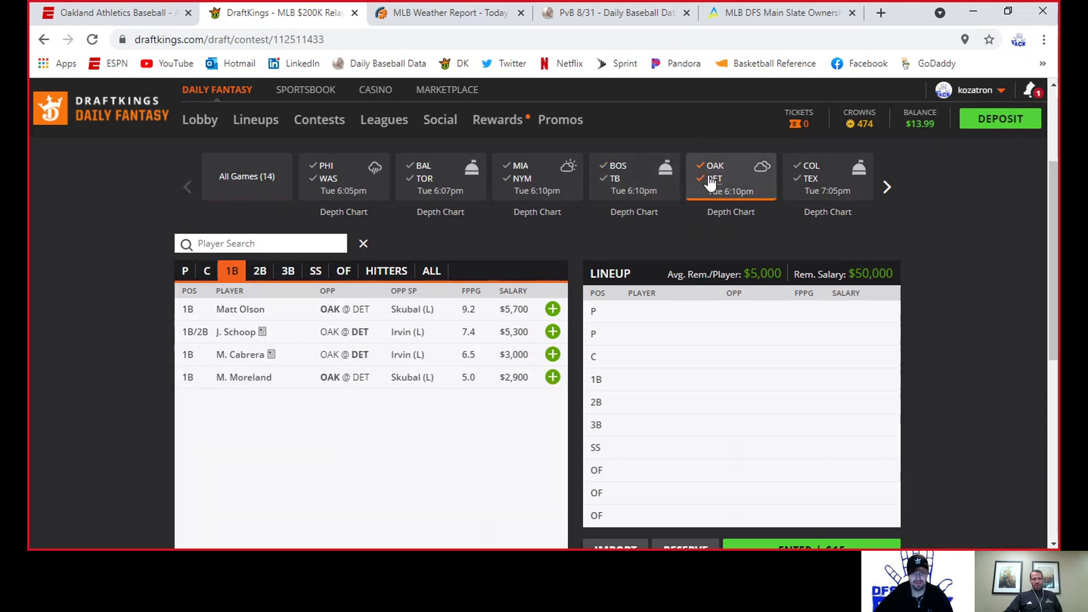
click(185, 270)
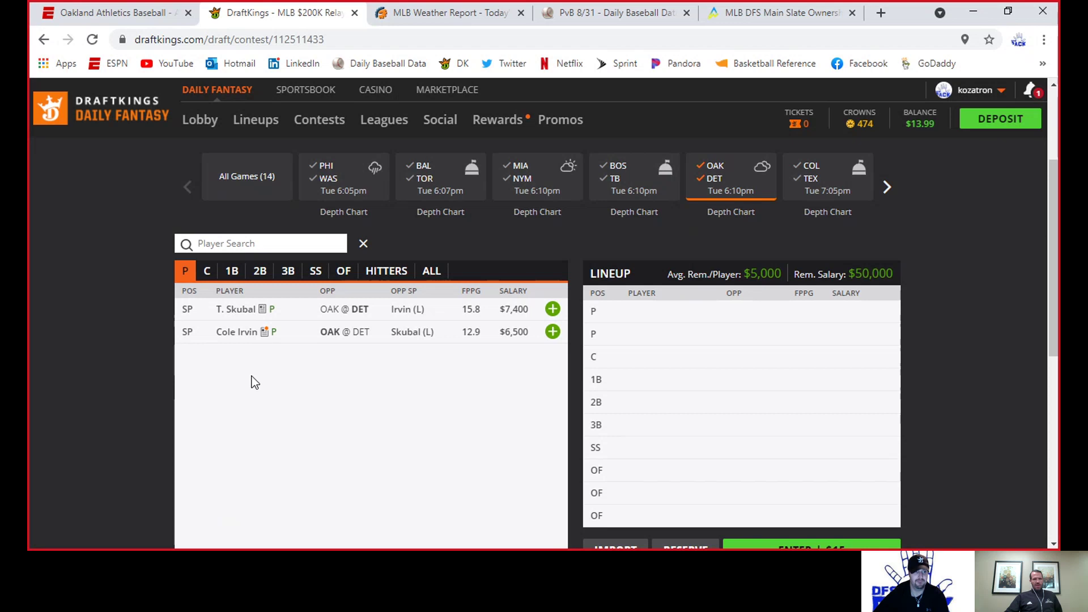
Check Akil Baddoo's 10-game log from the OAK @ DET outfielders list and close his card
click(344, 271)
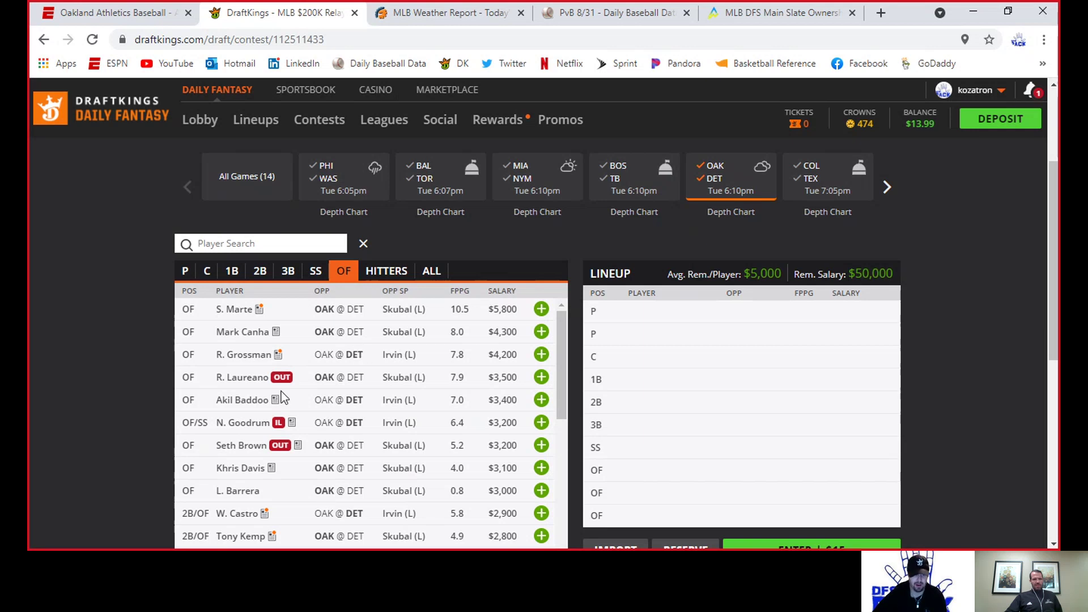
click(249, 400)
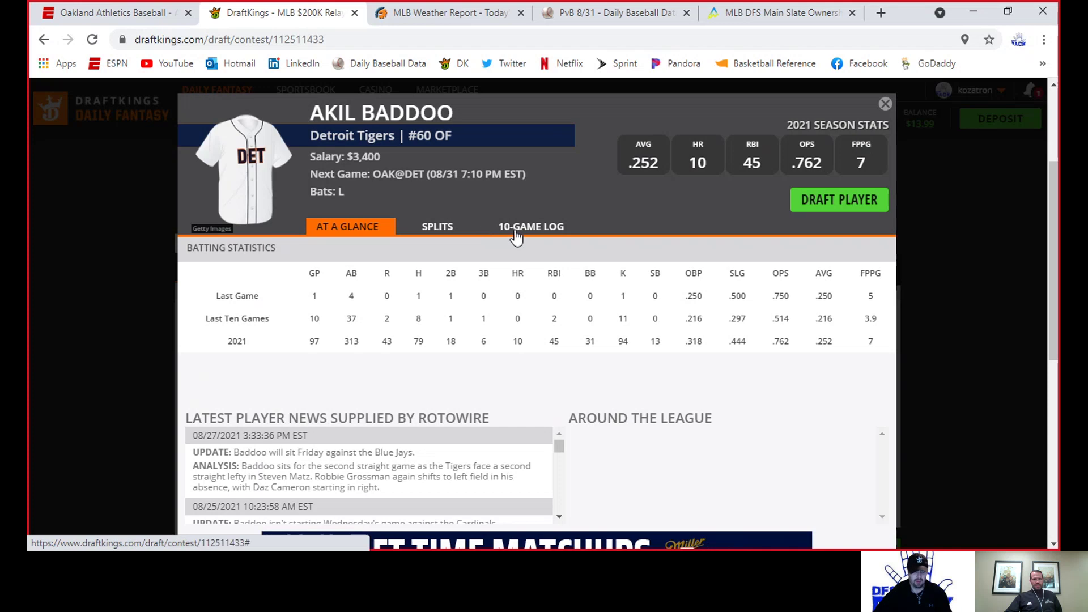
click(504, 233)
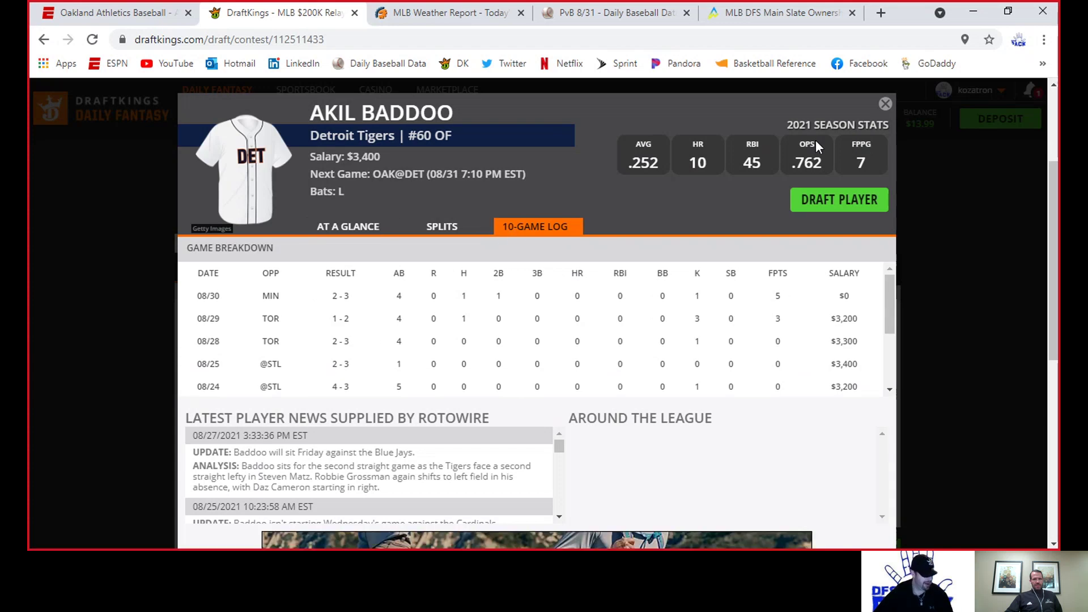
click(885, 104)
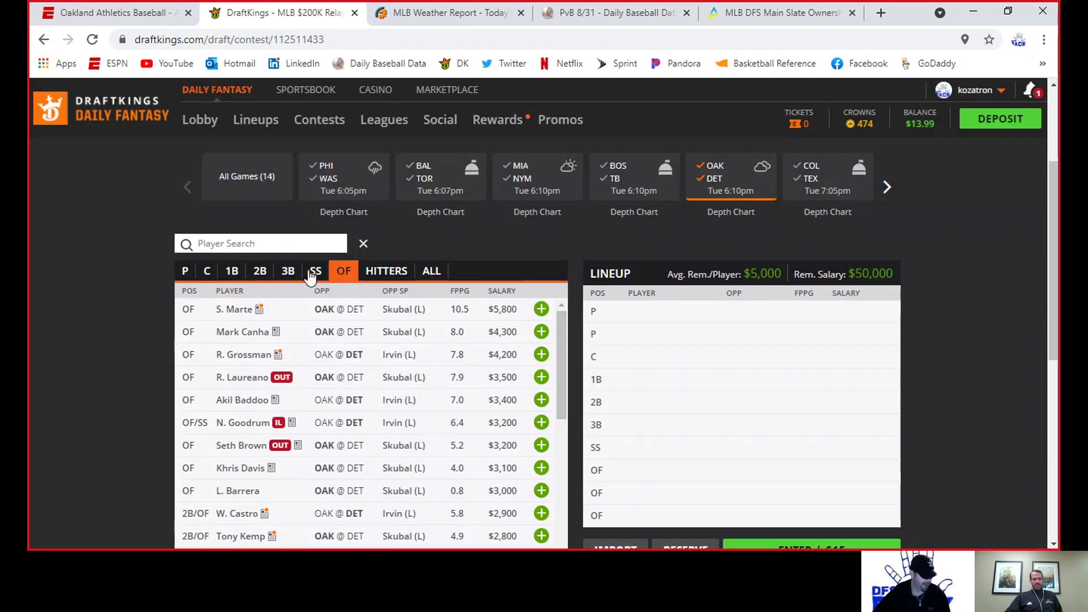
Browse the OAK @ DET first basemen, second basemen and third basemen
click(234, 273)
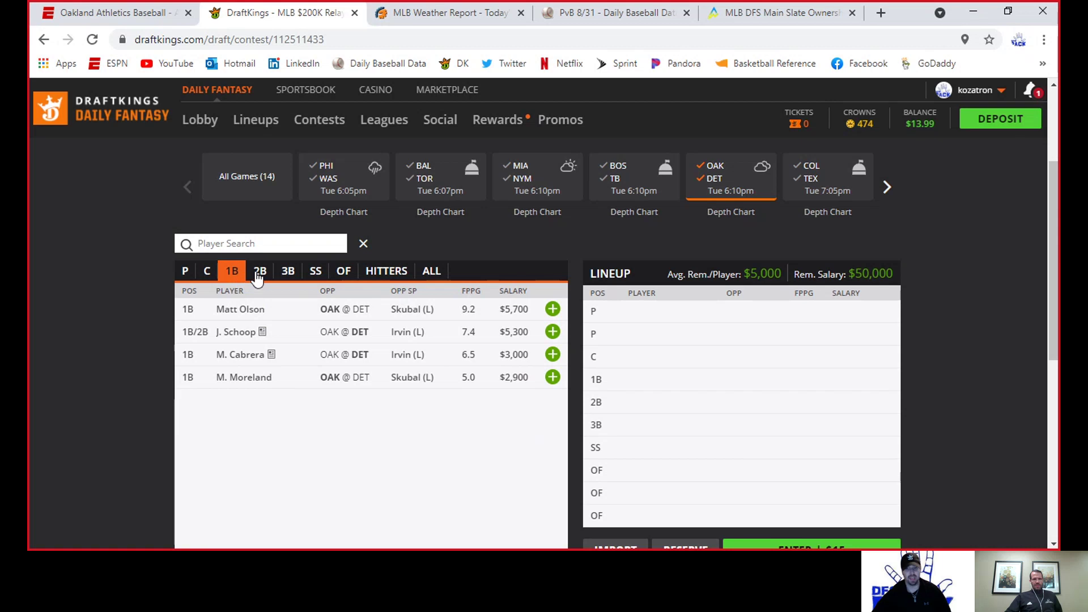
click(259, 274)
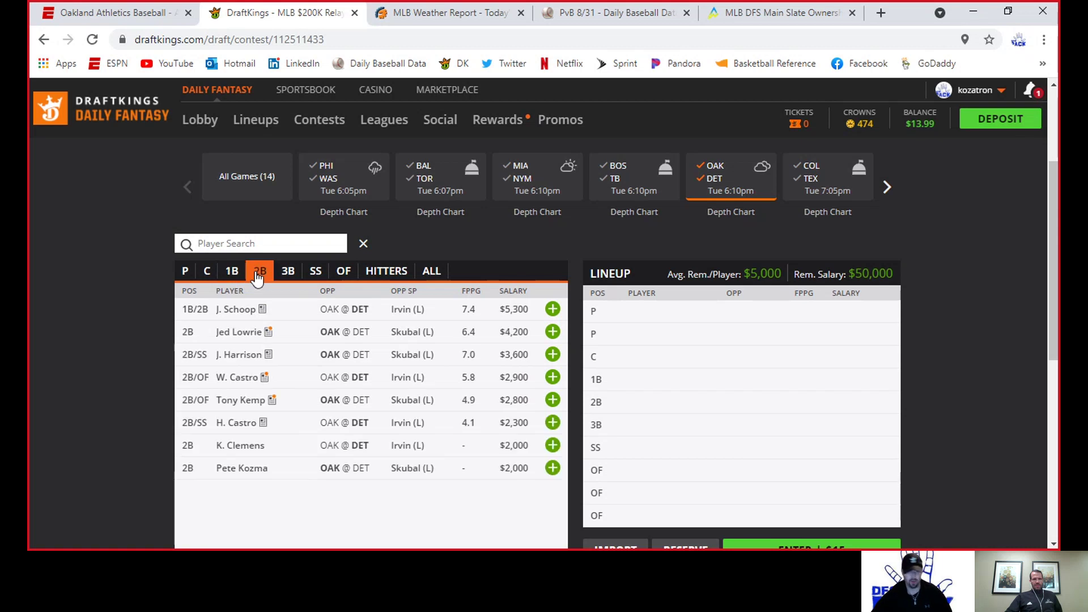
click(294, 277)
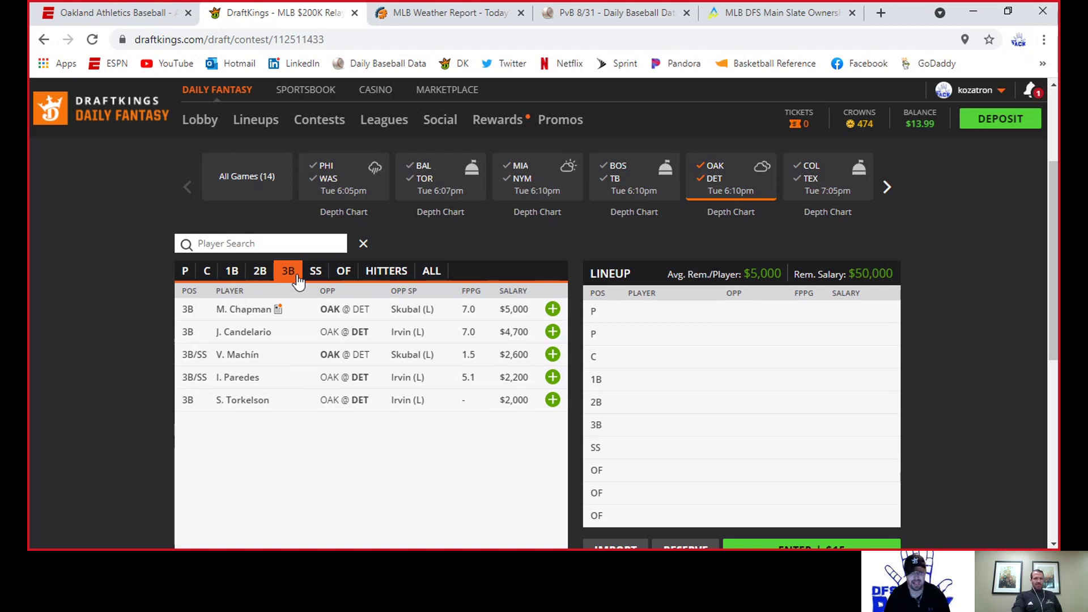
Replace the OAK @ DET game filter with COL @ TEX and list that game's pitchers
click(708, 170)
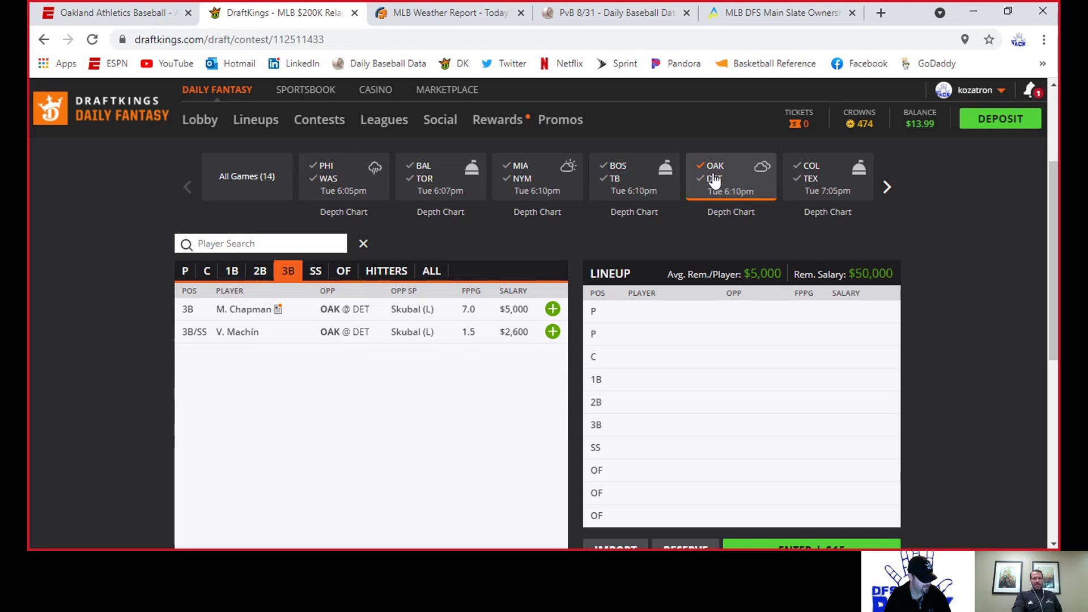
click(706, 172)
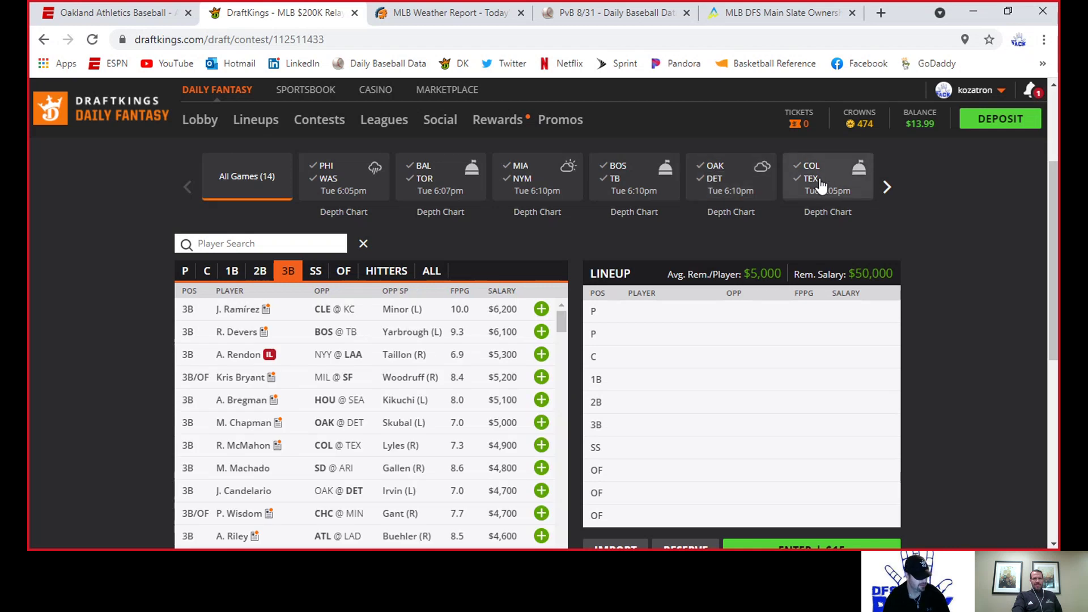
click(819, 184)
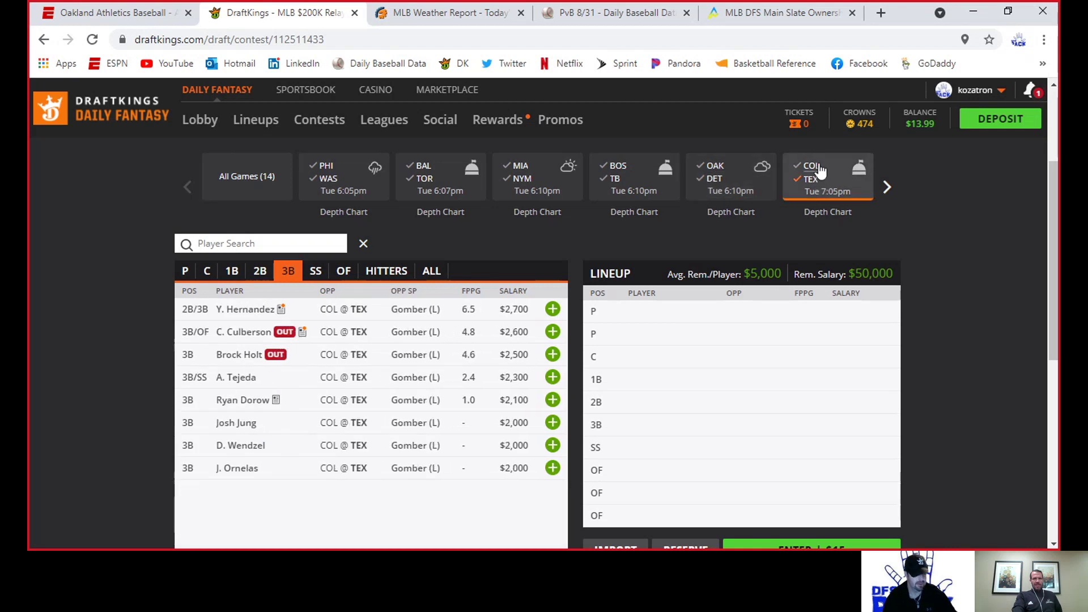
click(186, 274)
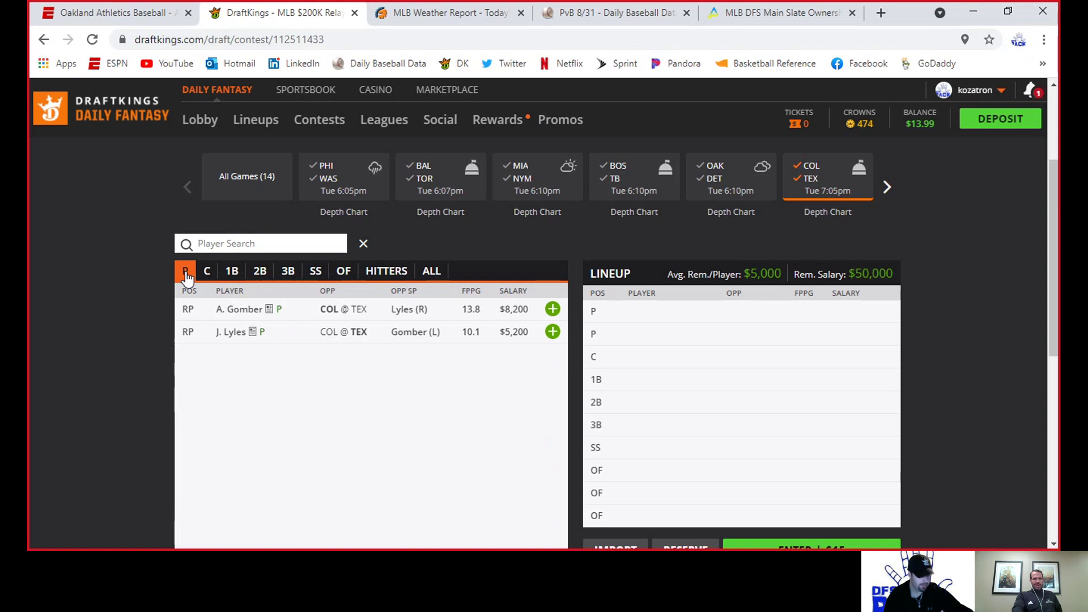
Review Austin Gomber's at-a-glance statistics and 10-game log, closing his card when done
click(238, 309)
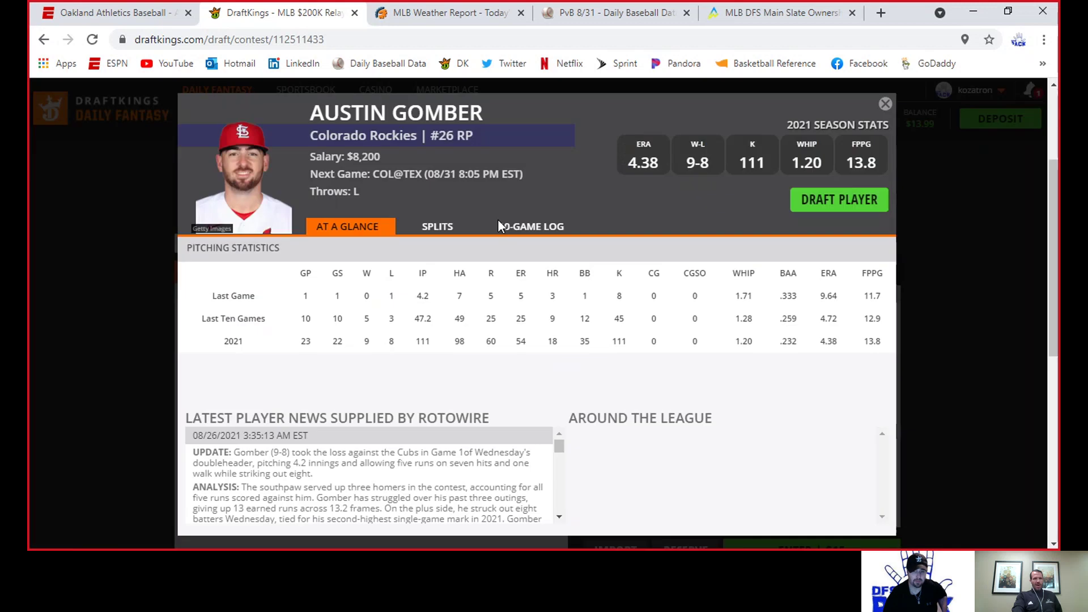
click(500, 224)
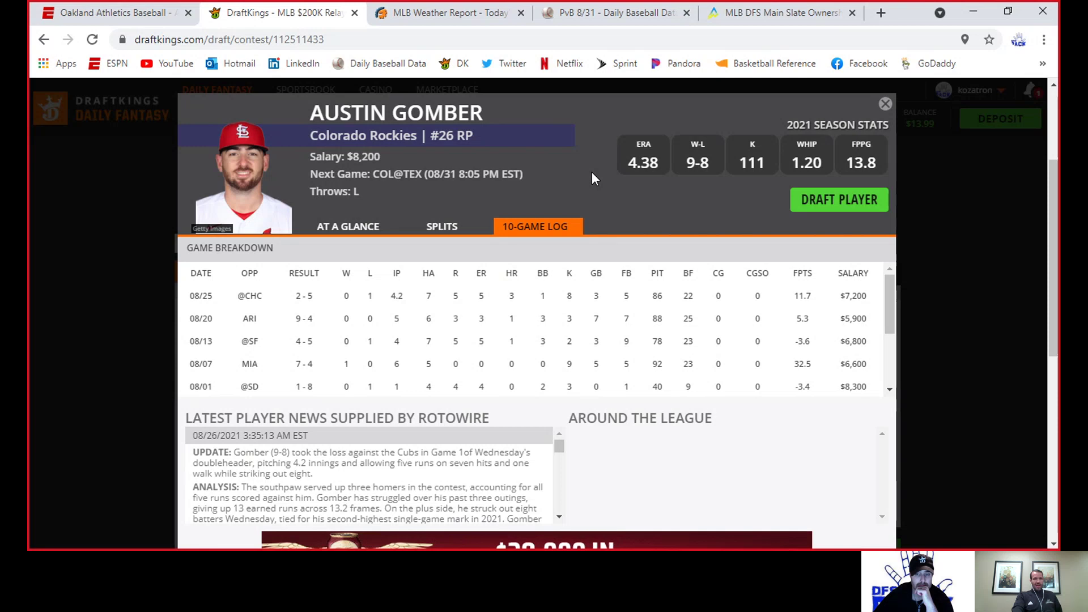
click(885, 104)
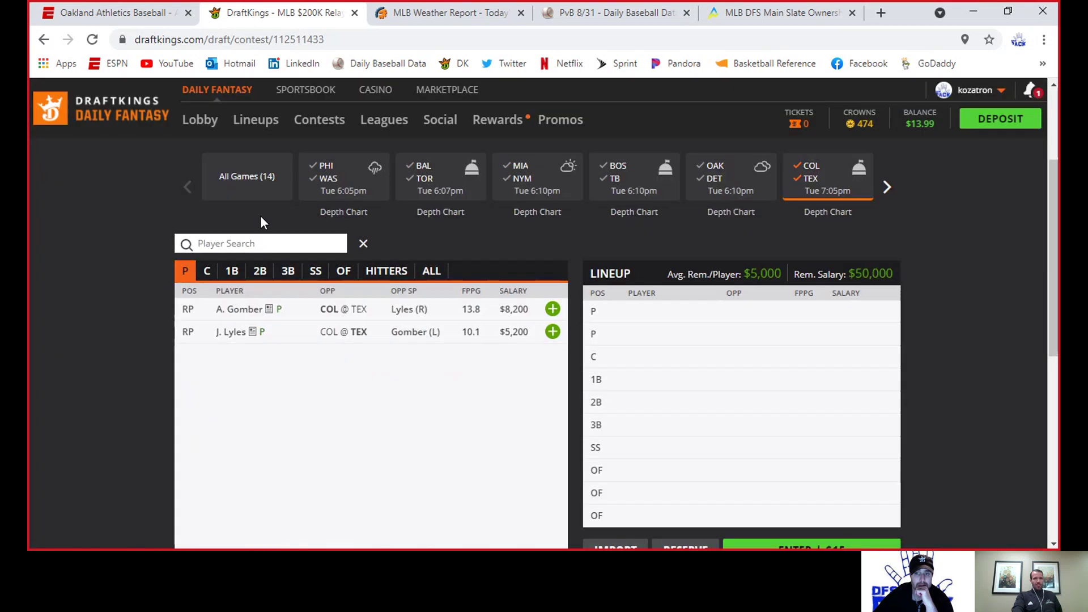
Find Nick Solak among the COL @ TEX second basemen, review his 10-game log and close his card
click(258, 278)
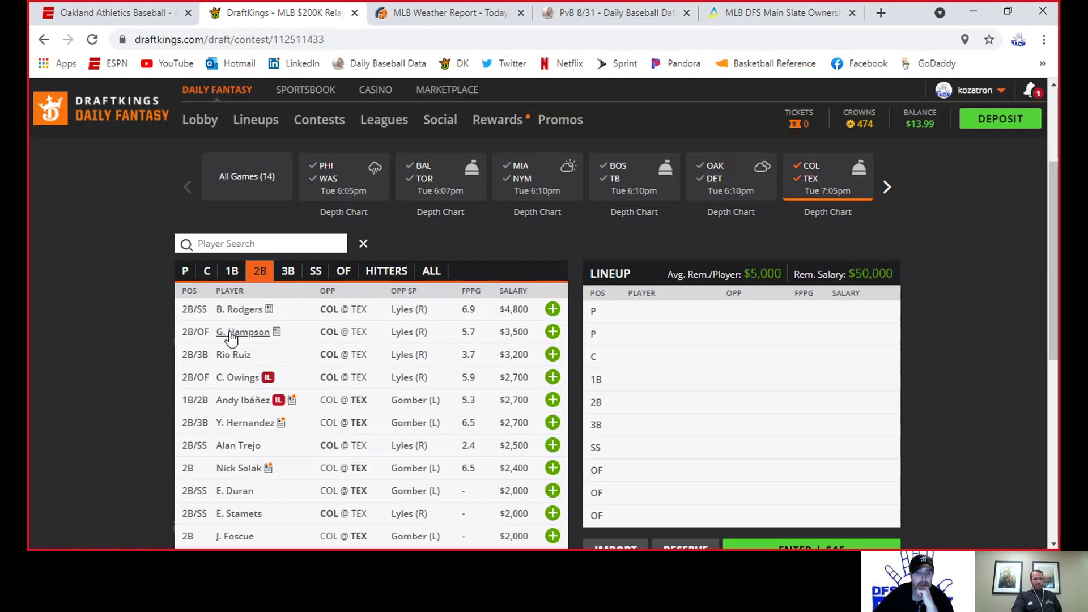
click(230, 468)
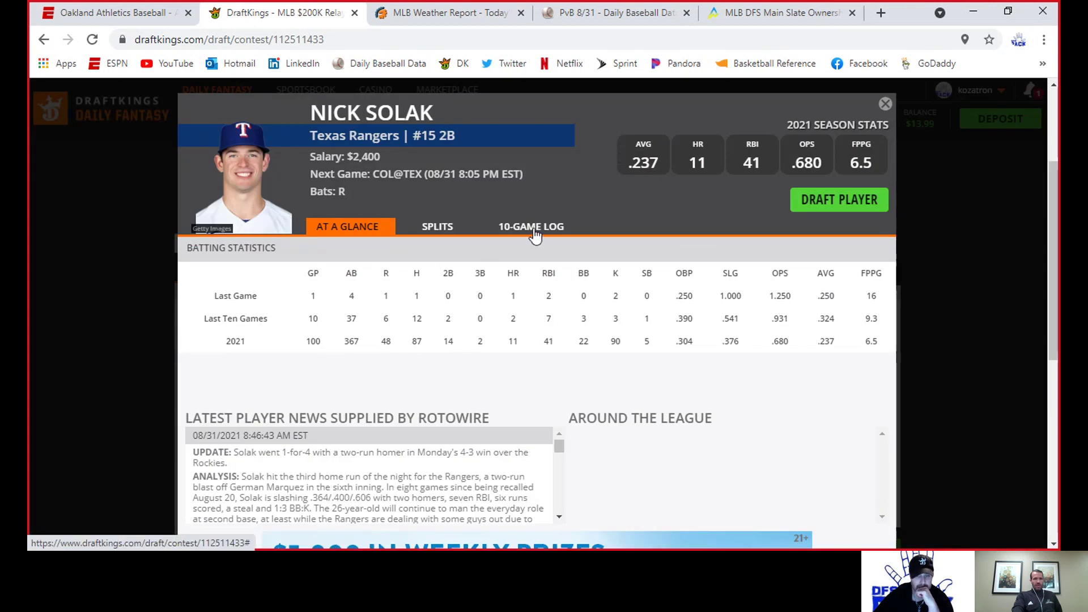
click(535, 227)
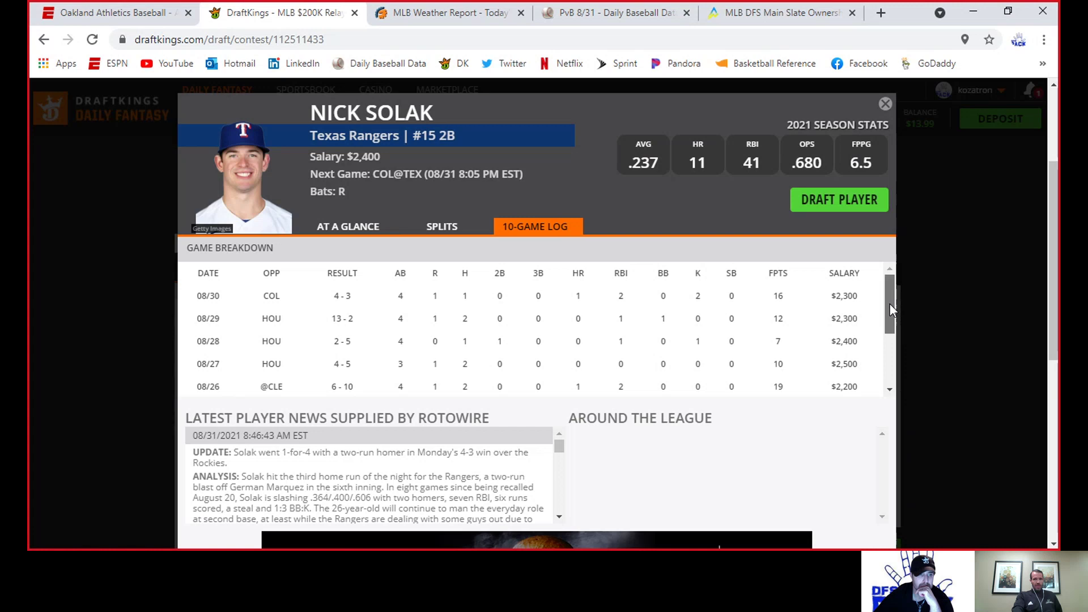
mouse_move(889, 304)
mouse_down()
mouse_move(881, 359)
mouse_move(897, 306)
mouse_up()
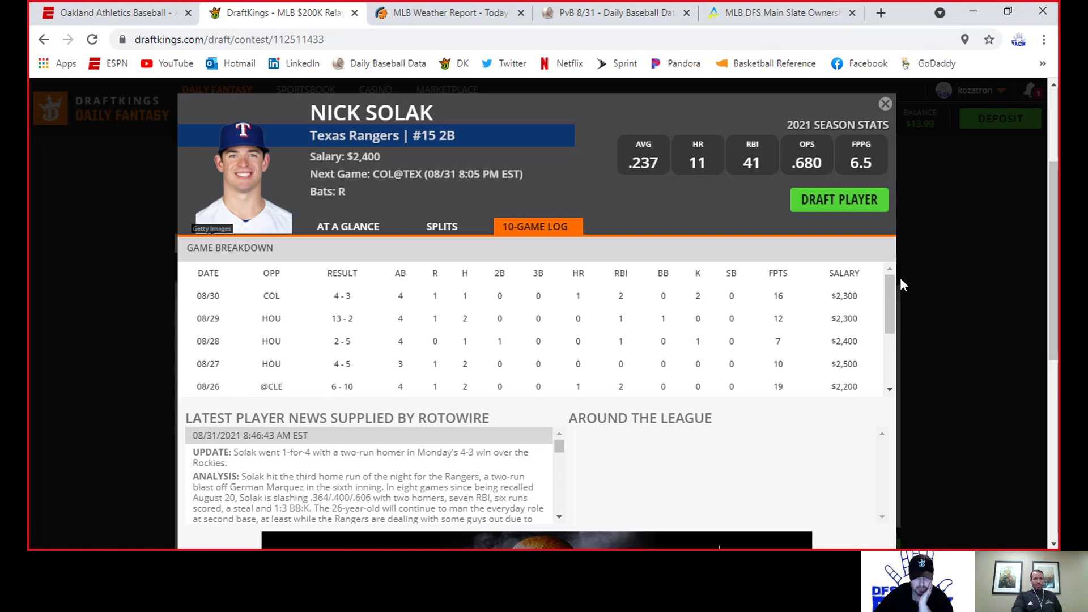
click(886, 104)
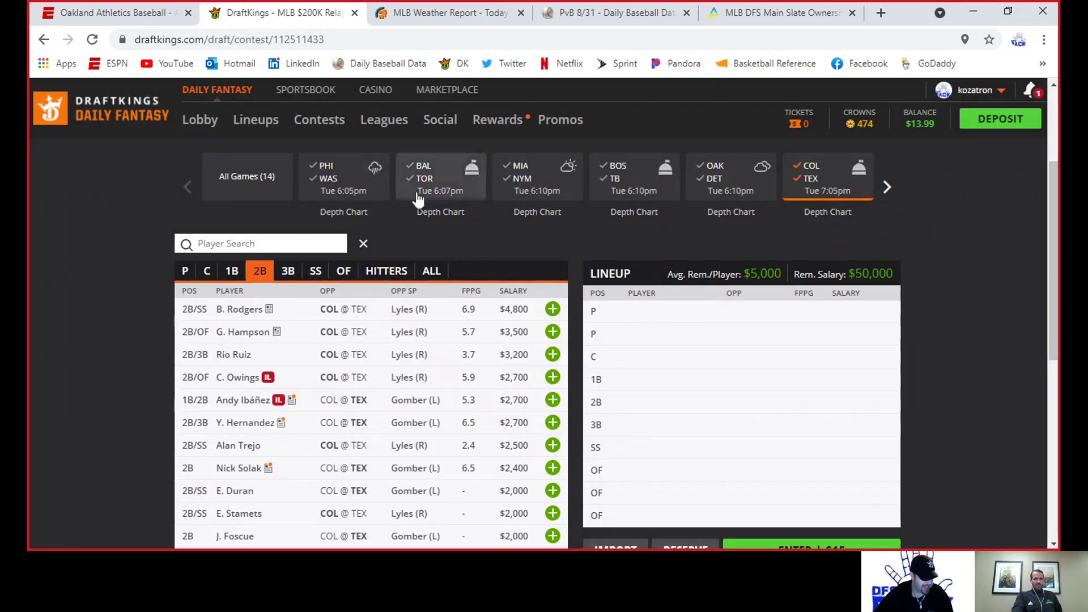
Check Adolis García's 10-game log from the COL @ TEX outfielders list and close his card
click(343, 273)
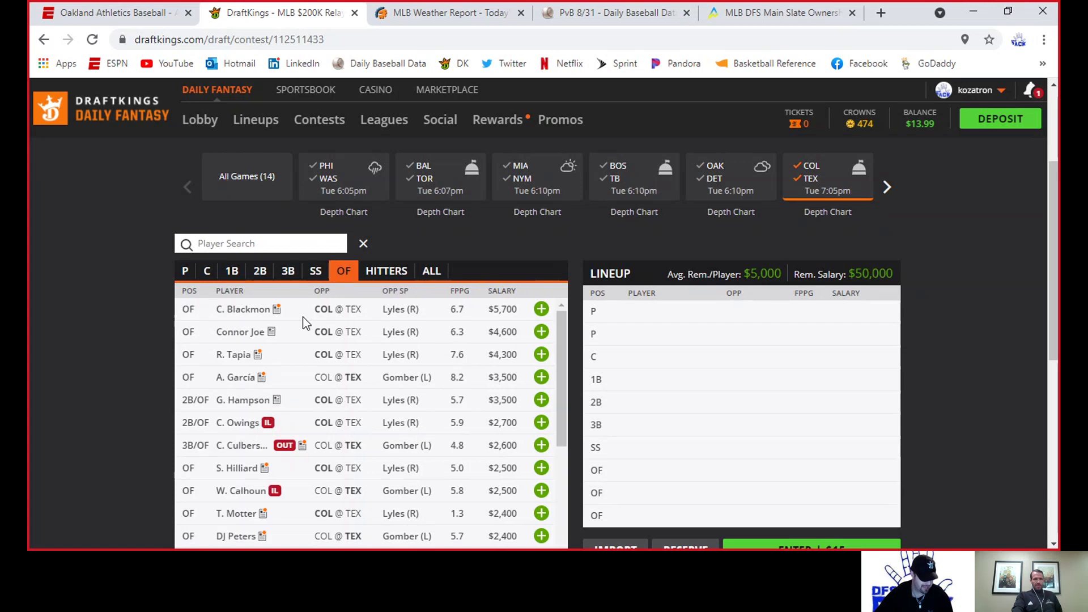
click(236, 377)
click(518, 231)
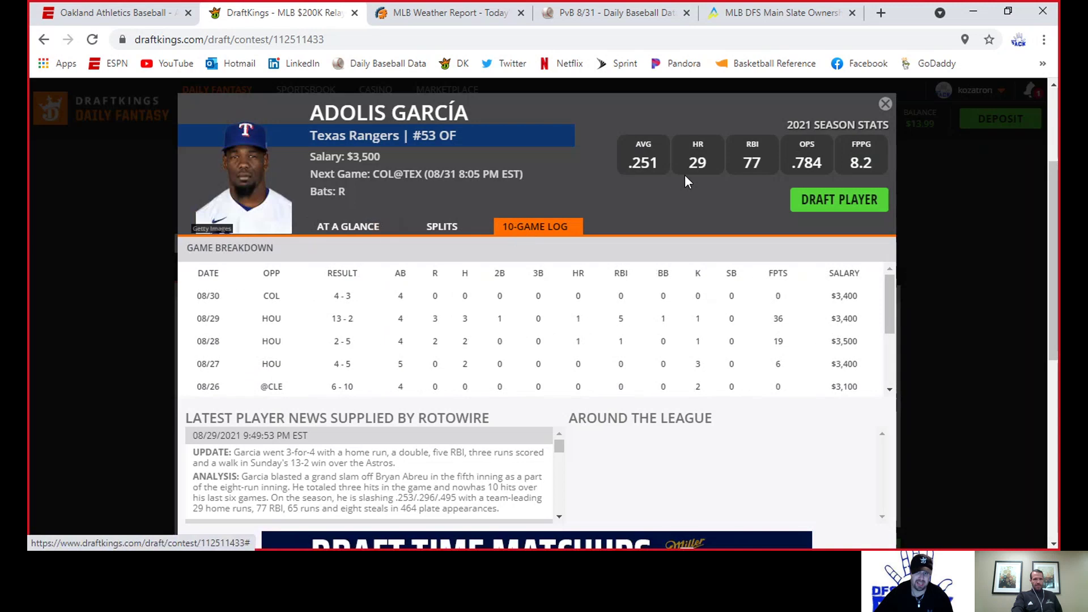
click(886, 105)
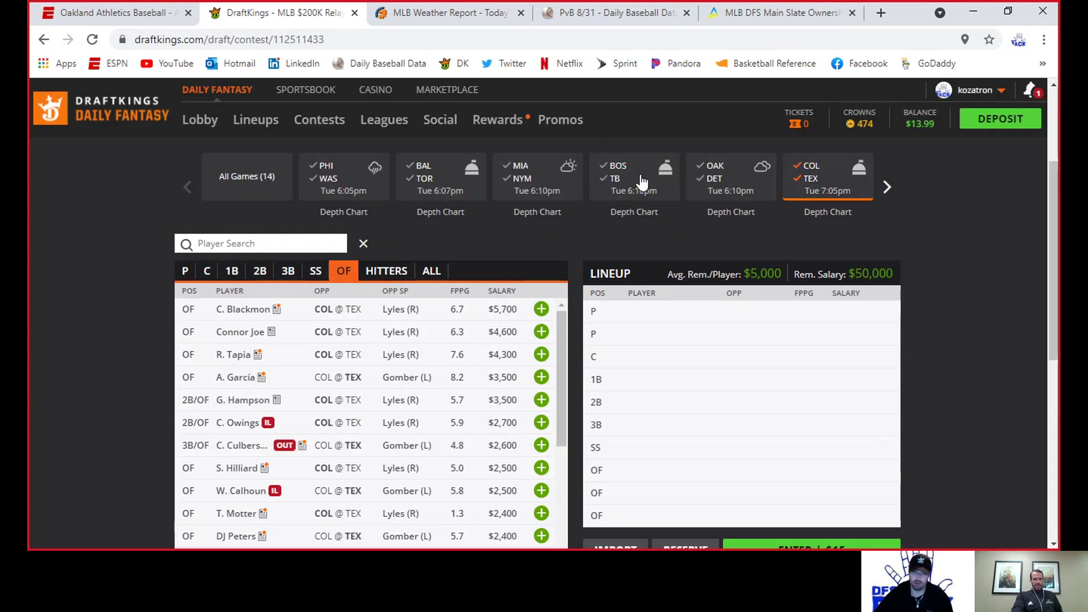
Browse the COL @ TEX hitters by position: shortstops, third basemen, second basemen, first basemen and catchers
click(316, 271)
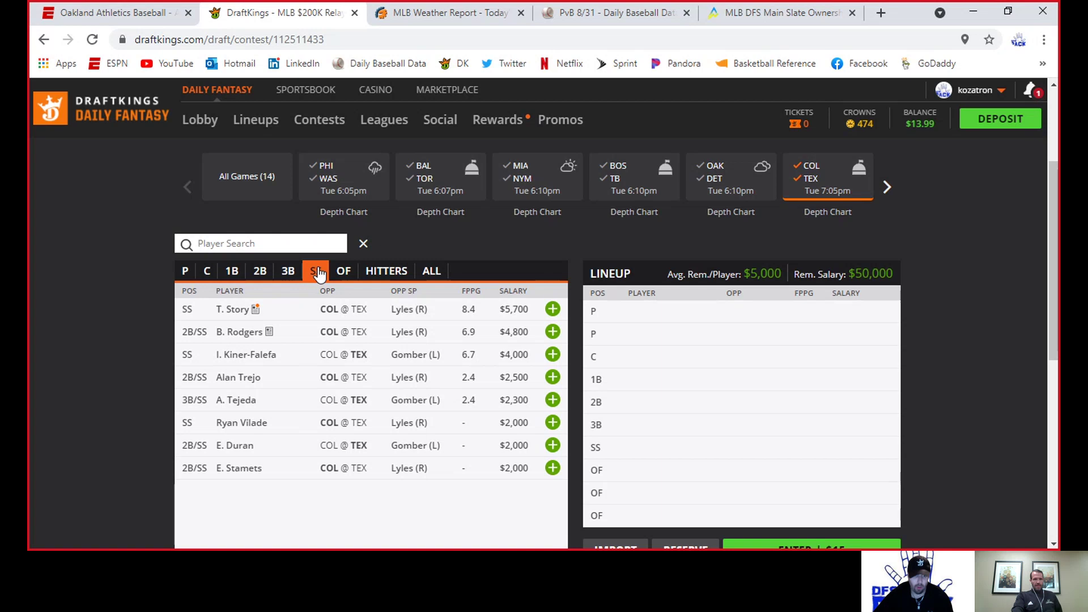
click(287, 272)
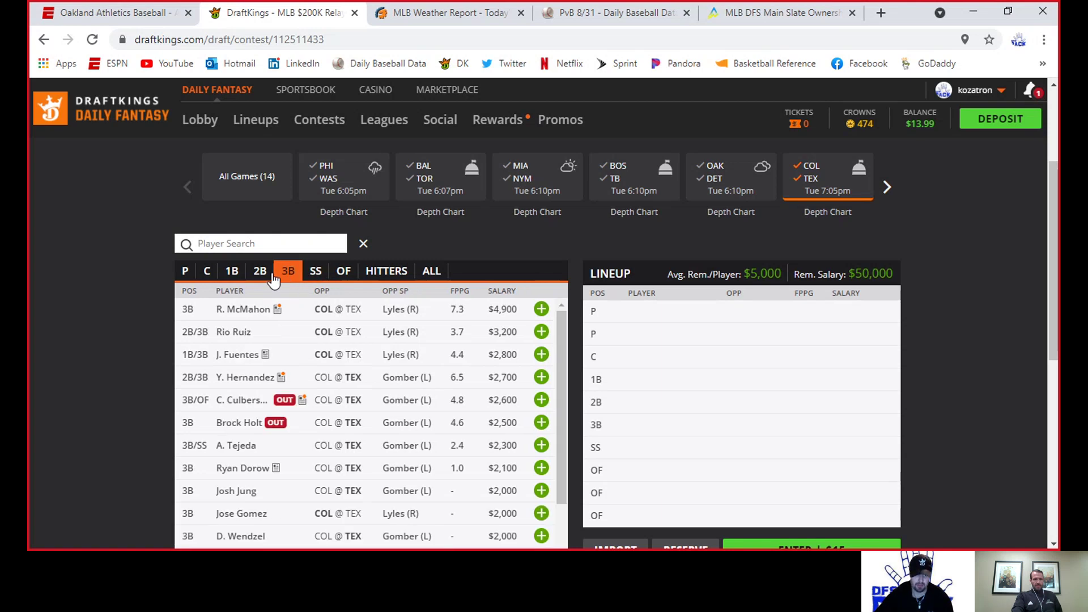
click(262, 277)
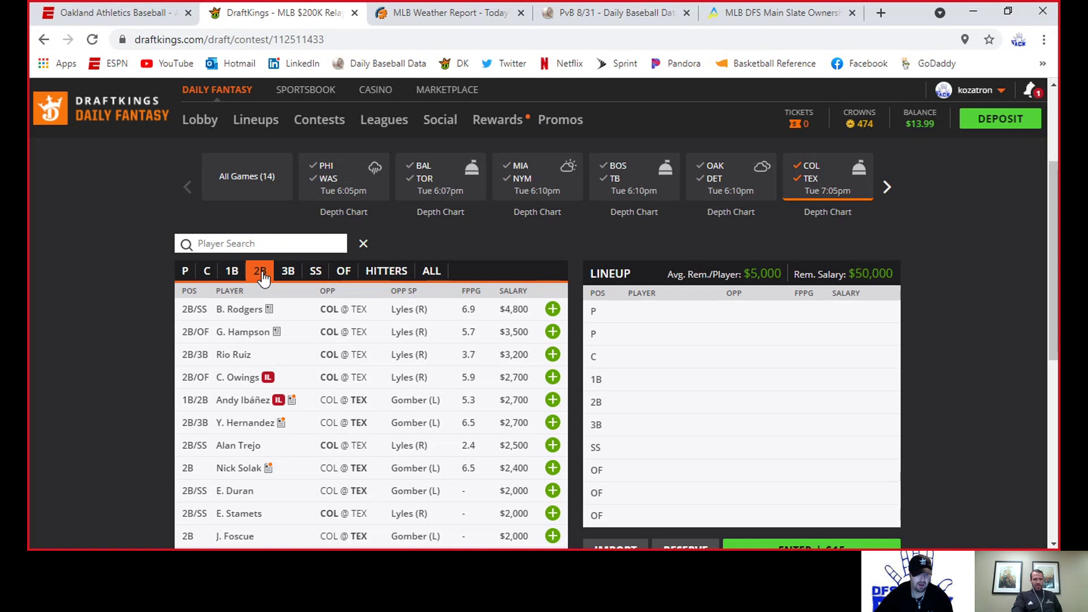
click(236, 277)
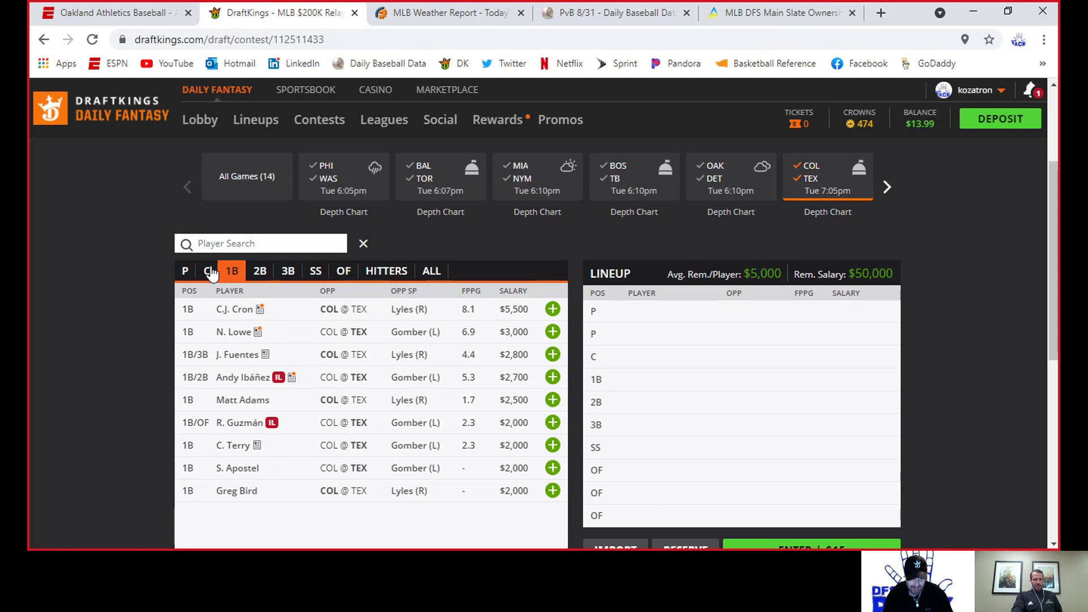
click(210, 274)
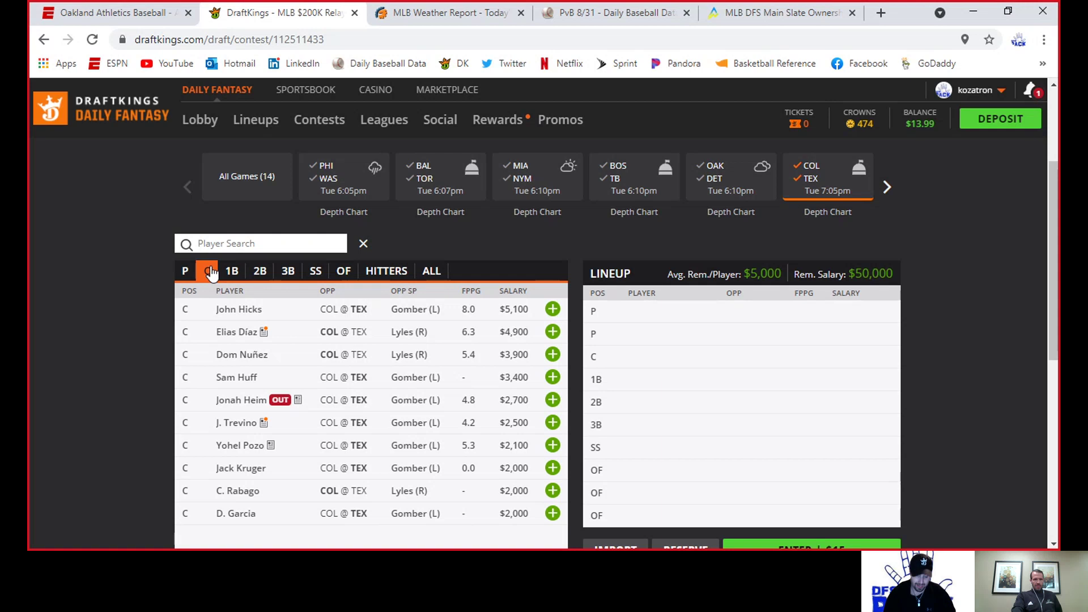
Limit the player list to TEX only and open outfielder DJ Peters' 10-game log
click(810, 171)
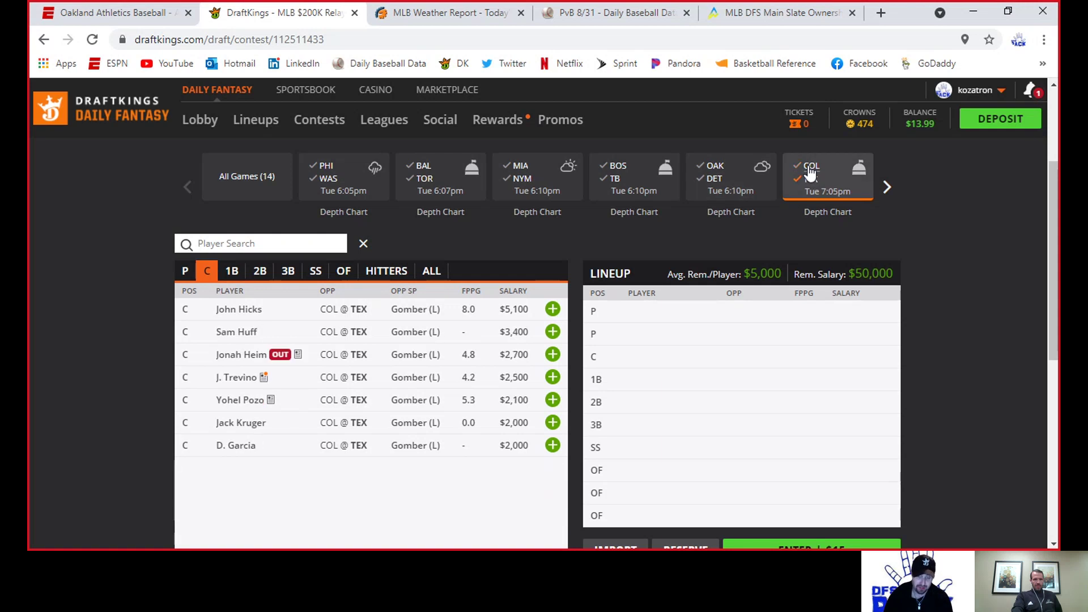
click(343, 275)
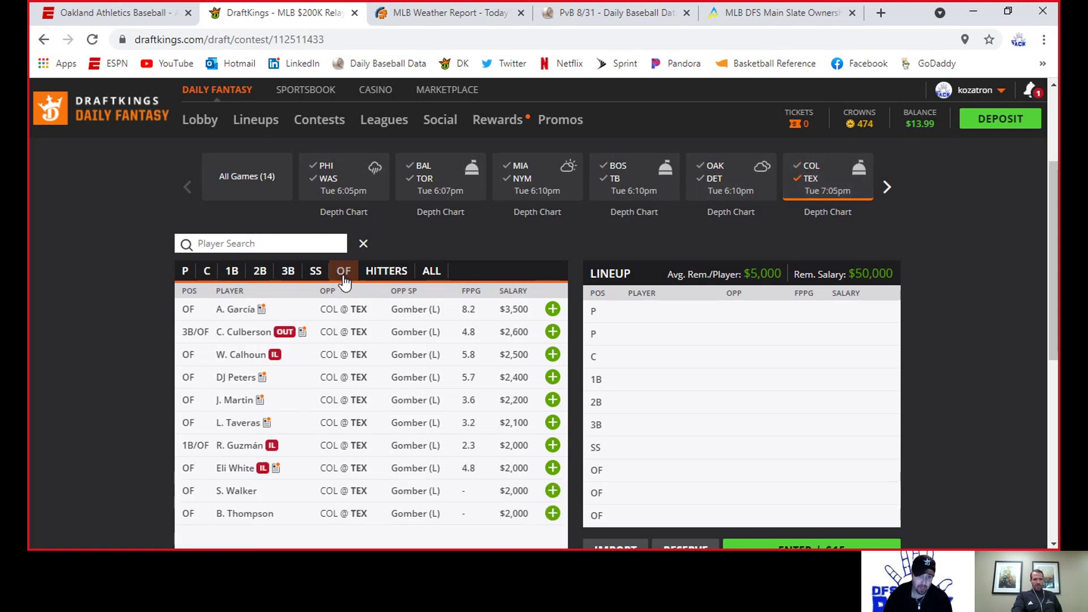
click(237, 380)
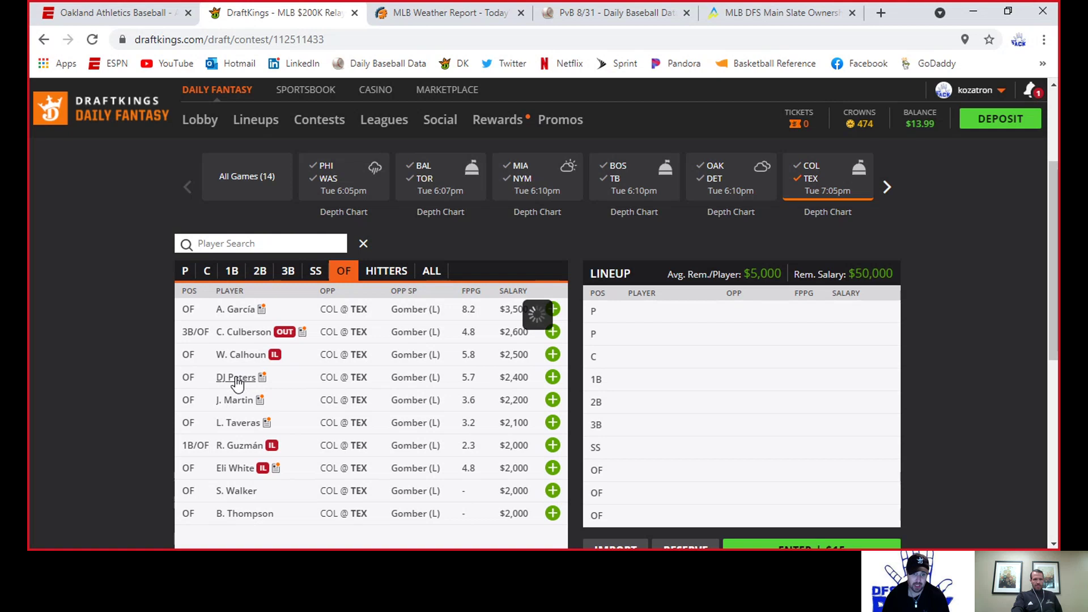
click(539, 227)
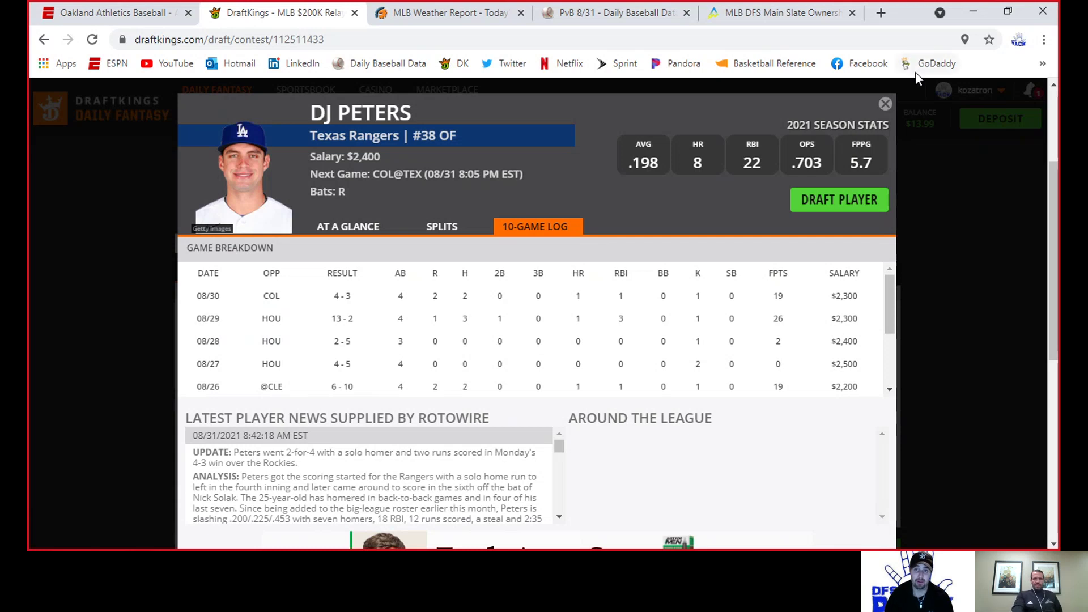
Close DJ Peters' card, limit the player list to COL only, and browse its outfielders, shortstops, third, second and first basemen
click(886, 105)
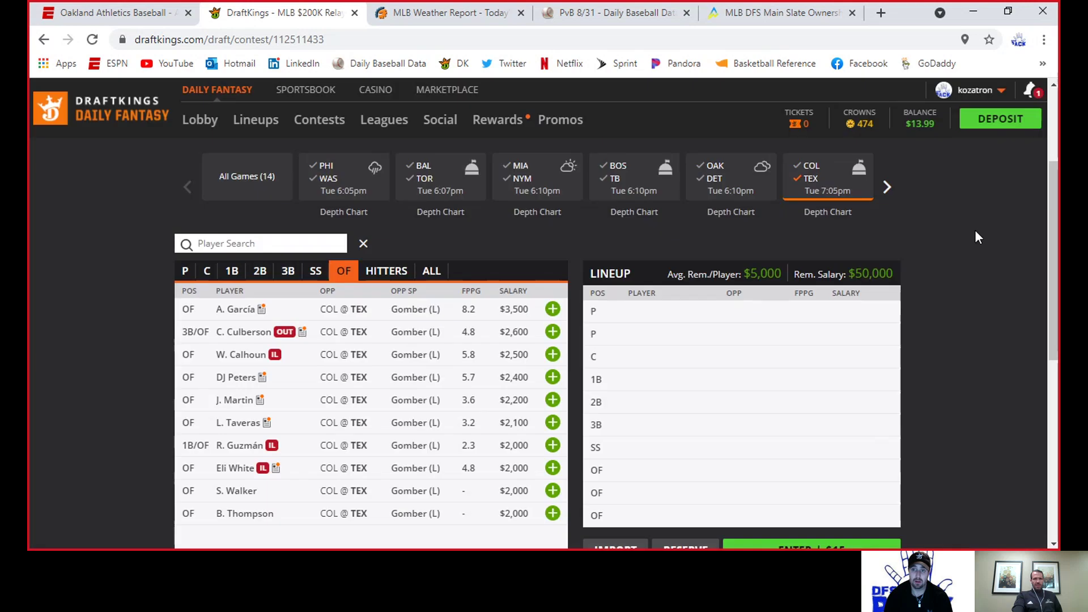
click(810, 166)
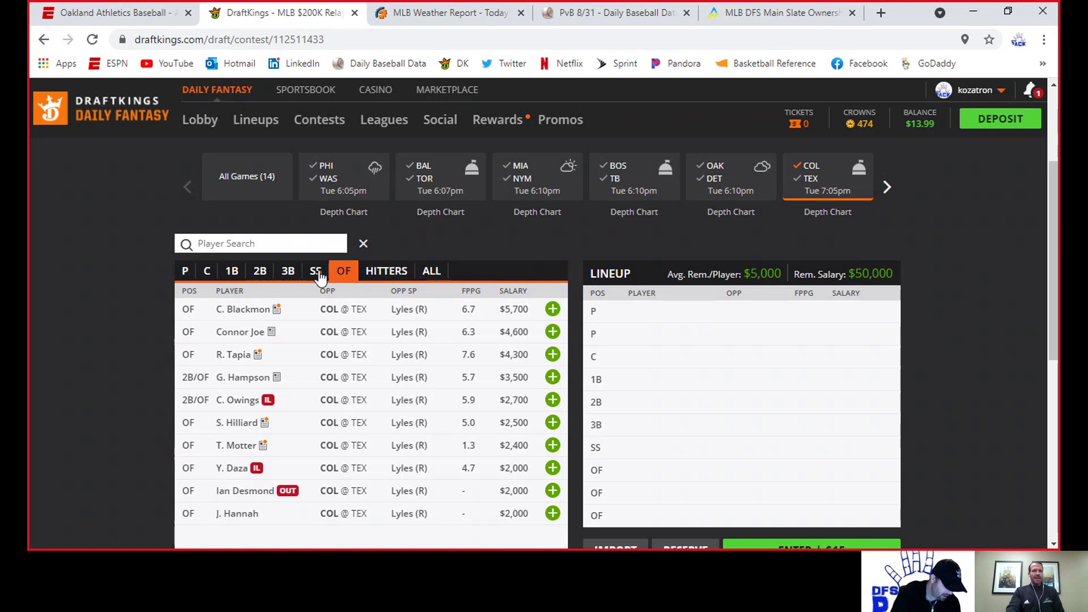
click(317, 271)
click(290, 271)
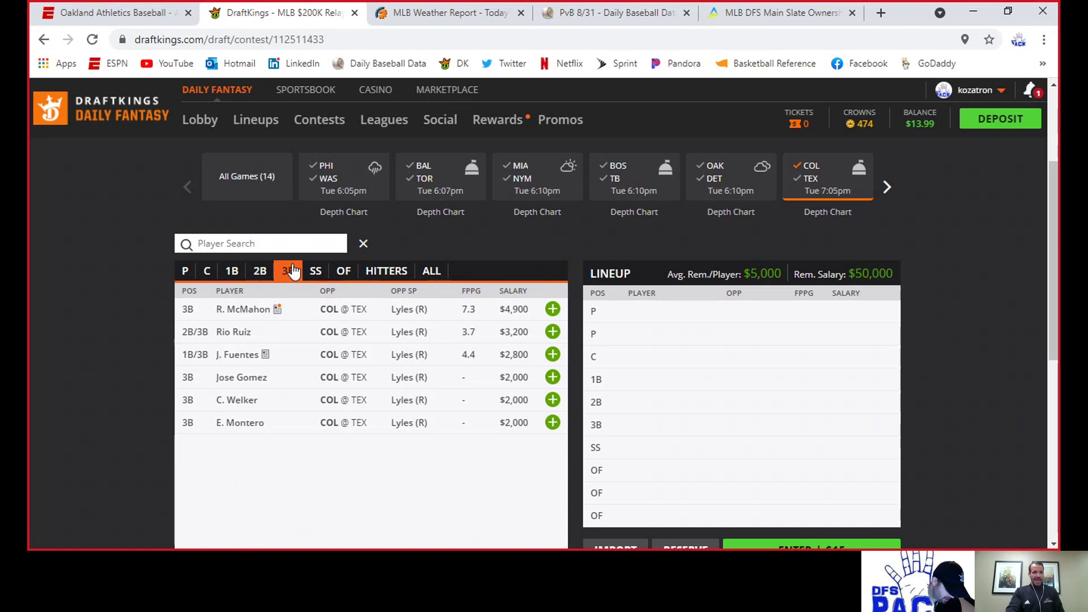
click(261, 273)
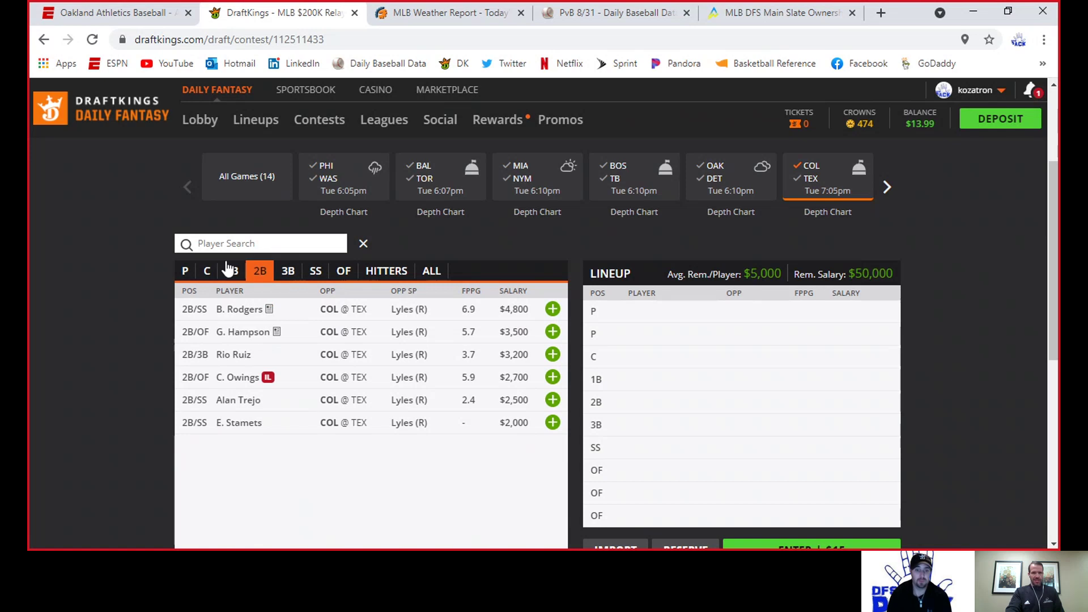
click(225, 272)
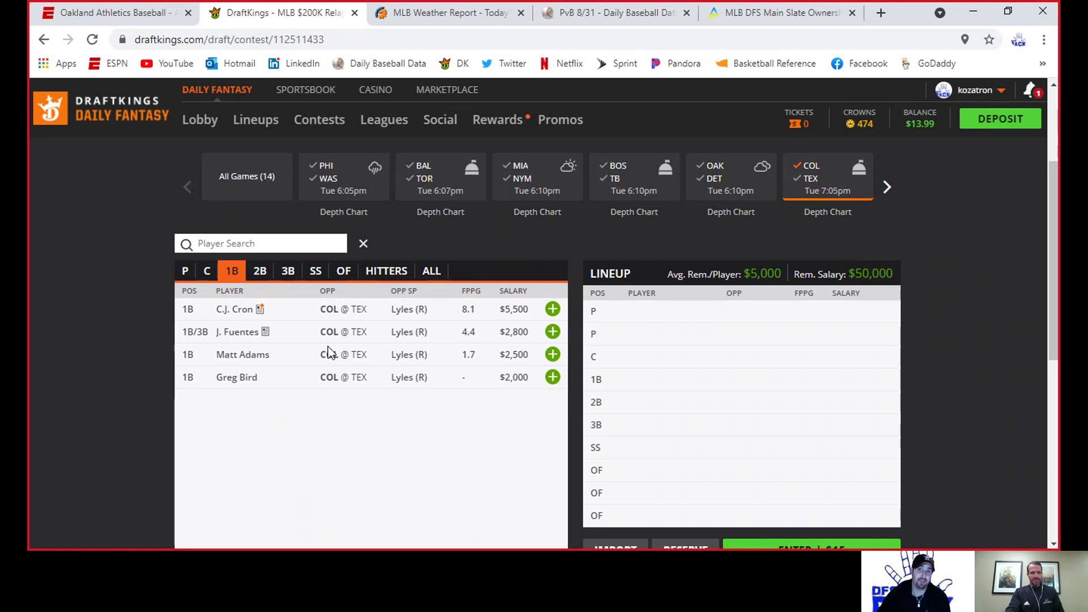
Find Trevor Story among the COL shortstops, review his 10-game log and close his card
click(317, 271)
click(234, 310)
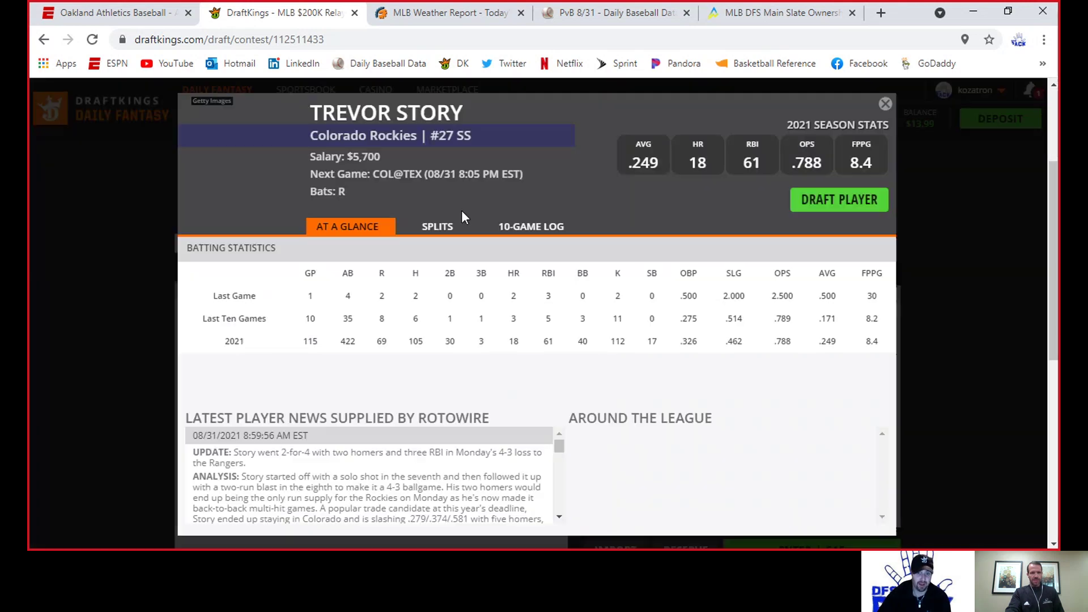
click(530, 227)
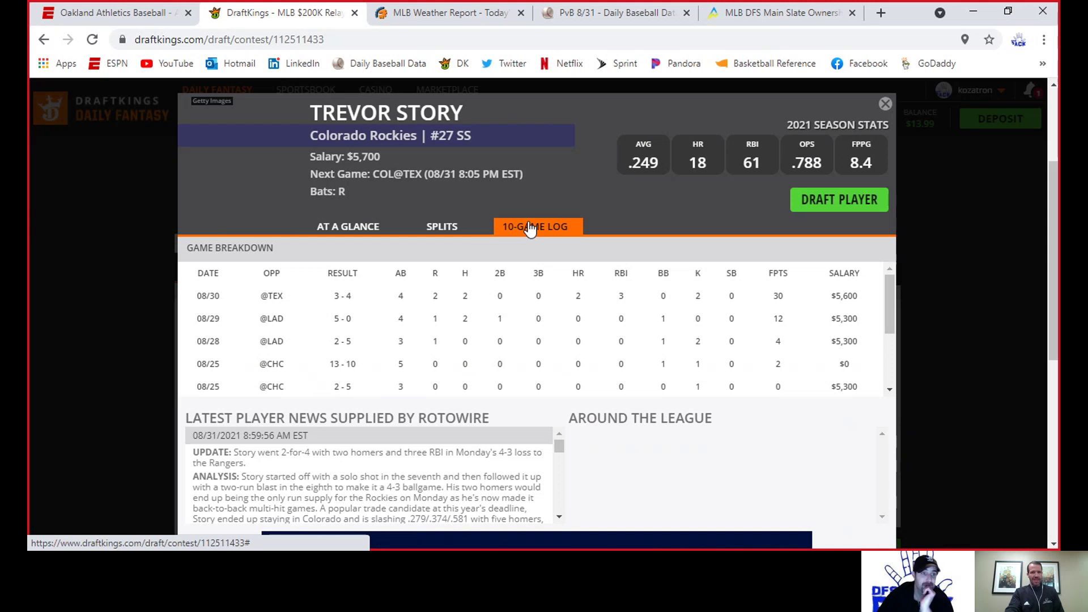
click(885, 106)
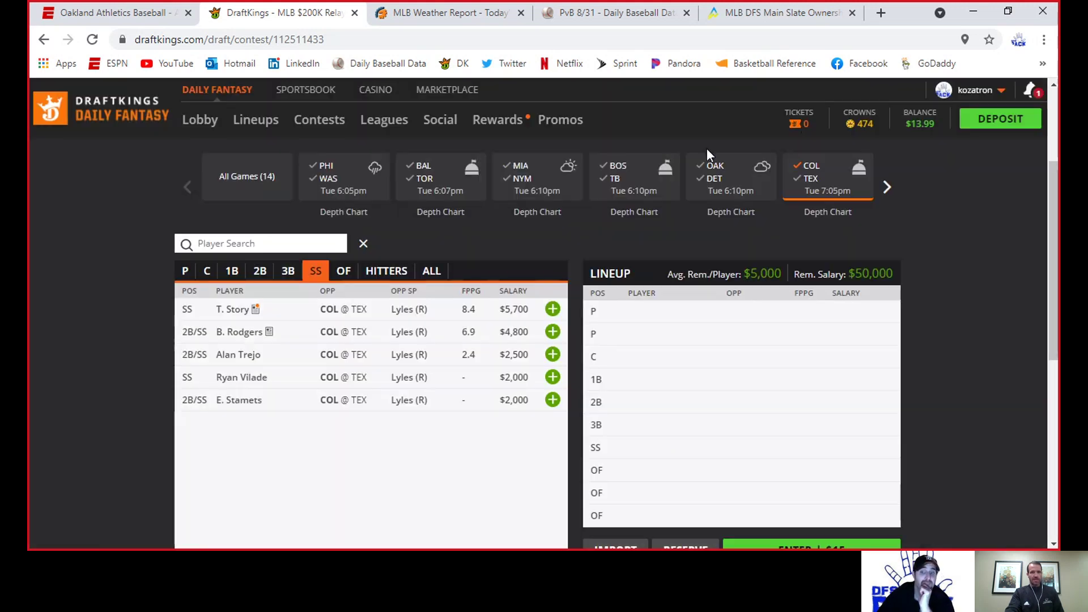
Switch the player list to the PIT @ CWS game, review pitcher Bryse Wilson's 10-game log and close his card
click(799, 175)
click(887, 188)
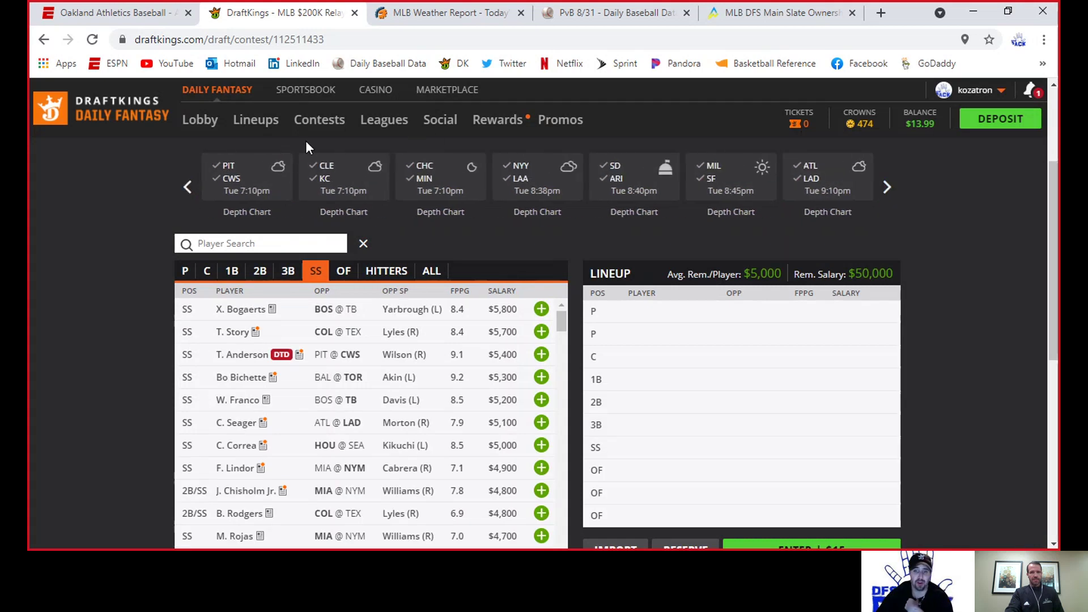
click(231, 173)
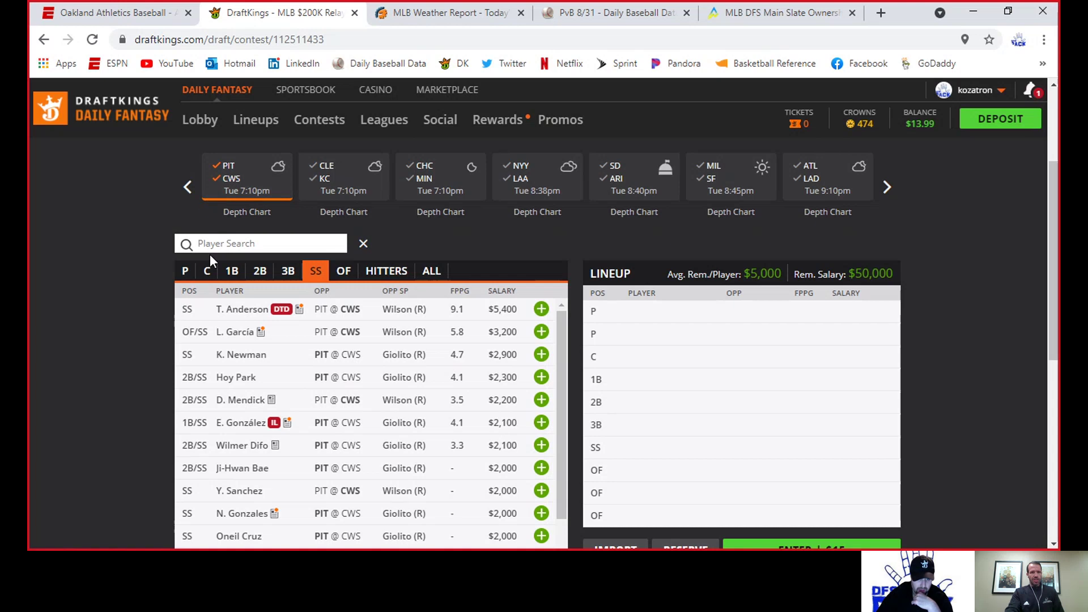
click(186, 272)
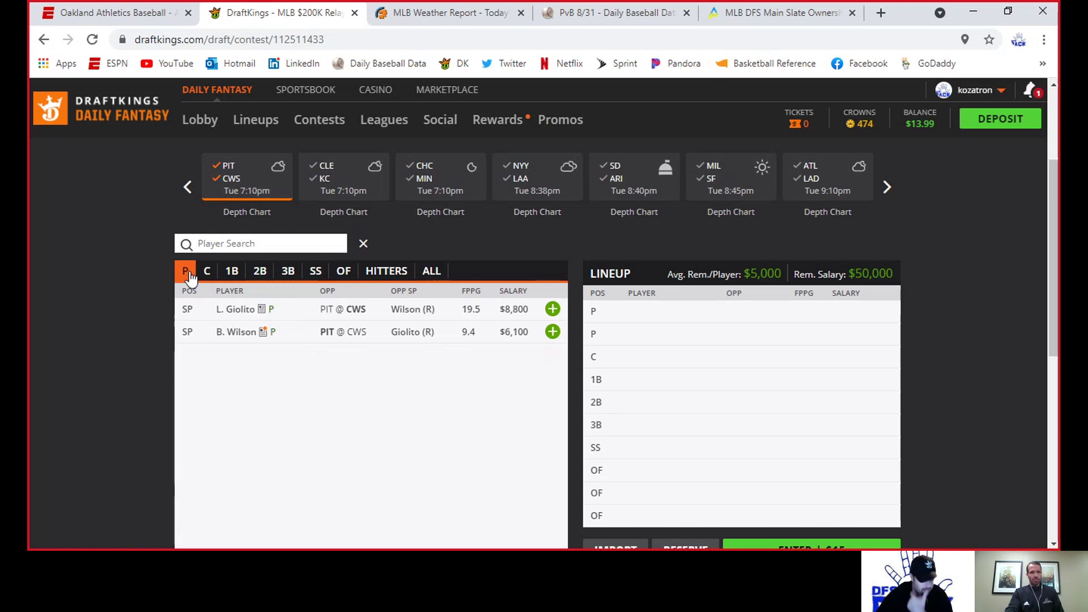
click(243, 333)
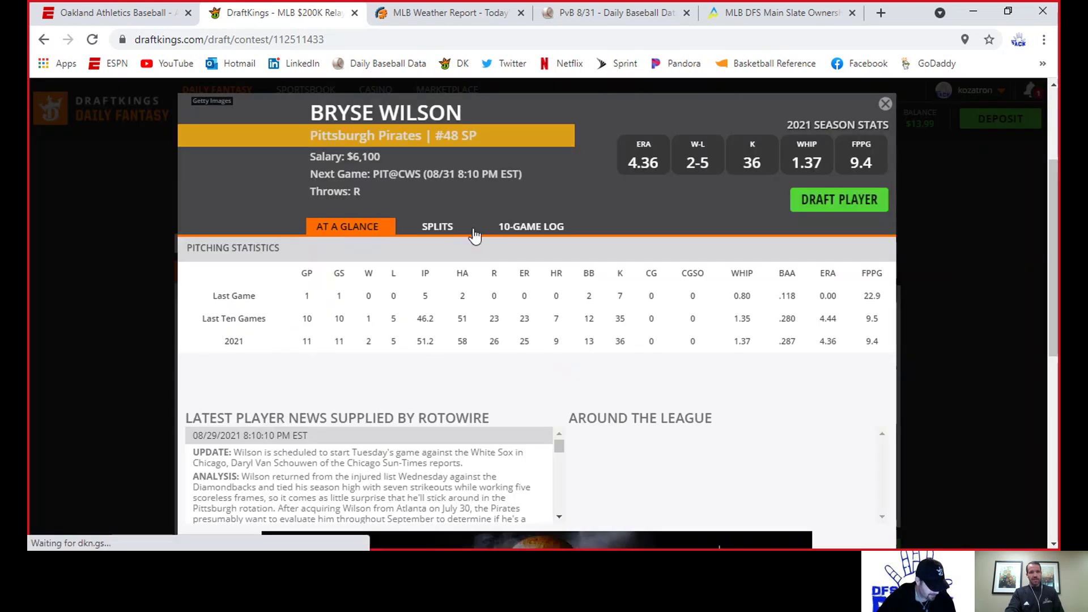
click(501, 223)
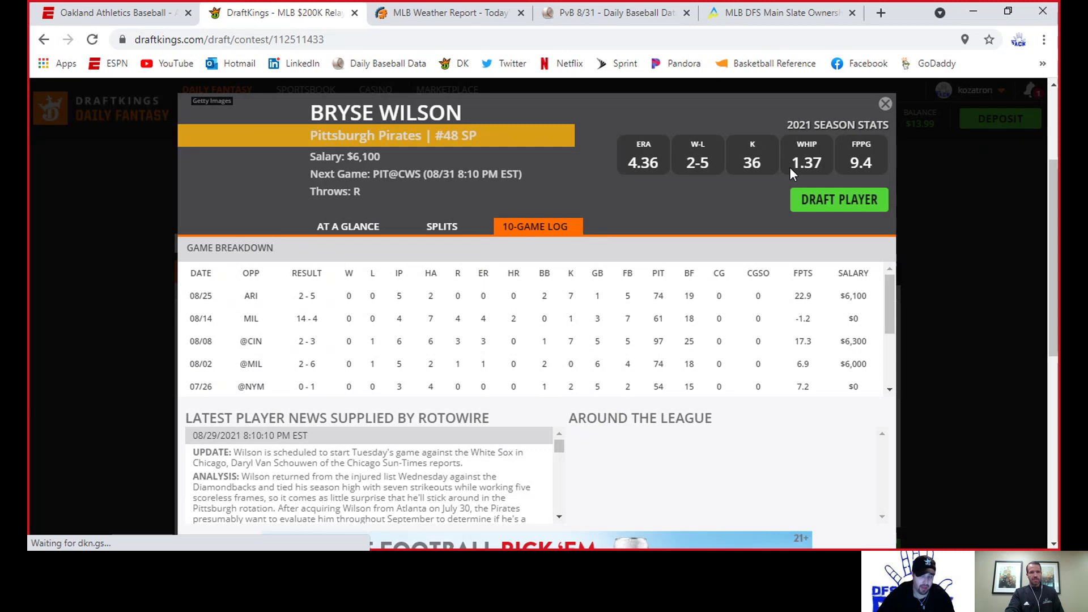
click(885, 104)
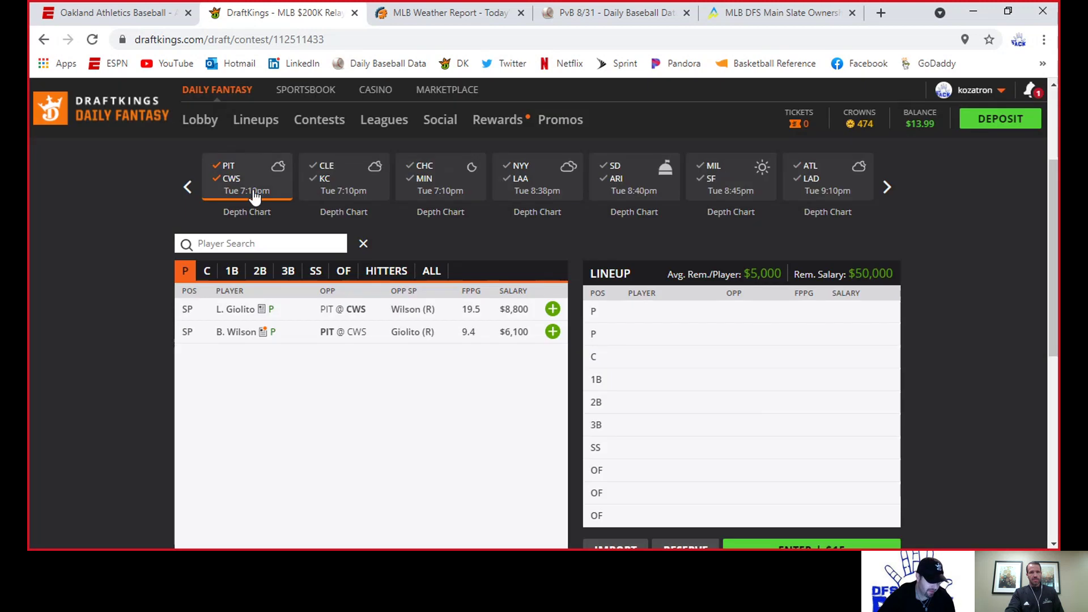
Limit the player list to CWS only and browse its outfielders, shortstops, second basemen and first basemen
click(235, 169)
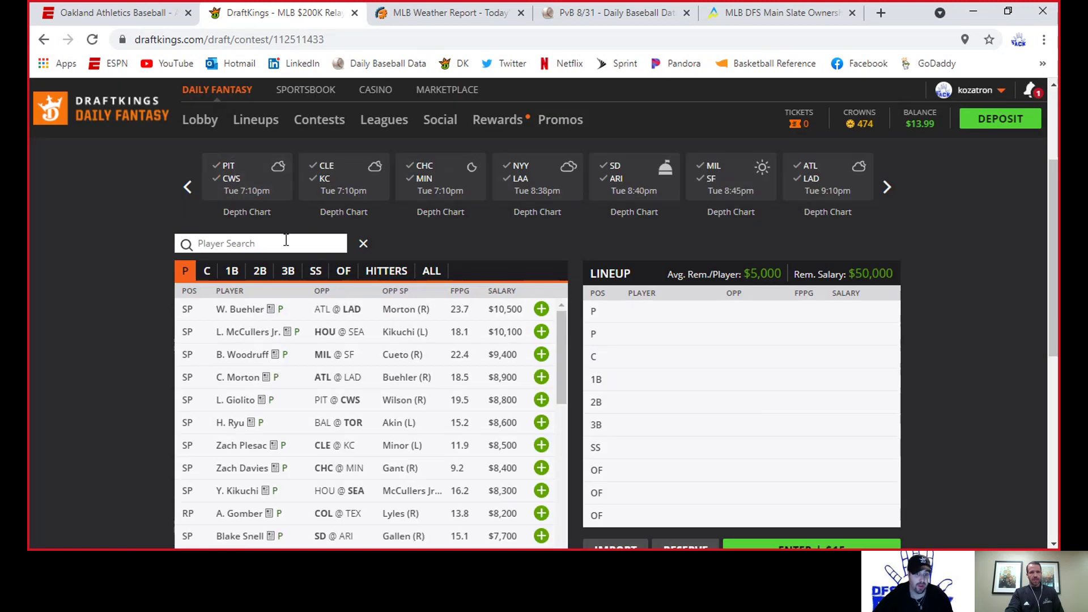
click(244, 187)
click(348, 273)
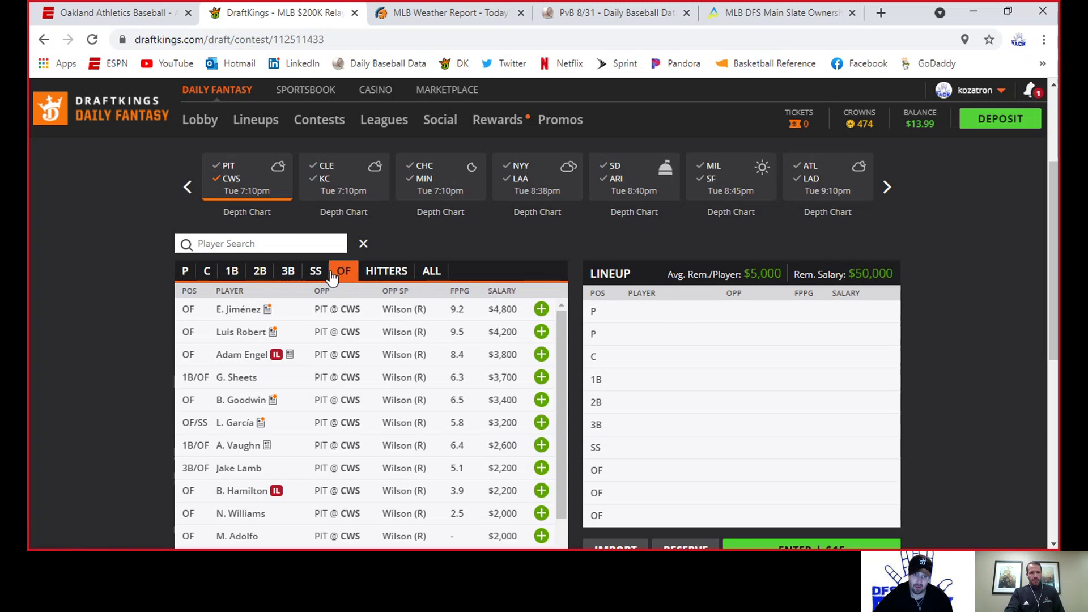
click(317, 272)
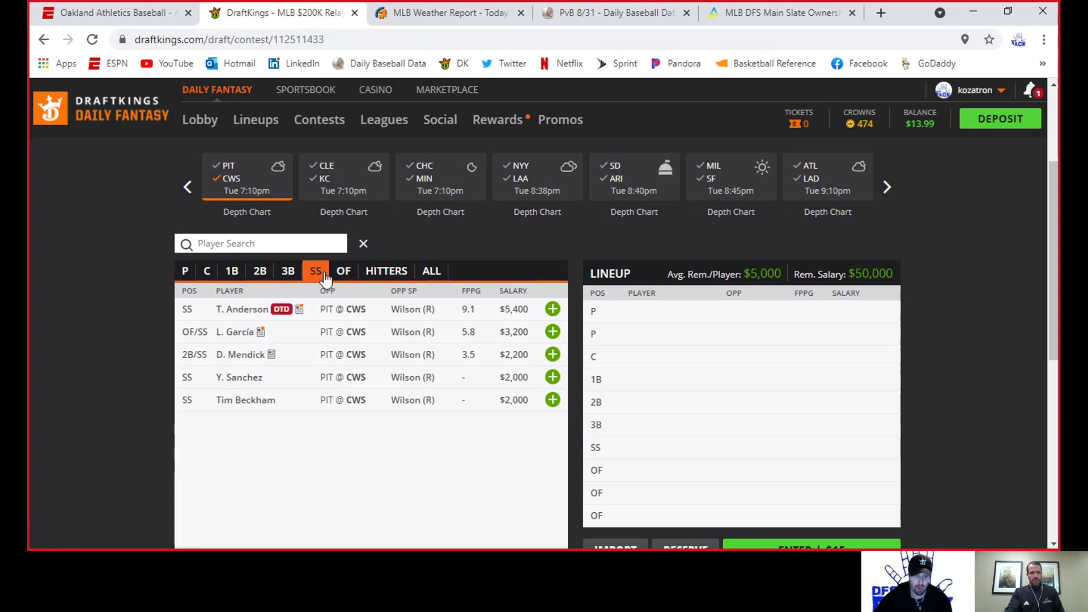
click(263, 282)
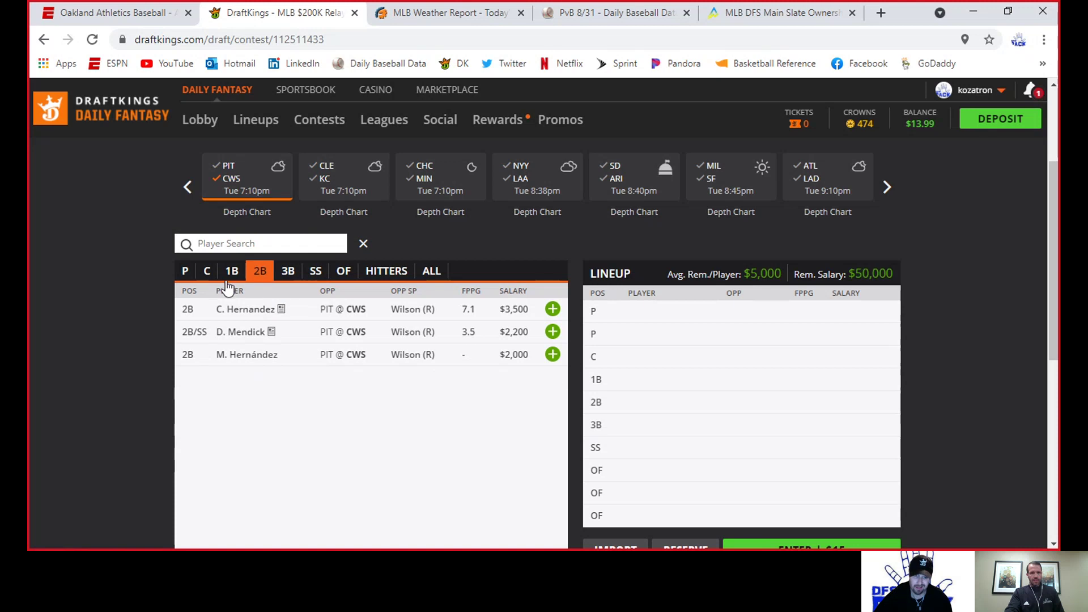
click(225, 287)
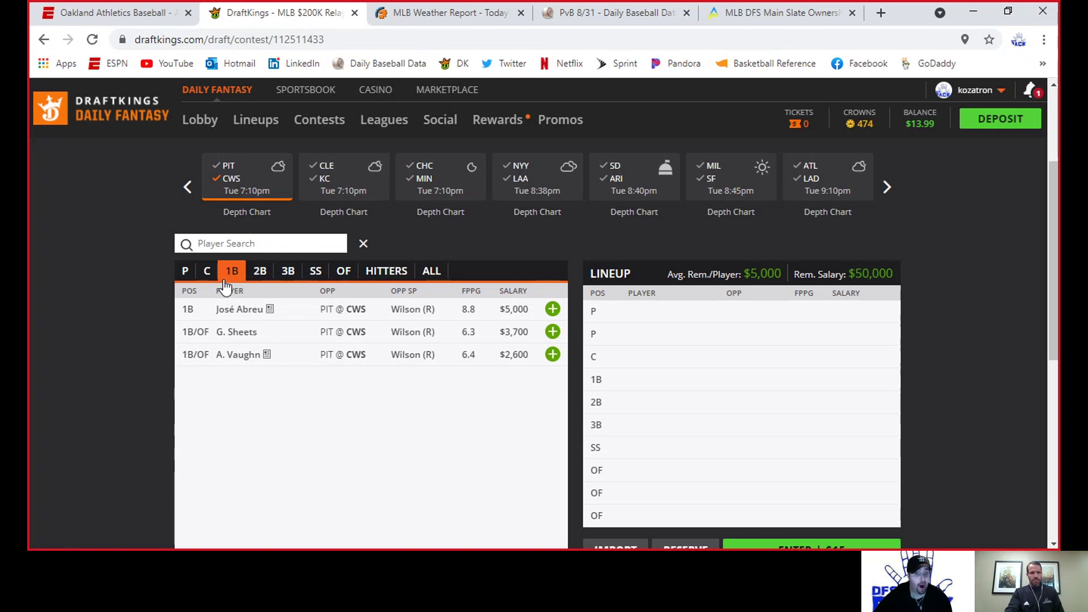
Find Yasmani Grandal among the CWS catchers, review his 10-game log and close his card
click(209, 273)
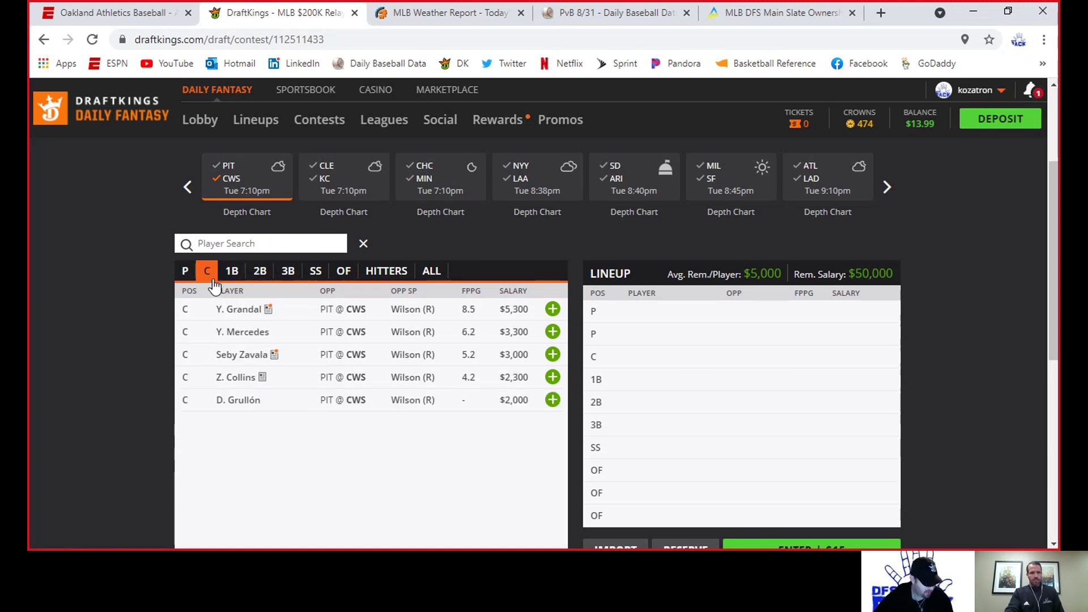
click(231, 310)
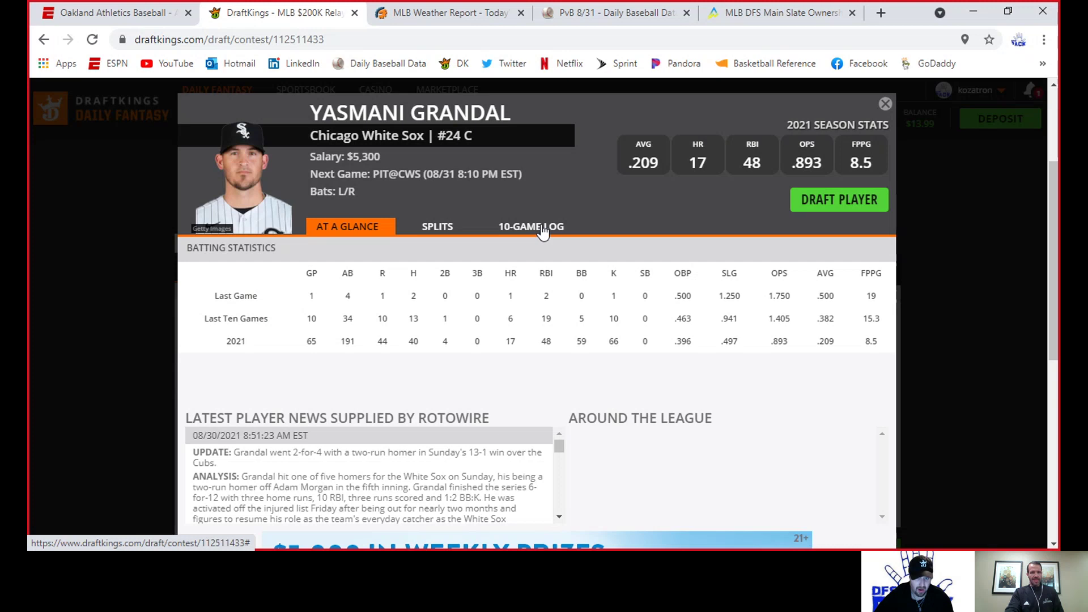
click(542, 230)
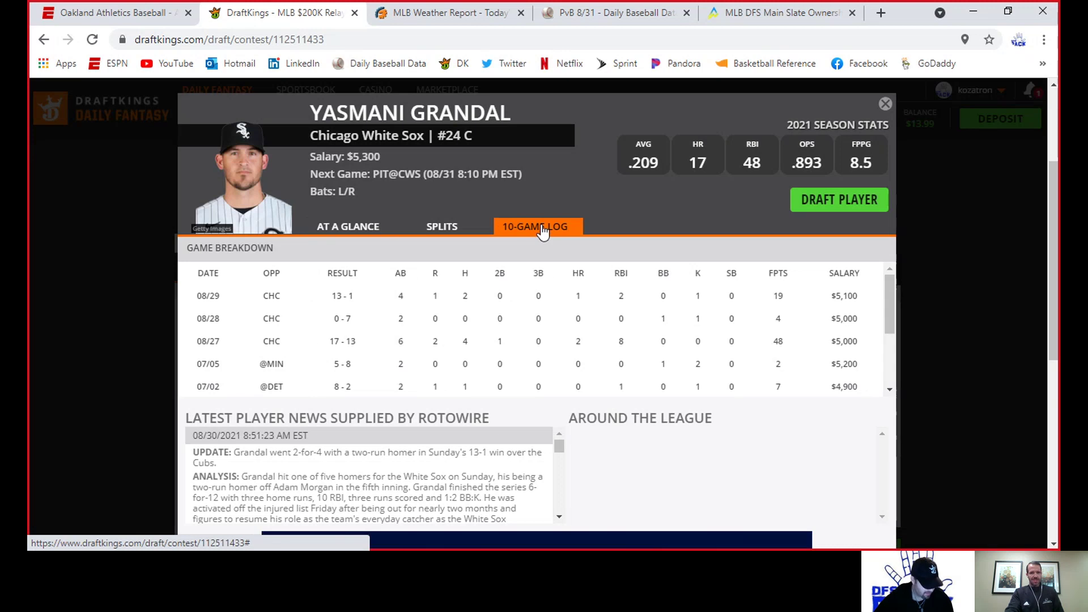
click(886, 104)
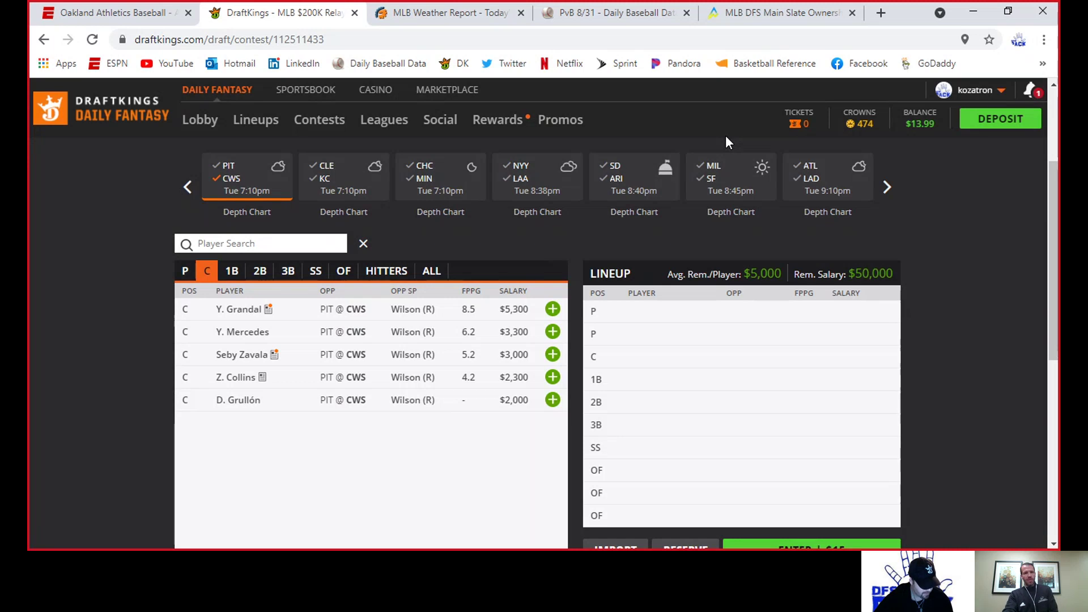
Switch the player list to the CLE @ KC game, review pitcher Zach Plesac's 10-game log and close his card
click(228, 186)
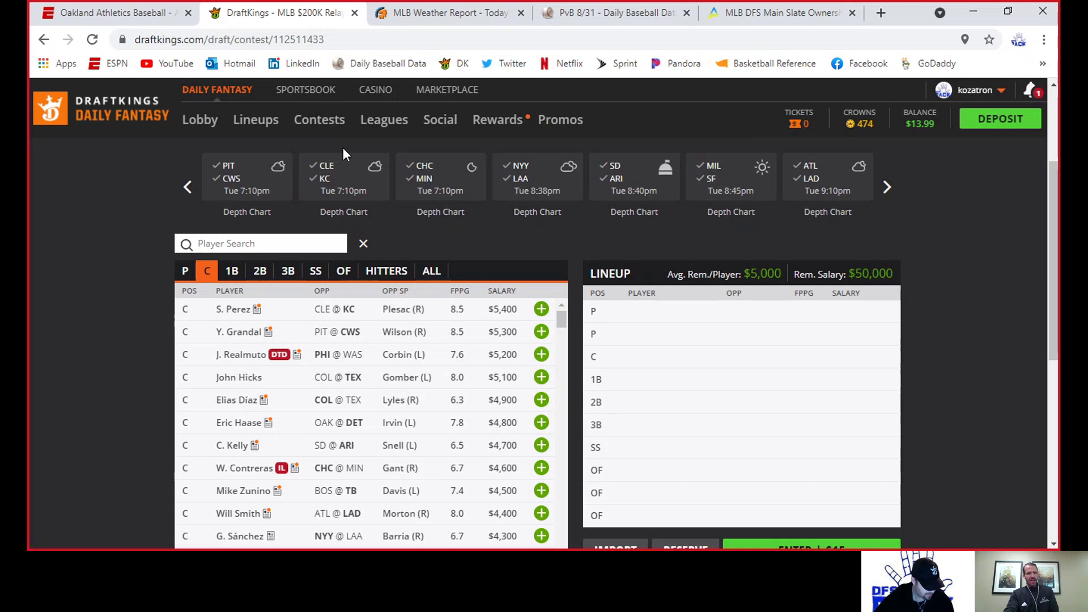
click(330, 174)
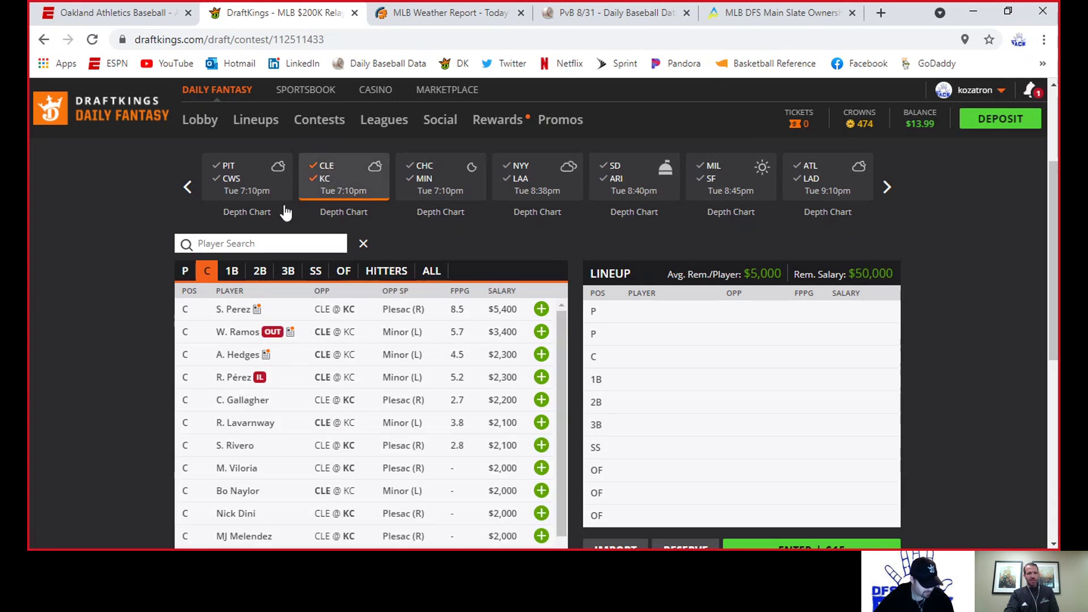
click(184, 276)
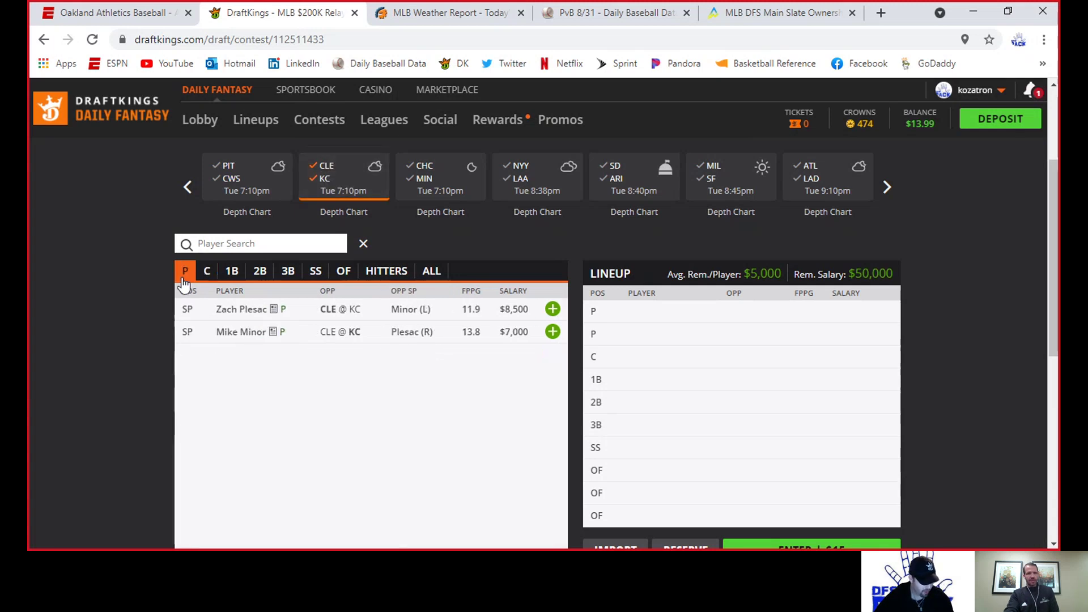
click(255, 310)
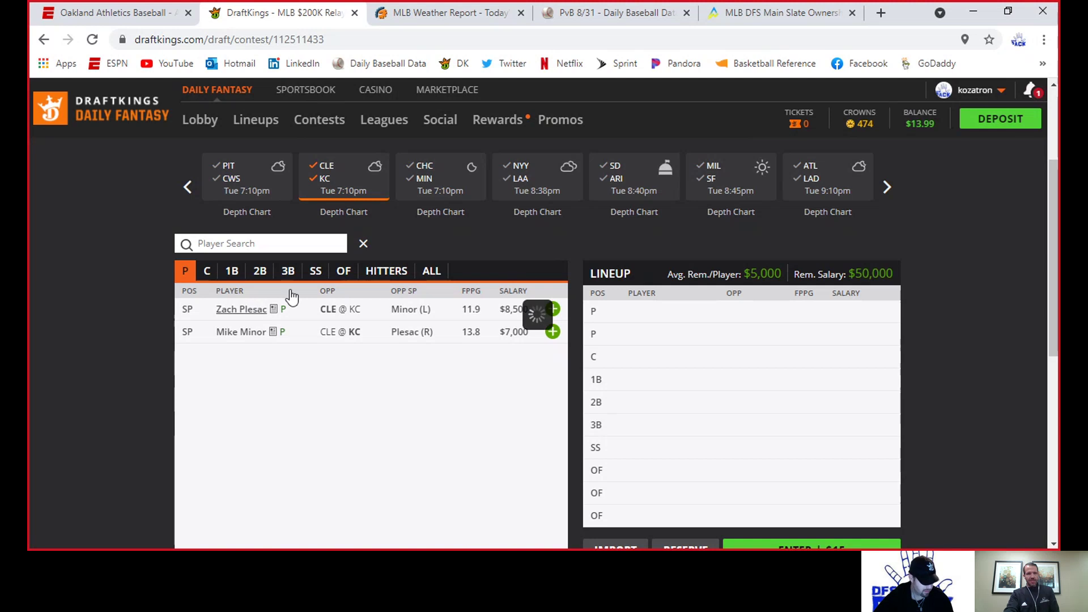
click(521, 227)
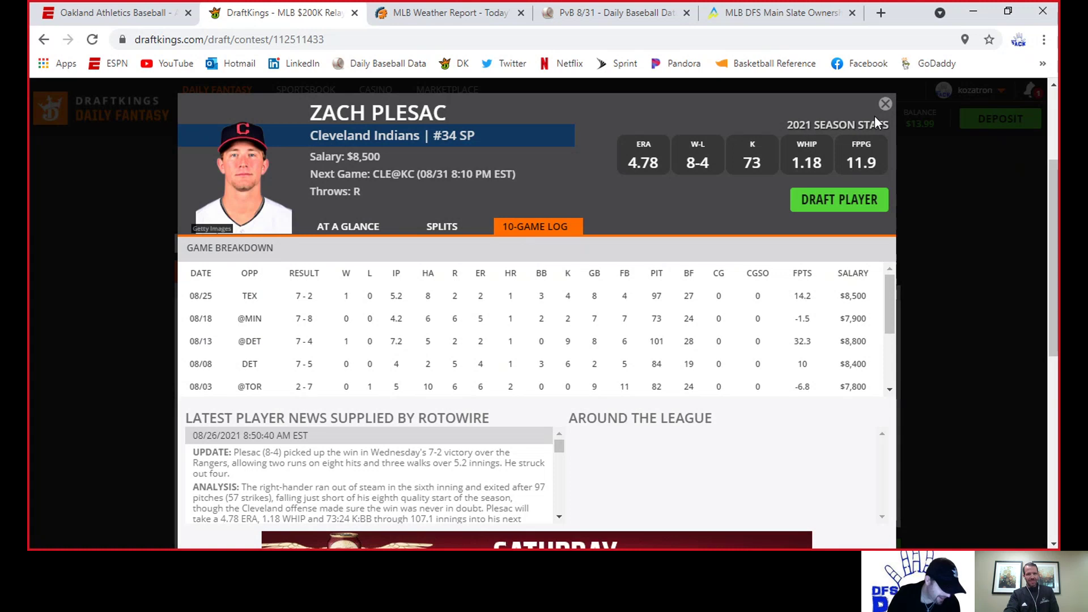
click(884, 104)
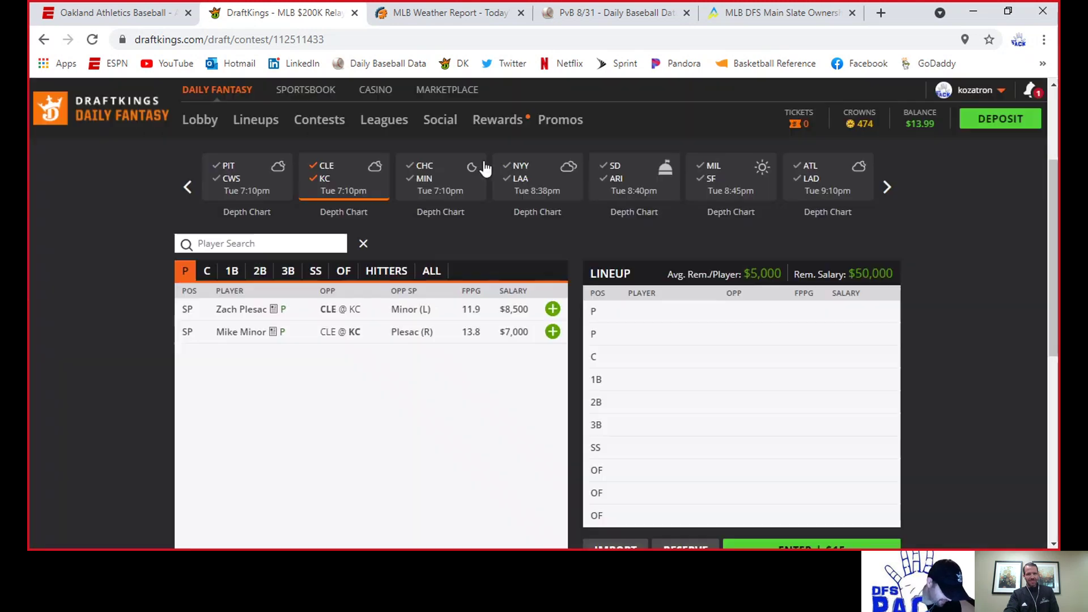
Limit the player list to PIT only, review outfielder Yoshi Tsutsugo's 10-game log and close his card
click(318, 176)
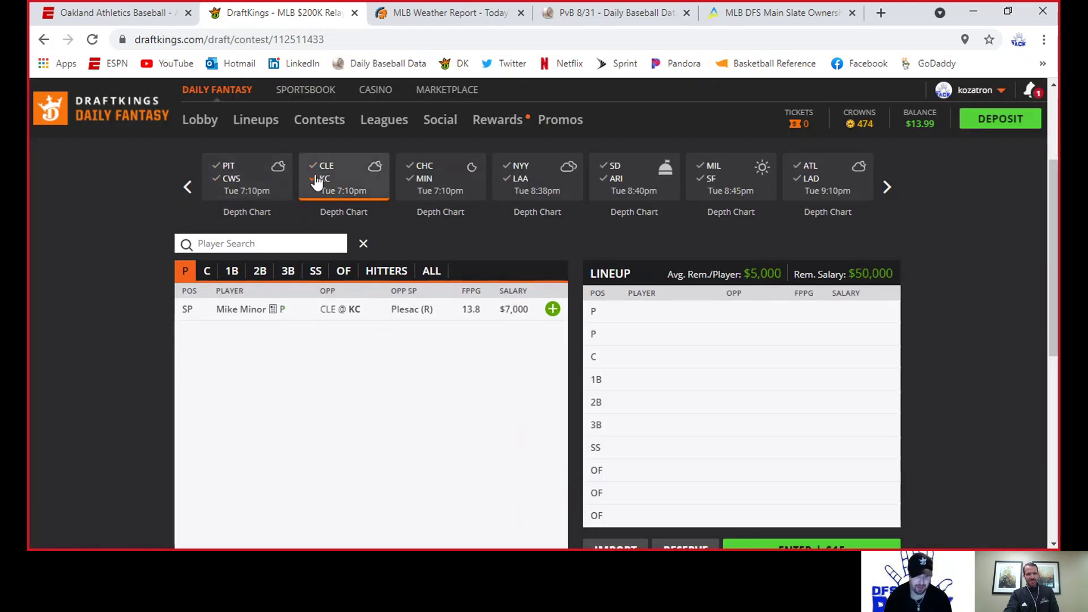
click(231, 175)
click(348, 275)
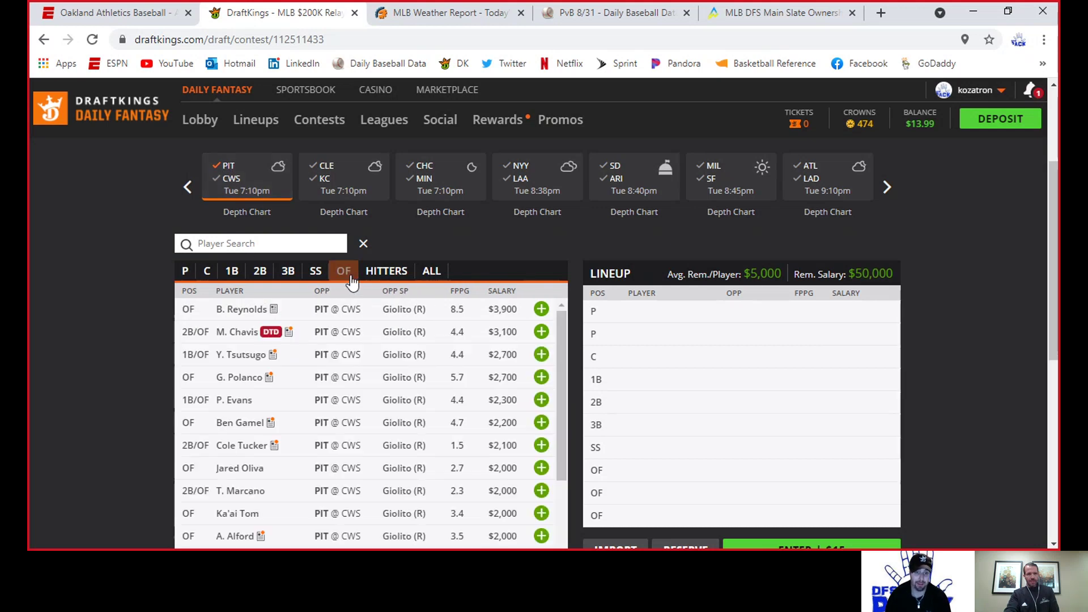
click(241, 355)
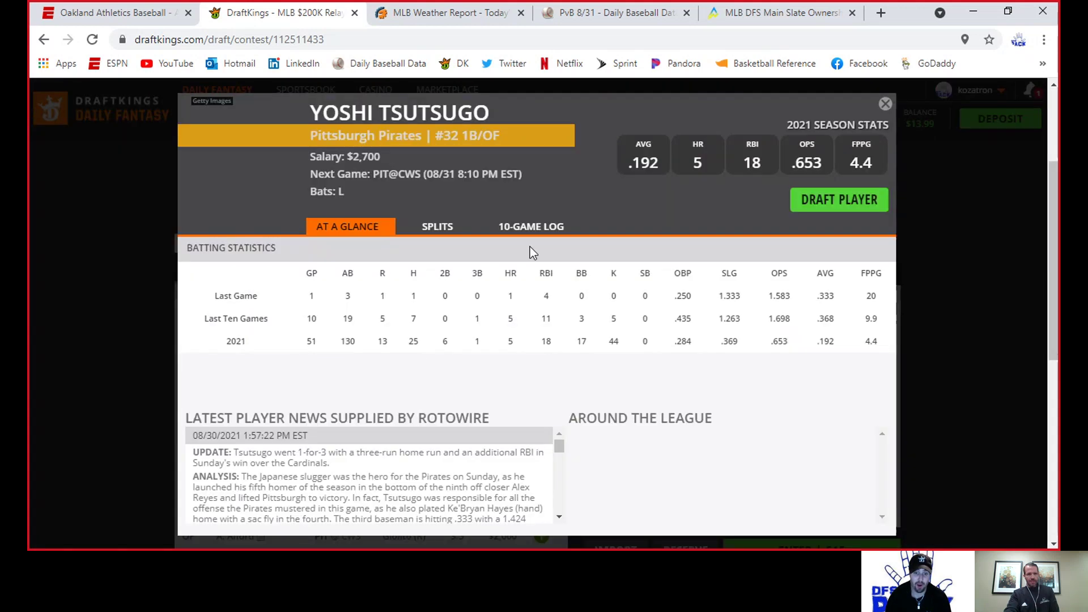
click(535, 227)
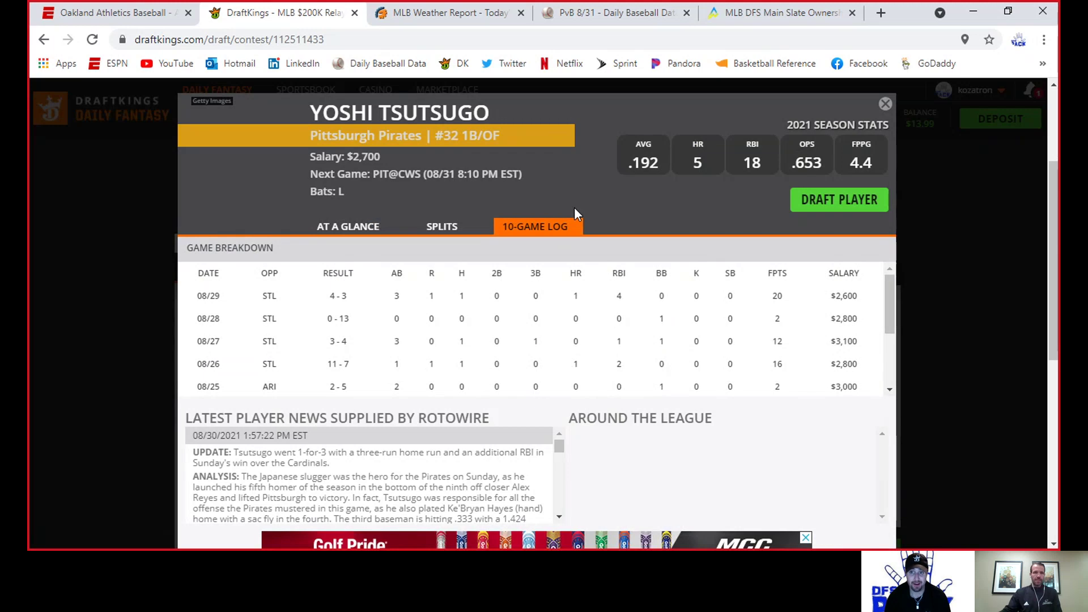
click(884, 106)
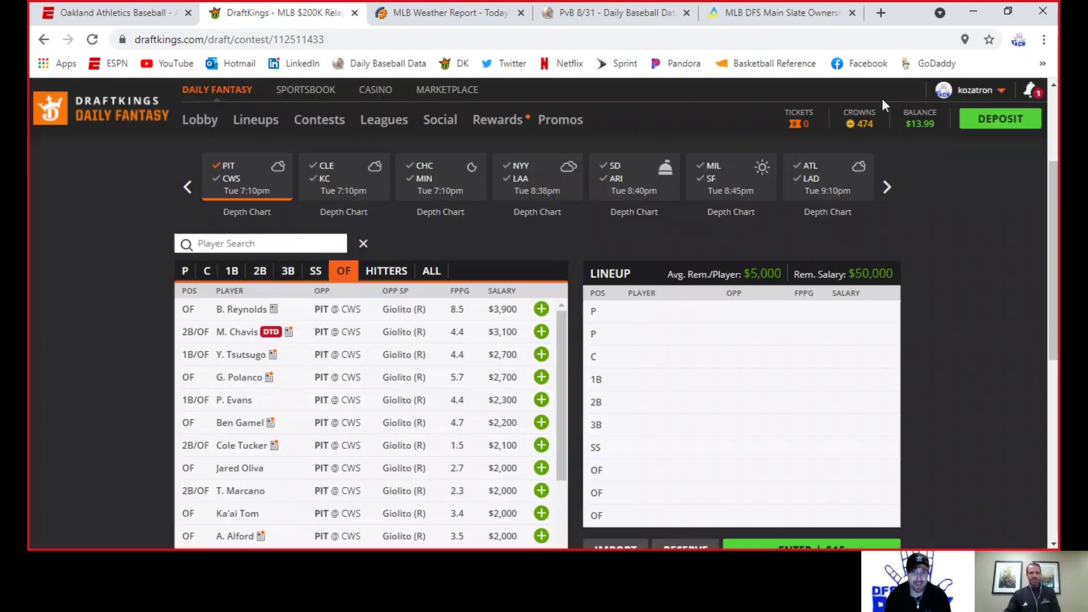
Switch the player list to the CLE @ KC pitchers, review Mike Minor's 10-game log and close his card
click(227, 170)
click(323, 176)
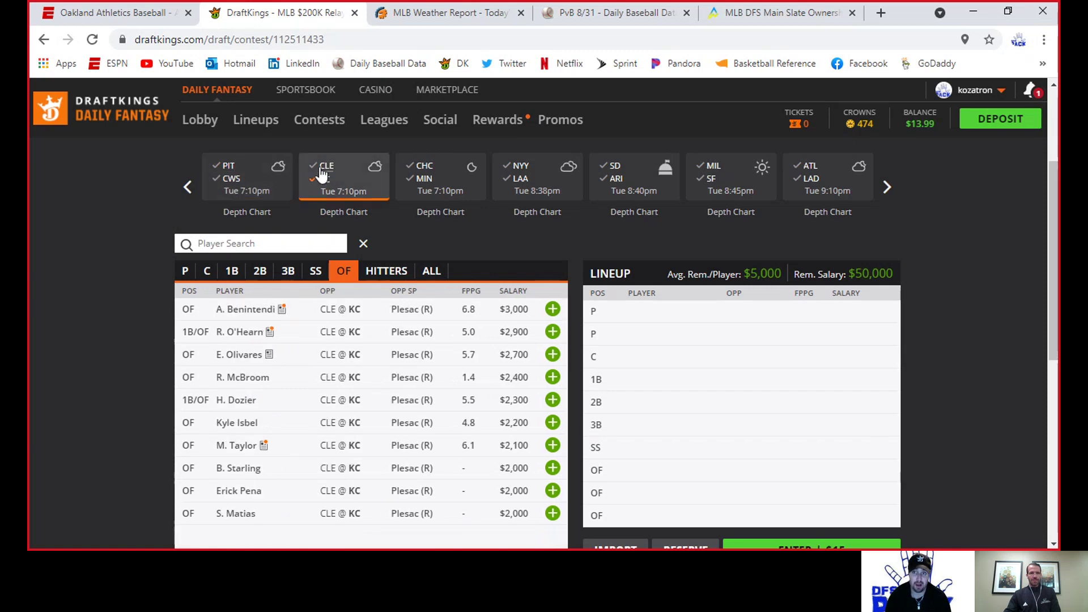
click(185, 274)
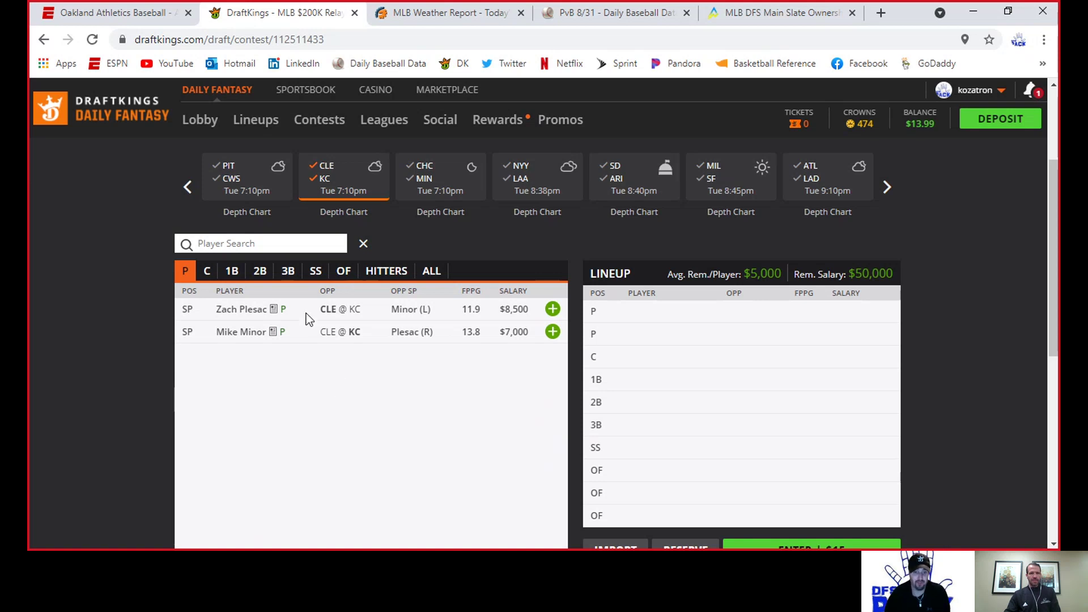
click(236, 336)
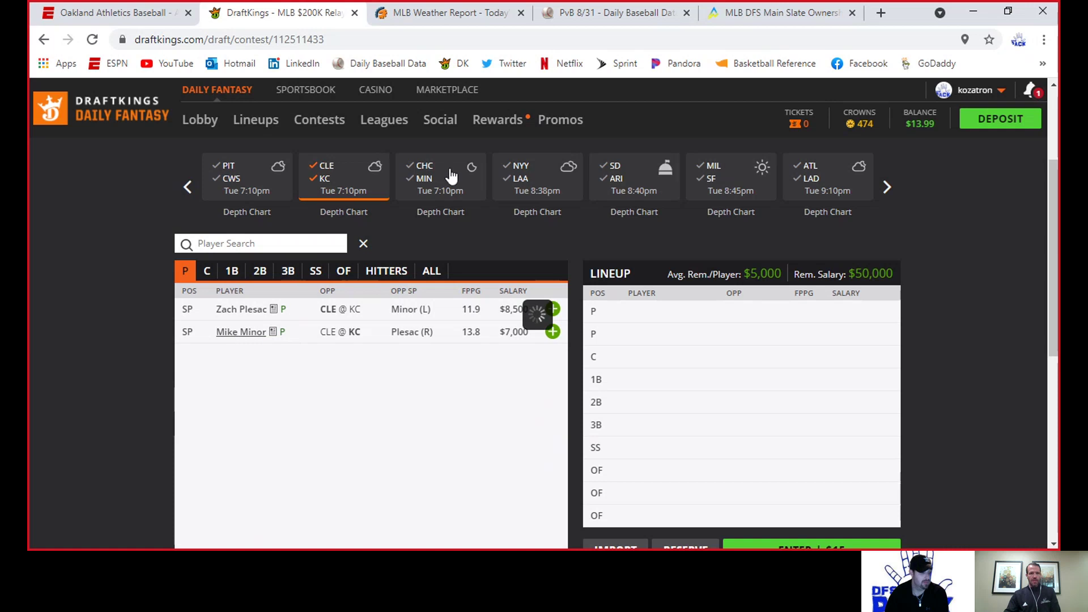
click(558, 234)
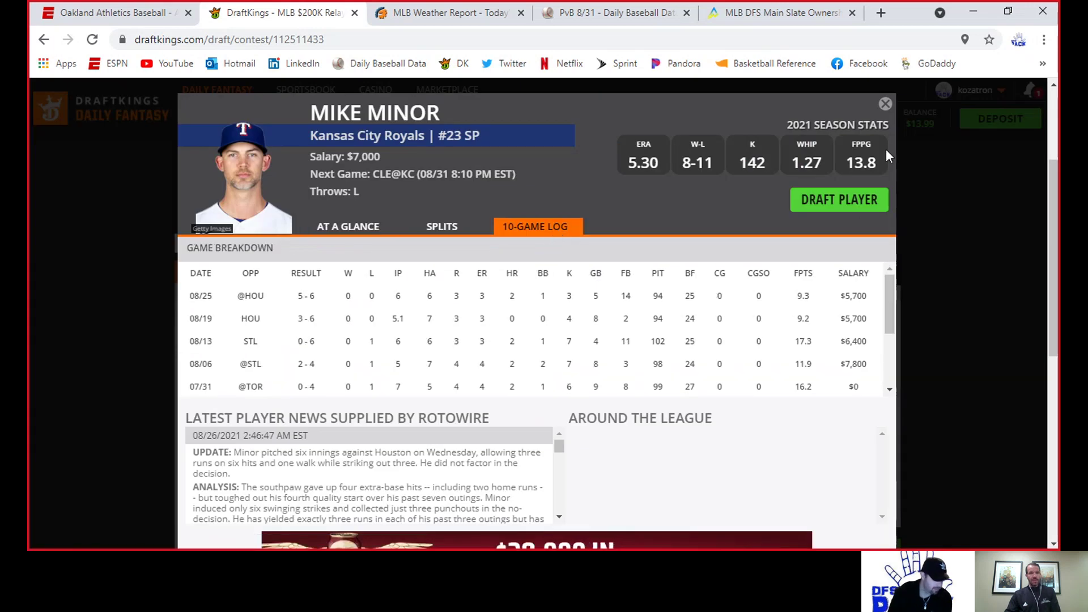
click(885, 105)
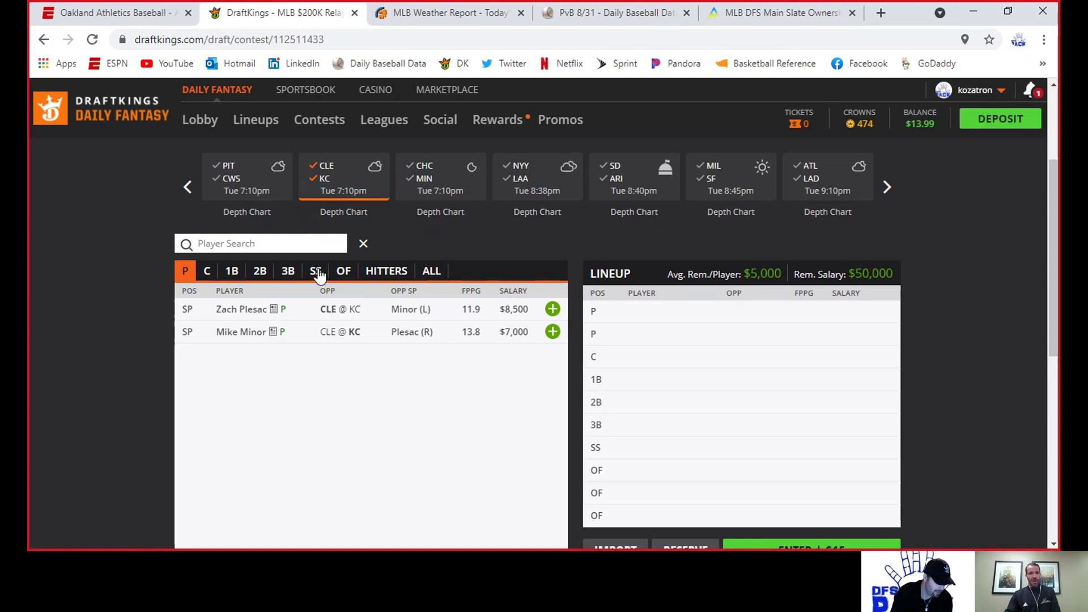
Browse the outfielders, third basemen and second basemen of the CLE @ KC game
click(342, 275)
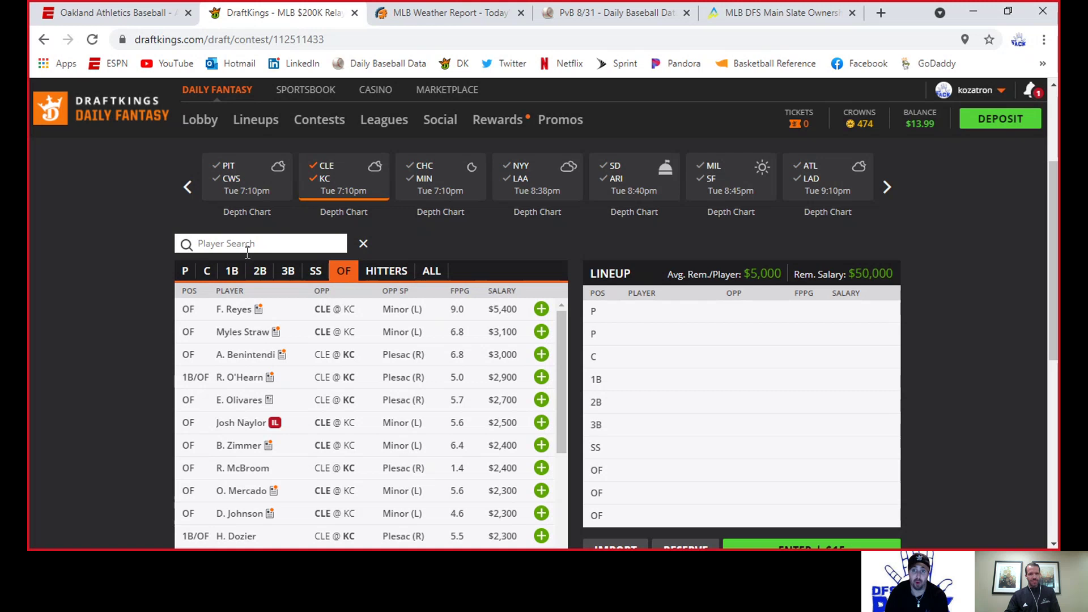
click(287, 272)
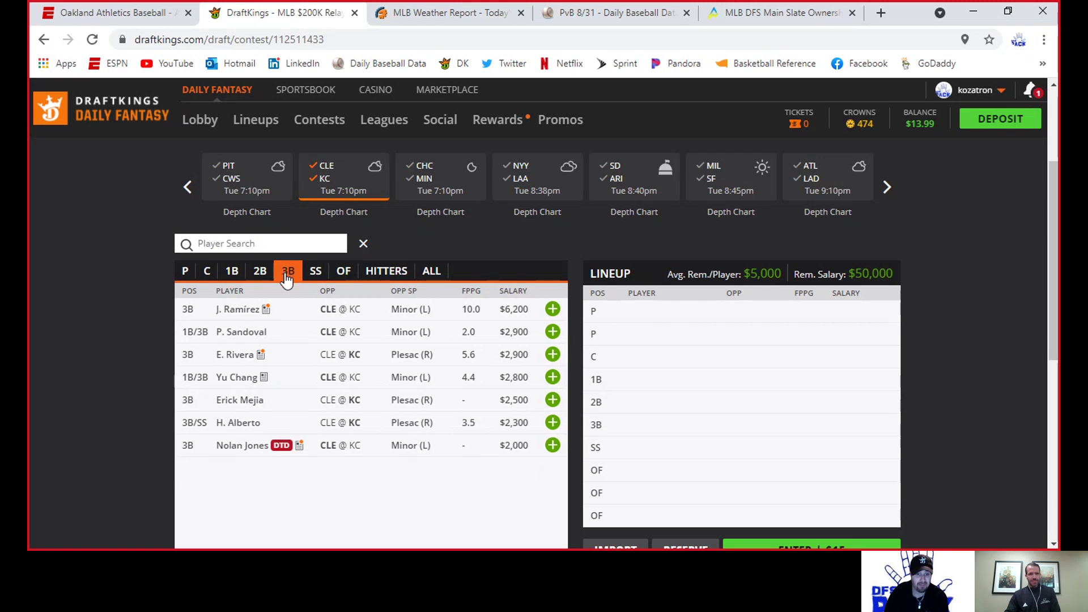
click(257, 272)
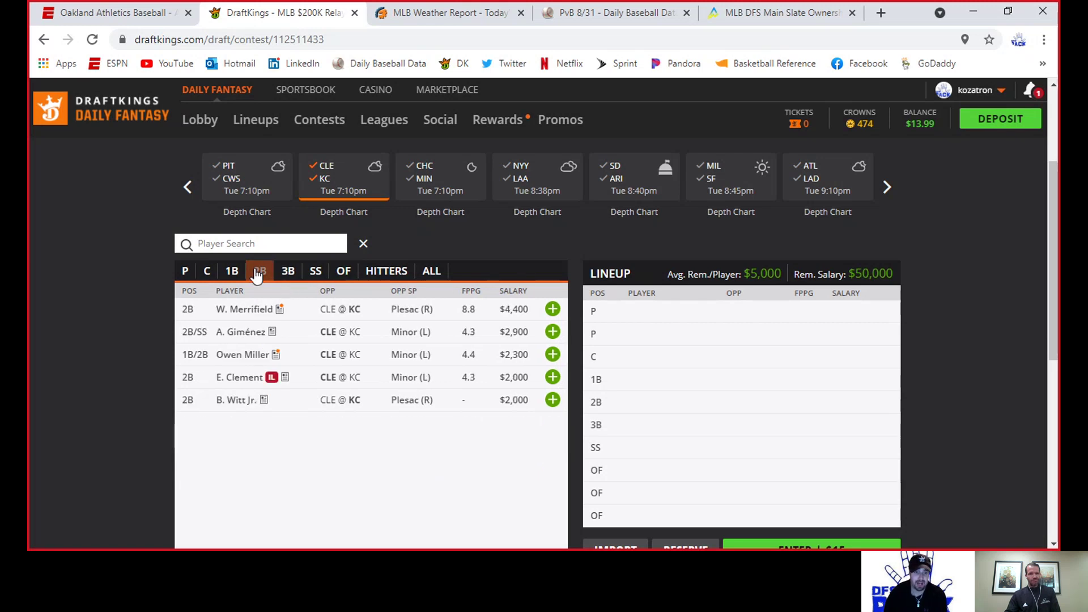
Review second baseman Whit Merrifield's full 10-game log and close his card
click(254, 310)
click(532, 228)
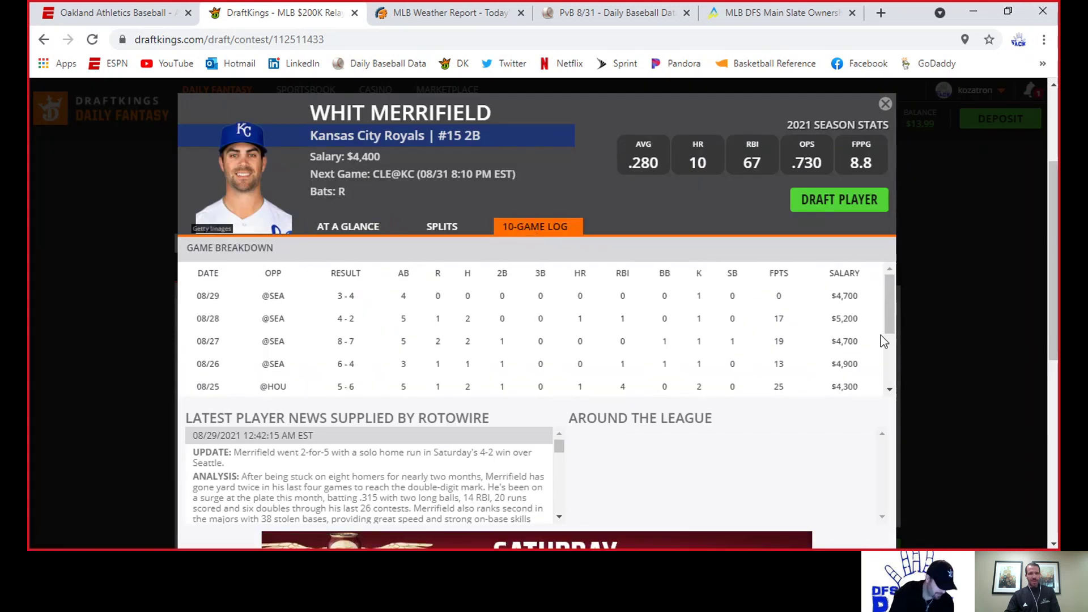
scroll(894, 329, down, 1)
scroll(898, 357, down, 1)
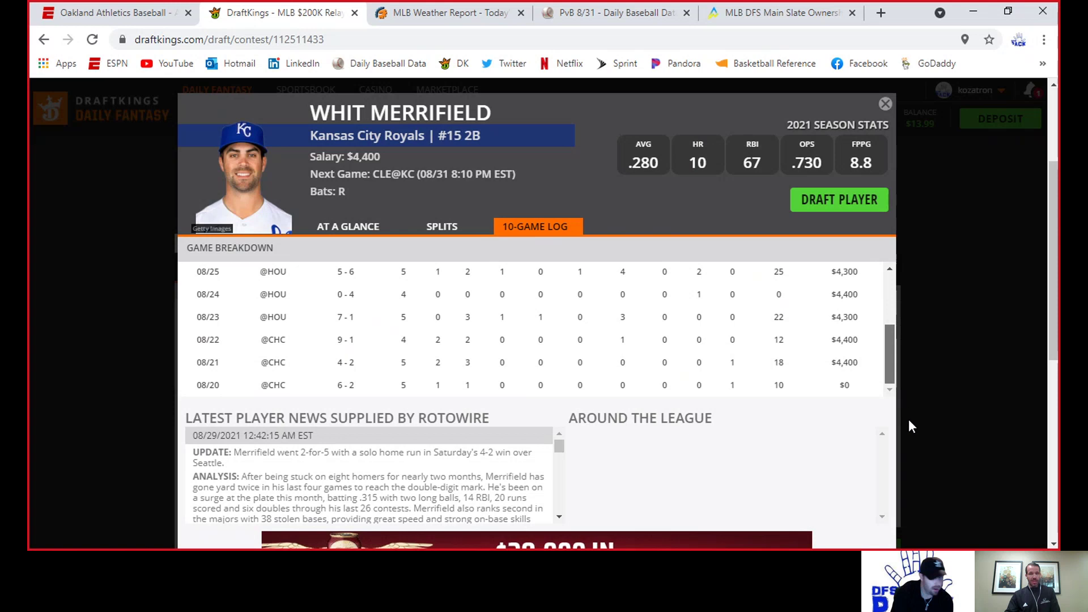
scroll(906, 355, up, 5)
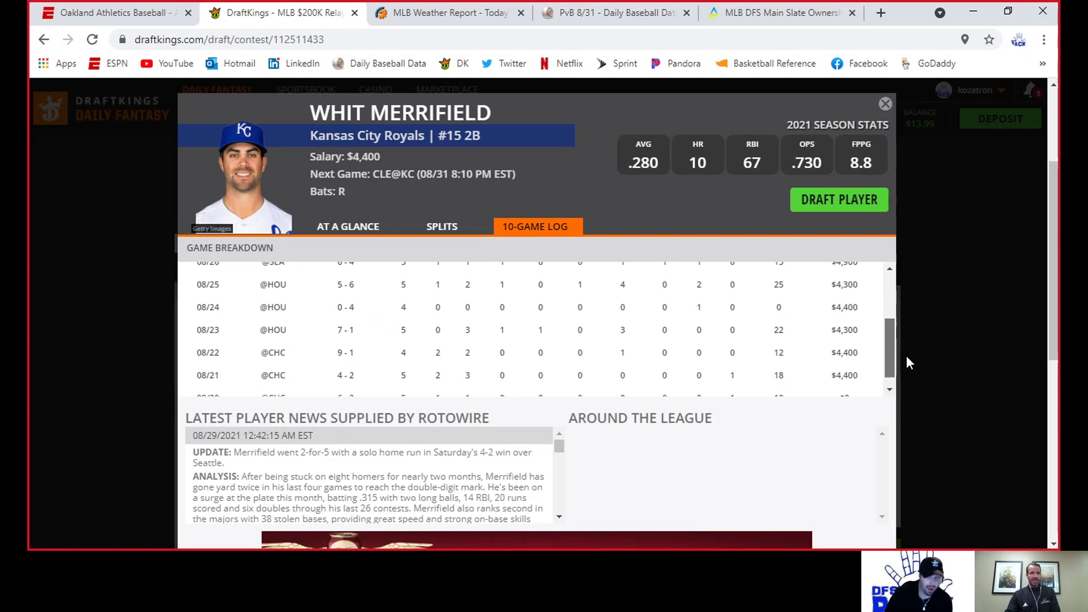
click(885, 103)
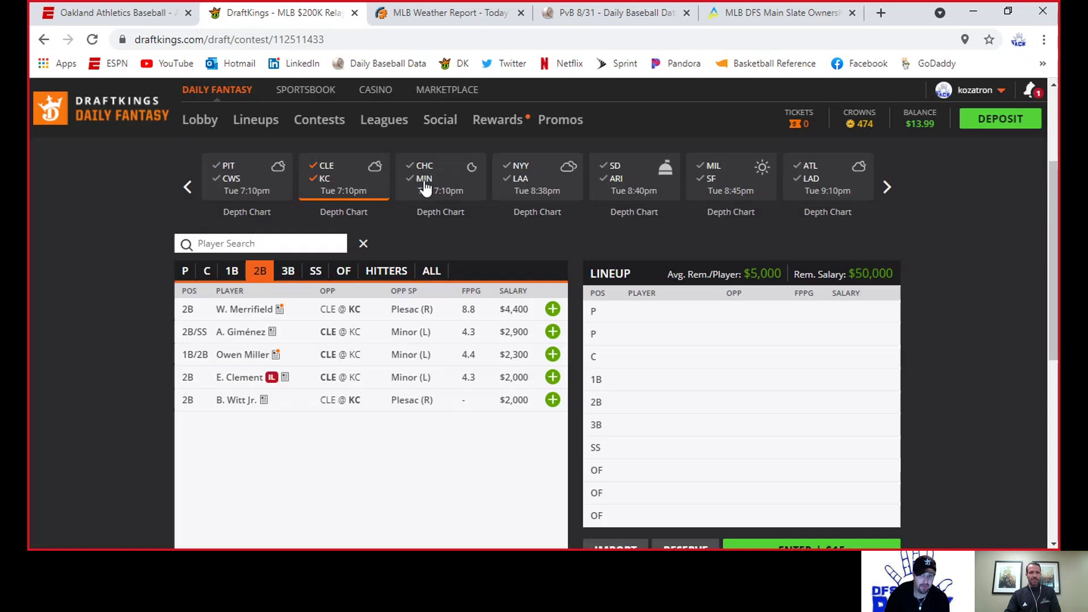
Find Salvador Perez among the CLE @ KC catchers, review his batting statistics at a glance and close his card
click(208, 271)
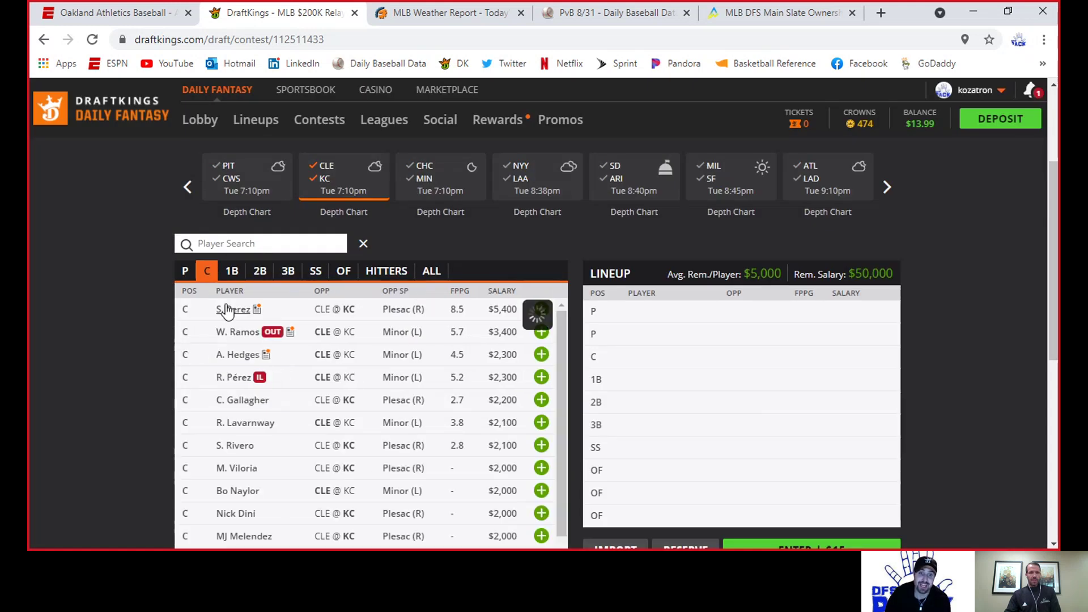
click(225, 310)
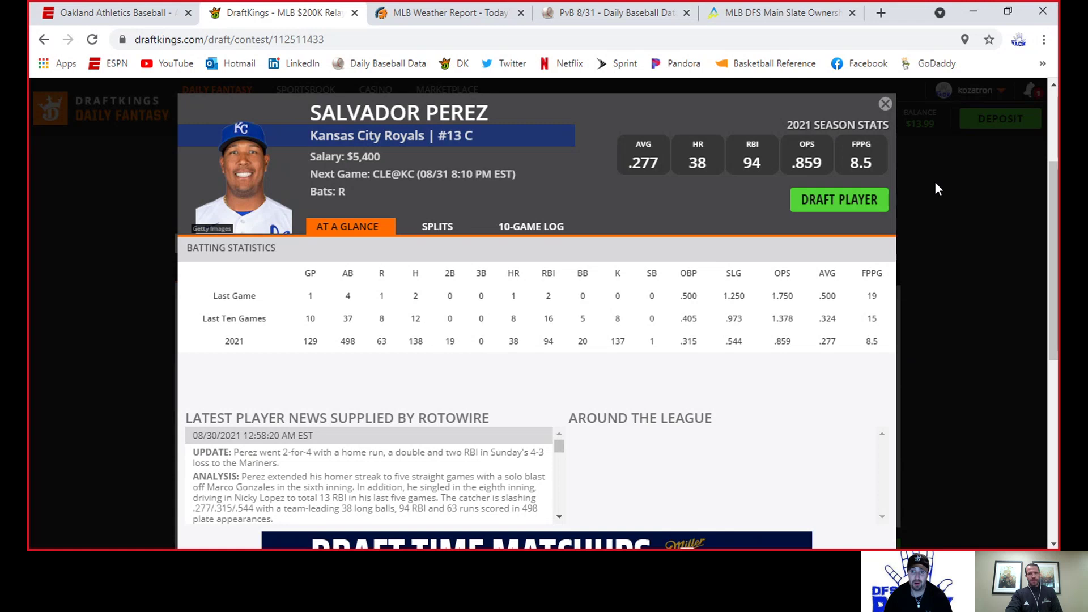
click(885, 105)
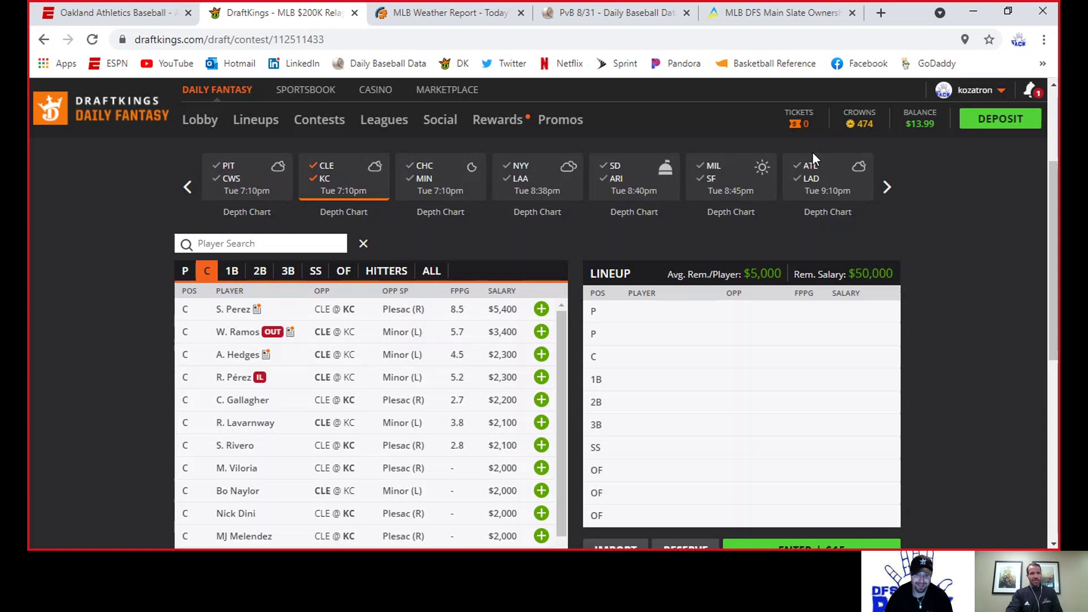
Switch the player list to the CHC @ MIN pitchers, review Zach Davies's 10-game log and close his card
click(331, 178)
click(332, 171)
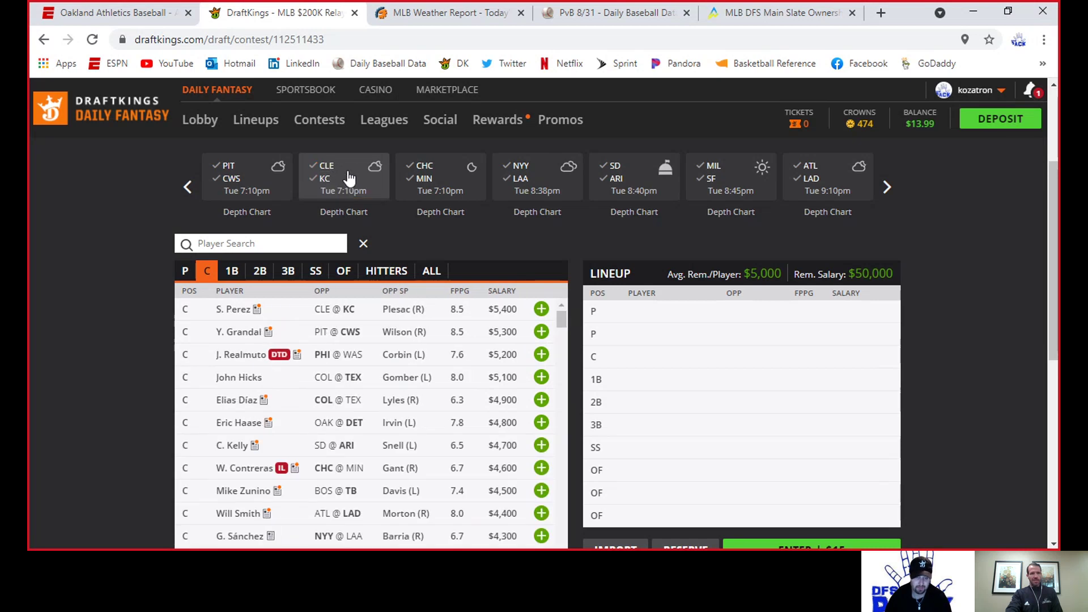
click(421, 171)
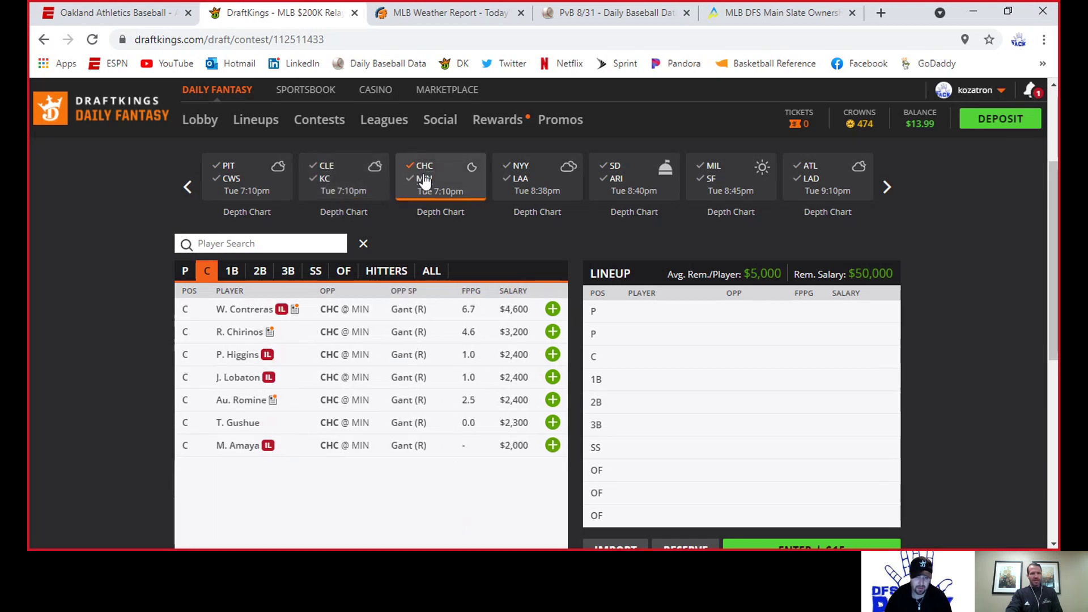
click(424, 179)
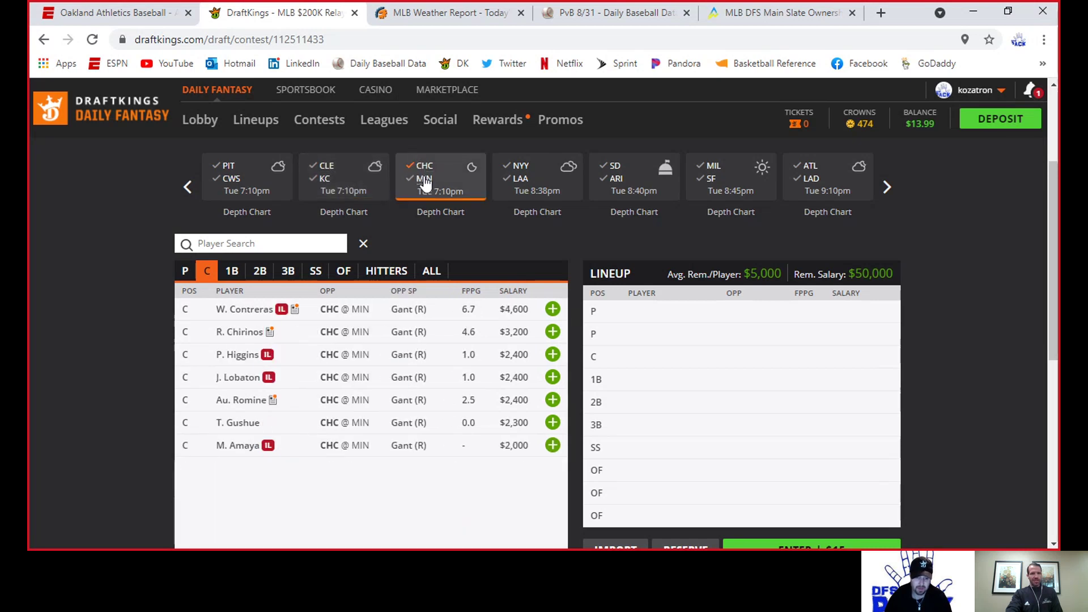
click(185, 271)
click(258, 309)
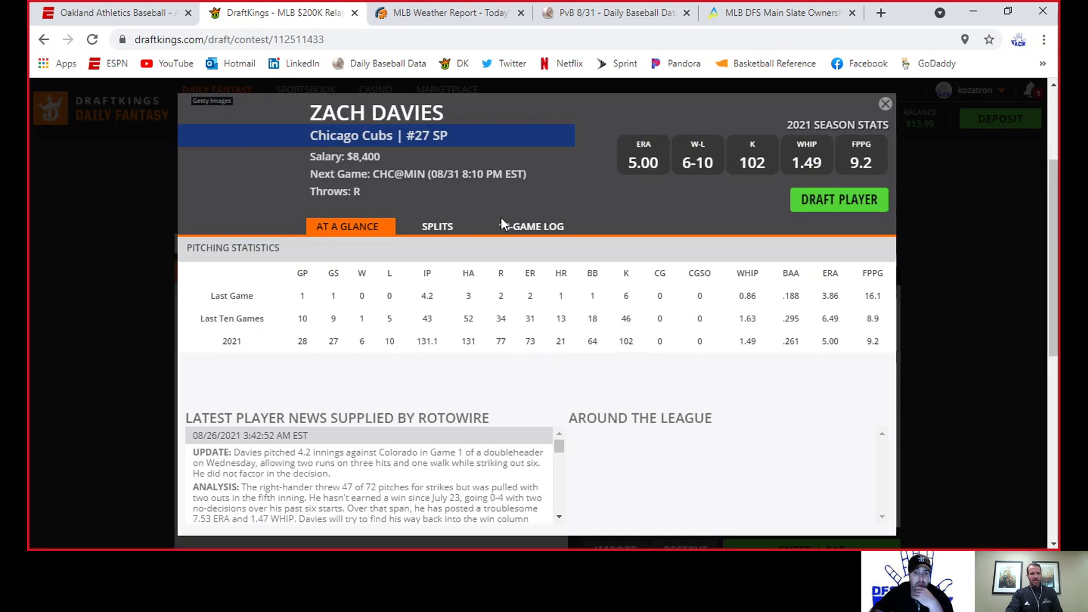
click(521, 224)
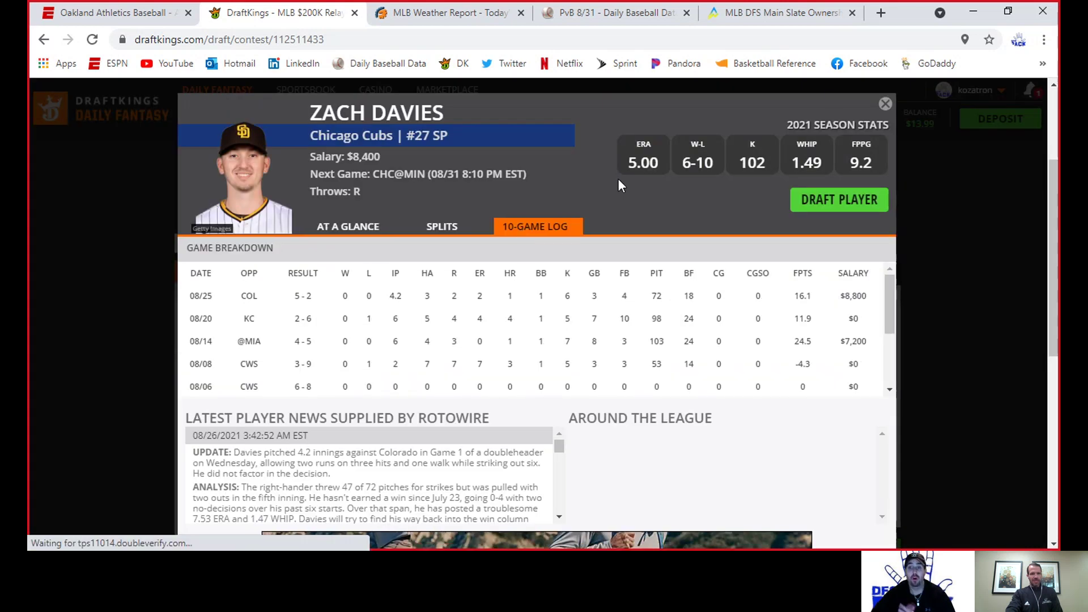
click(885, 104)
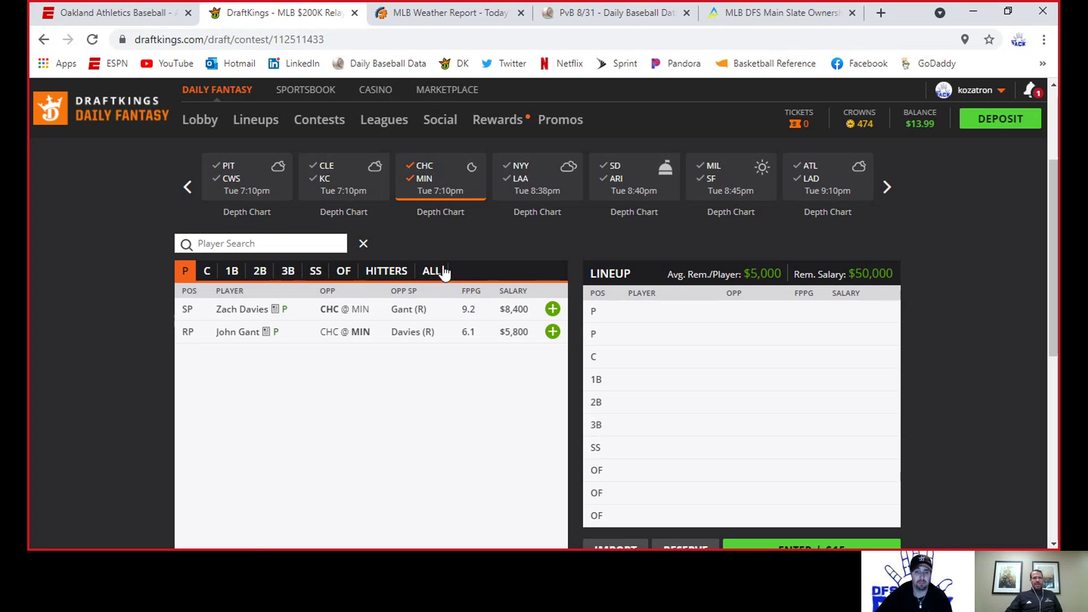
Reopen Zach Davies's card, check his 10-game log once more and close it
click(237, 310)
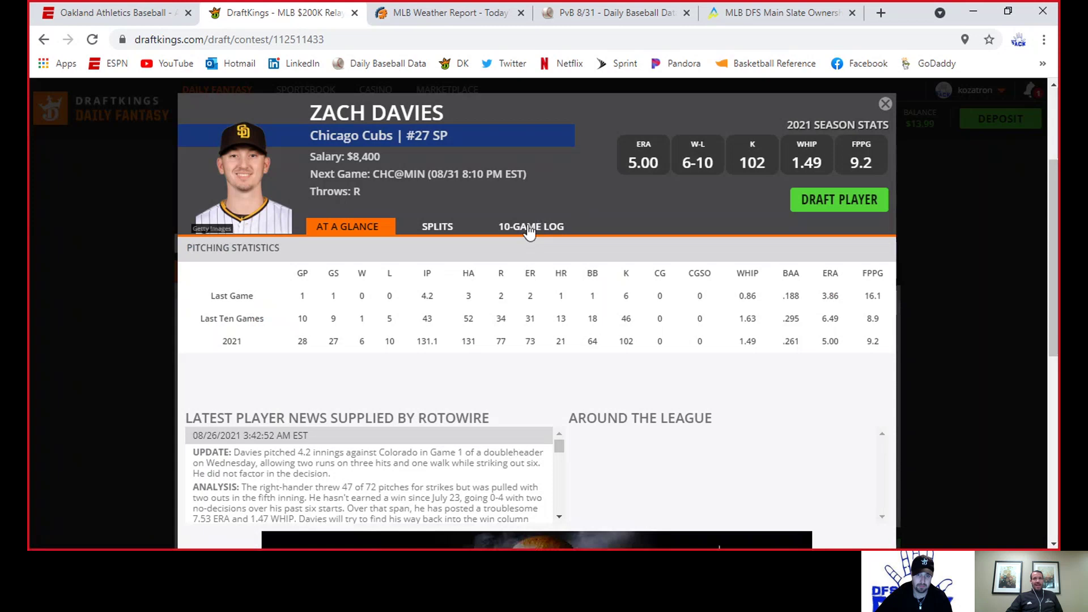
click(527, 229)
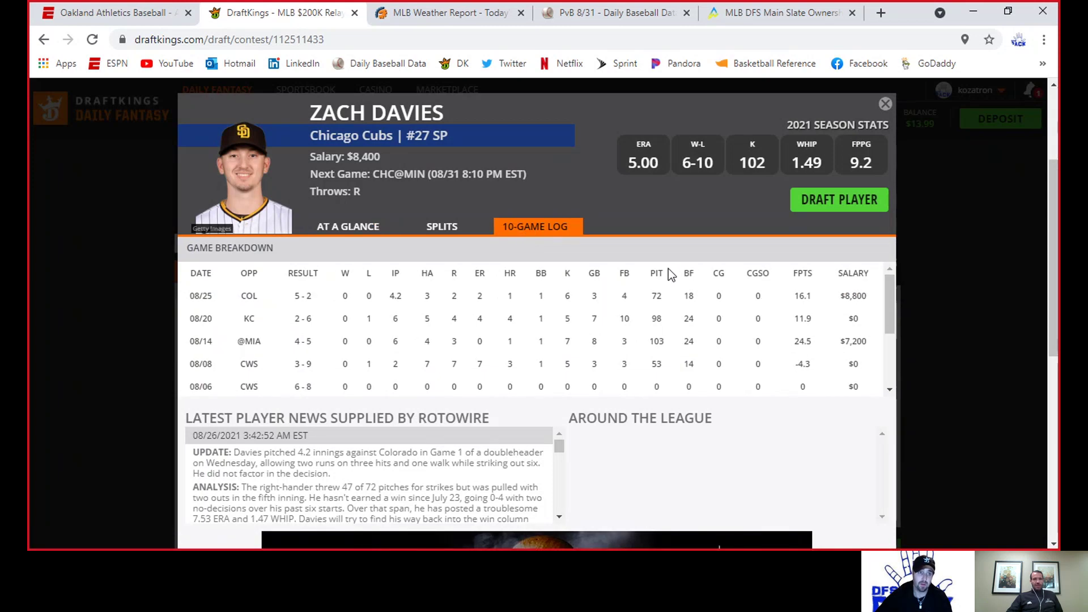
click(886, 105)
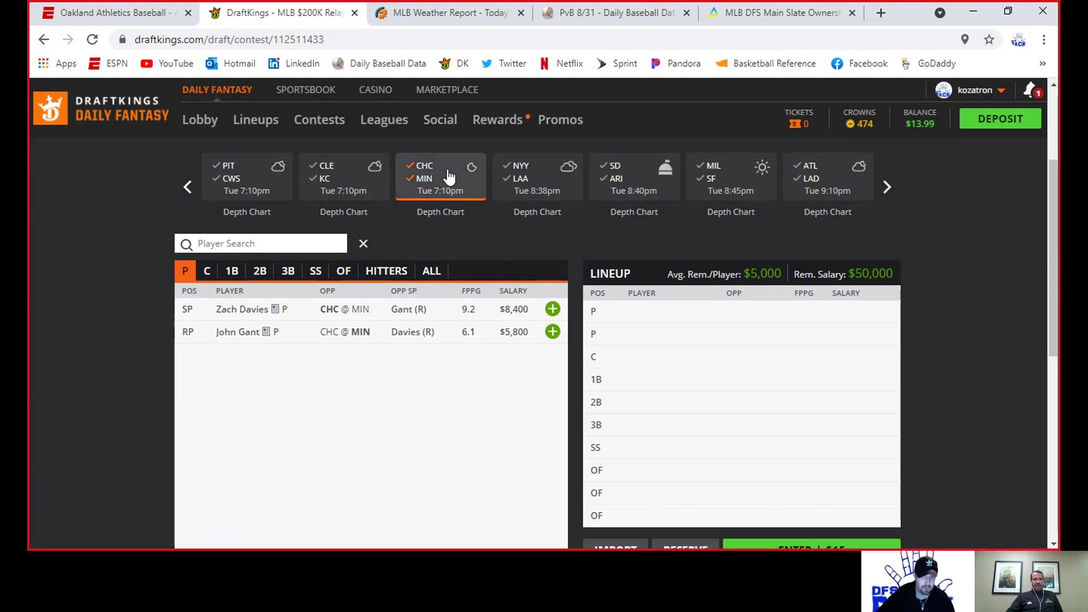
Limit the player list to MIN only, review outfielder Byron Buxton's 10-game log and close his card
click(436, 167)
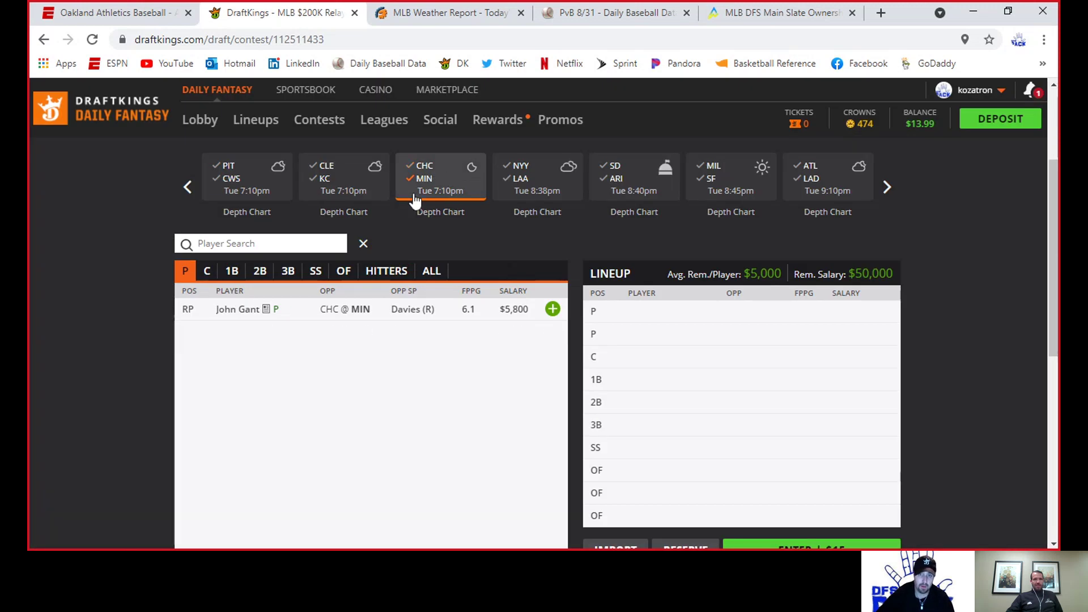
click(351, 273)
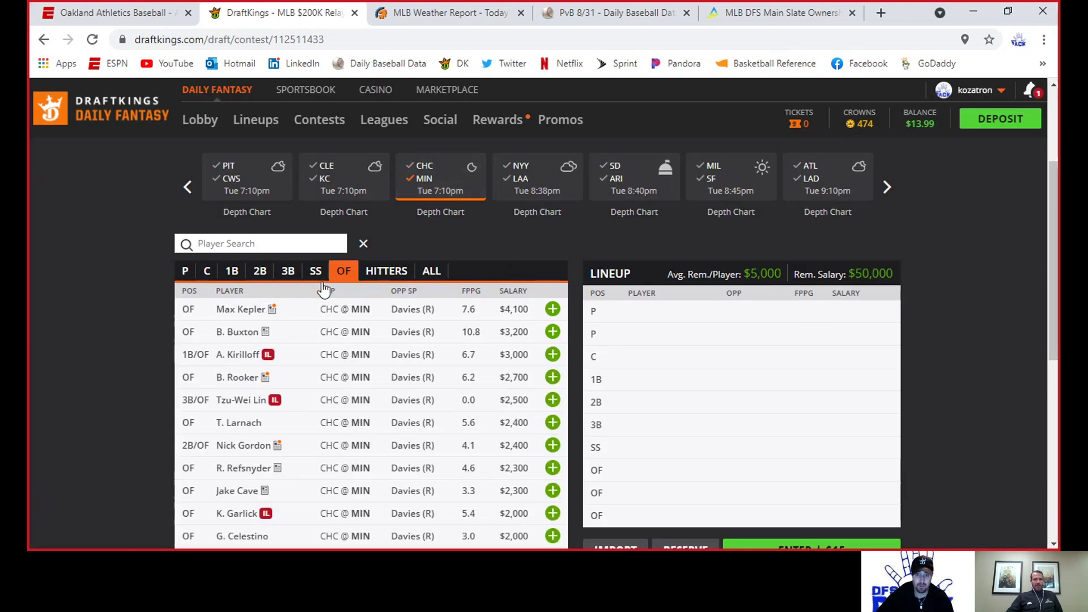
click(241, 335)
click(567, 228)
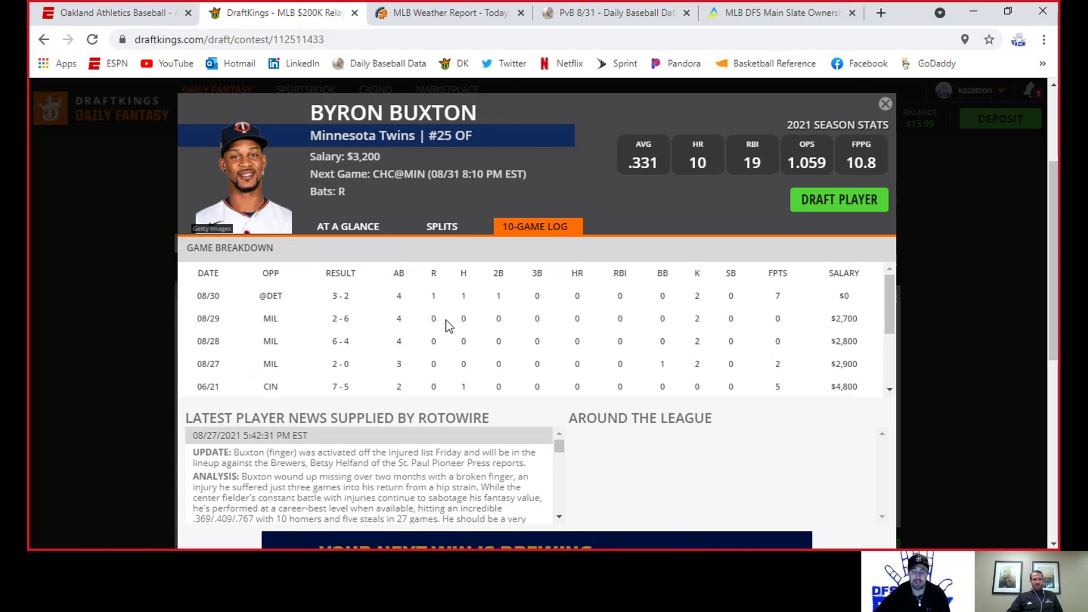
click(885, 104)
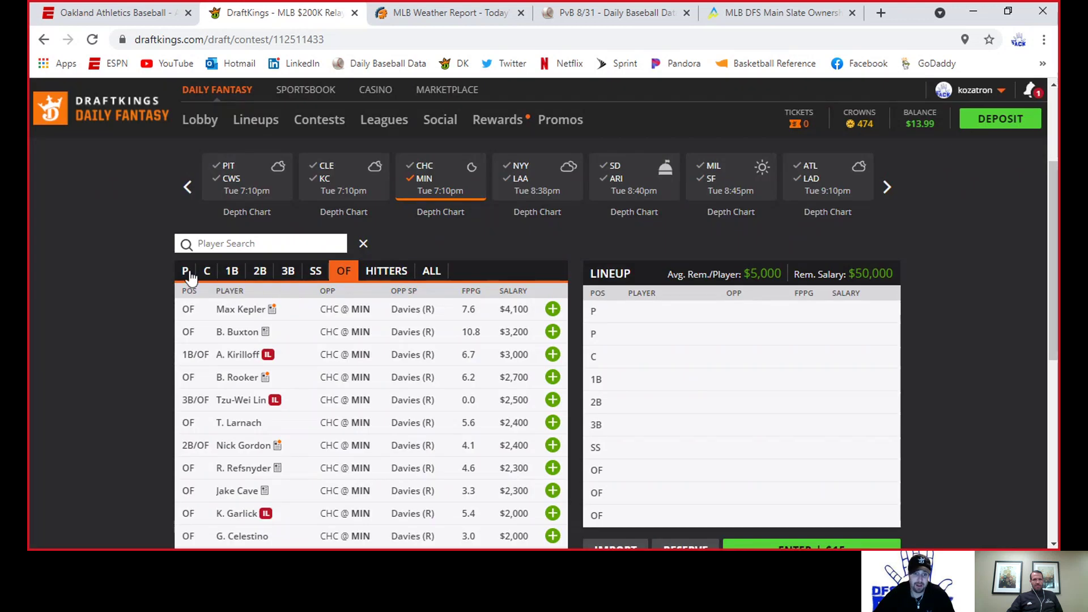
Find John Gant among the MIN pitchers, review his 10-game log and close his card
click(186, 272)
click(236, 310)
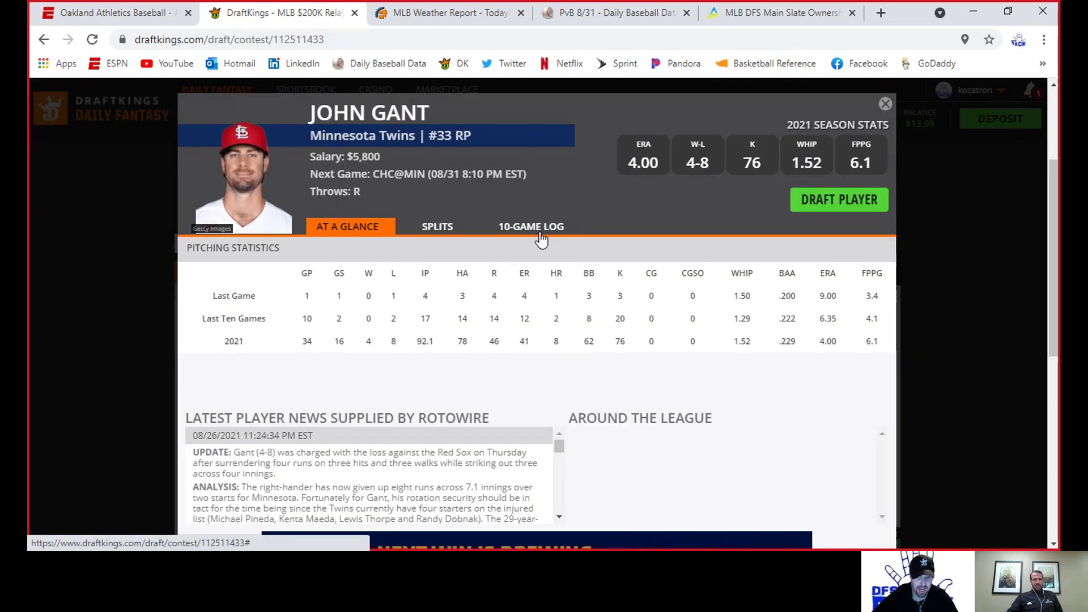
click(538, 231)
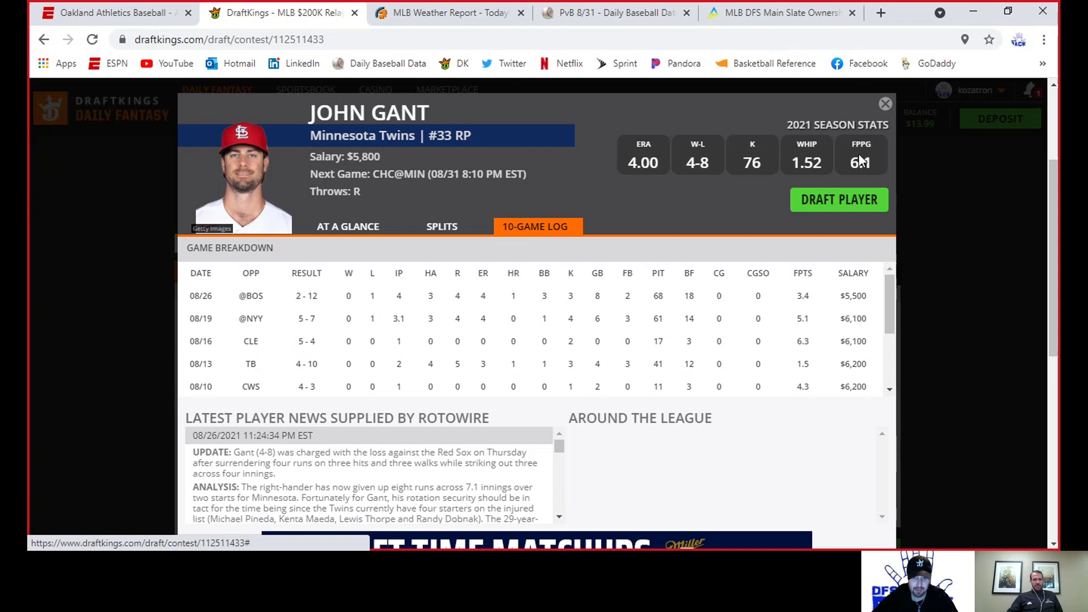
click(886, 104)
Limit the player list to CHC only and browse its outfielders
click(424, 166)
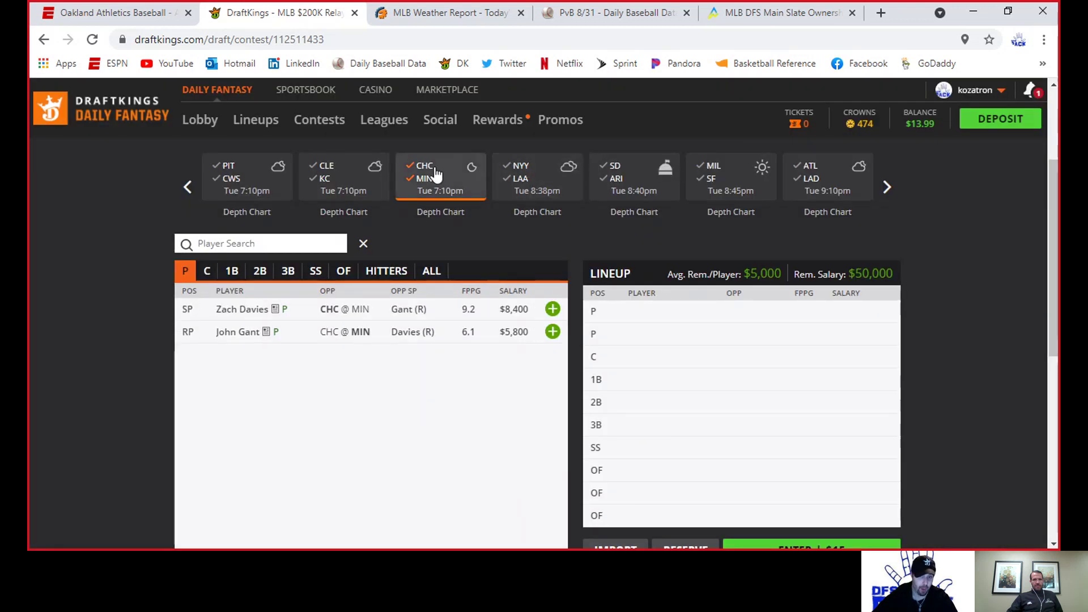
click(423, 178)
click(351, 272)
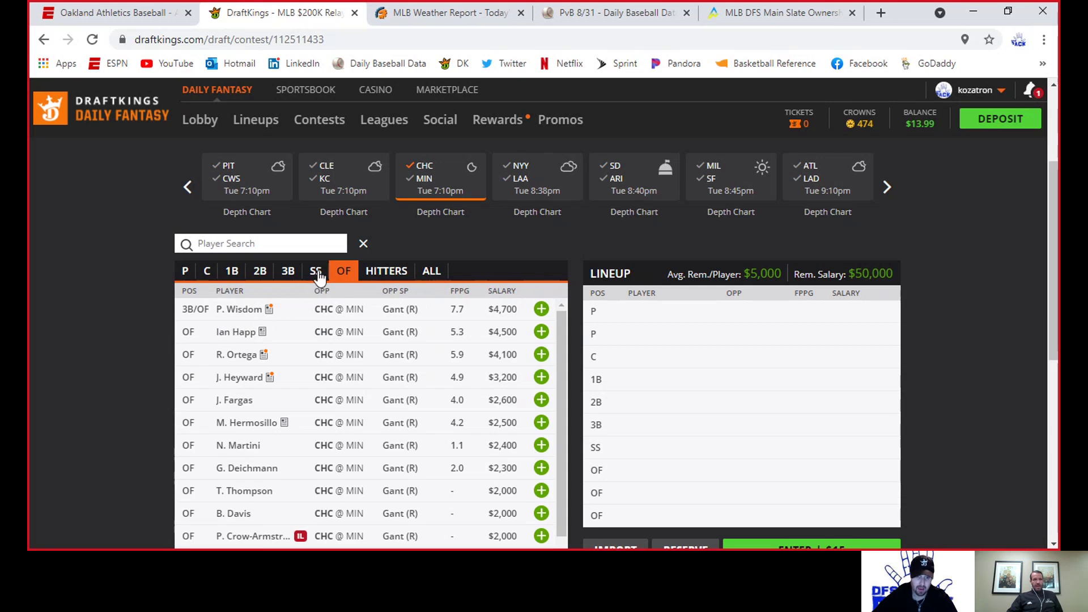
Switch the player list from CHC to MIN only and browse its outfielders and shortstops
click(423, 178)
click(437, 168)
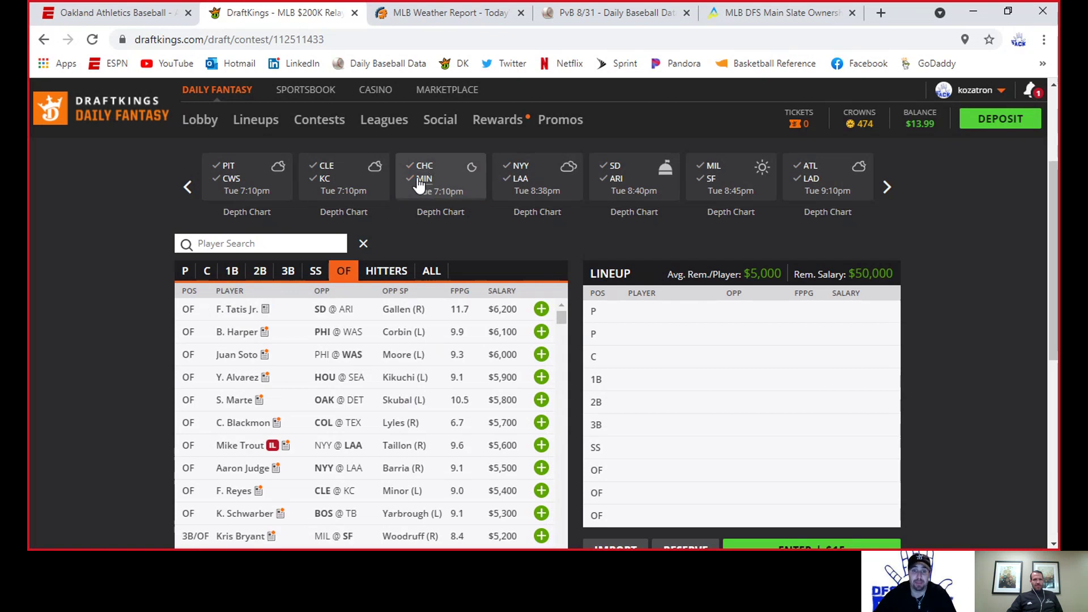
click(420, 179)
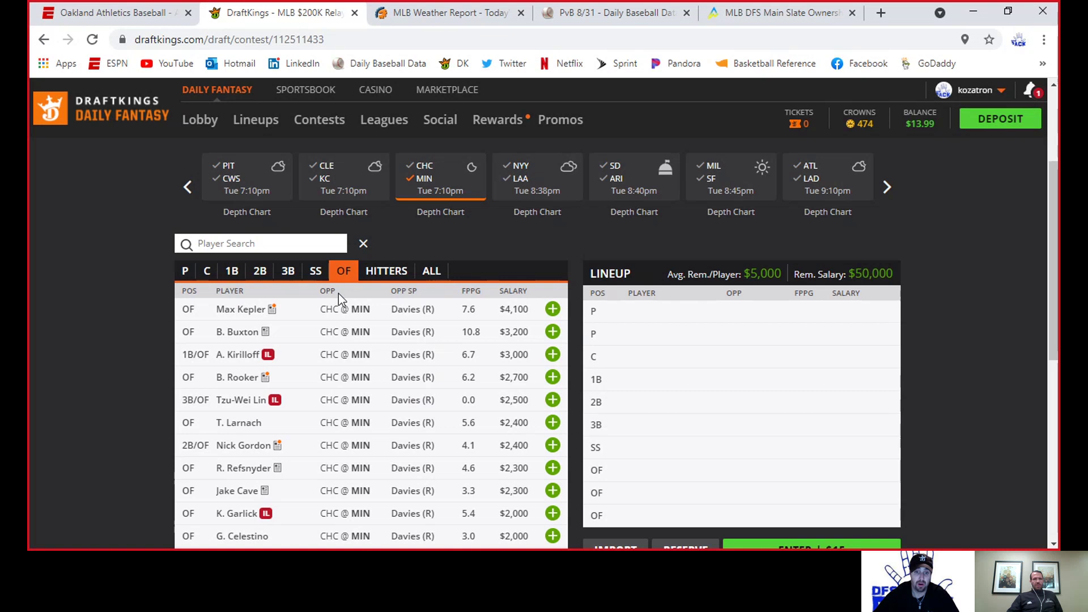
click(315, 271)
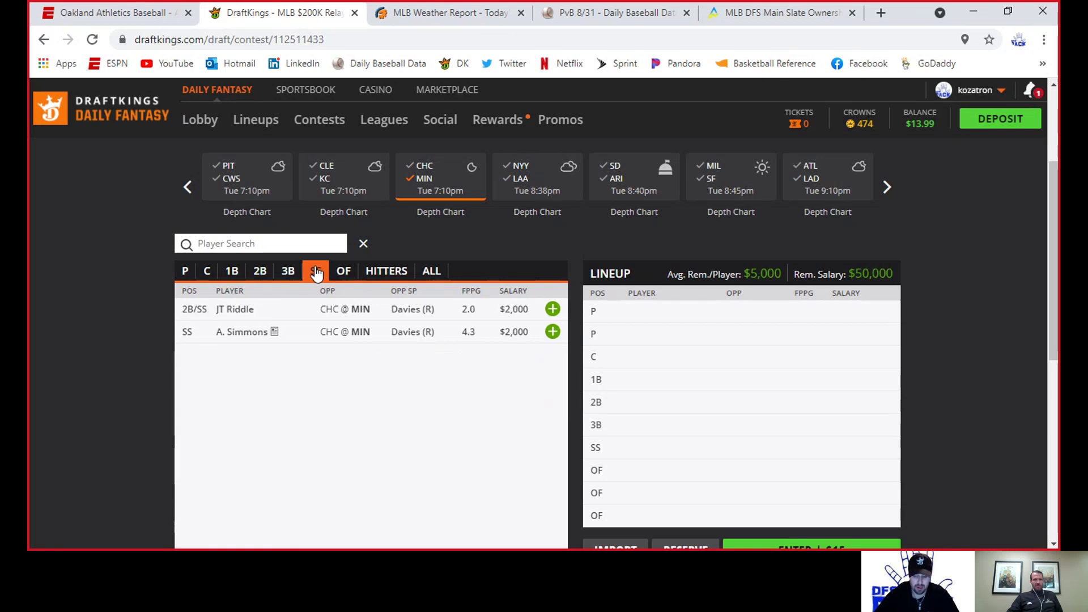
Browse the MIN third basemen, second basemen and first basemen in the player list
click(288, 274)
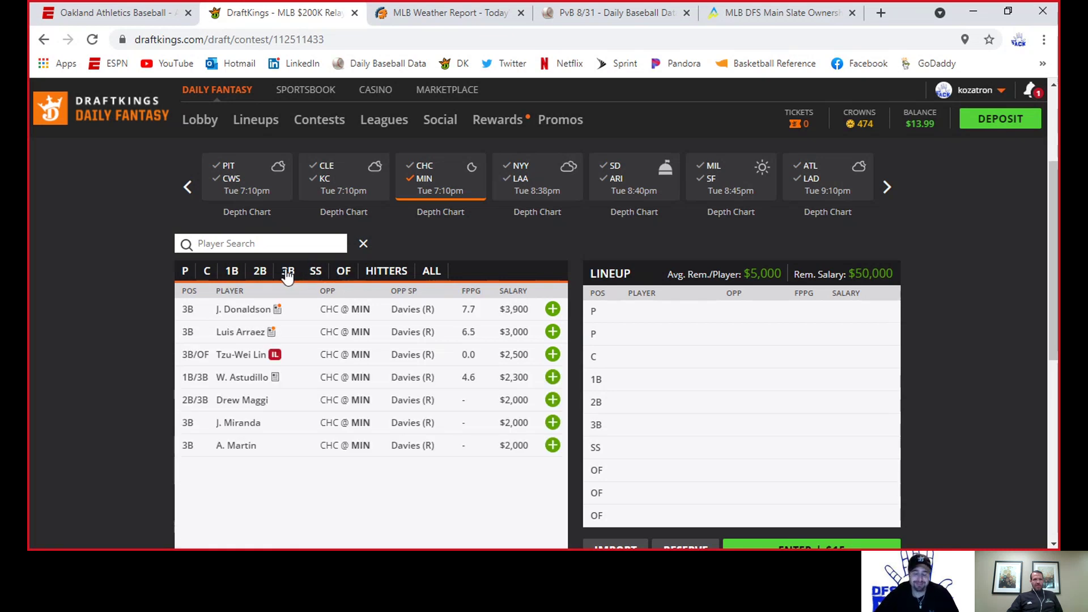
click(253, 280)
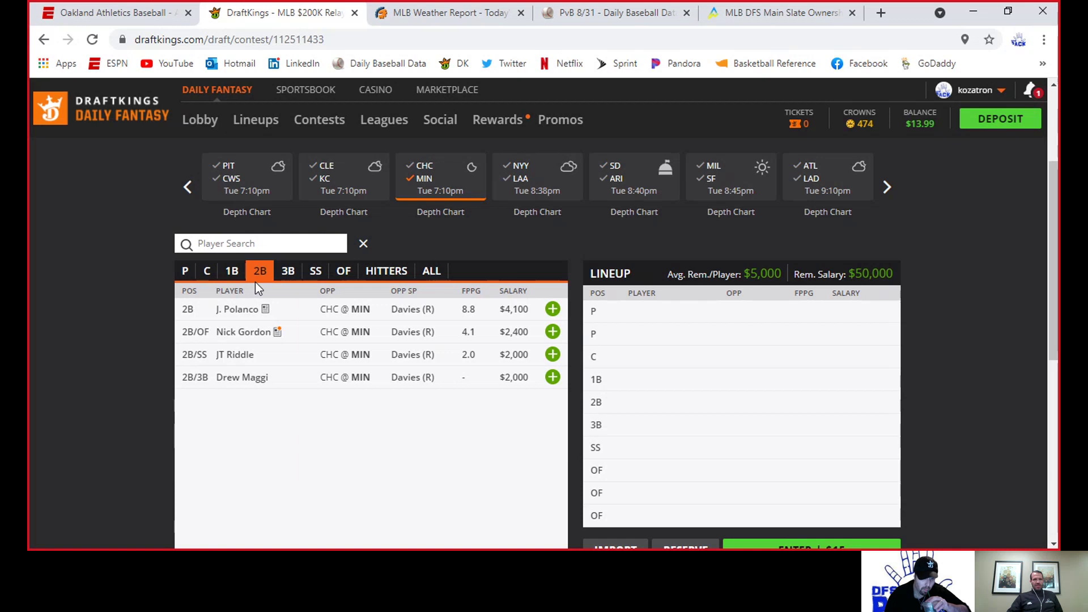
click(243, 271)
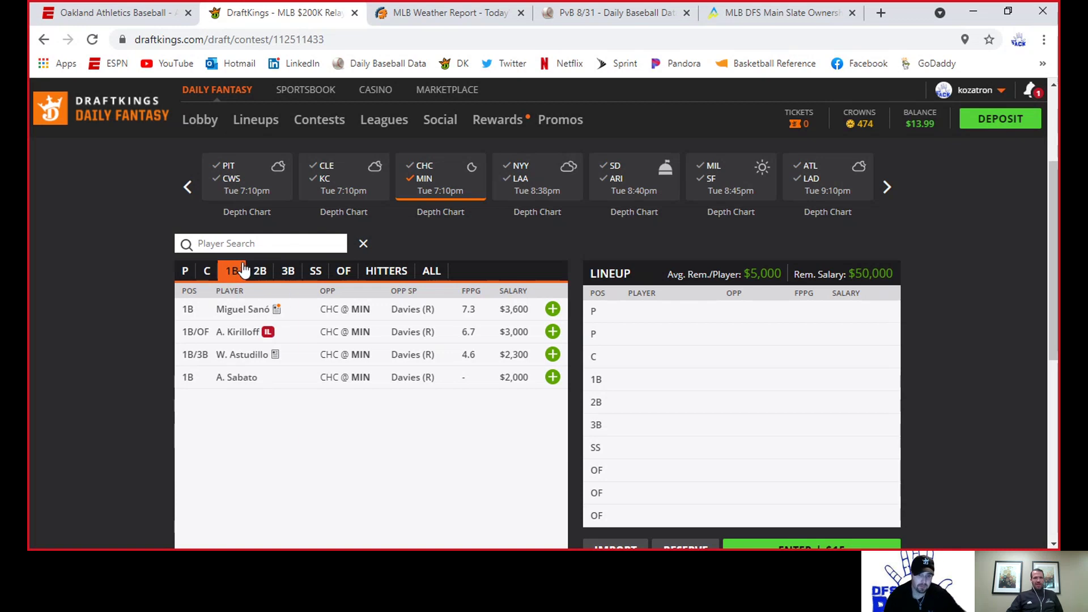
Find Jorge Polanco among the MIN second basemen, review his 10-game log and close his card
click(259, 272)
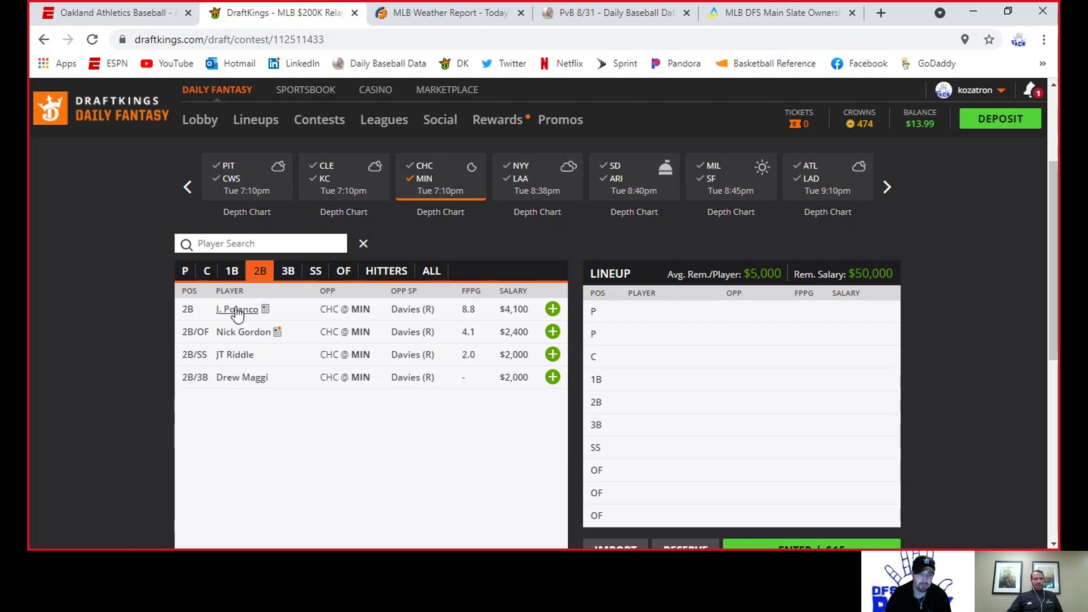
click(237, 310)
click(522, 229)
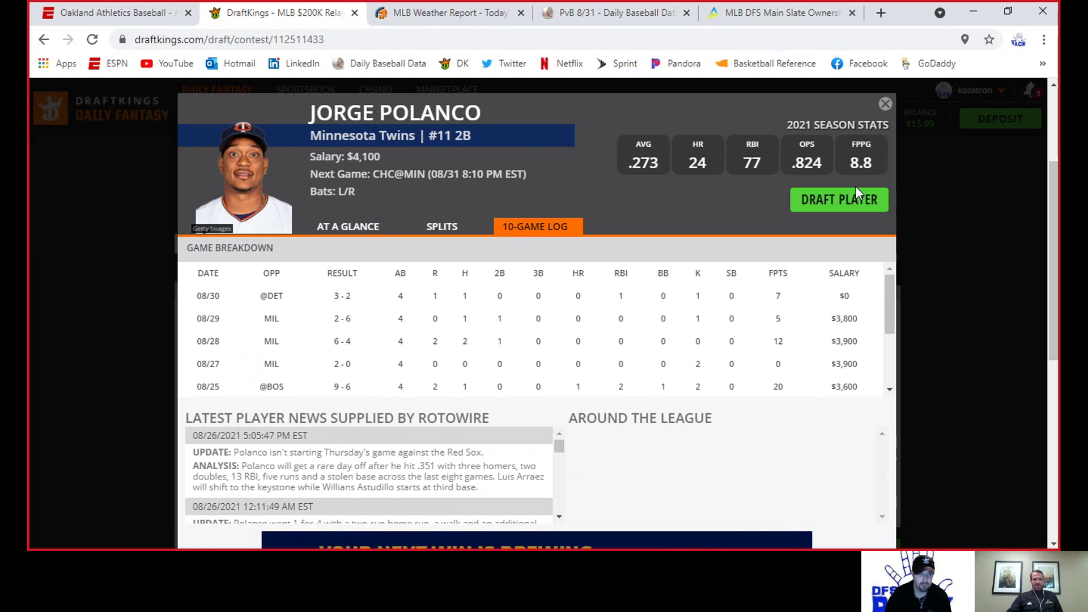
click(886, 105)
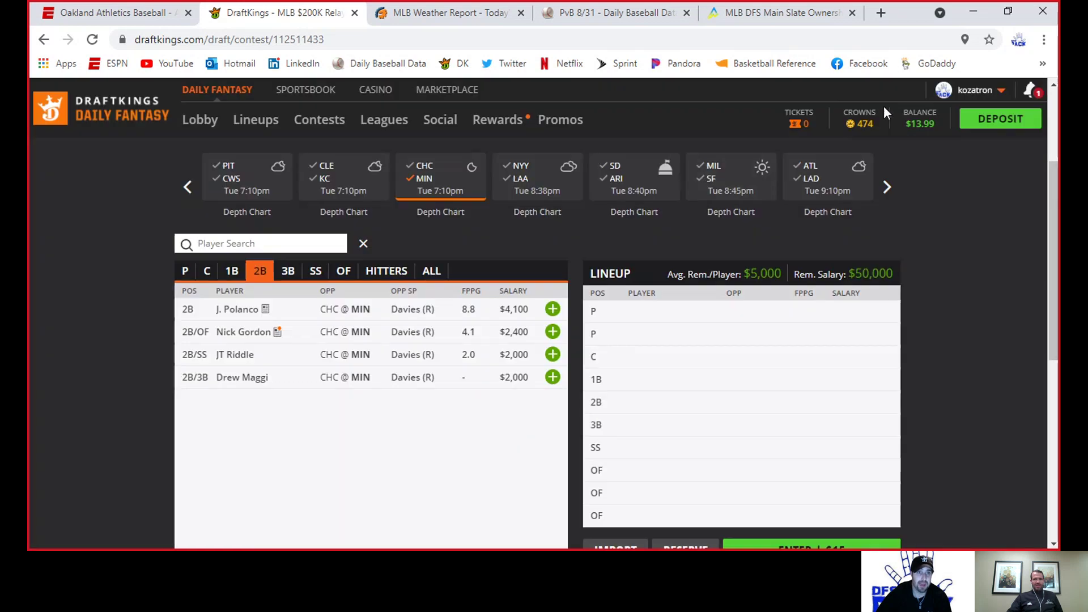
Switch the player list from MIN to the NYY @ LAA game, review pitcher Jaime Barria's 10-game log and close his card
click(426, 186)
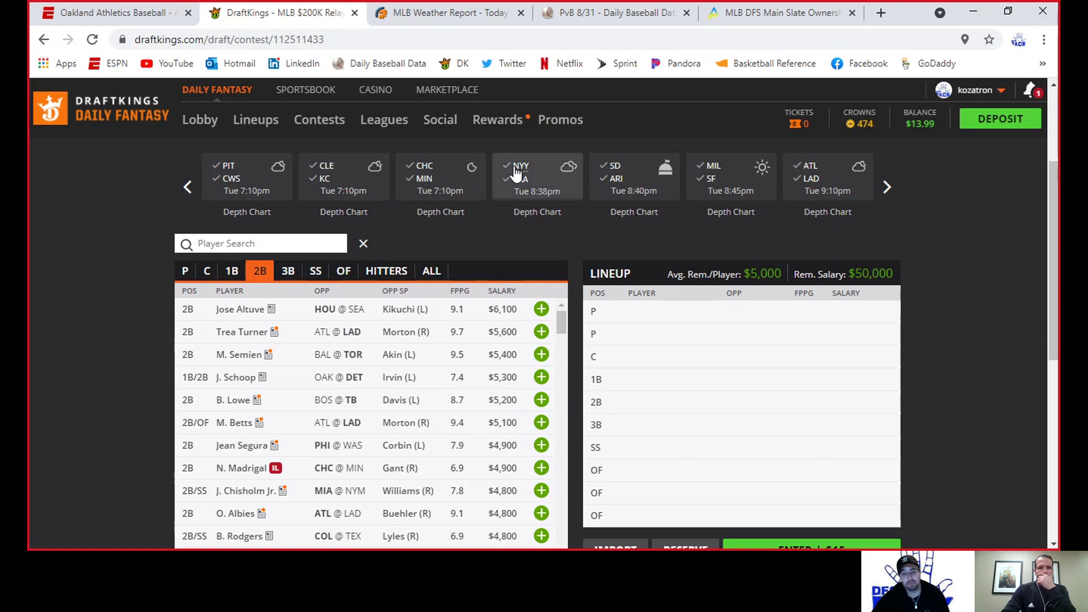
click(518, 183)
click(518, 181)
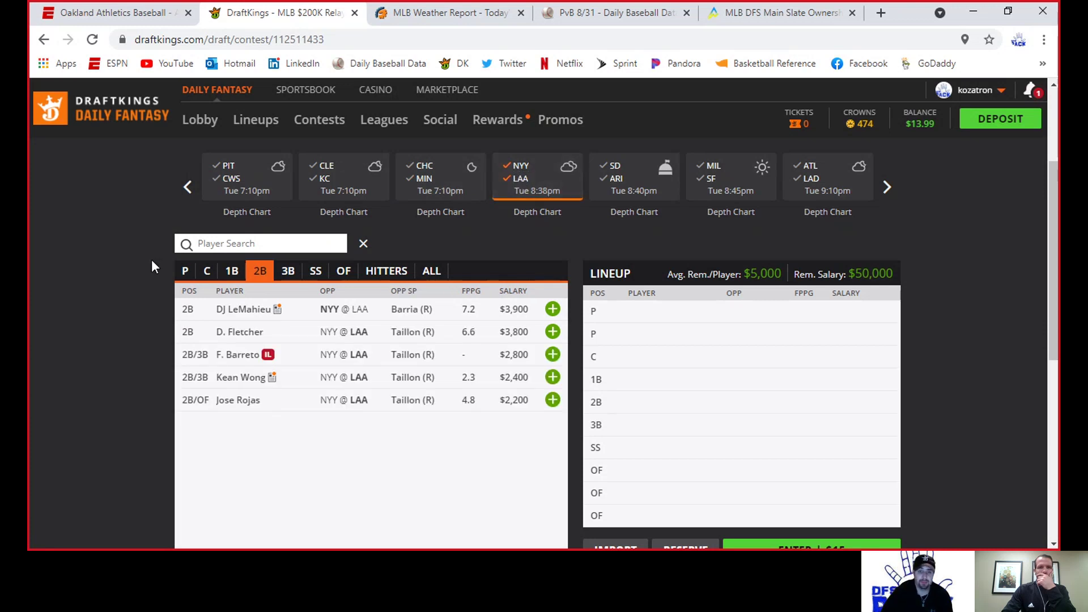
click(187, 270)
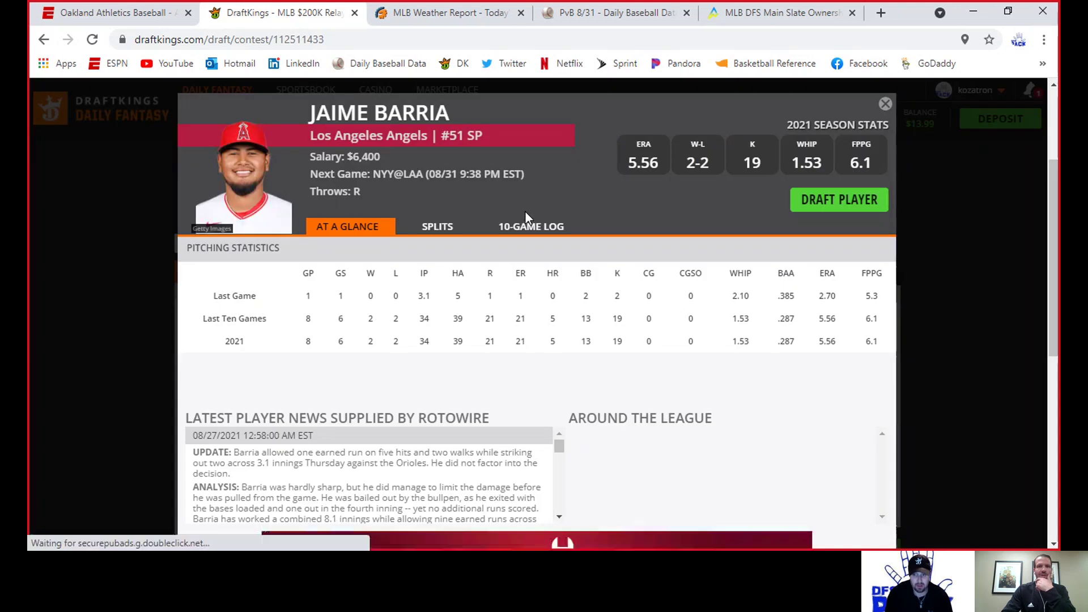
click(526, 225)
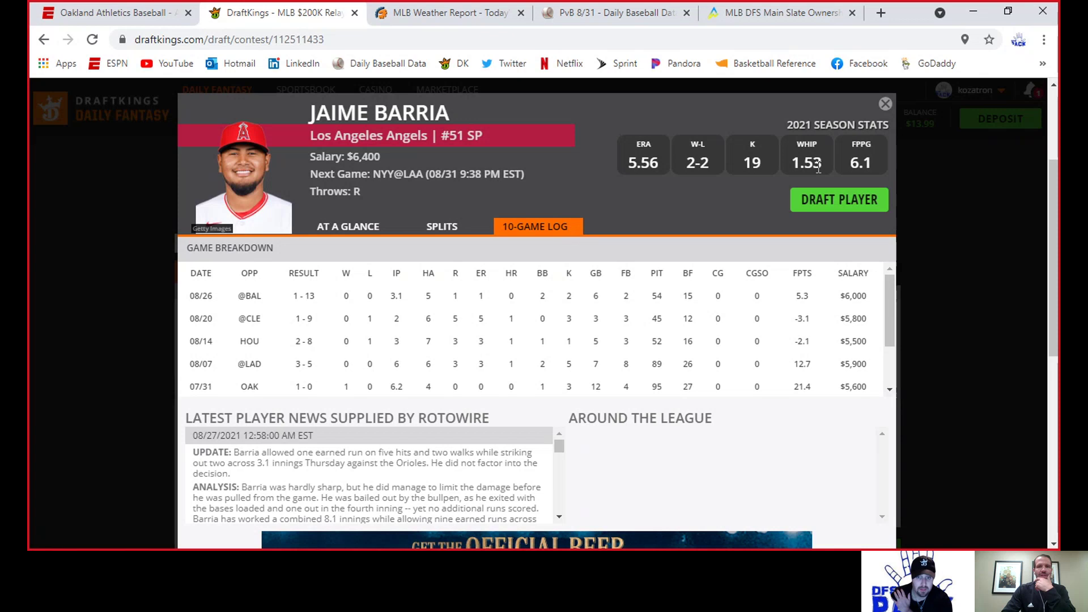
click(886, 104)
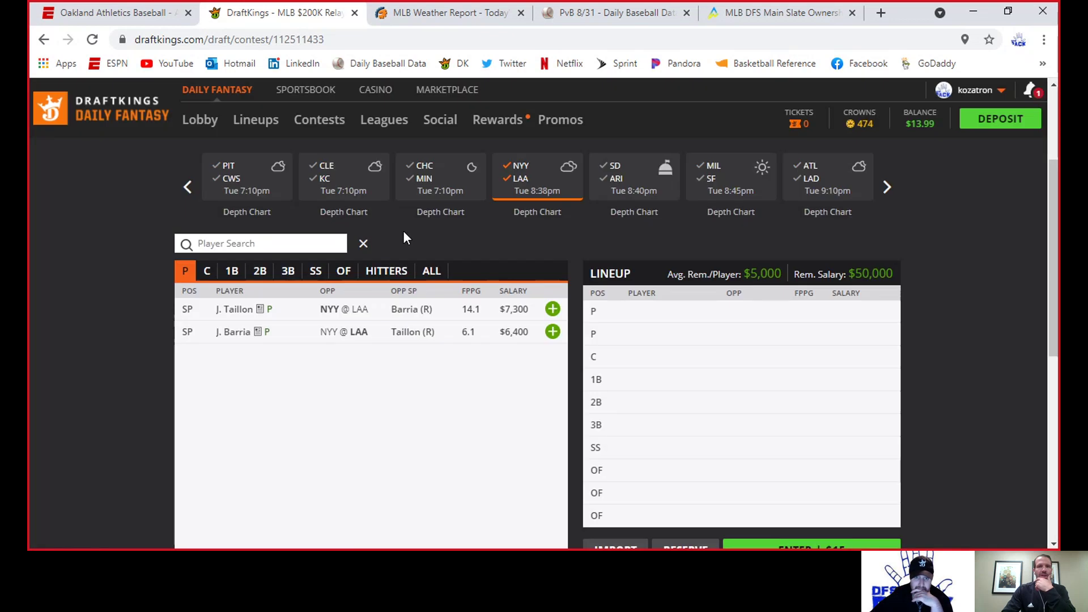
Find Joey Gallo among the NYY @ LAA outfielders, review his 10-game log and close his card
click(345, 271)
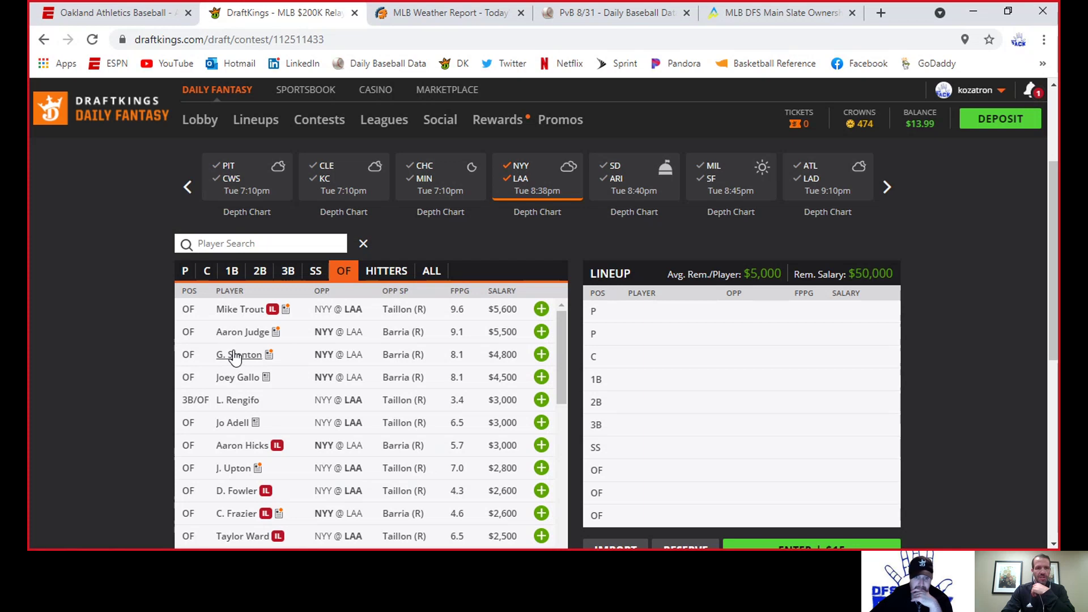
click(229, 378)
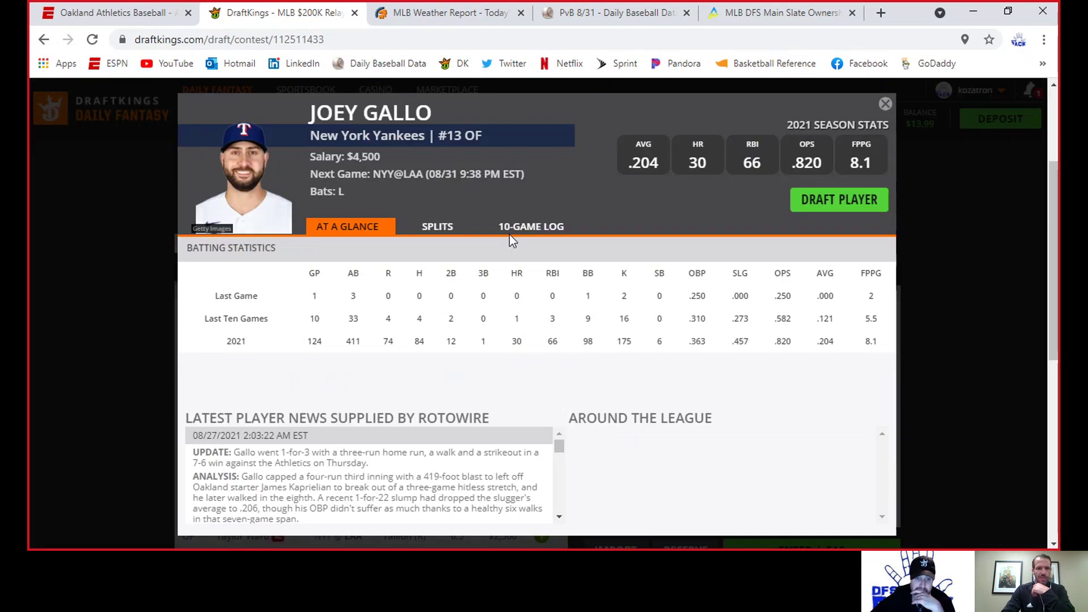
click(533, 227)
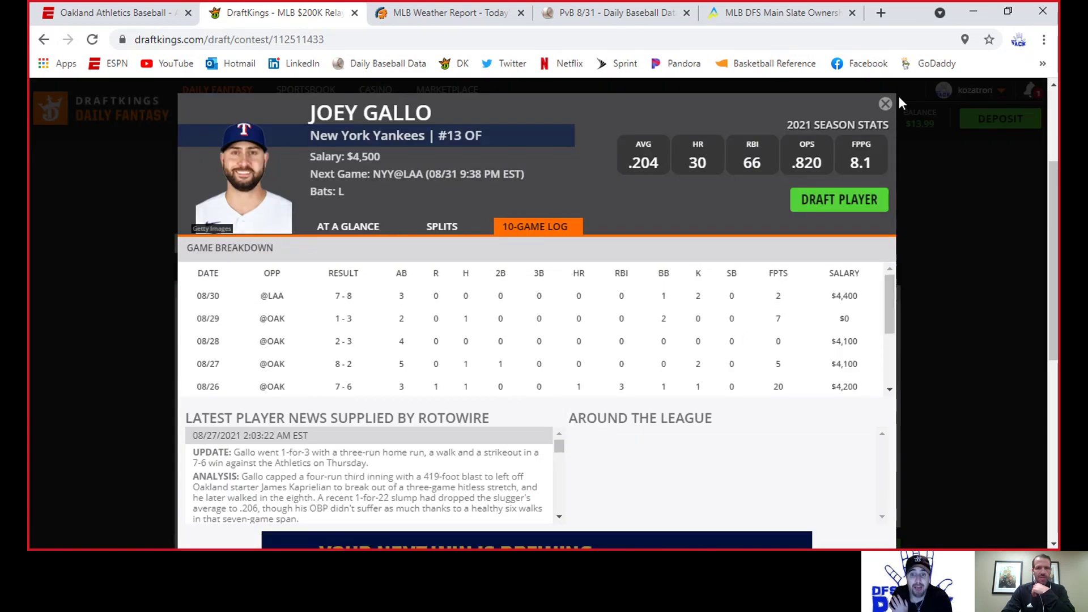
click(885, 103)
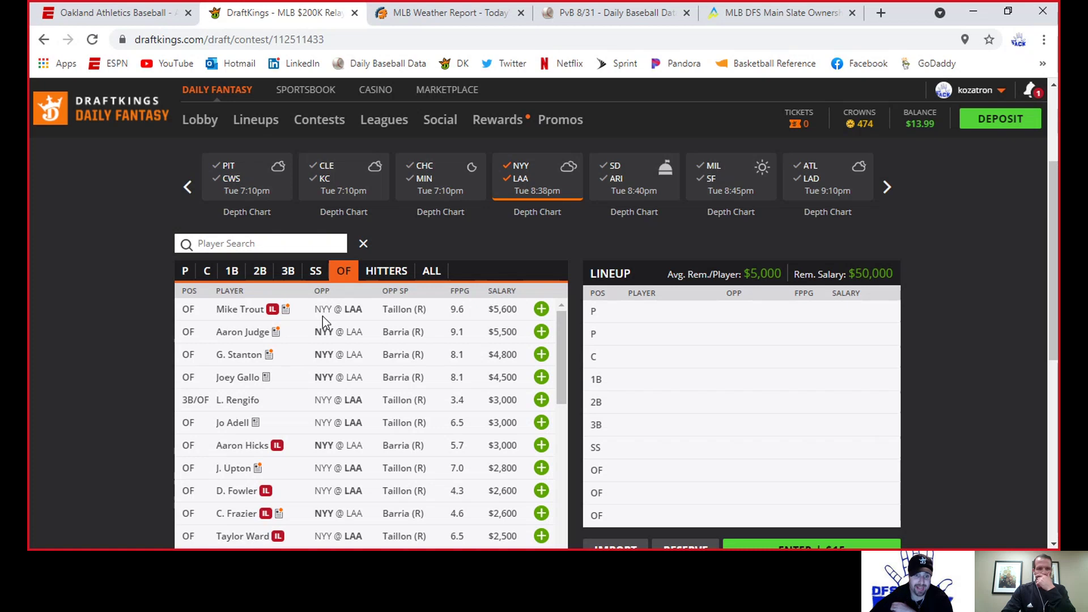
Review Yankees outfielder G. Stanton's 10-game log and close his card
click(238, 354)
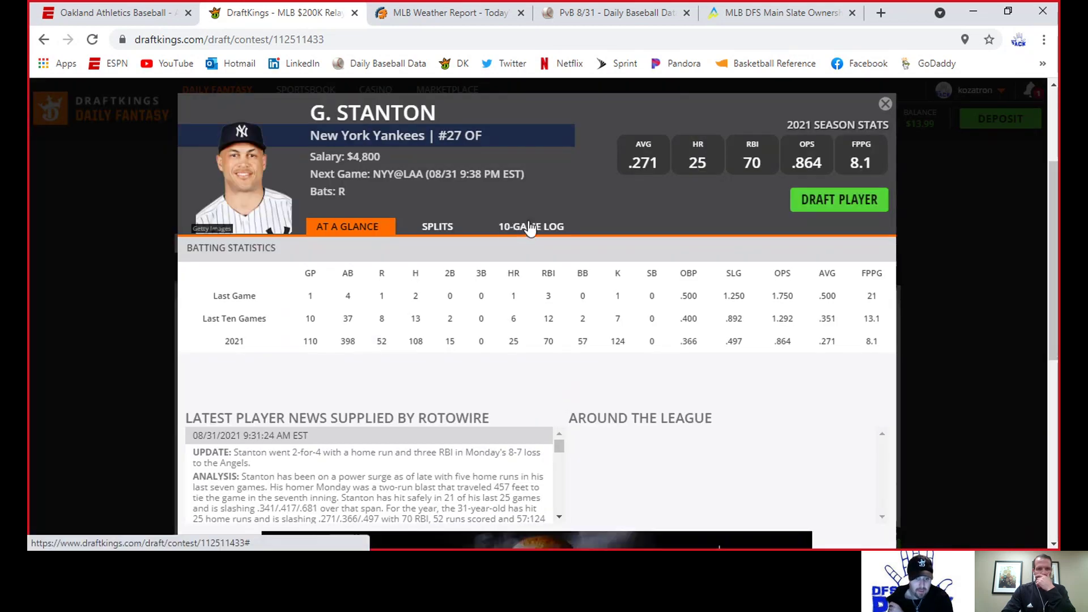
click(530, 226)
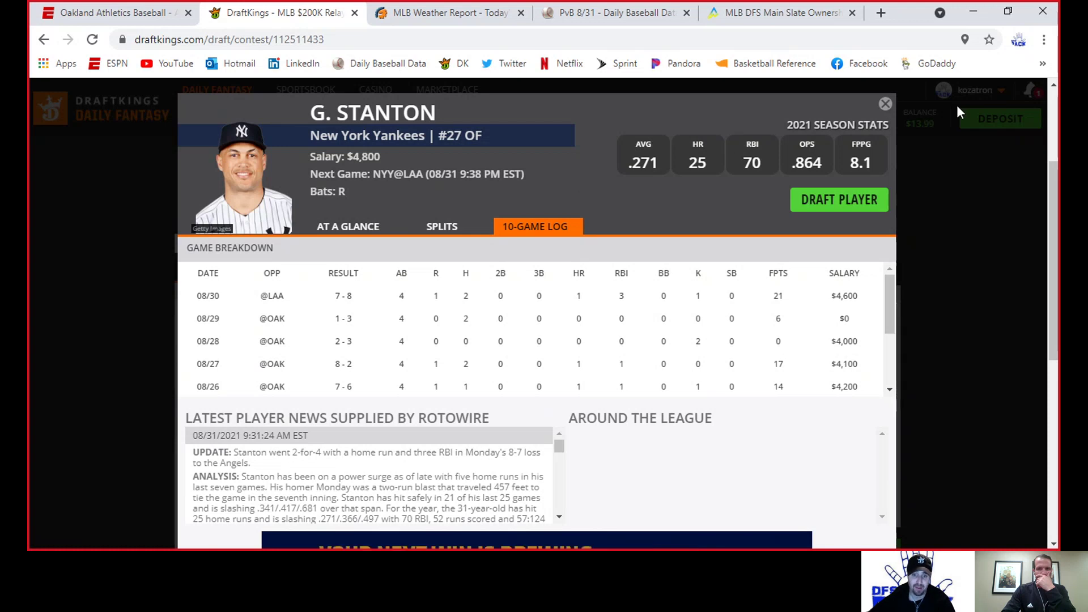
click(884, 104)
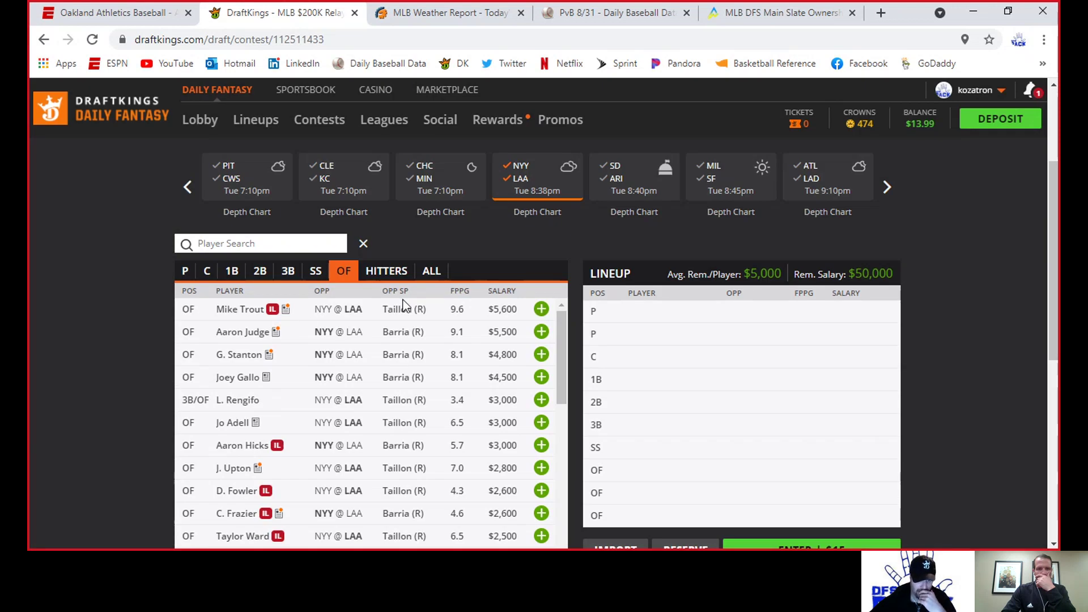
Find Anthony Rizzo among the NYY @ LAA first basemen, review his 10-game log and close his card
click(243, 275)
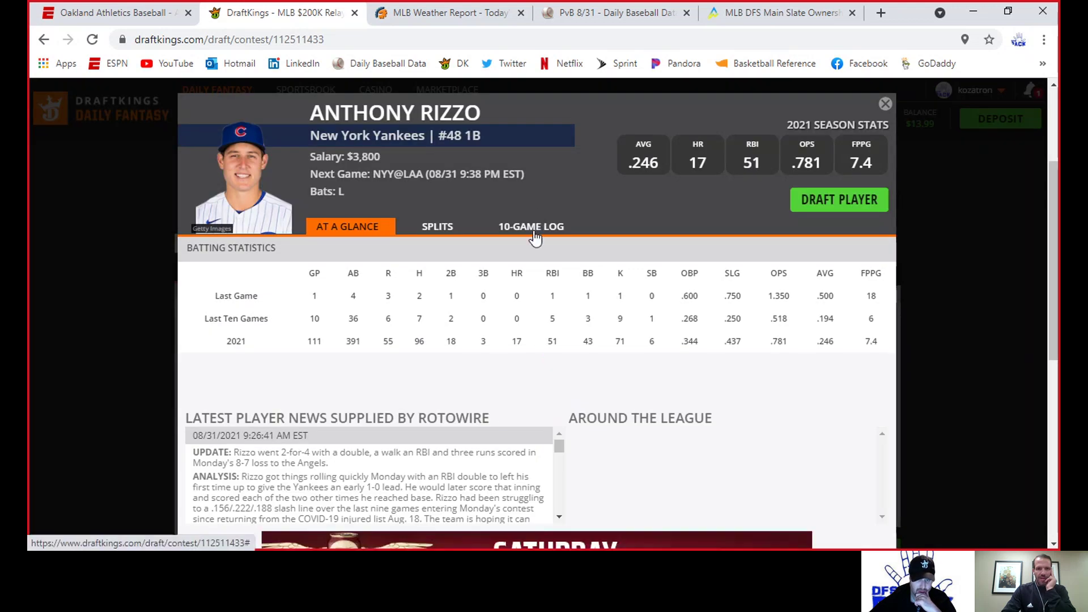
click(534, 226)
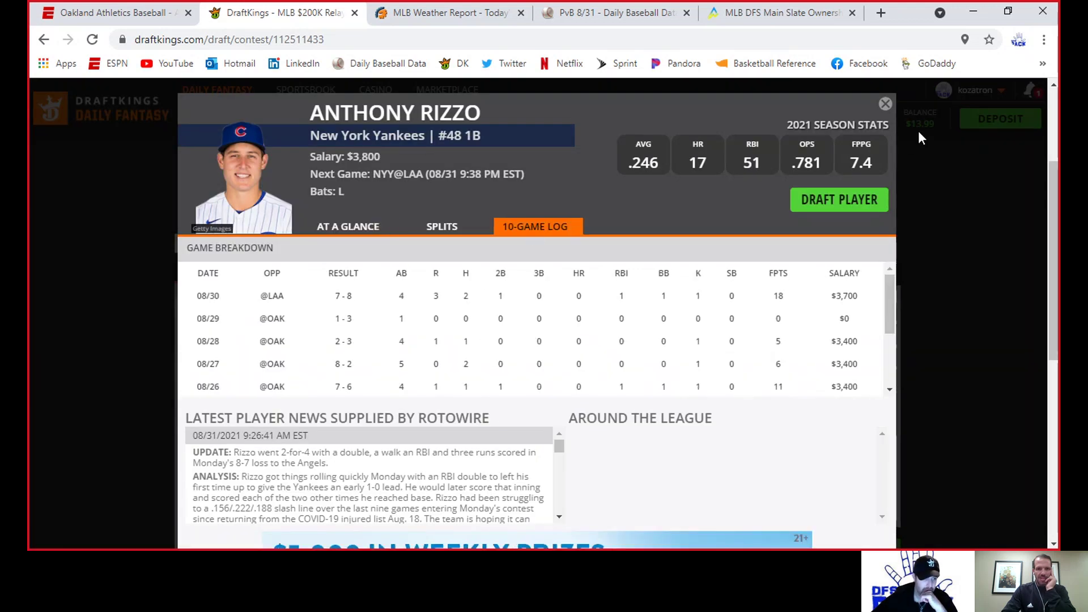
click(886, 104)
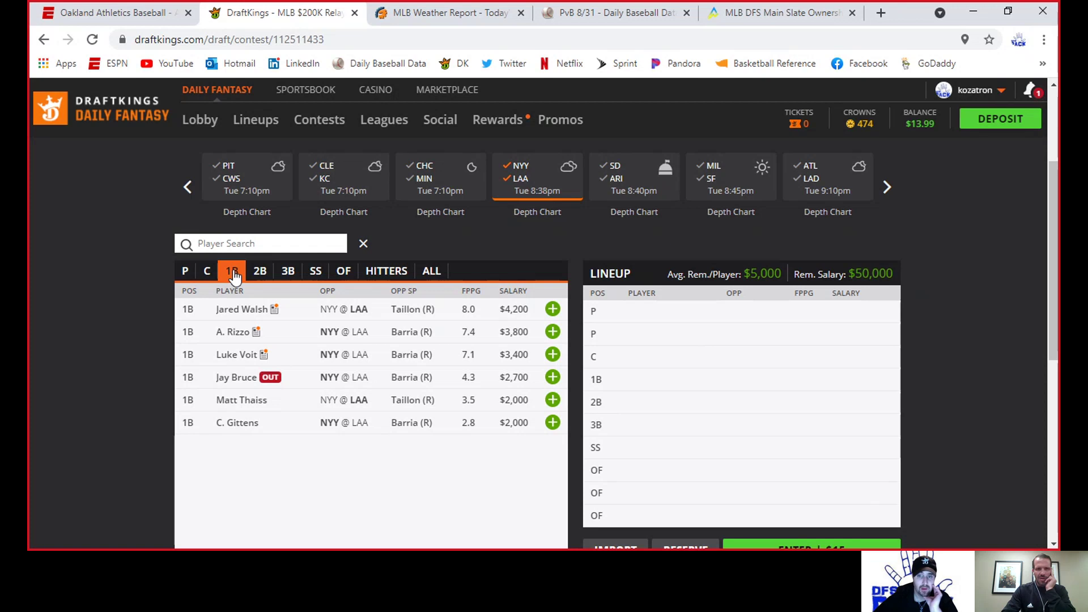
Find Jameson Taillon among the NYY @ LAA pitchers, review his 10-game log and close his card
click(186, 278)
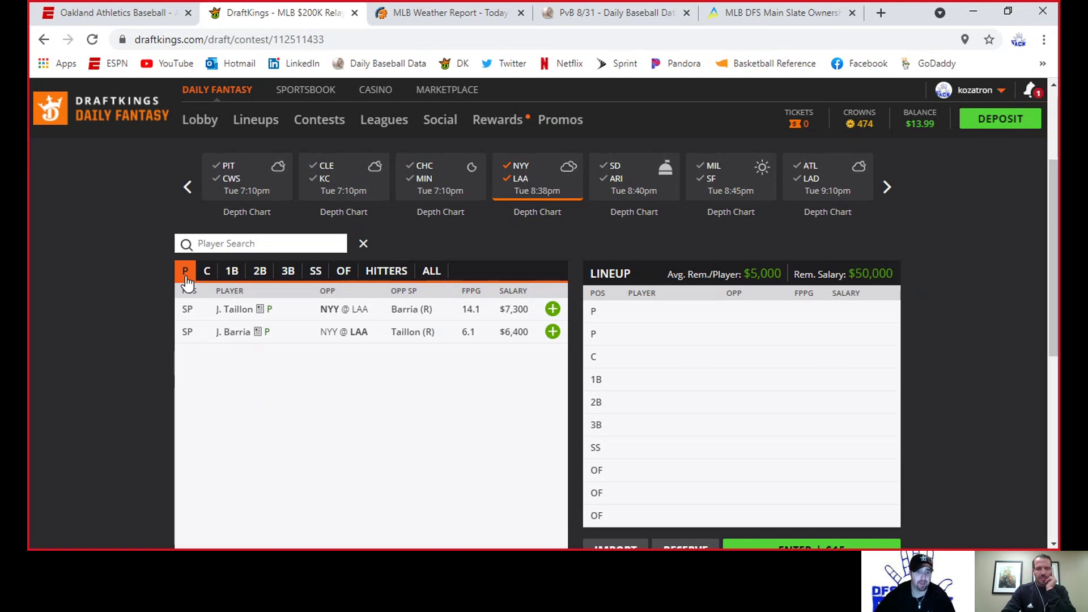
click(234, 309)
click(527, 227)
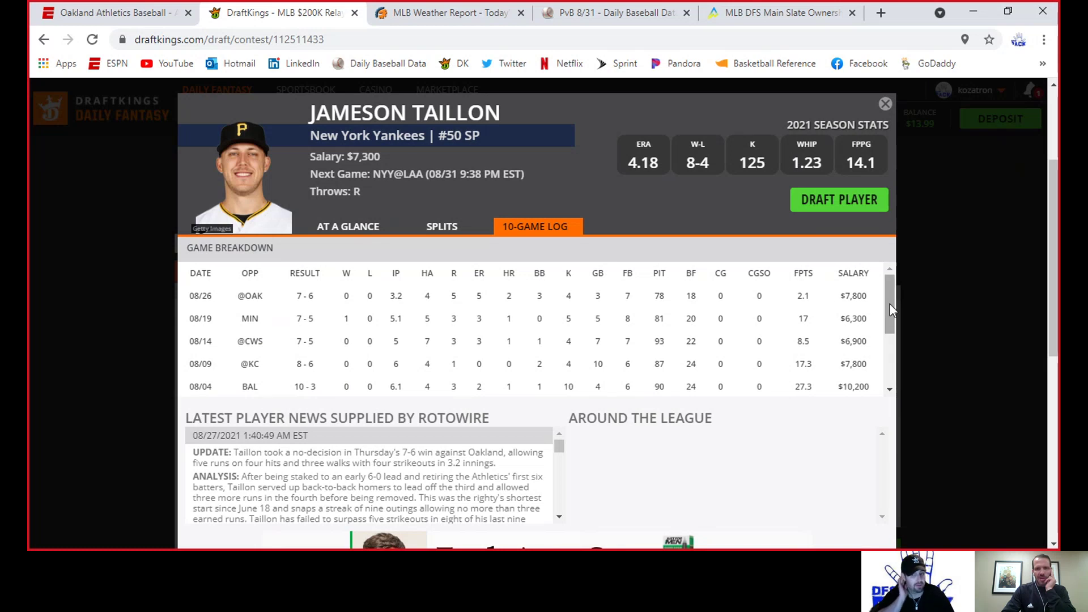
drag(890, 302, 902, 261)
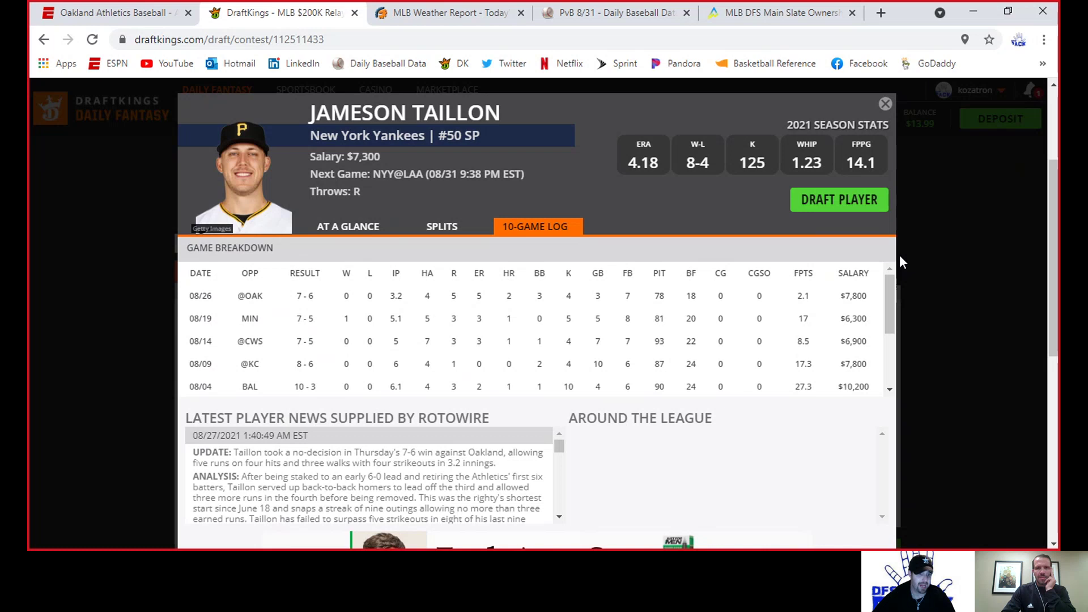
click(886, 105)
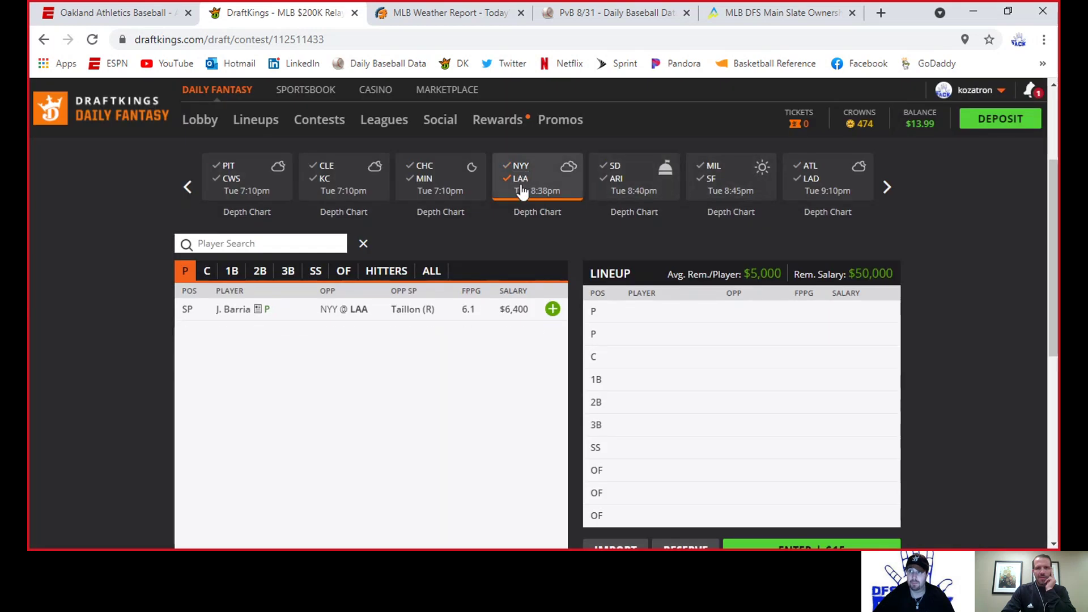
Switch the player list from NYY @ LAA to the SD @ ARI game and browse its outfielders
click(524, 182)
click(610, 183)
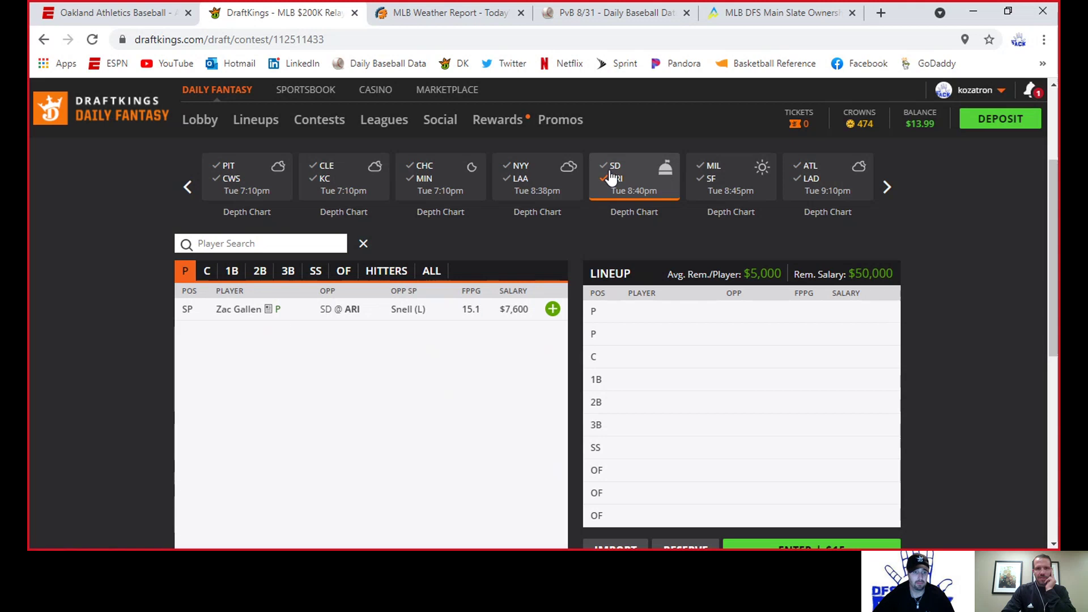
click(342, 272)
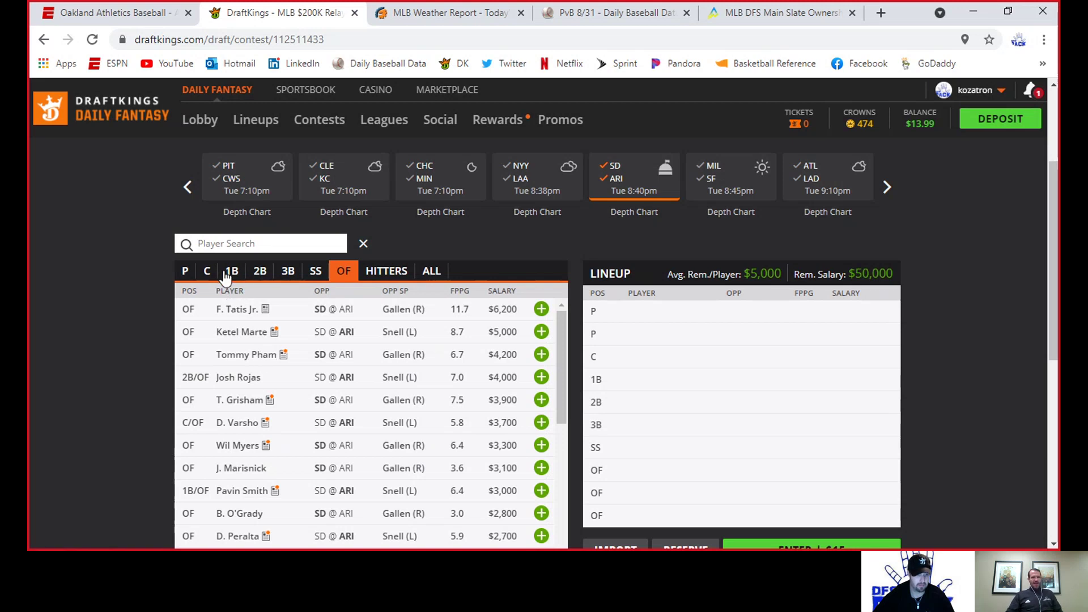
Find Daulton Varsho among the SD @ ARI catchers, review his 10-game log and close his card
click(210, 273)
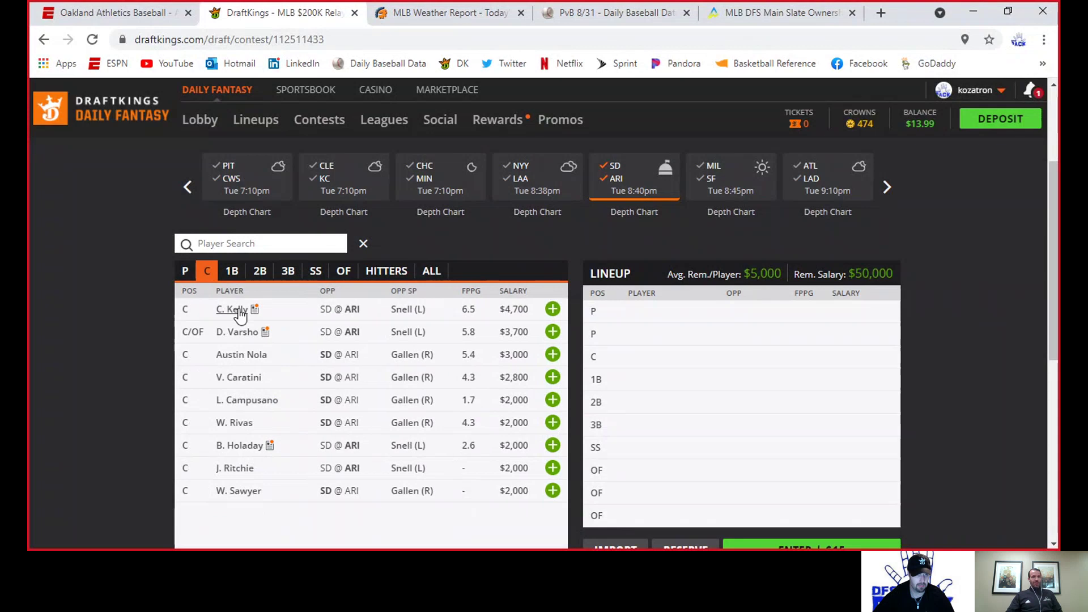
click(240, 338)
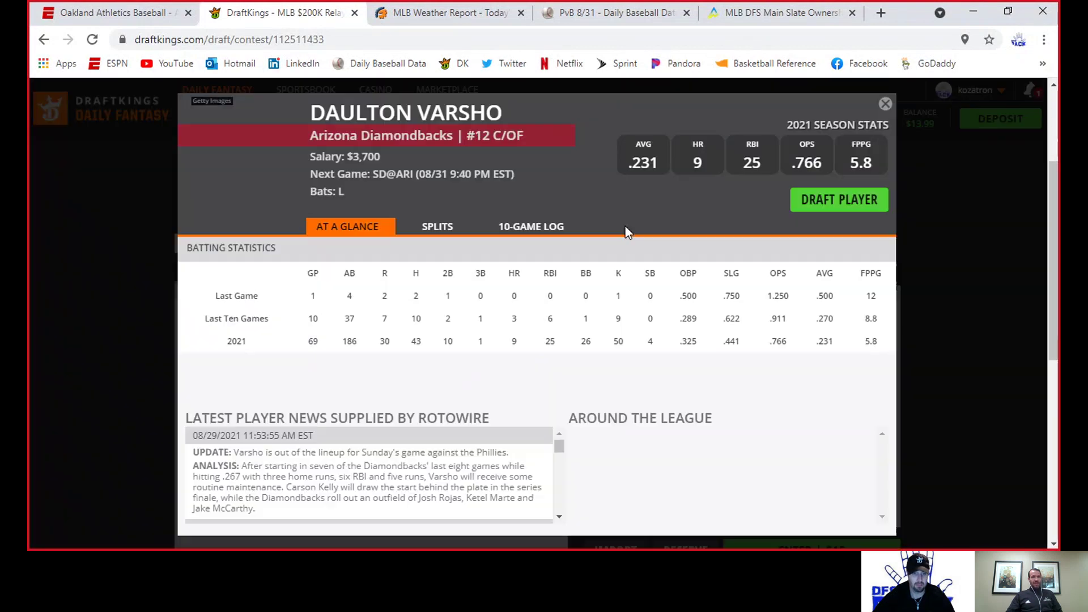
click(549, 225)
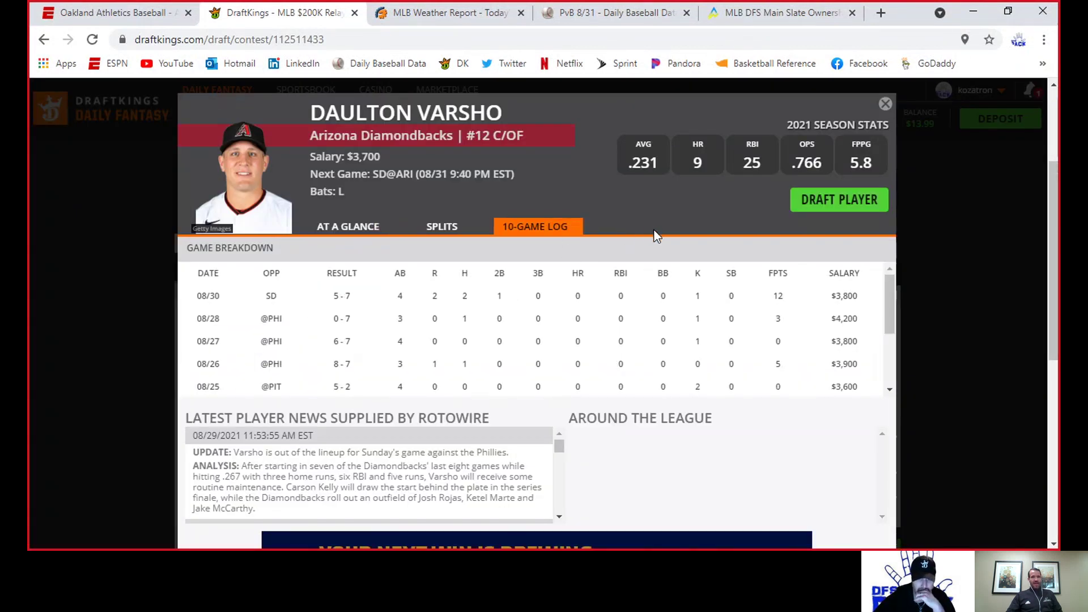
click(886, 103)
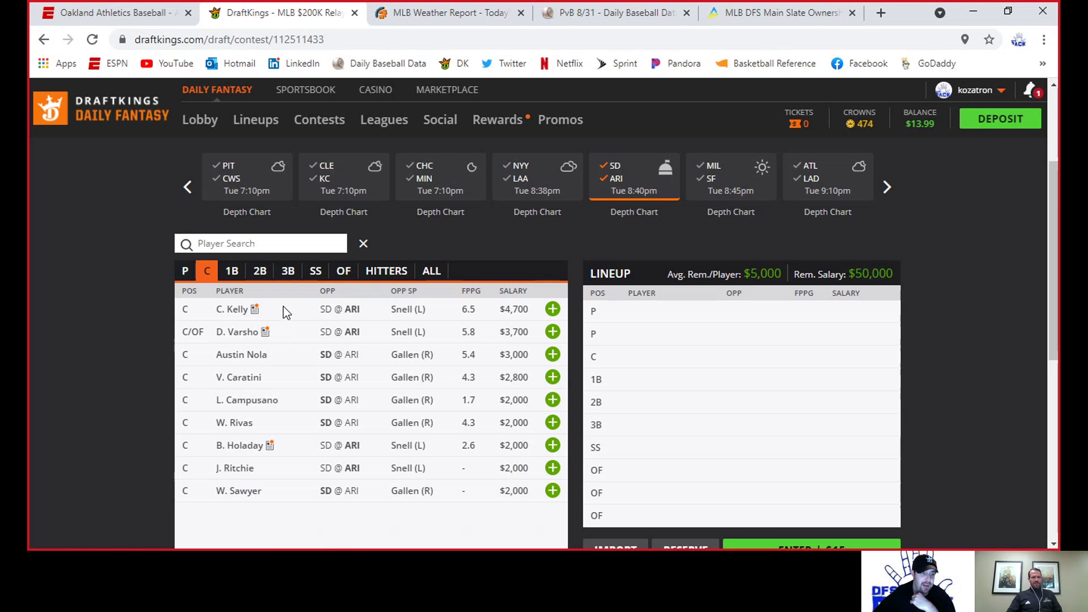
Review ARI first baseman Christian Walker's 10-game log, close his card and list the SD @ ARI second basemen
click(232, 273)
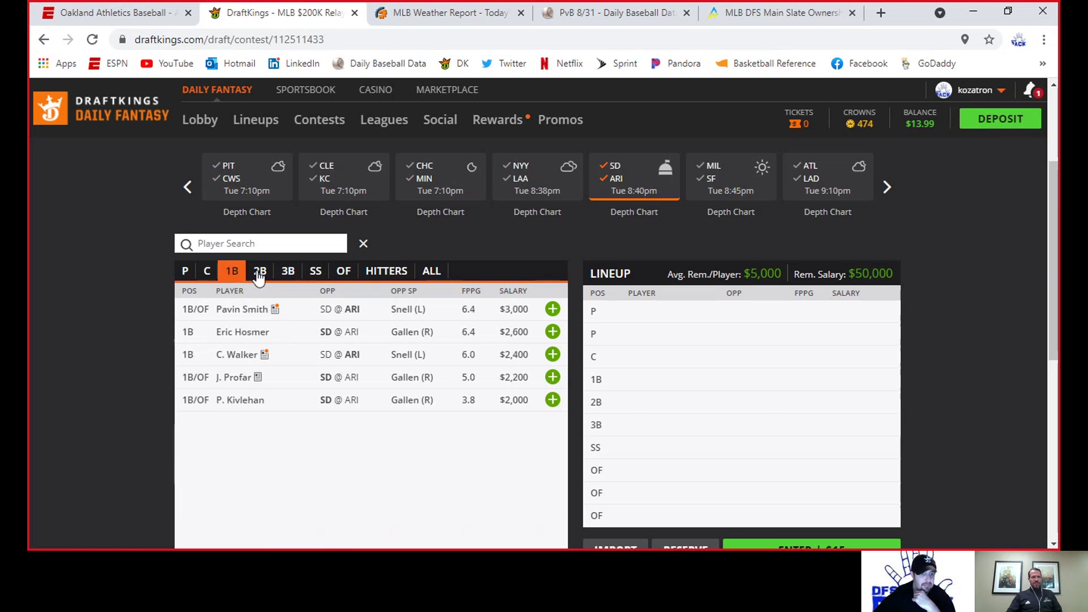
click(276, 315)
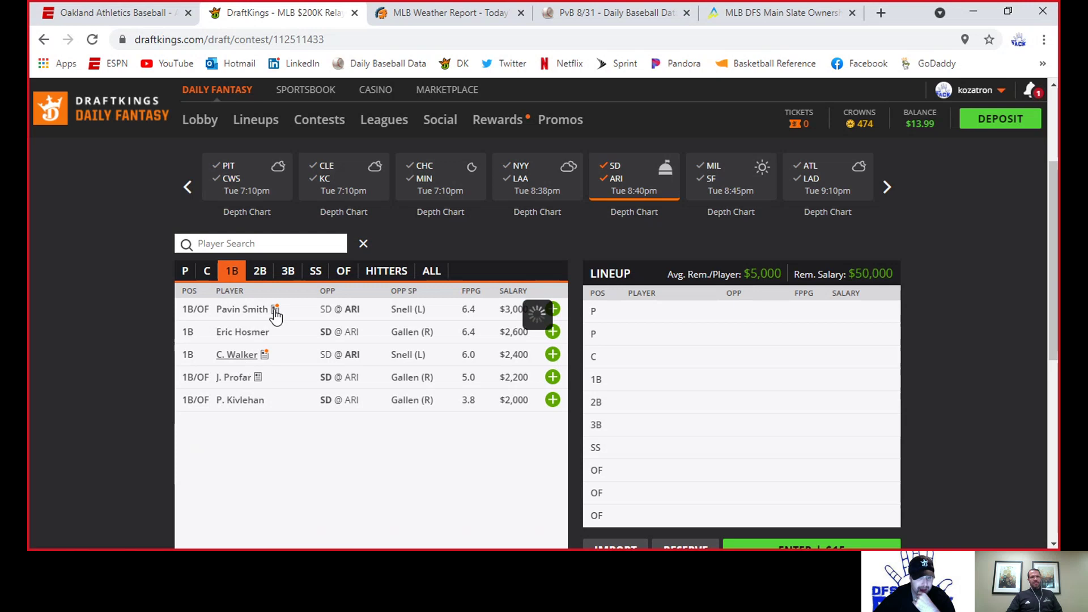
click(539, 227)
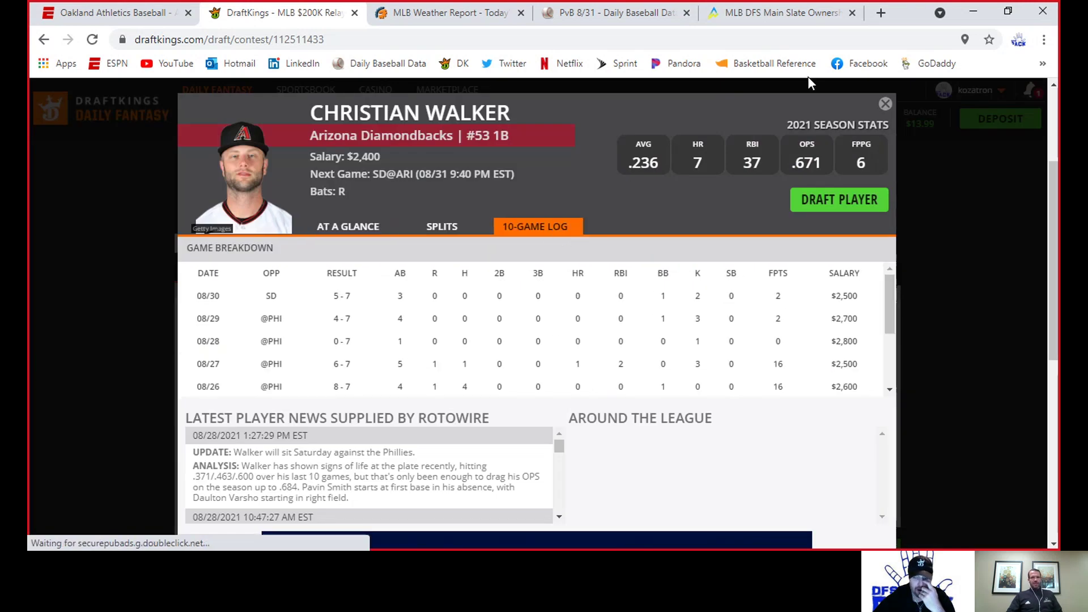
click(886, 105)
click(264, 270)
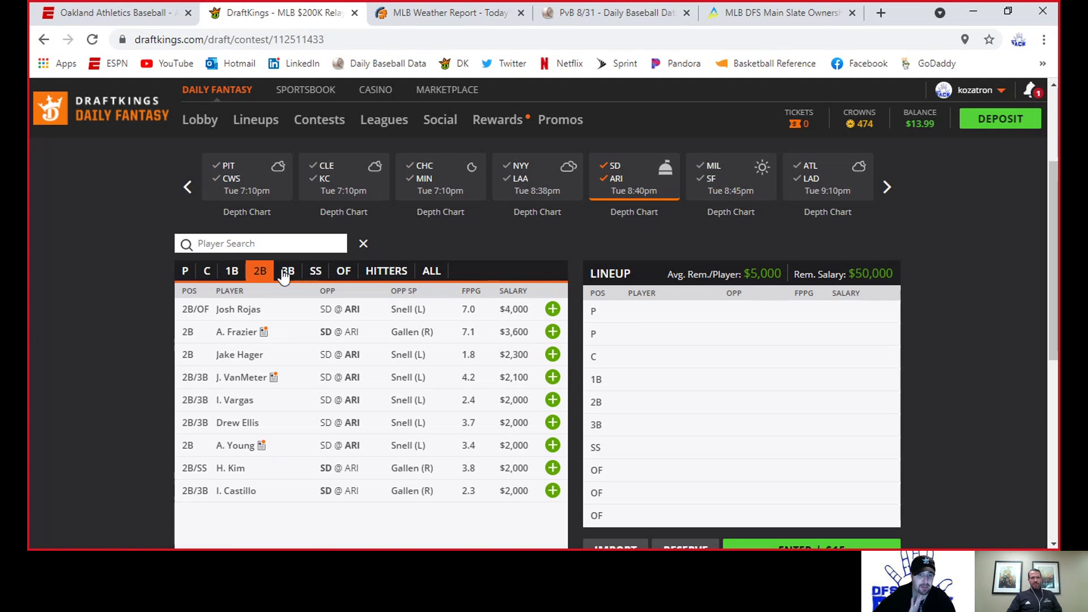
Browse the SD @ ARI third basemen and shortstops, review Nick Ahmed's 10-game log and close his card
click(284, 273)
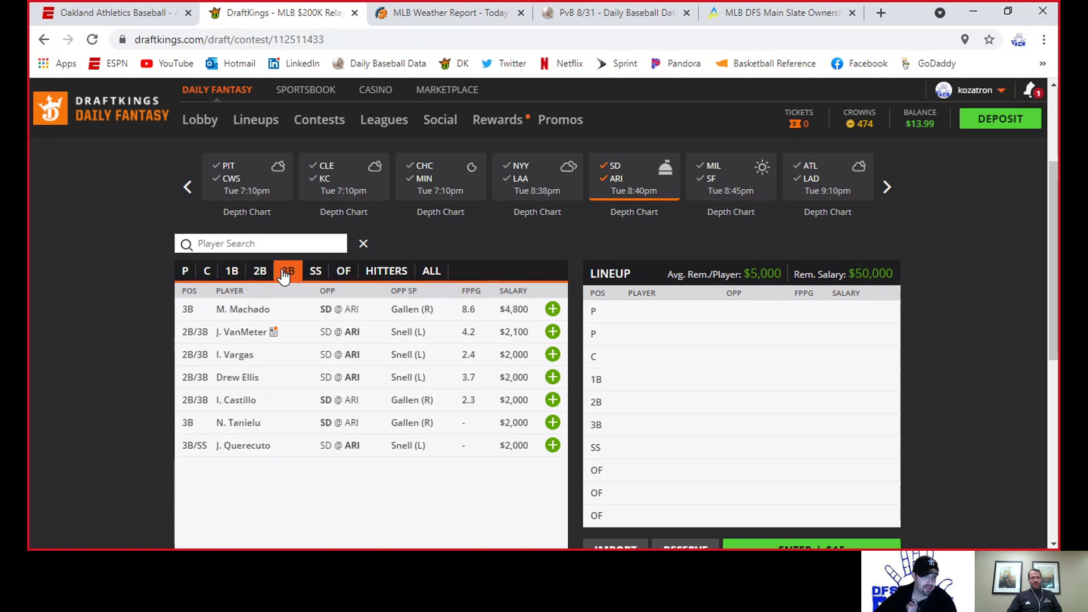
click(315, 272)
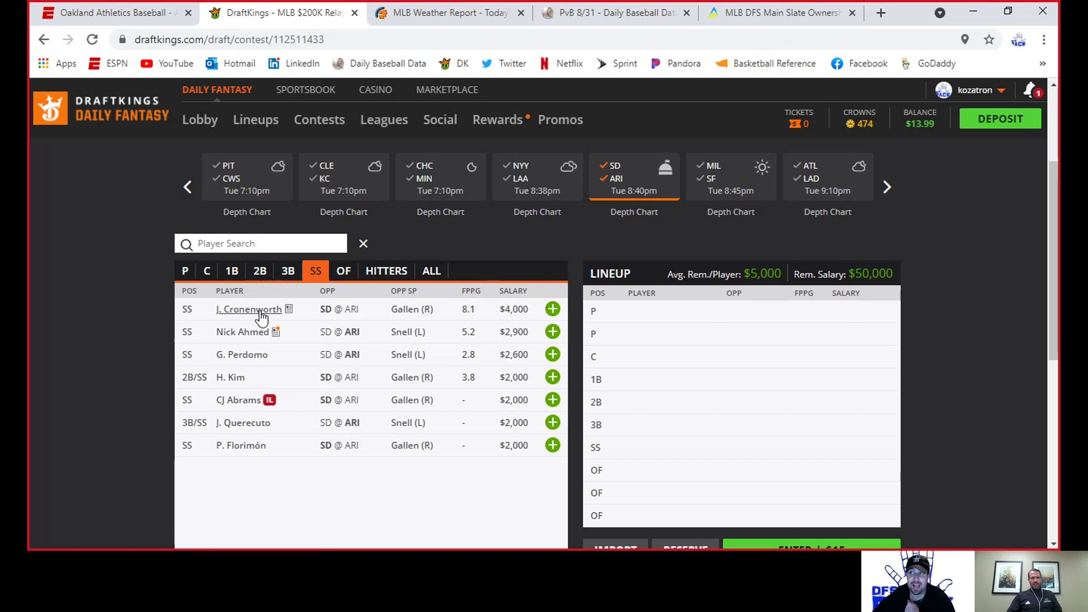
click(243, 333)
click(535, 229)
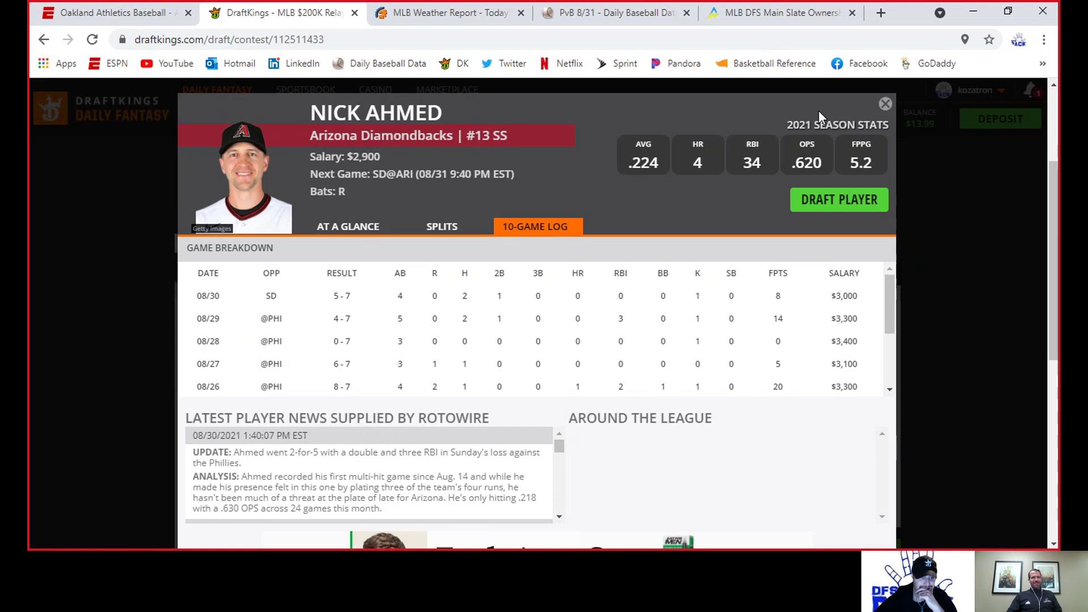
click(884, 105)
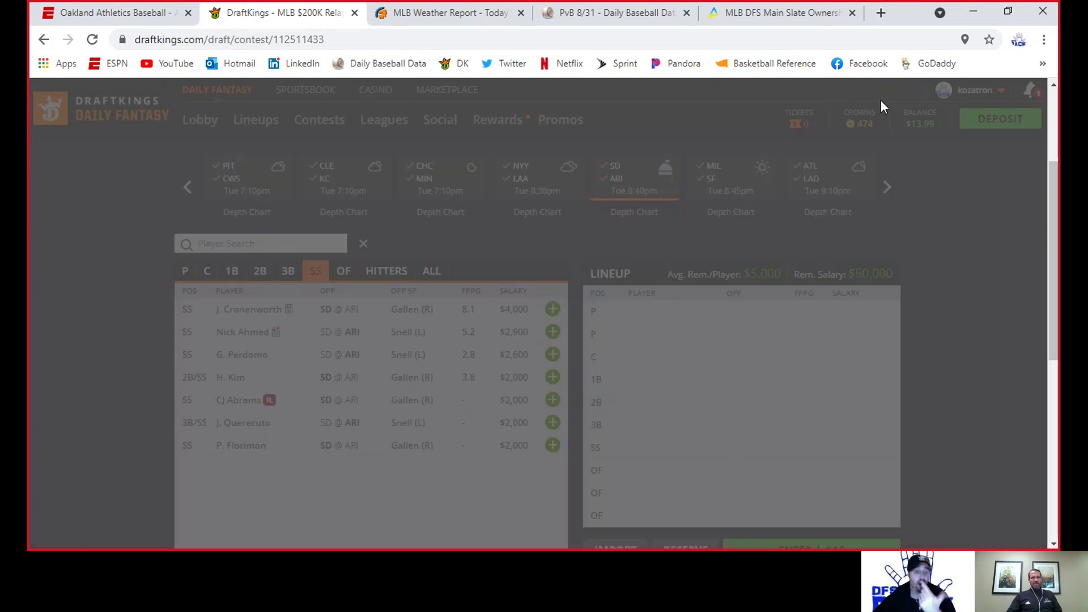
Switch the player list from SD @ ARI to the MIL @ SF game and list its pitchers
click(612, 167)
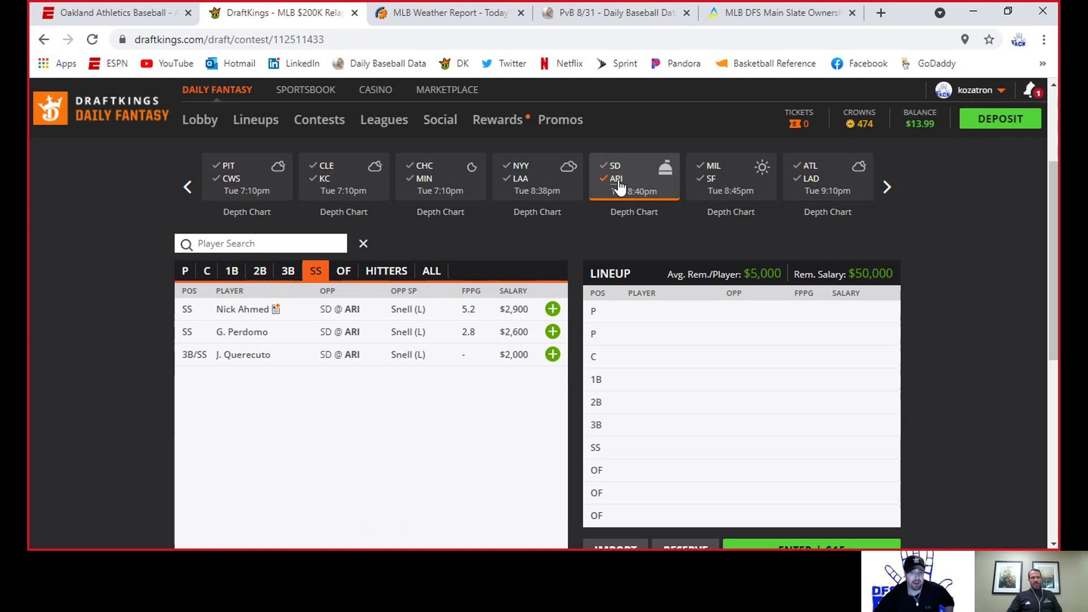
click(713, 168)
click(714, 167)
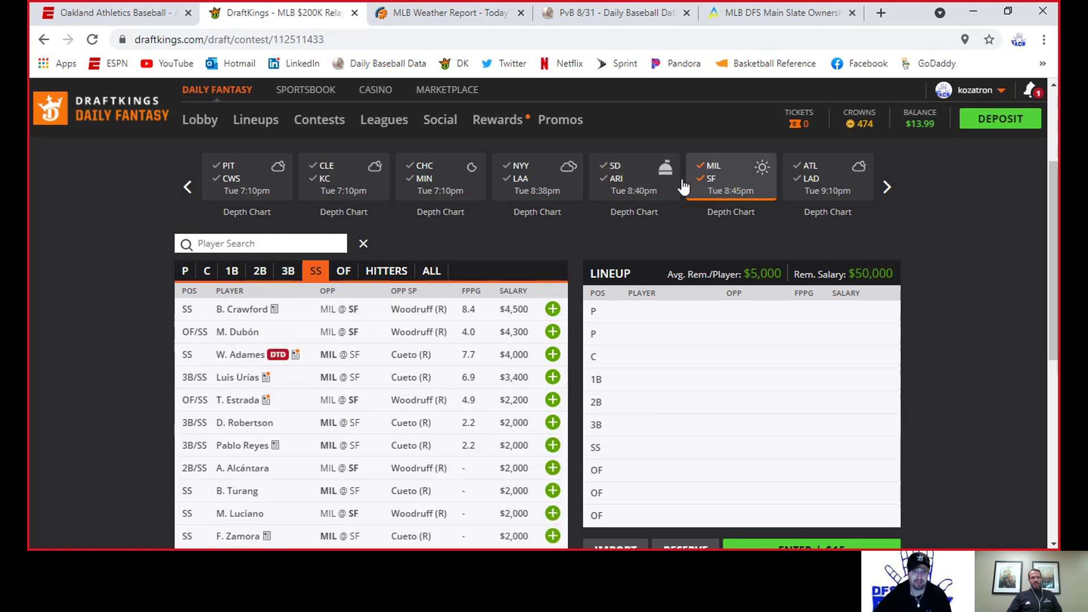
click(192, 273)
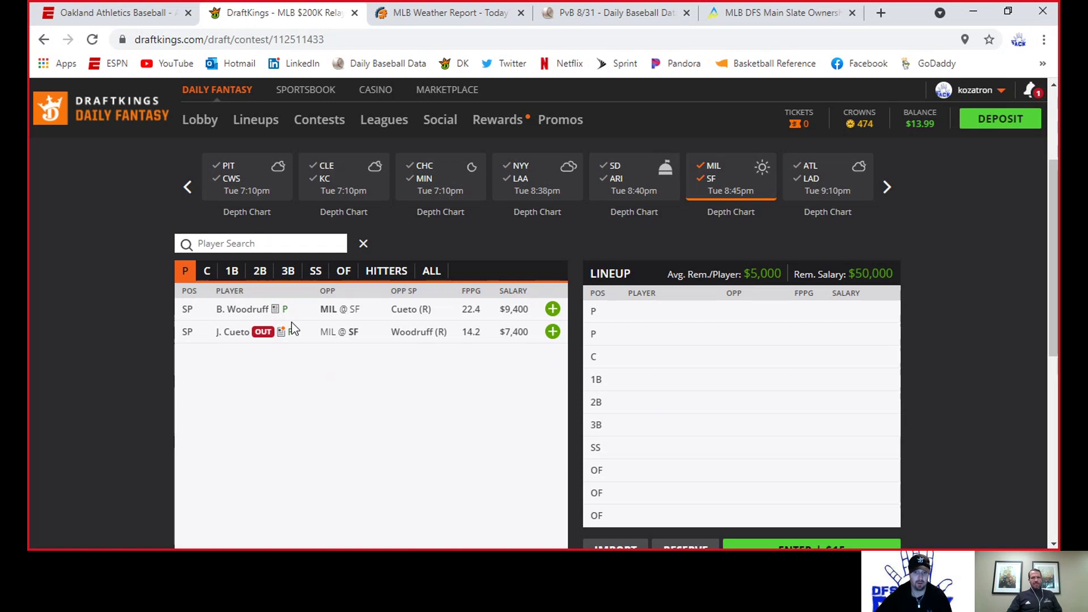
Find Christian Yelich among the MIL @ SF outfielders, review his full 10-game log and close his card
click(346, 274)
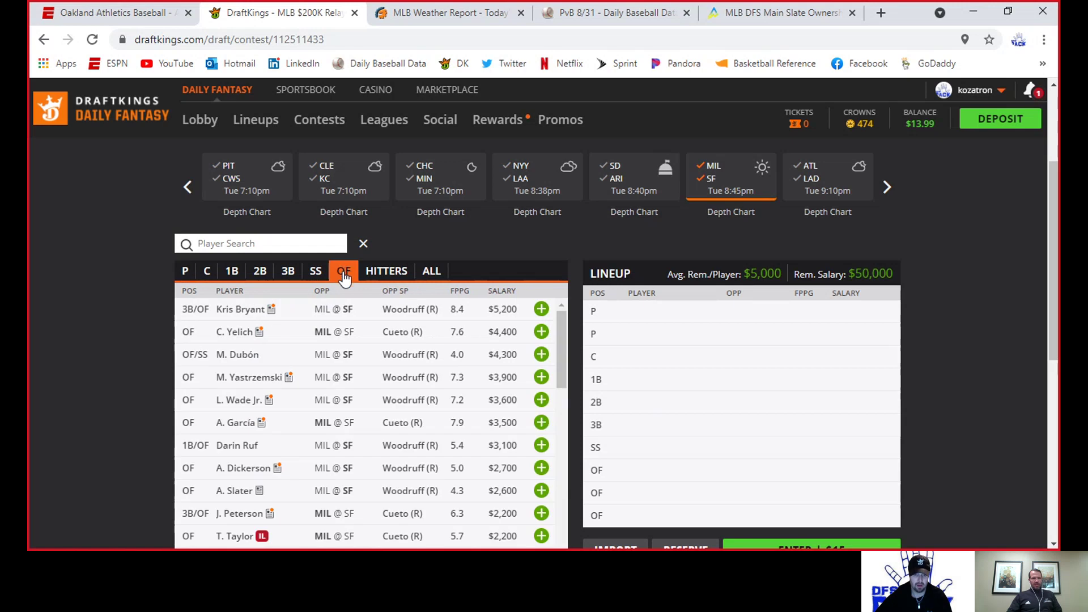
click(235, 334)
click(550, 229)
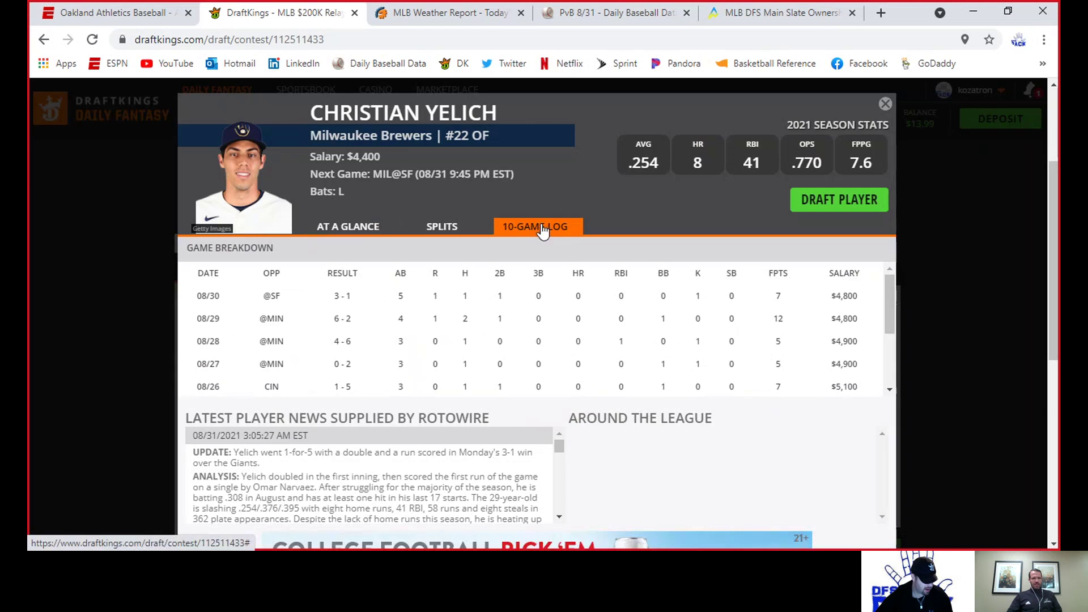
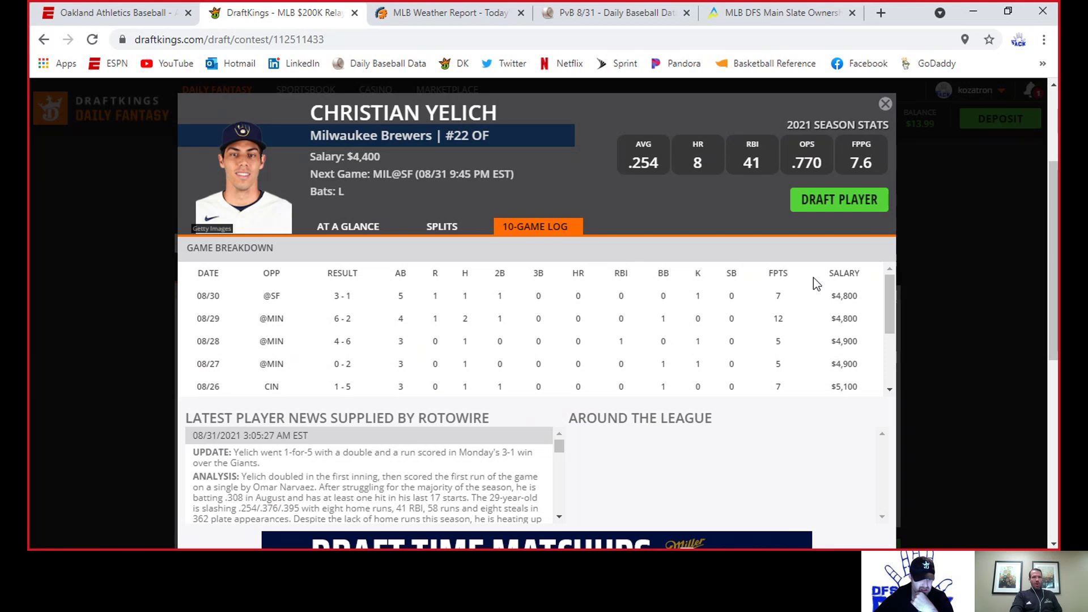
scroll(891, 289, down, 2)
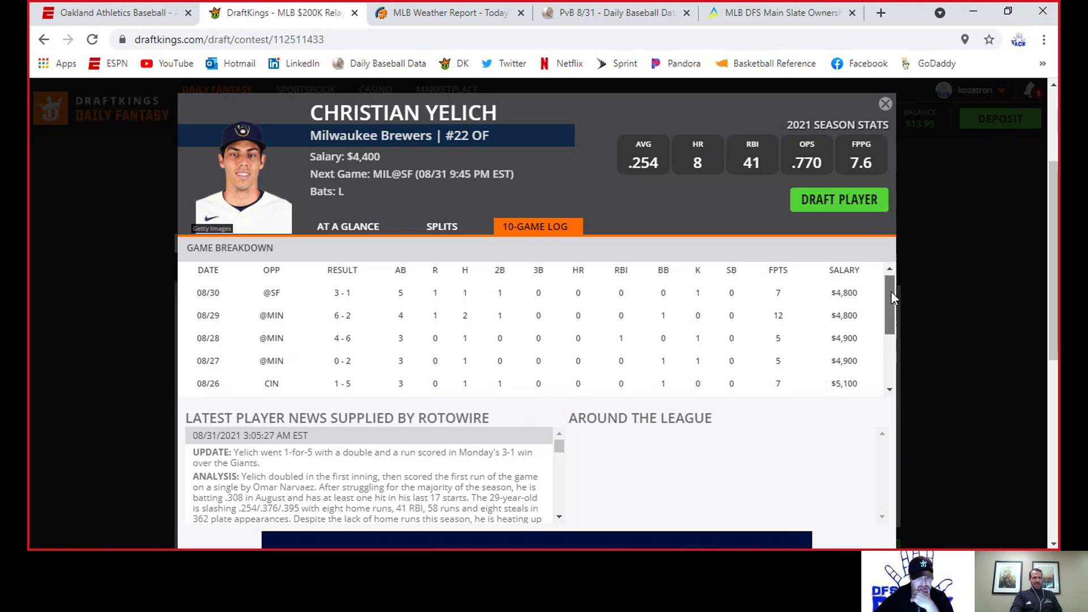
scroll(883, 318, down, 3)
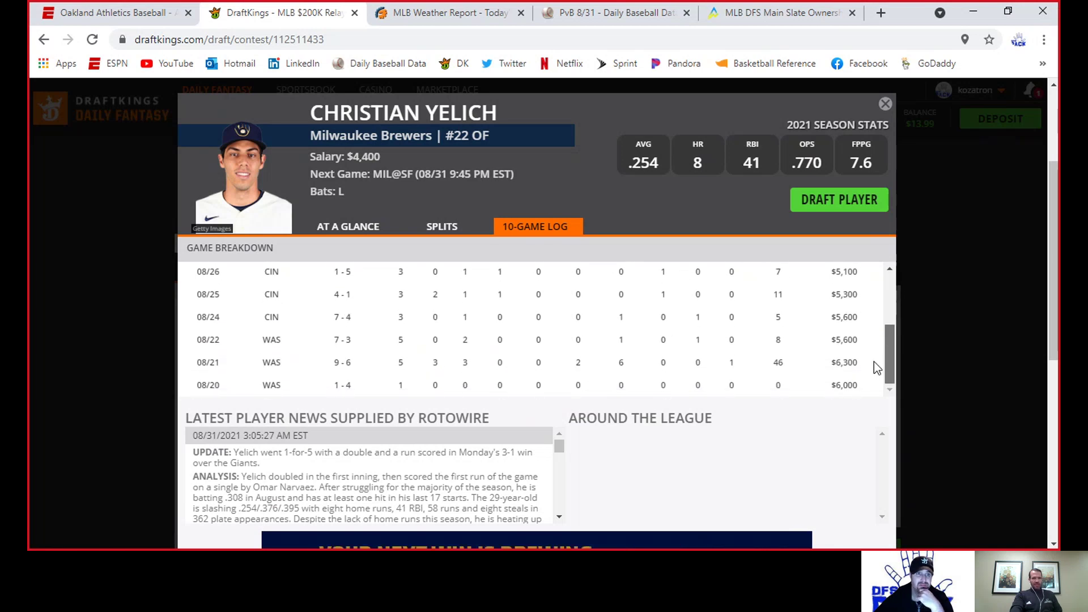
scroll(881, 329, up, 5)
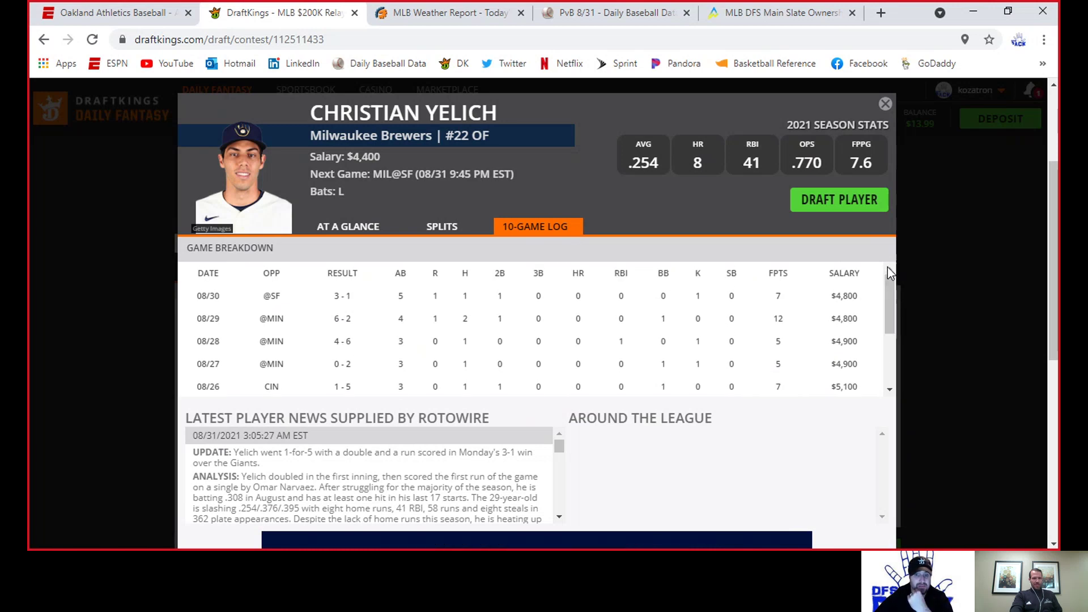
click(886, 103)
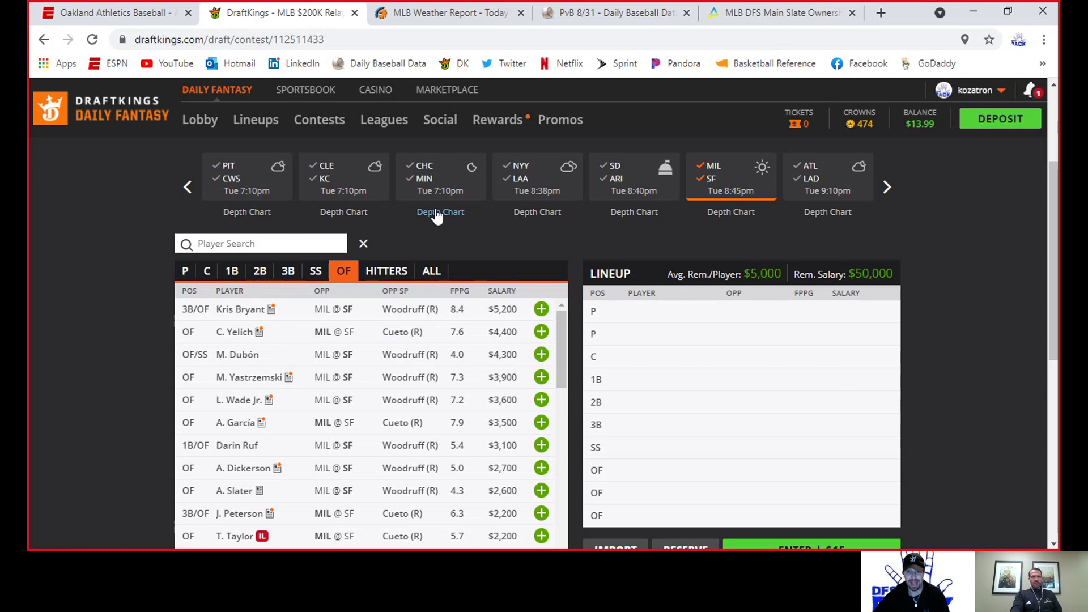
Filter the list to SD players only, review shortstop Jake Cronenworth's 10-game log, close his card and list the SD outfielders
click(713, 167)
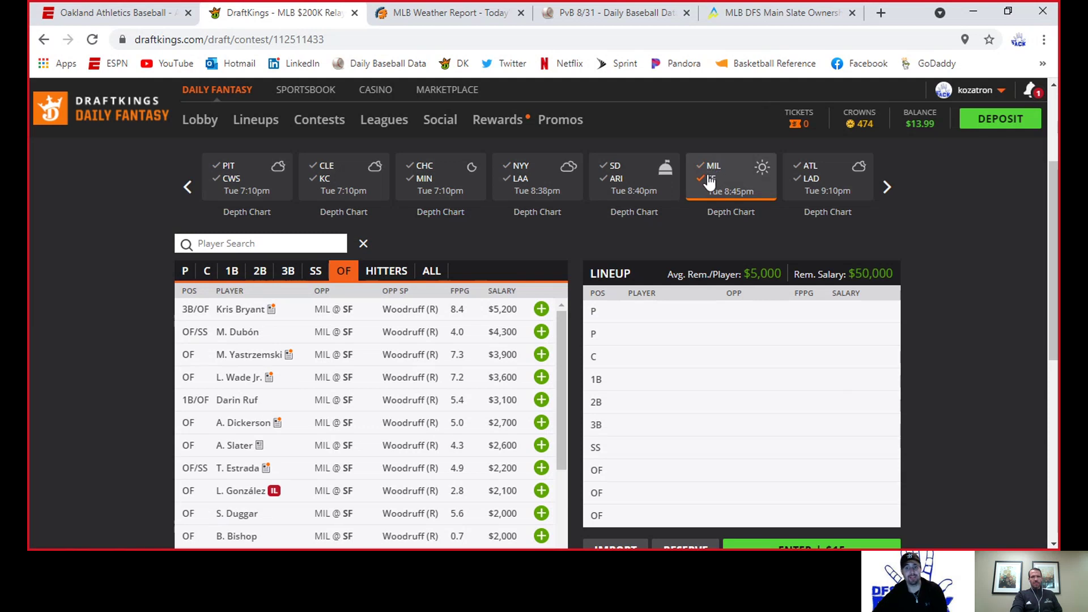
click(710, 180)
click(617, 168)
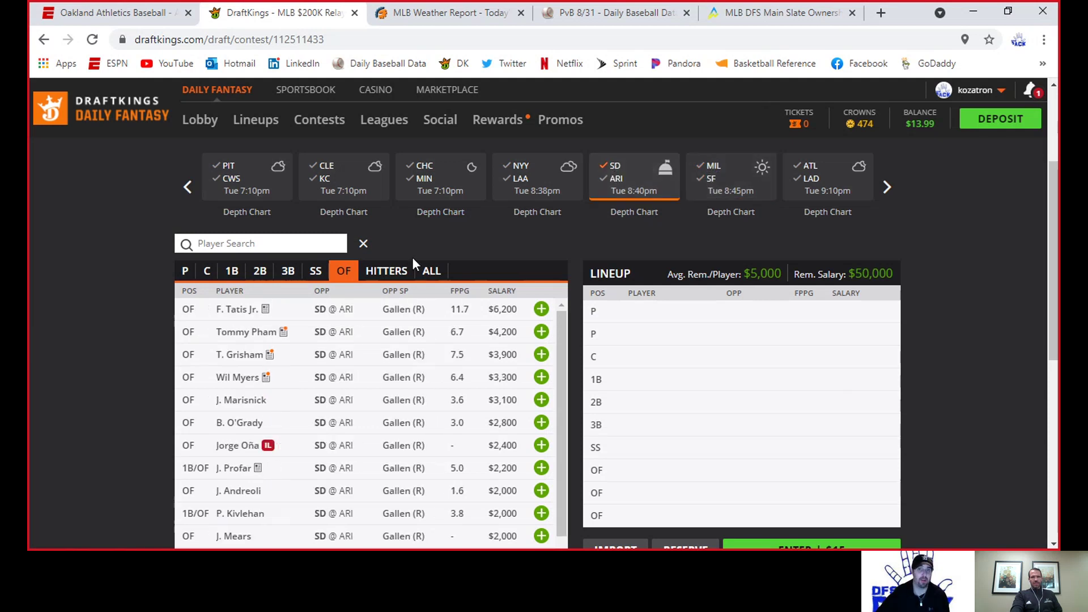
click(320, 274)
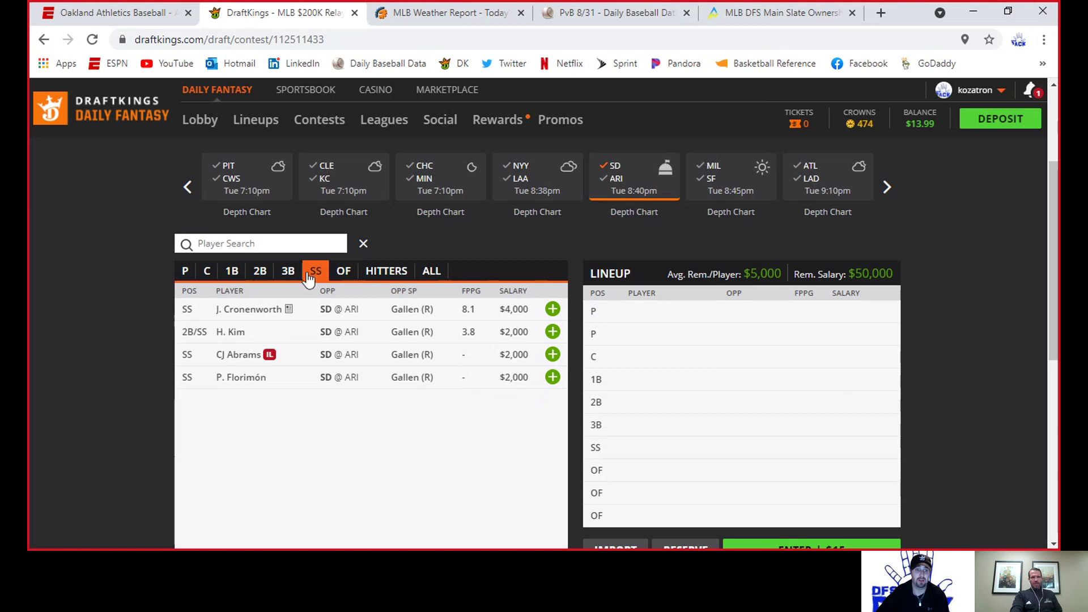
click(250, 311)
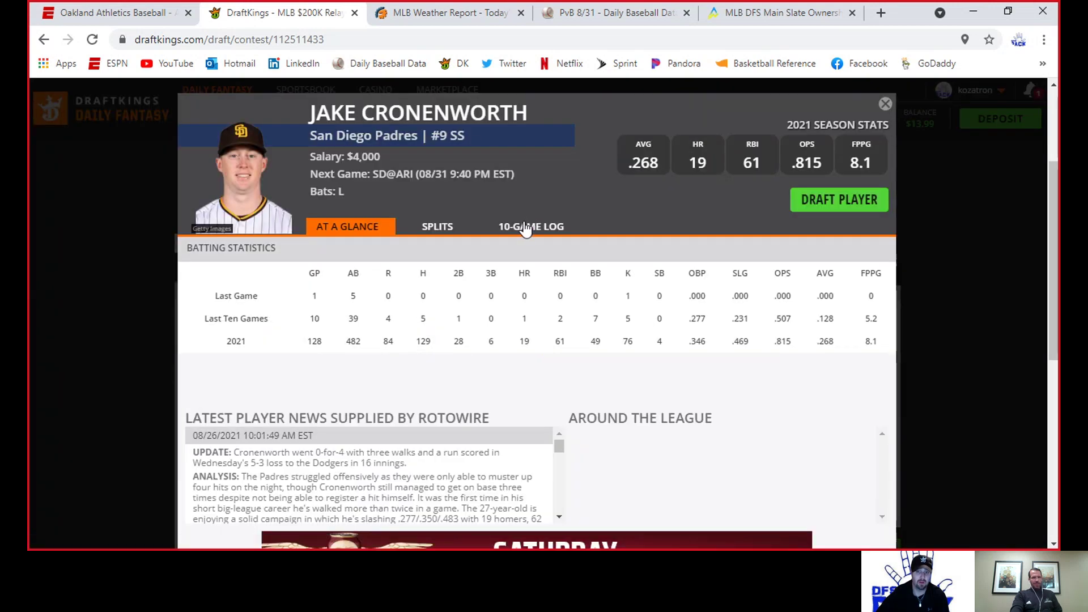
click(527, 225)
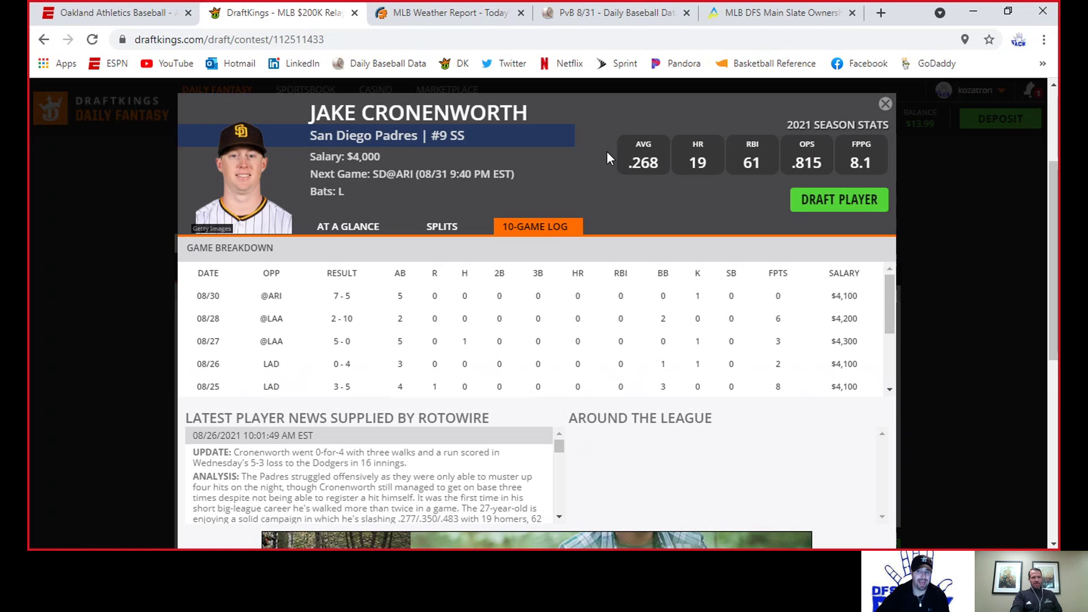
click(886, 105)
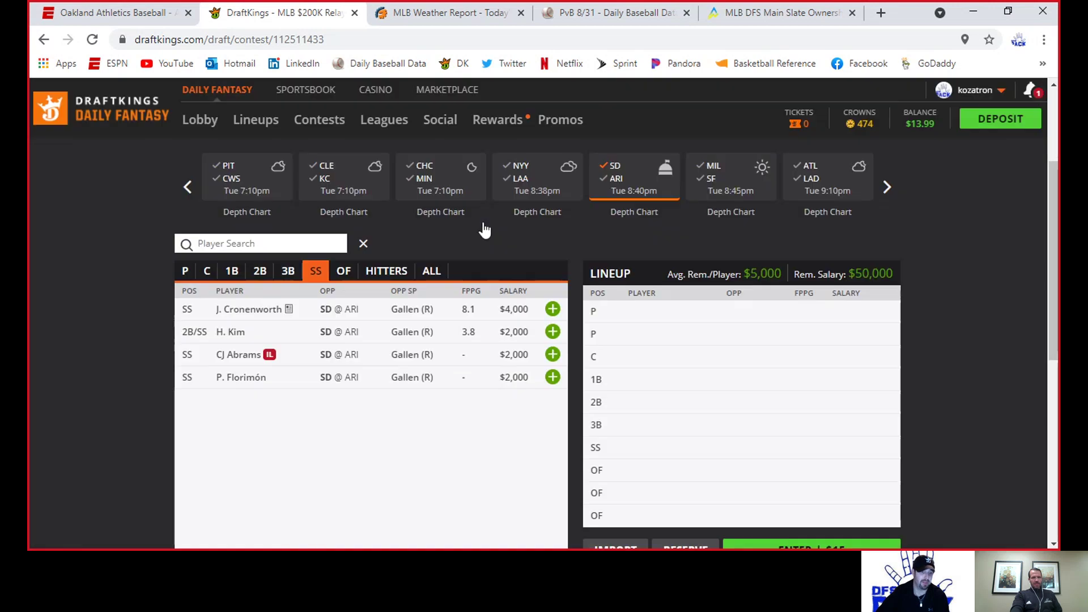
click(348, 279)
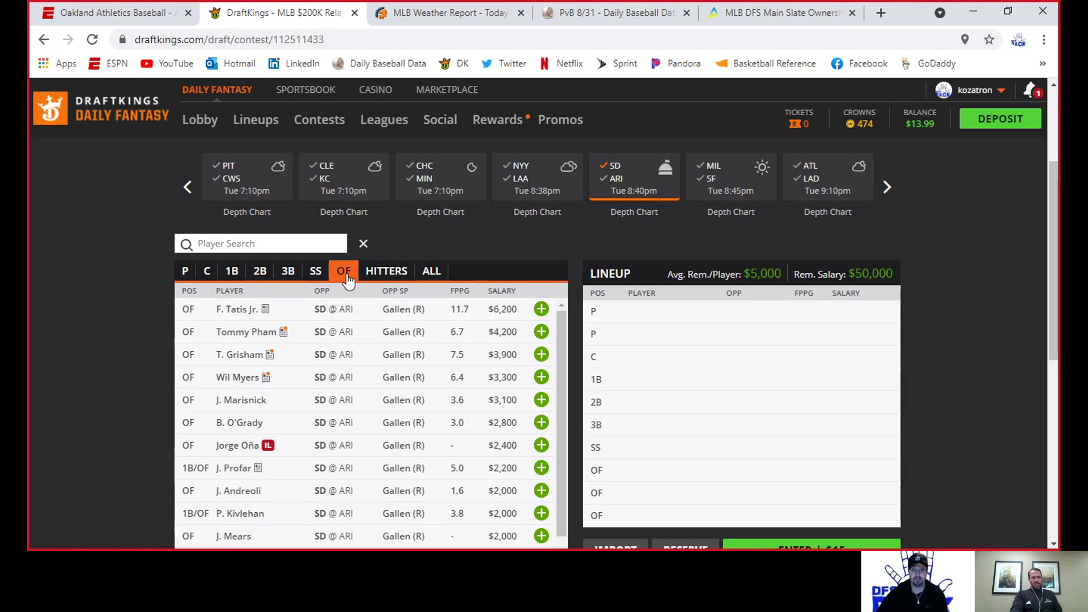
Switch the player list to the ATL @ LAD game and browse its pitchers, outfielders, shortstops, third basemen and second basemen
click(619, 170)
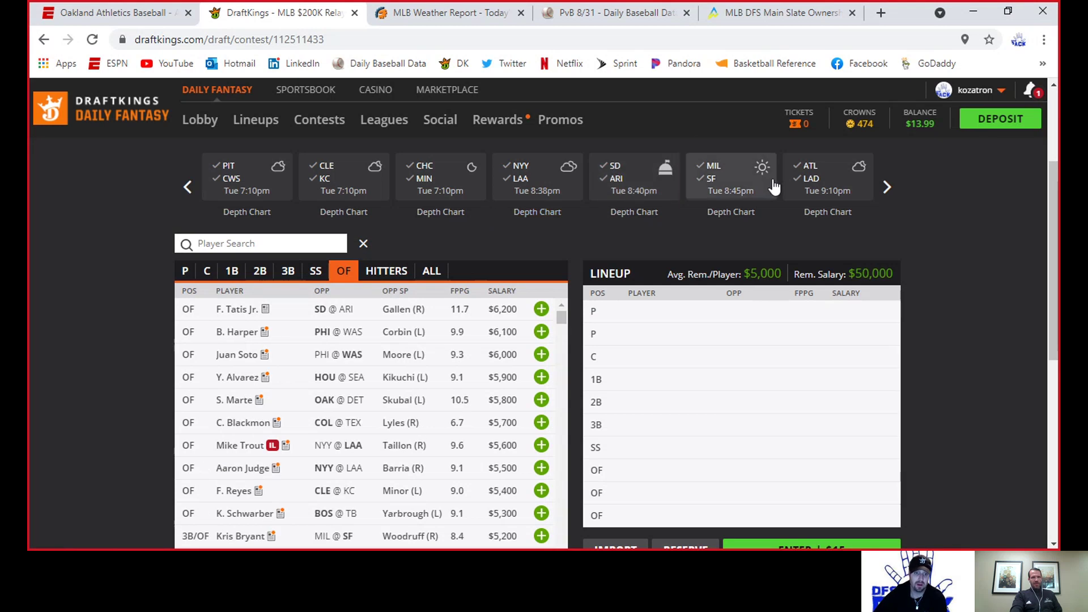
click(811, 185)
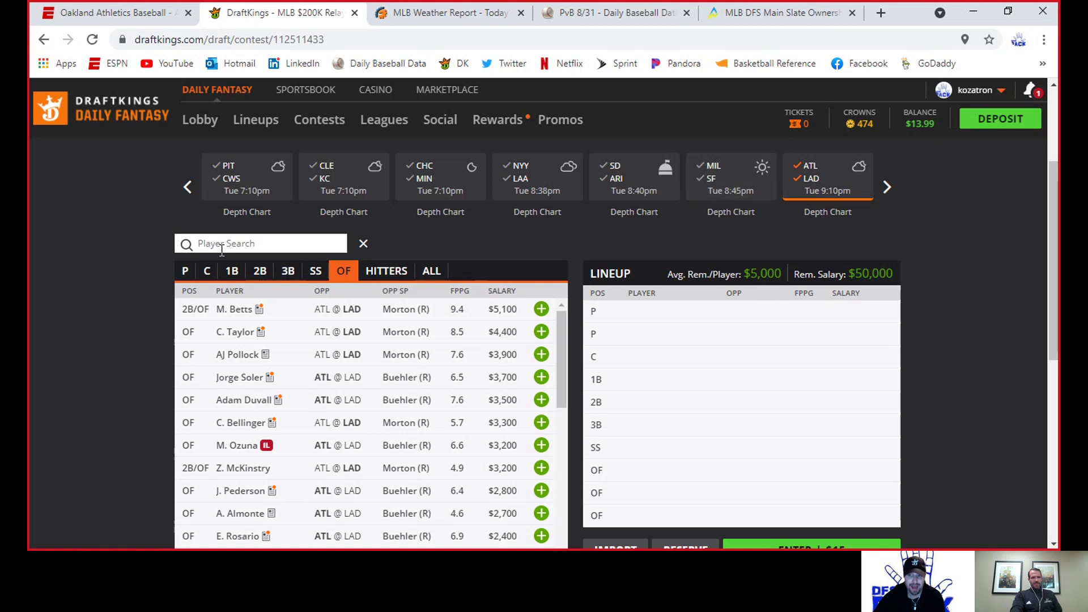
click(185, 271)
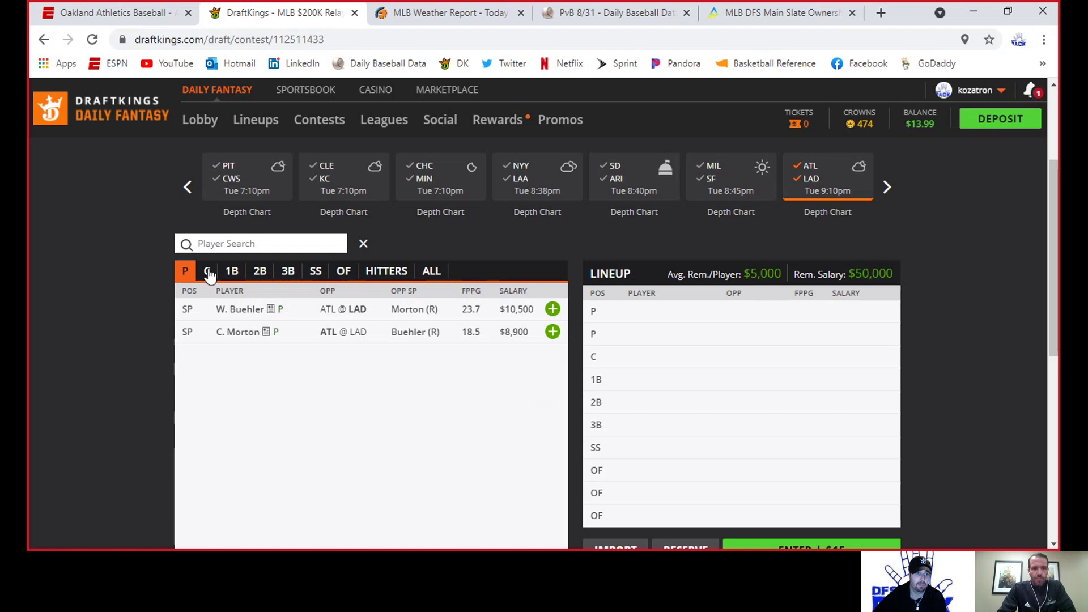
click(345, 273)
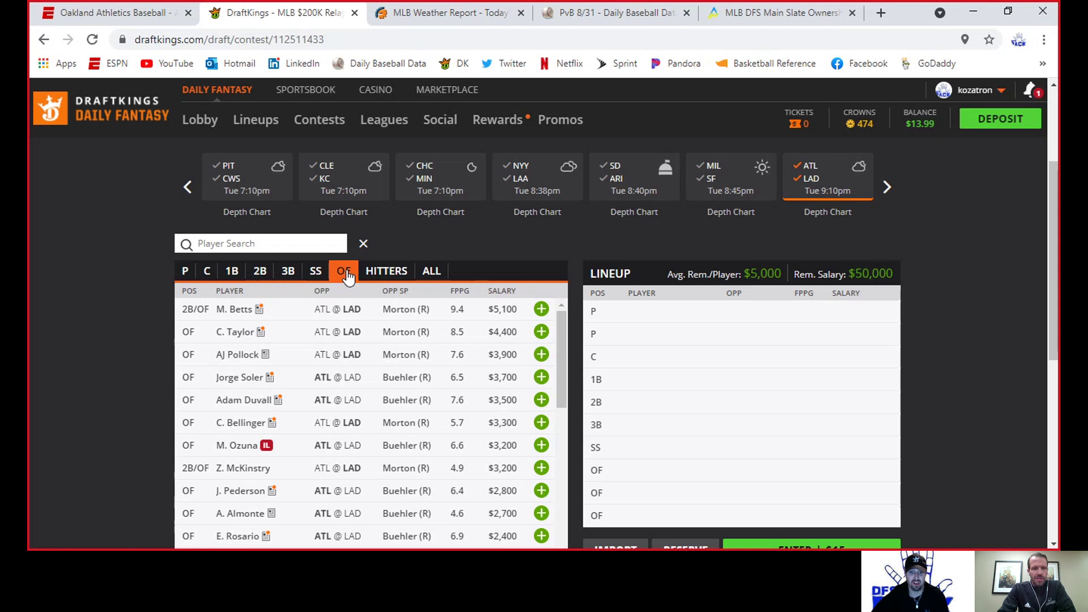
click(318, 274)
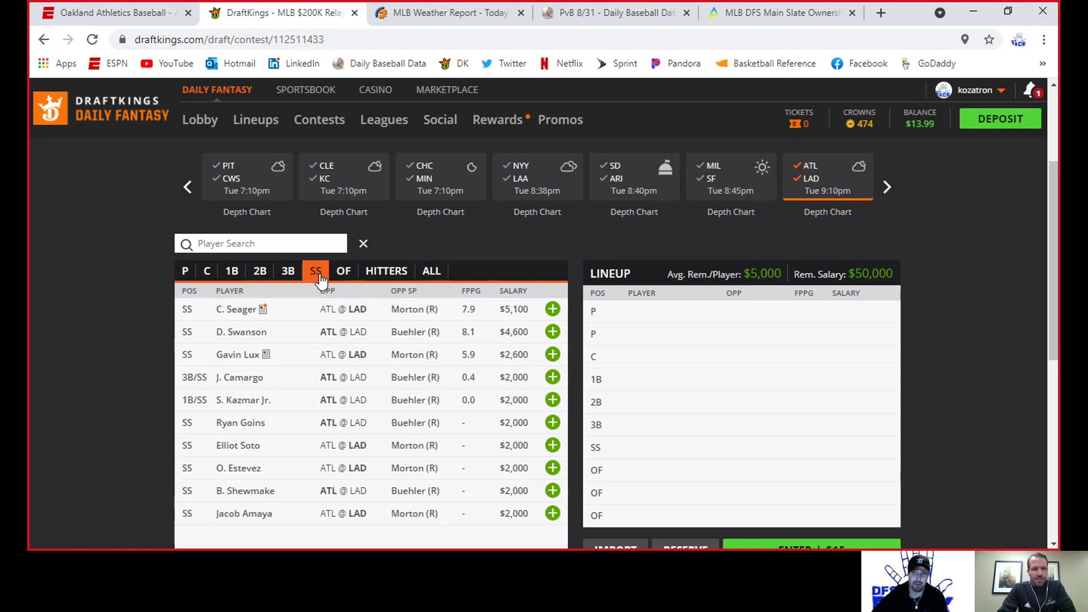
click(293, 275)
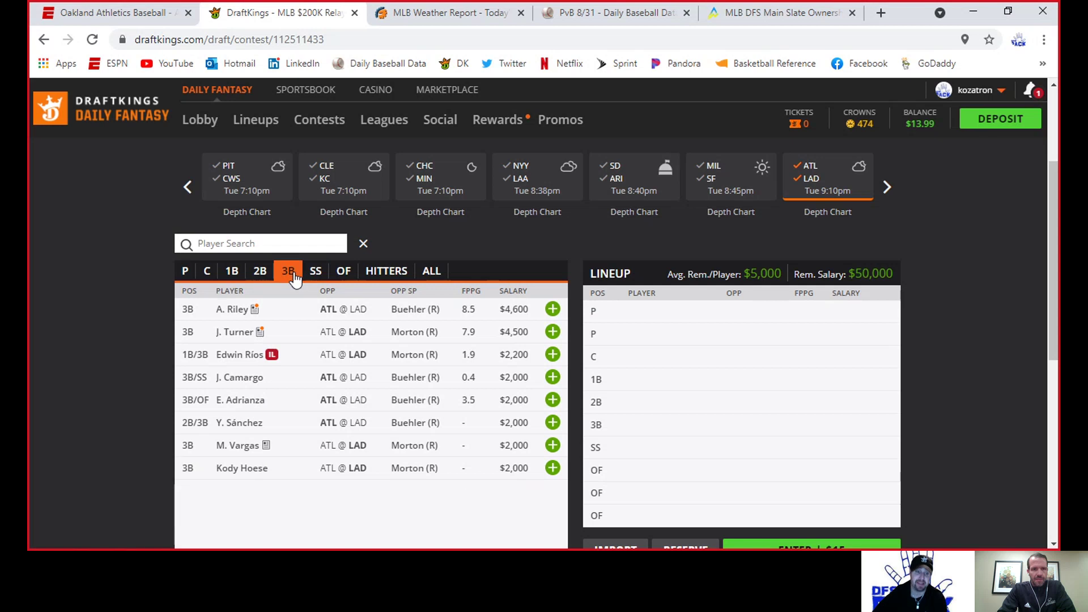
click(260, 276)
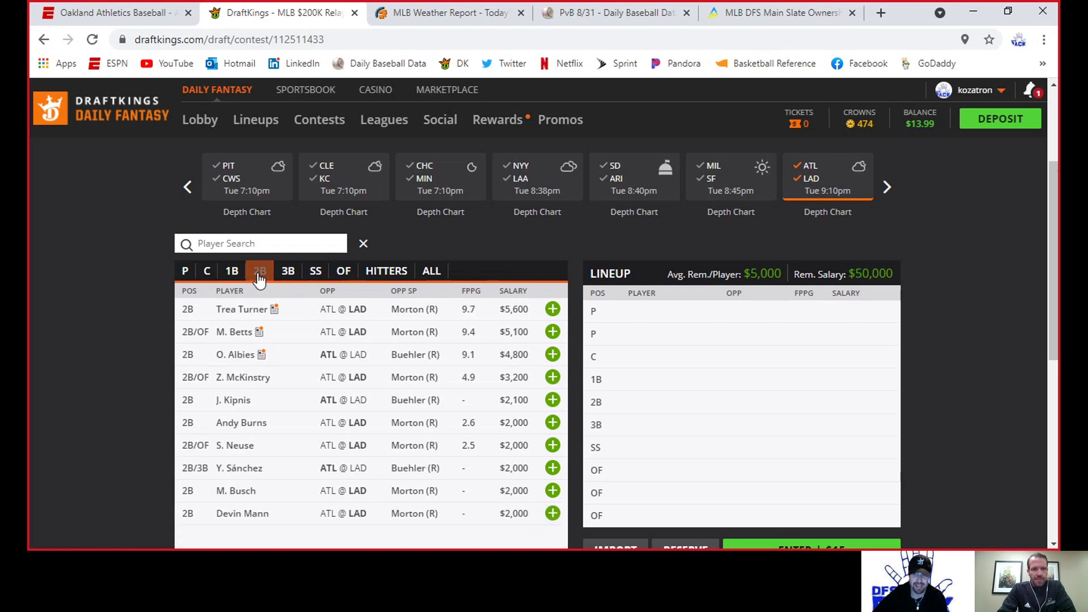
Find Charlie Morton among the ATL @ LAD pitchers, review his 10-game log and close his card
click(182, 274)
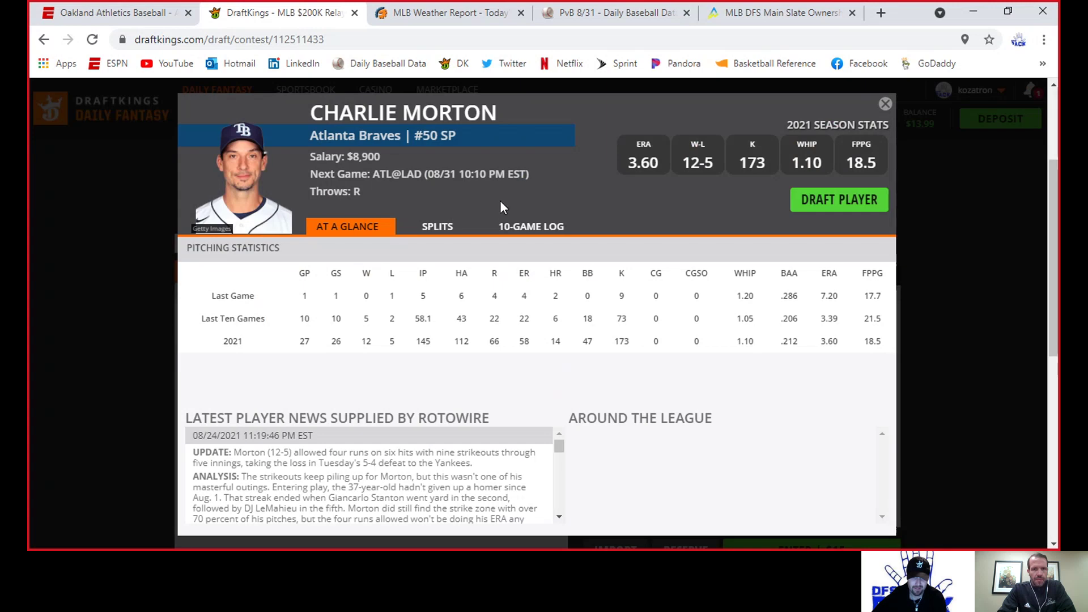
click(507, 229)
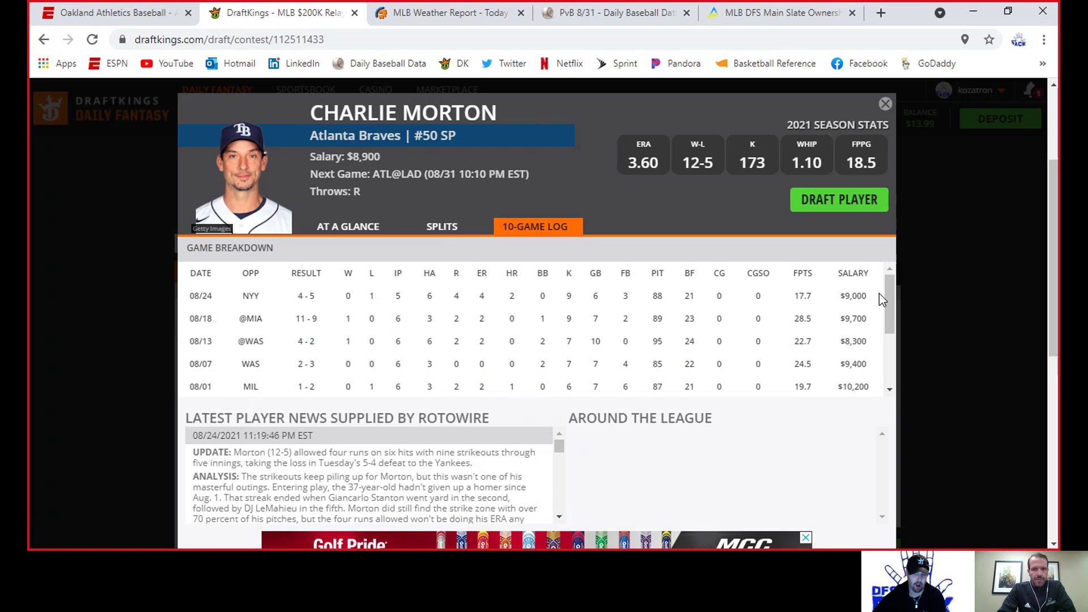
mouse_move(888, 298)
mouse_down()
mouse_move(891, 359)
mouse_move(889, 276)
mouse_move(885, 334)
mouse_move(883, 283)
mouse_up()
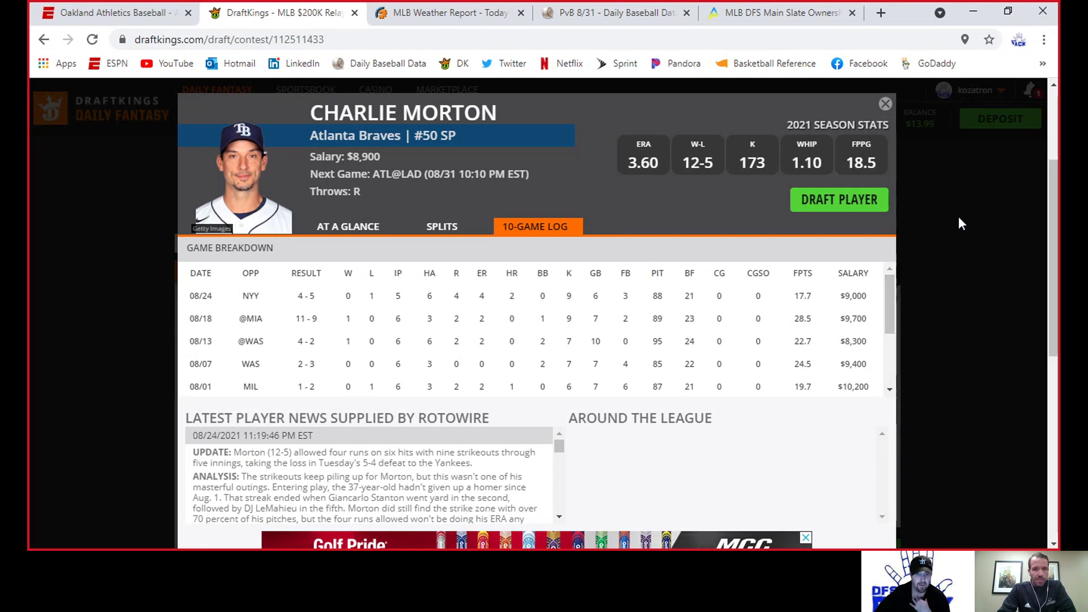
click(885, 105)
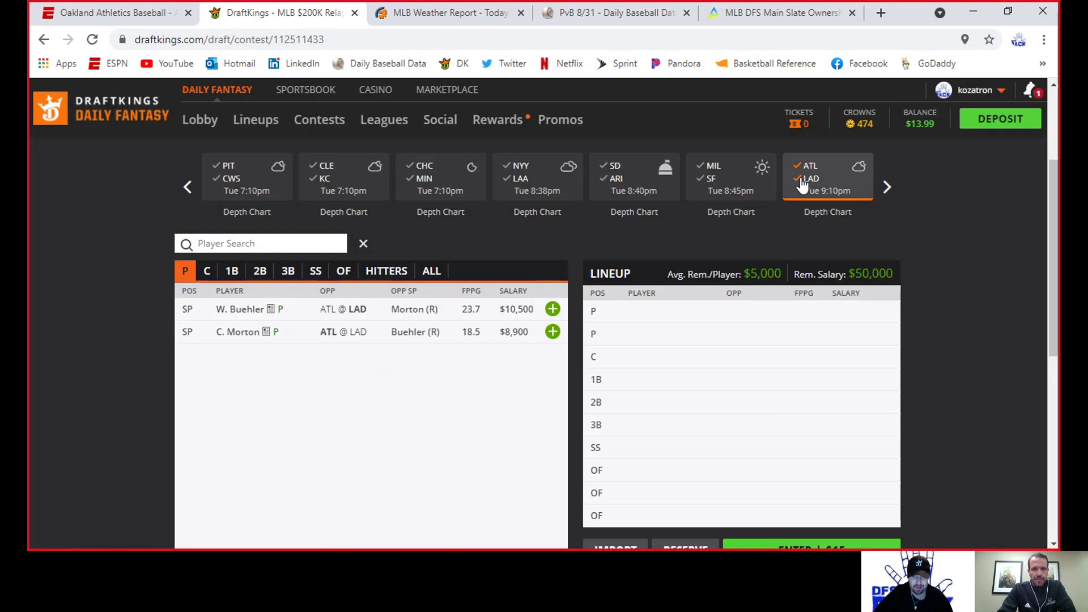
Switch the pitcher list from ATL @ LAD to the HOU @ SEA game
click(799, 180)
click(798, 166)
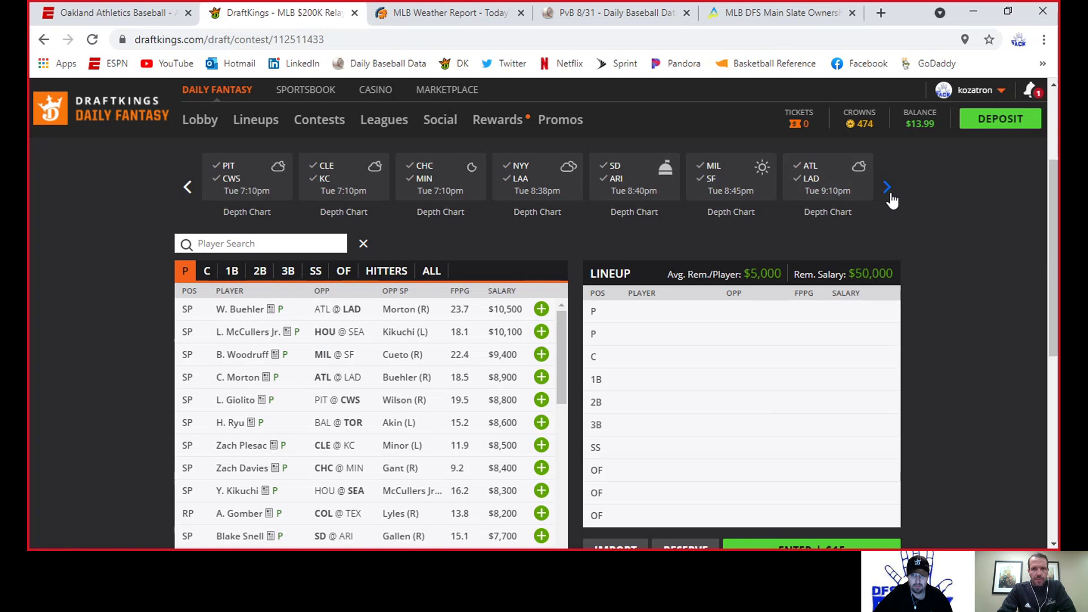
click(890, 196)
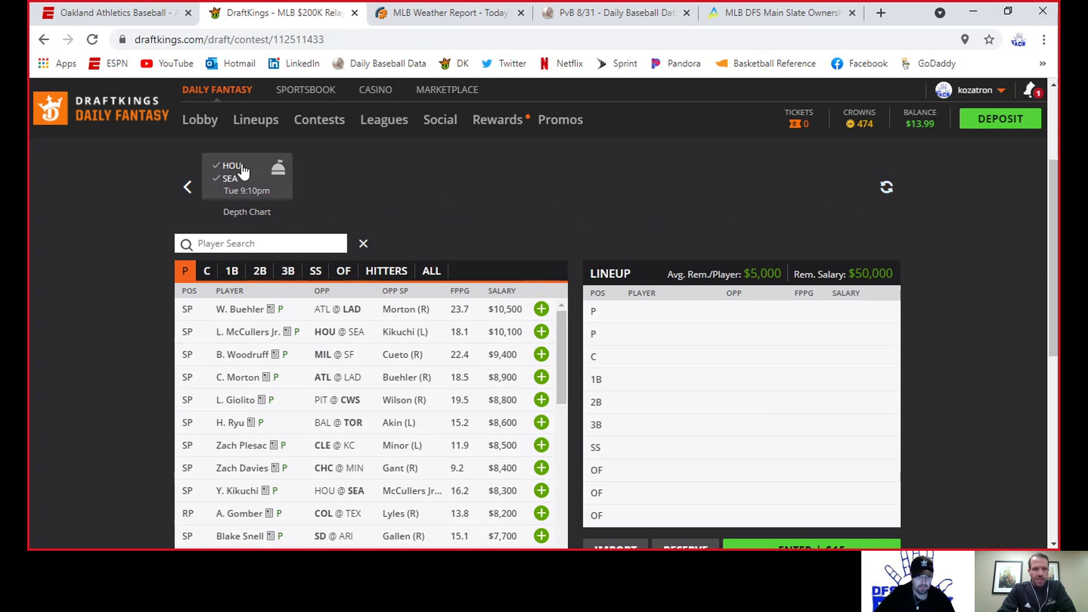
click(234, 179)
click(234, 179)
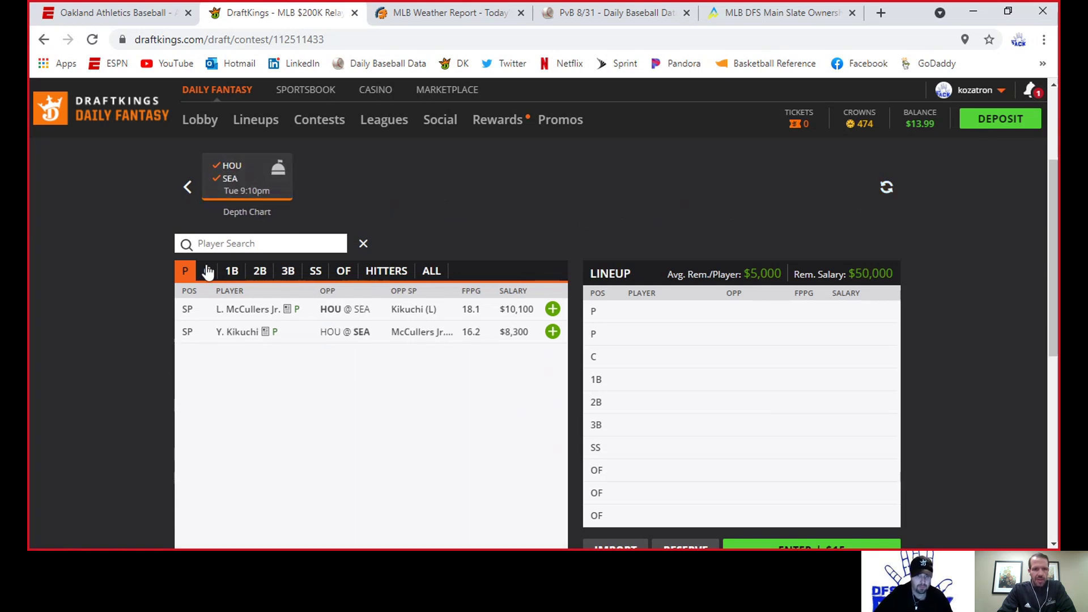
Review Seattle pitcher Yusei Kikuchi's 10-game log and close his card
click(238, 333)
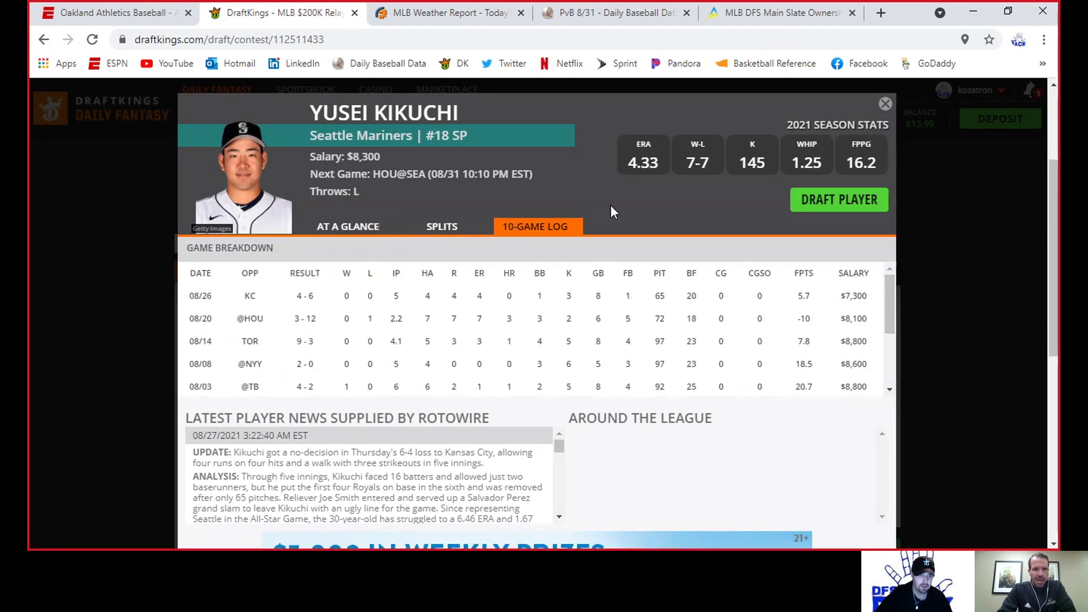
click(886, 104)
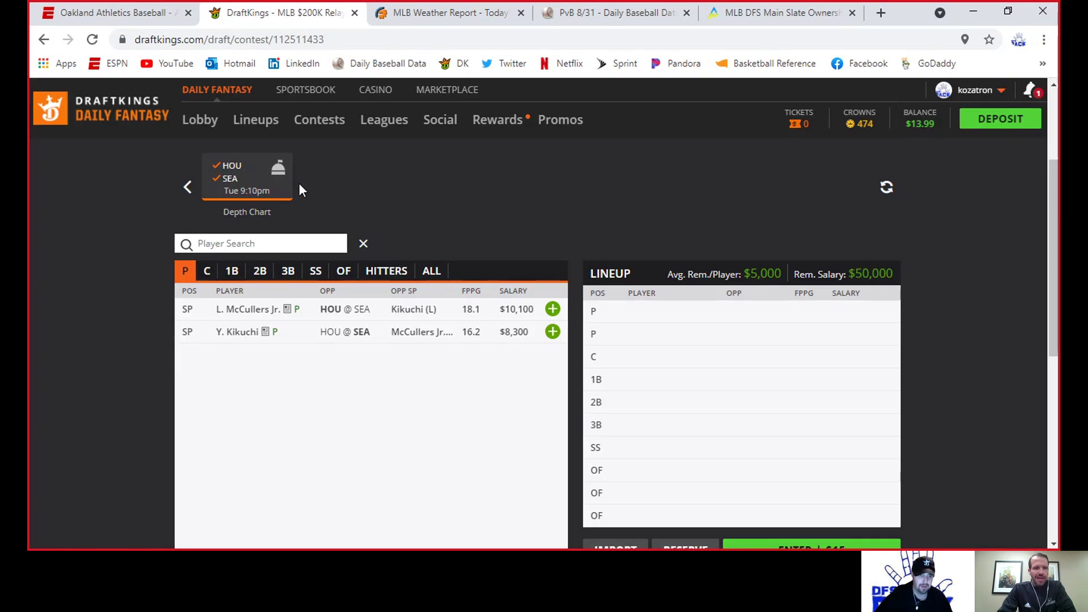
Filter the list to HOU players only and browse the outfielders, shortstops, third basemen, second basemen and first basemen
click(233, 180)
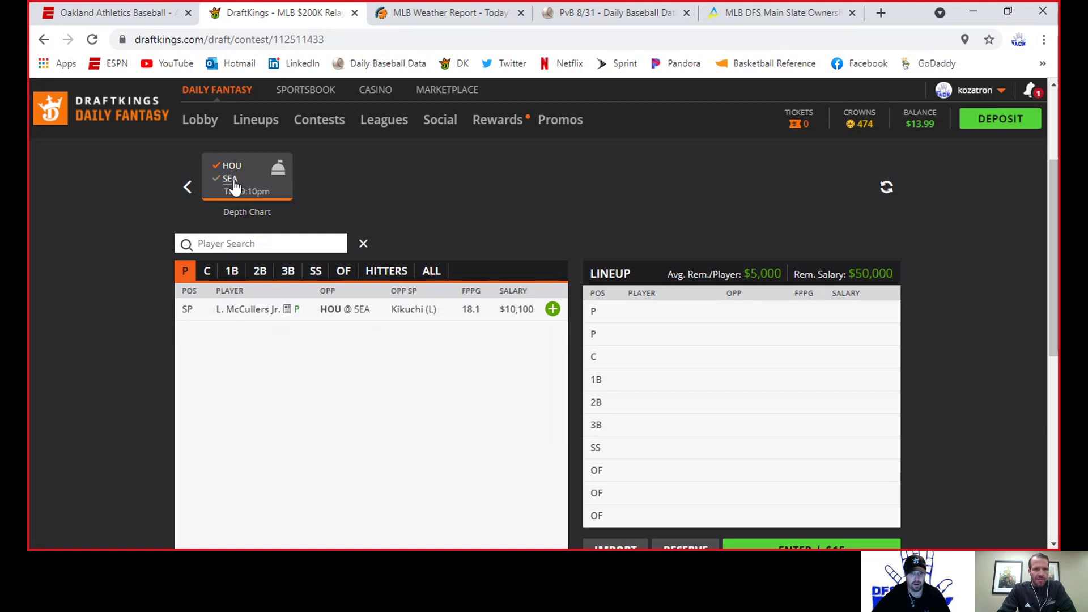
click(344, 272)
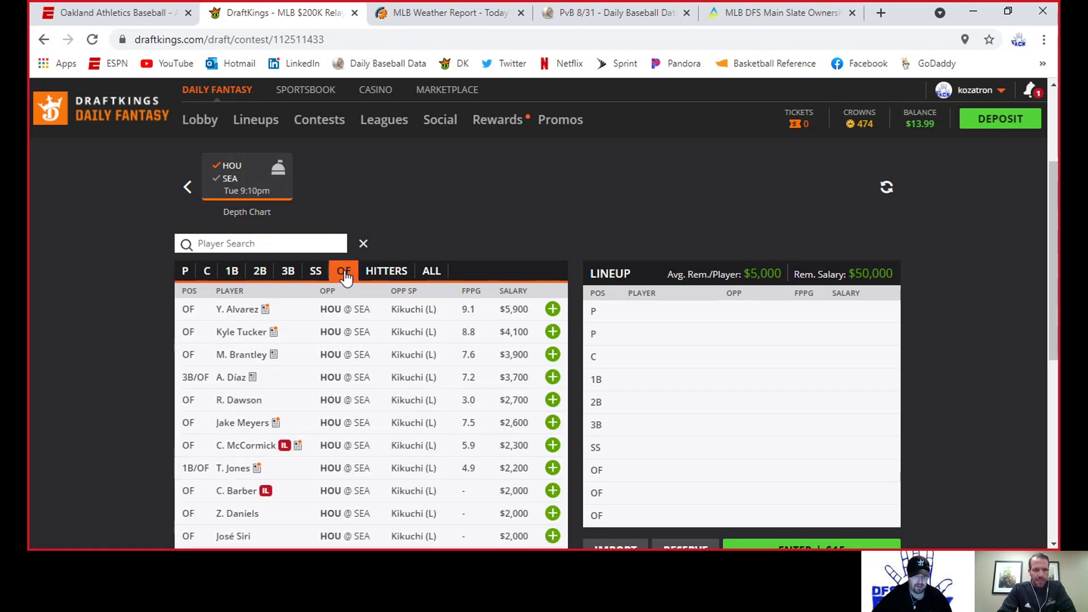
click(319, 275)
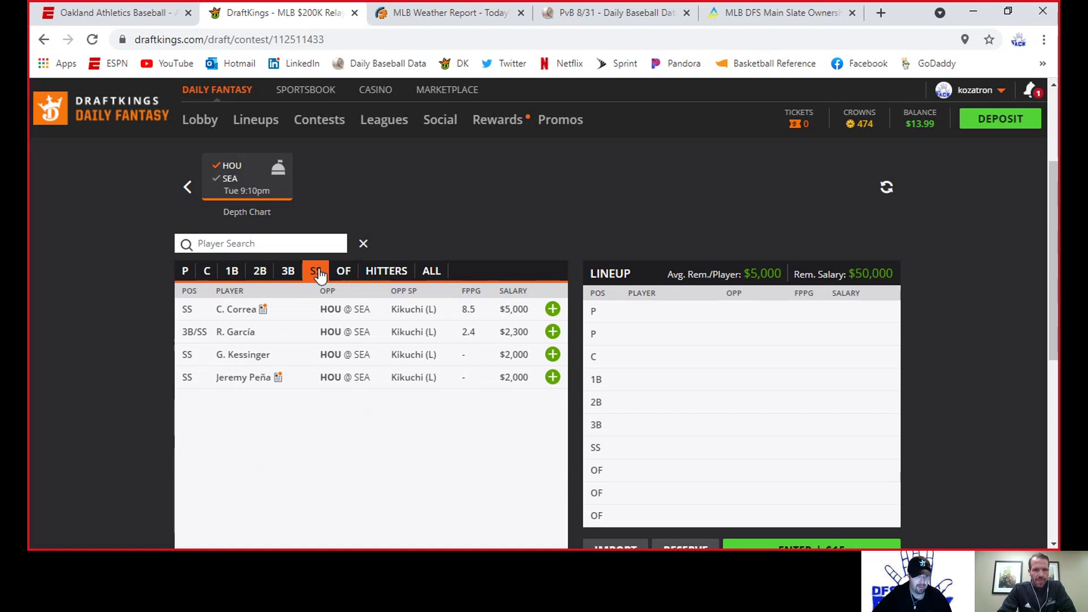
click(290, 276)
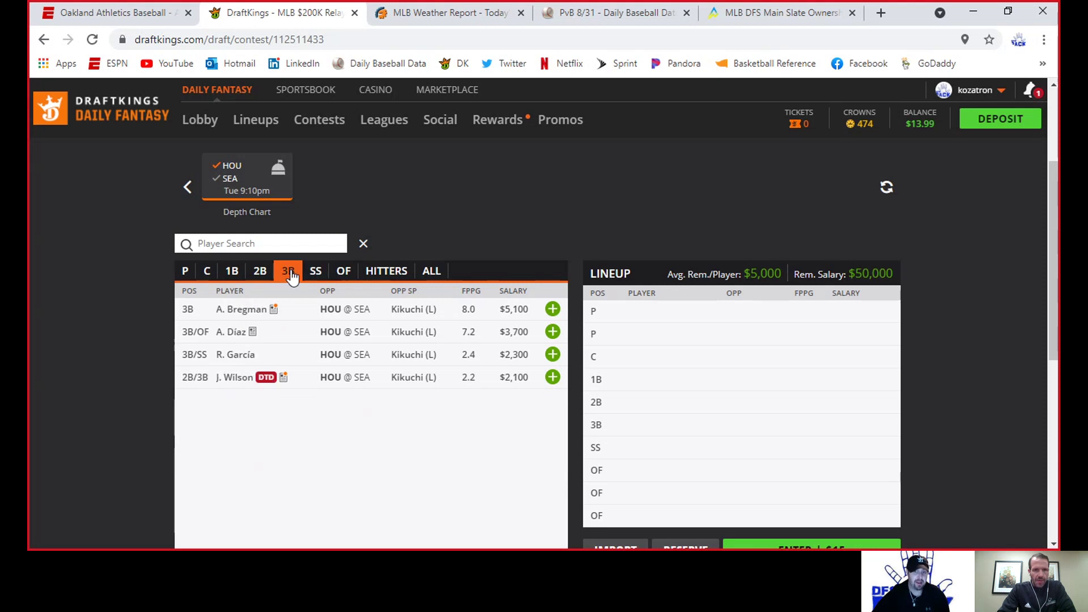
click(261, 276)
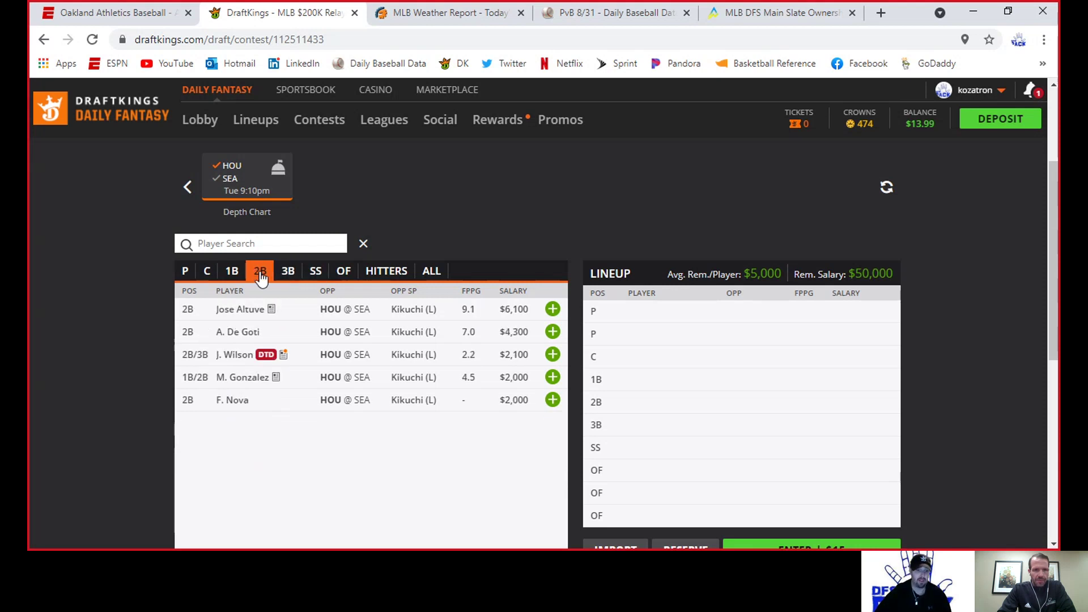
click(234, 276)
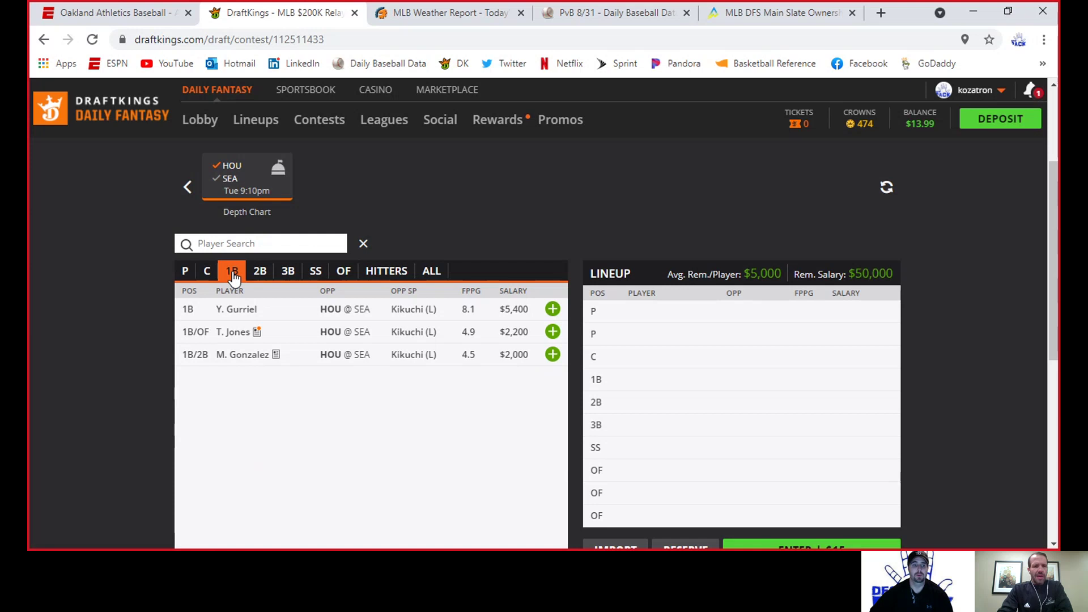
Clear the HOU team filter to list players from all games and look through the slate's matchups
click(224, 172)
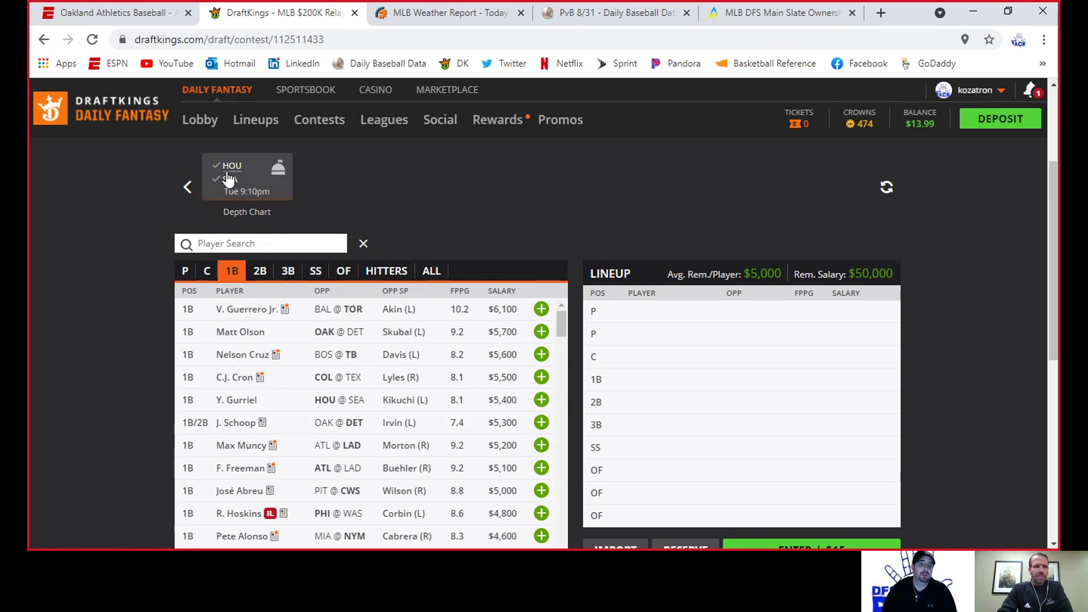
click(188, 188)
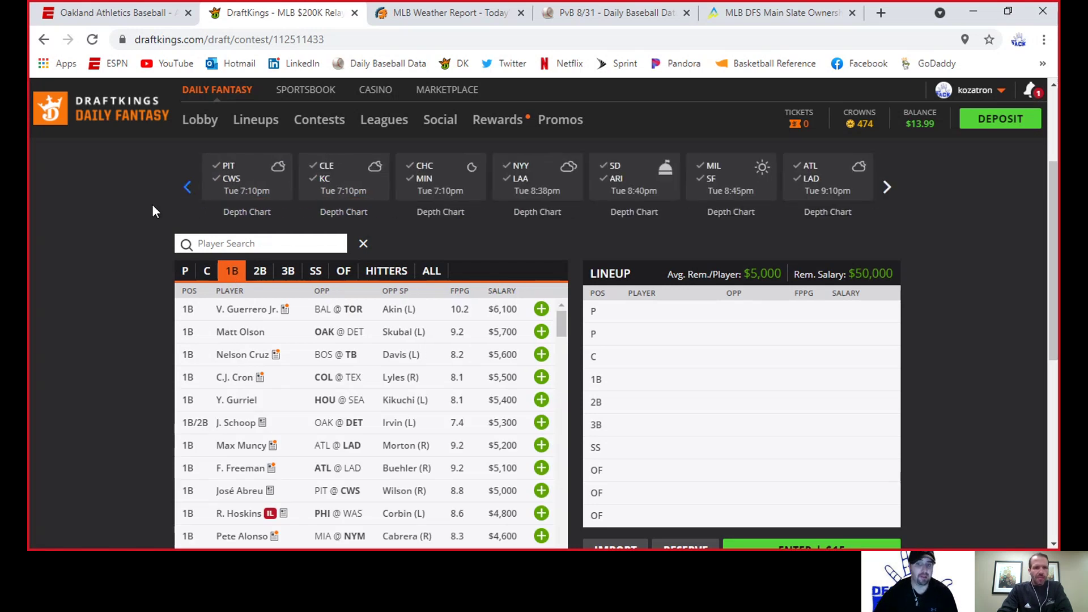
click(180, 186)
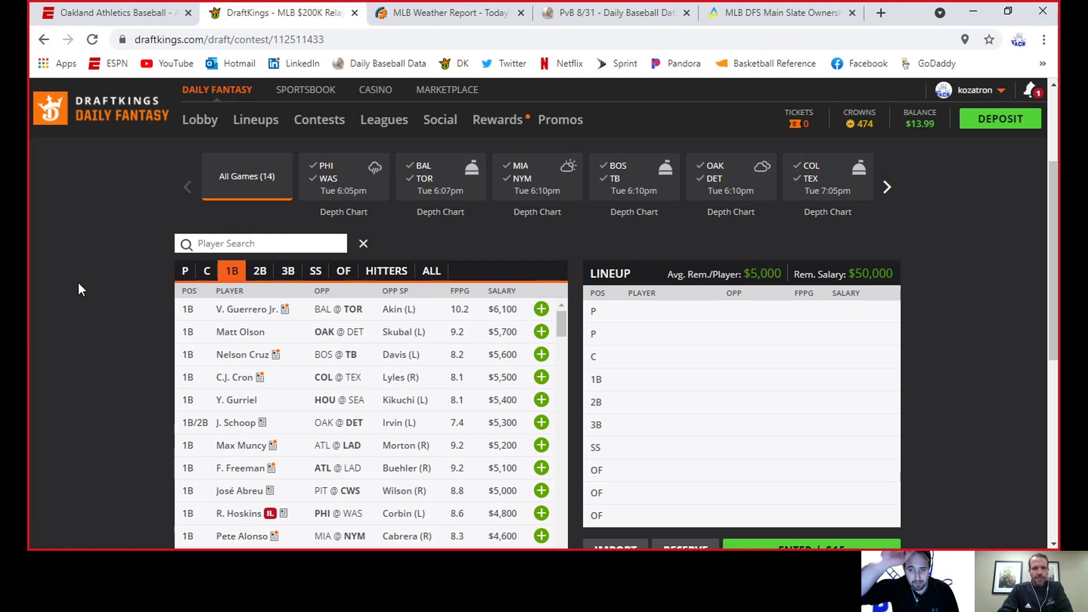
click(888, 188)
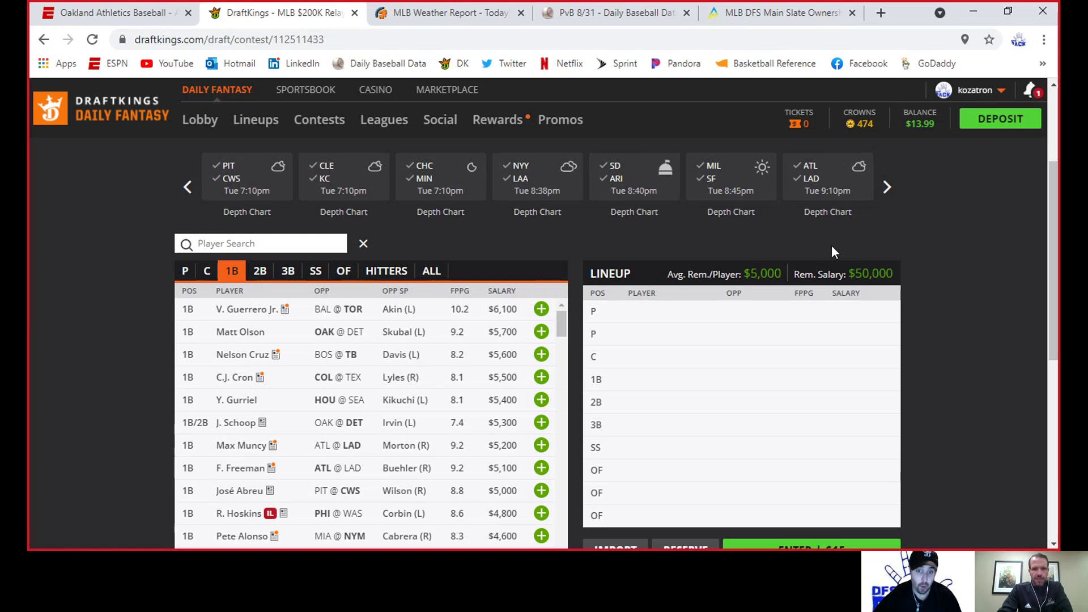
Add W. Buehler and Zac Gallen to the lineup's two pitcher slots
click(187, 273)
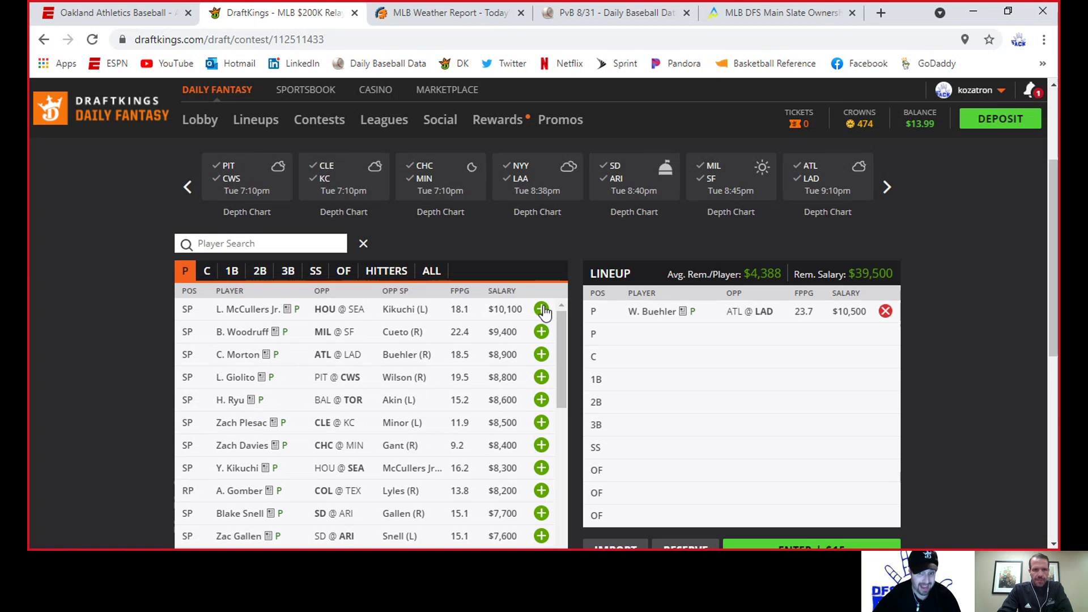
drag(558, 346, 557, 365)
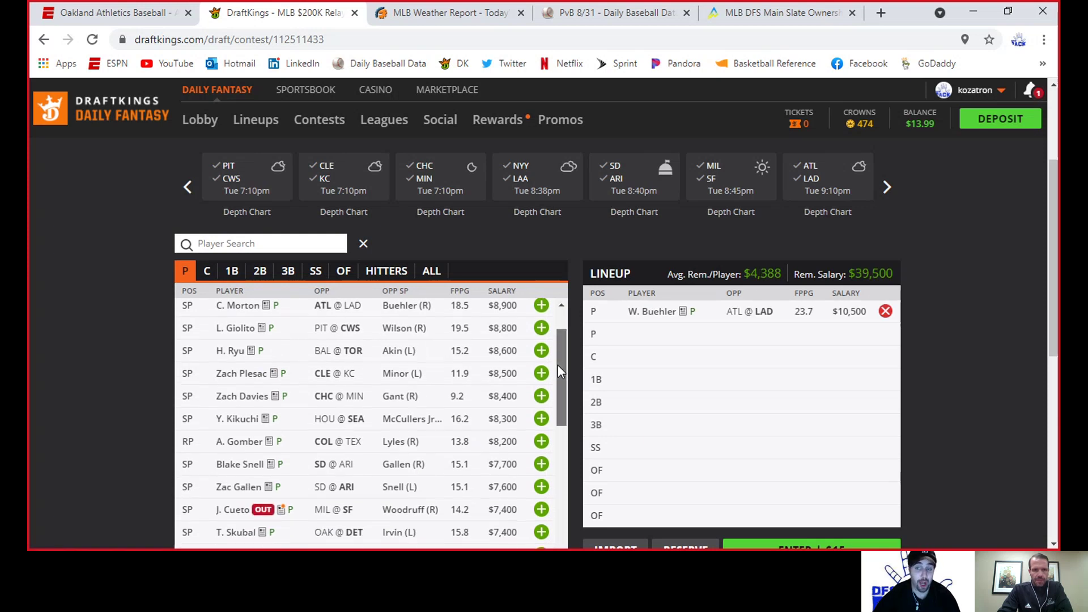
click(540, 485)
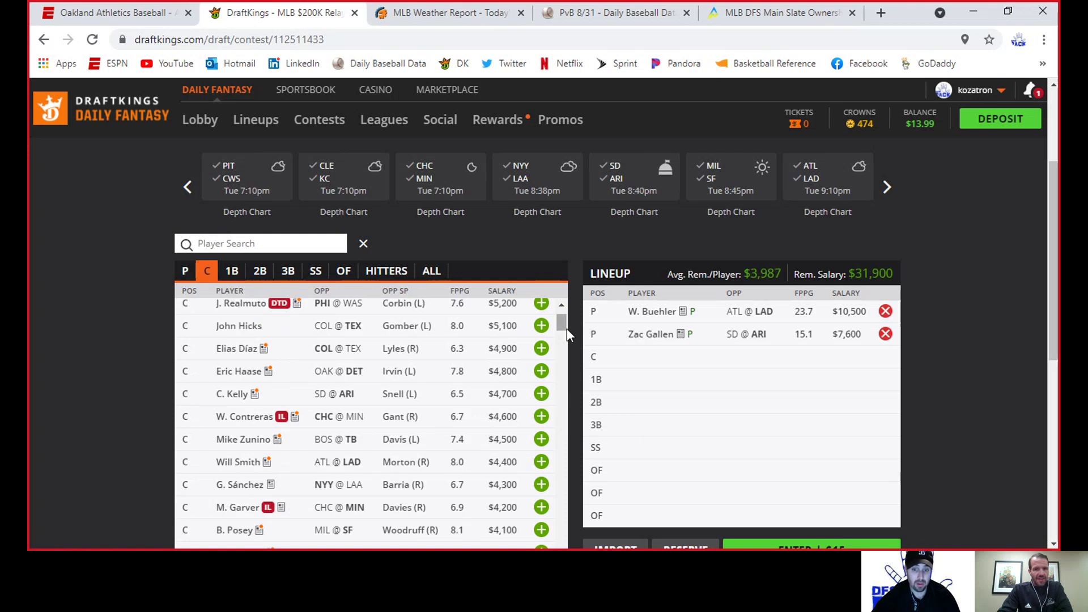
Filter the list to TEX players only and add Nick Solak to the lineup at second base
drag(565, 324, 565, 310)
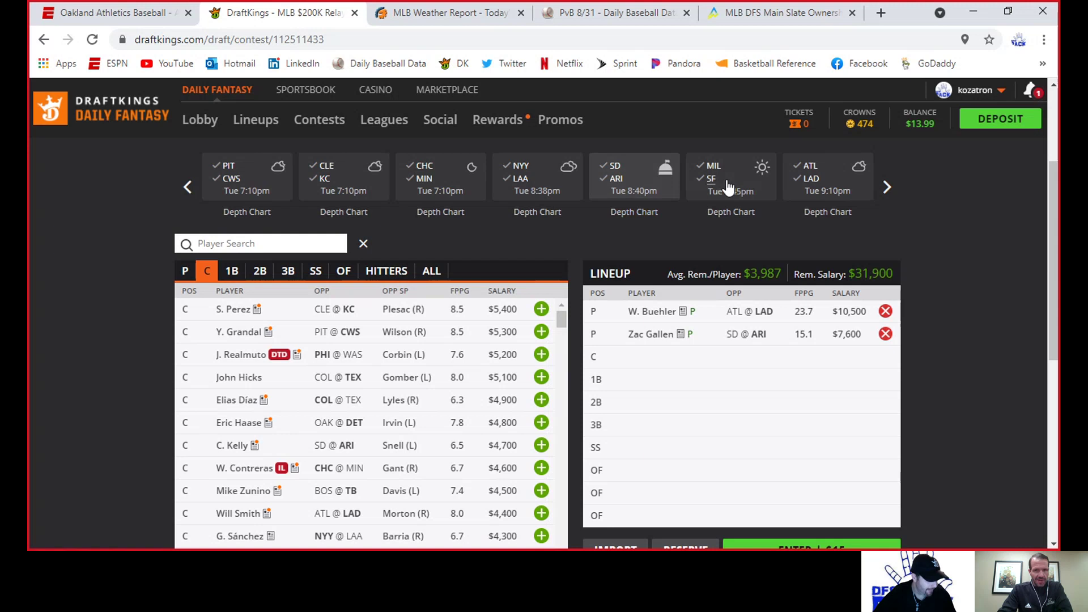
click(888, 189)
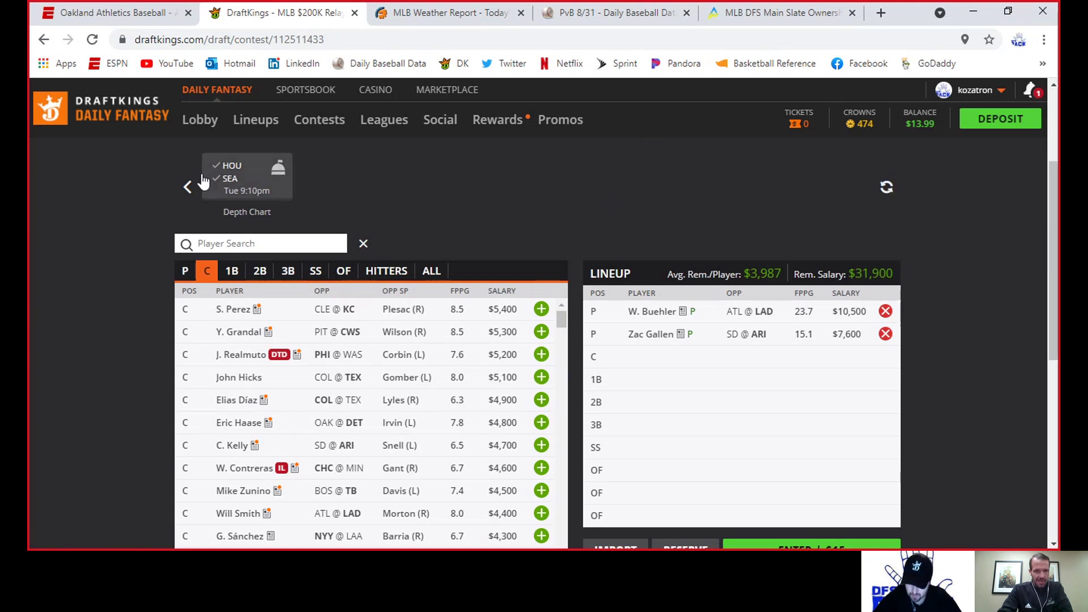
click(188, 188)
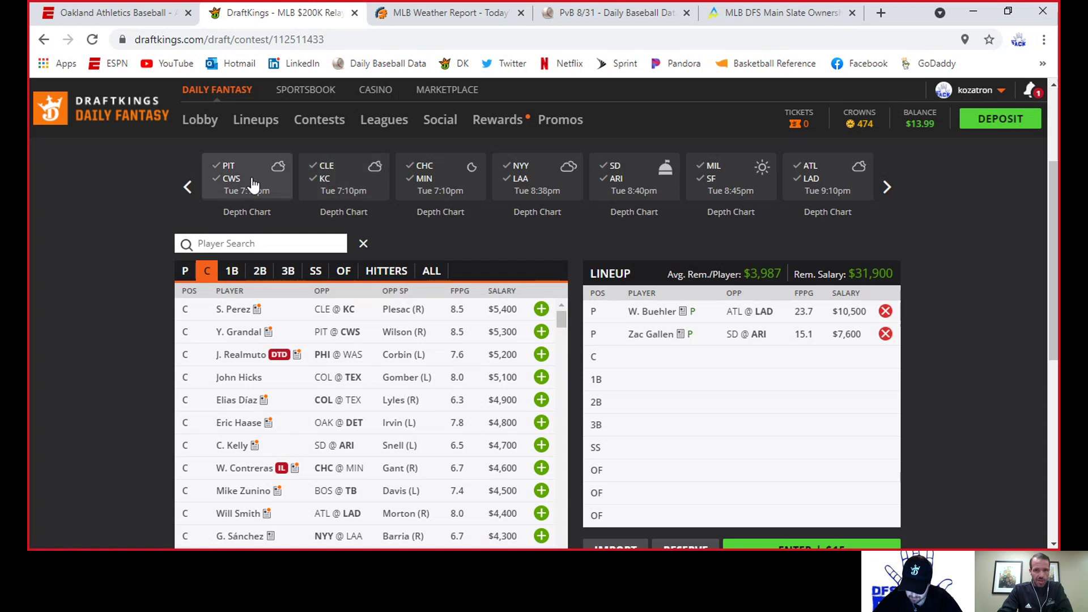
click(187, 187)
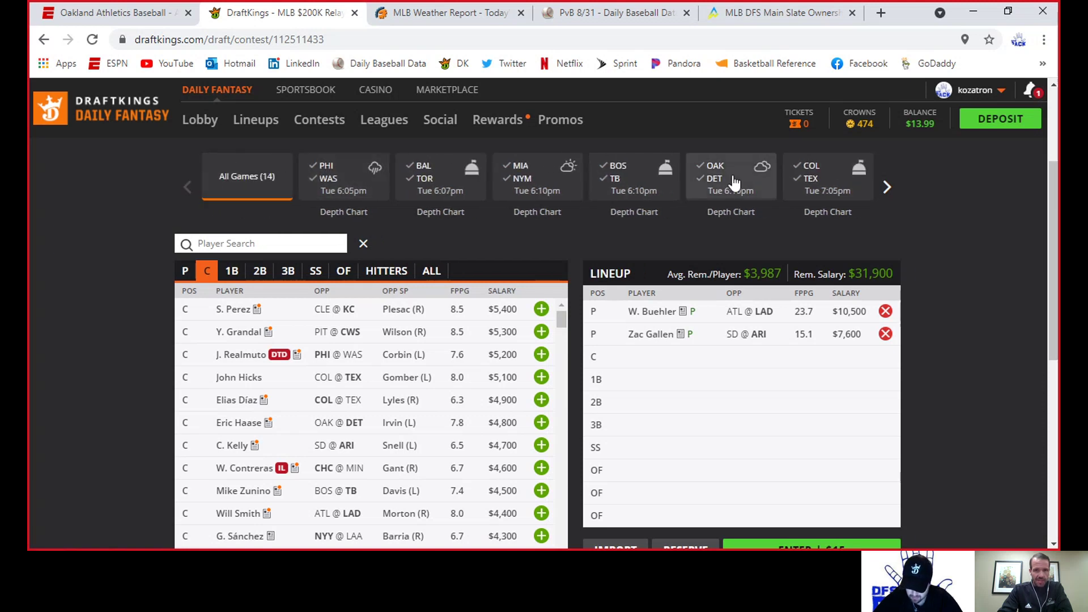
click(831, 182)
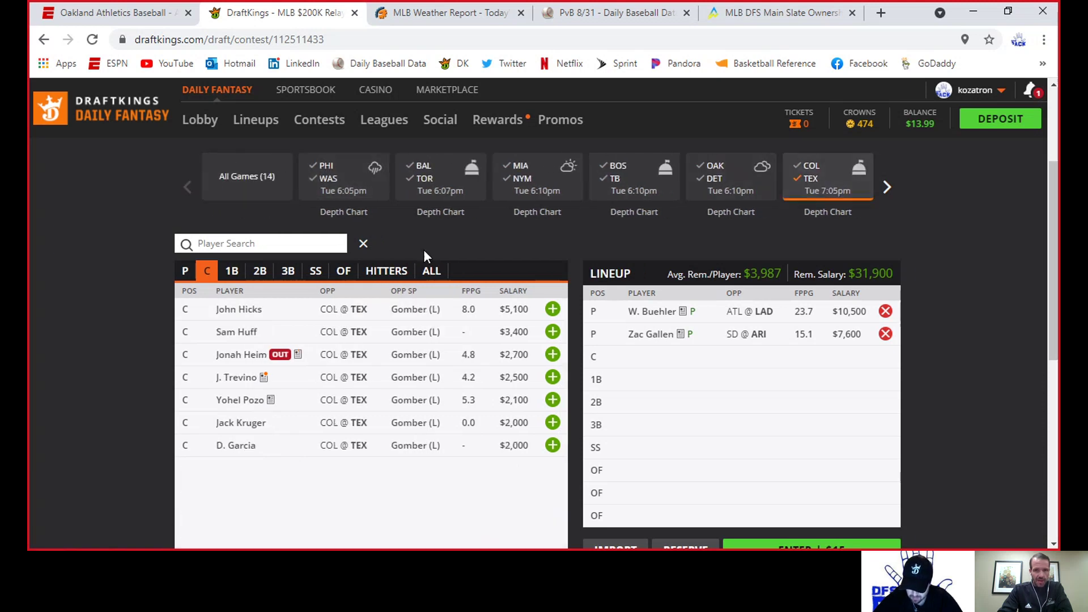
click(232, 277)
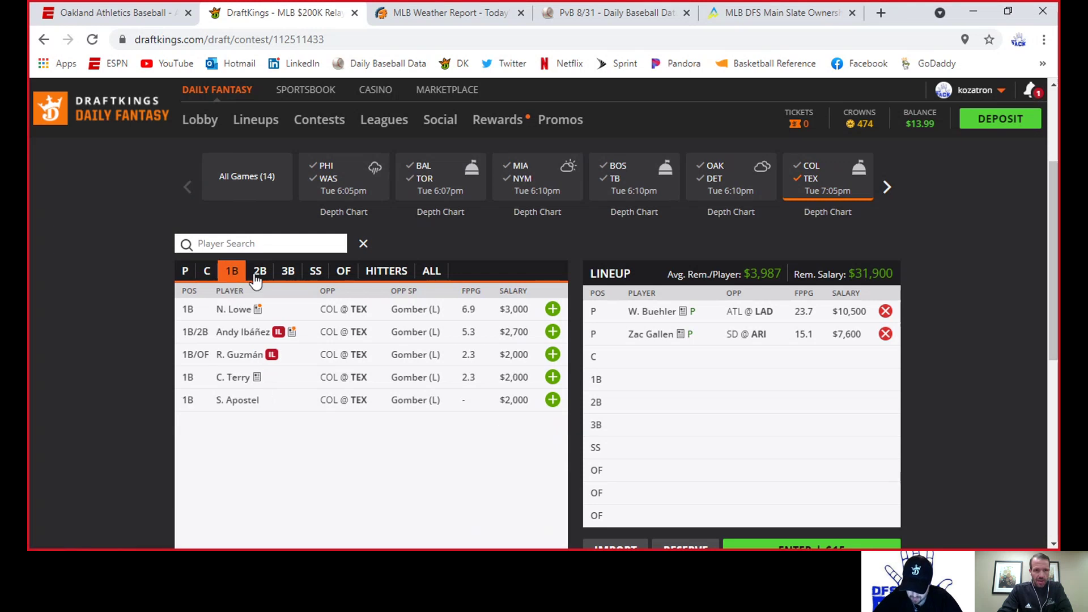
click(257, 276)
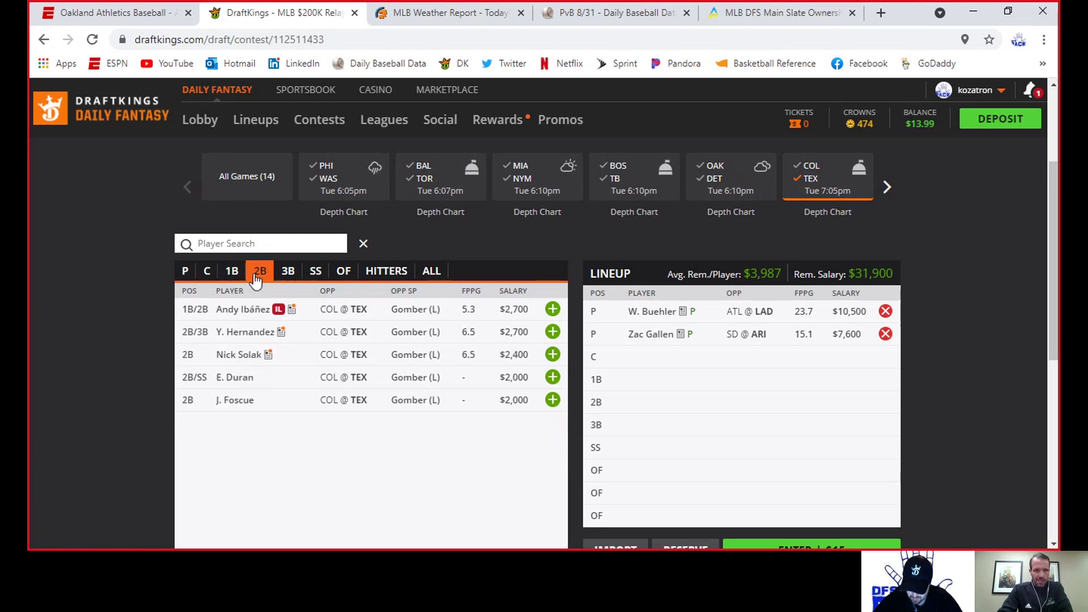
click(552, 356)
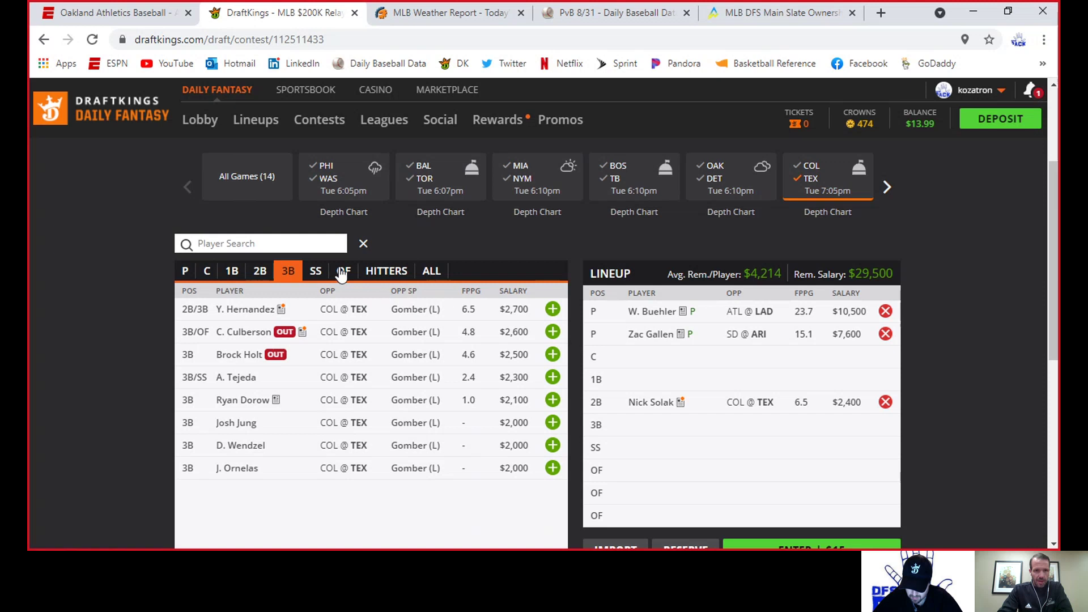
Check the TEX shortstops and add outfielder DJ Peters to the lineup
click(316, 272)
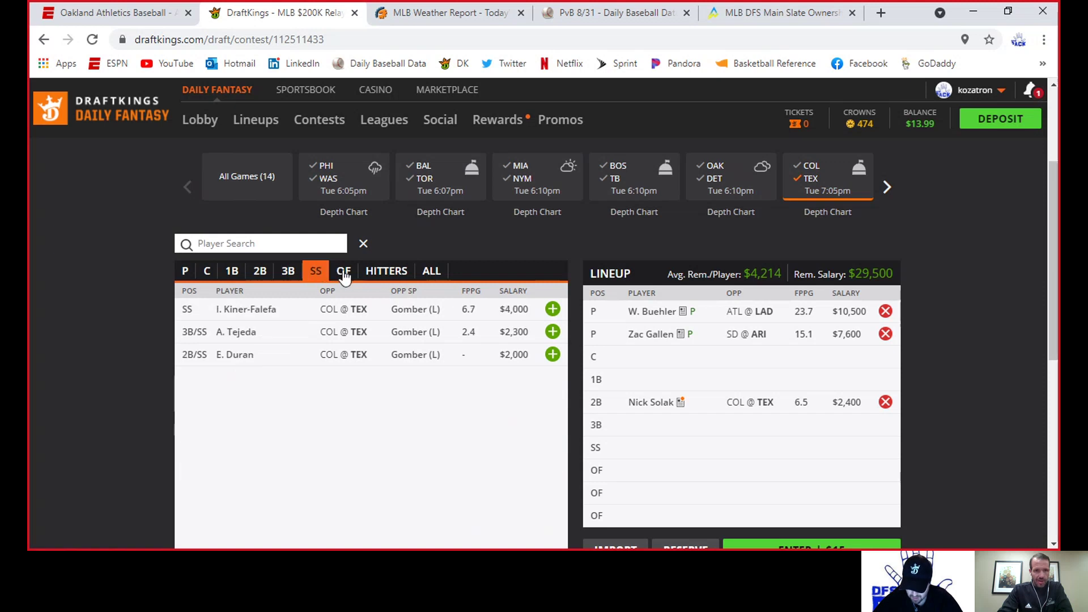
click(344, 274)
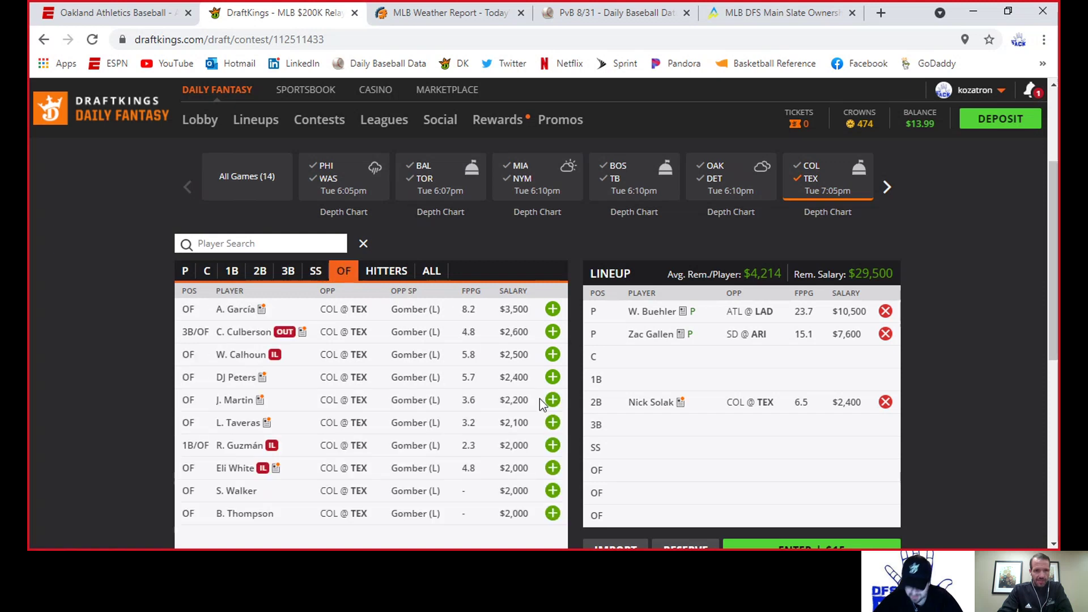
click(553, 378)
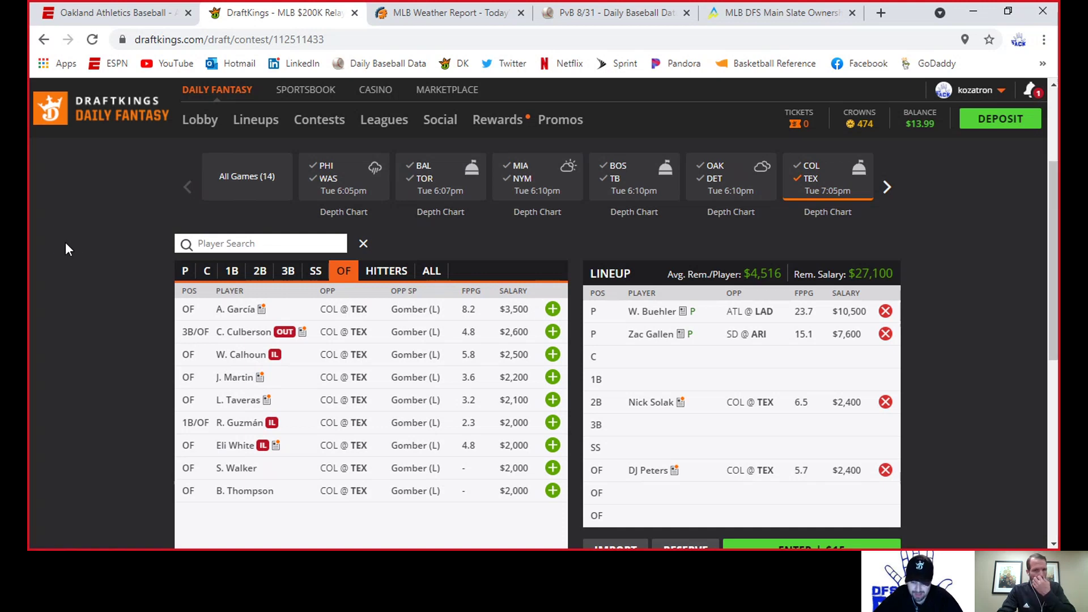
Review TEX third baseman Yonny Hernandez's 10-game log and draft him into the lineup
click(284, 272)
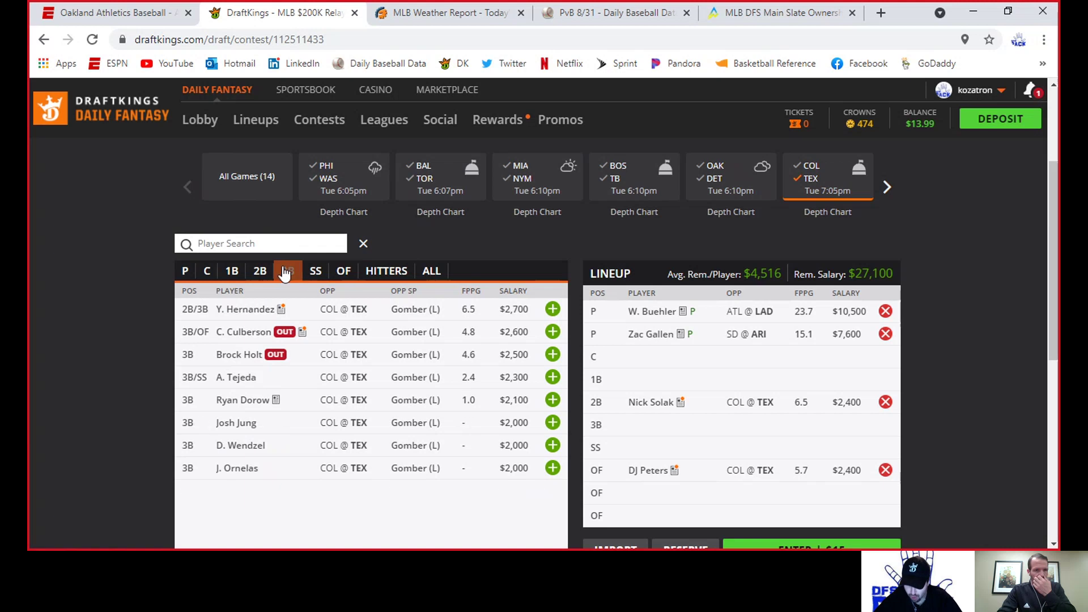
click(249, 310)
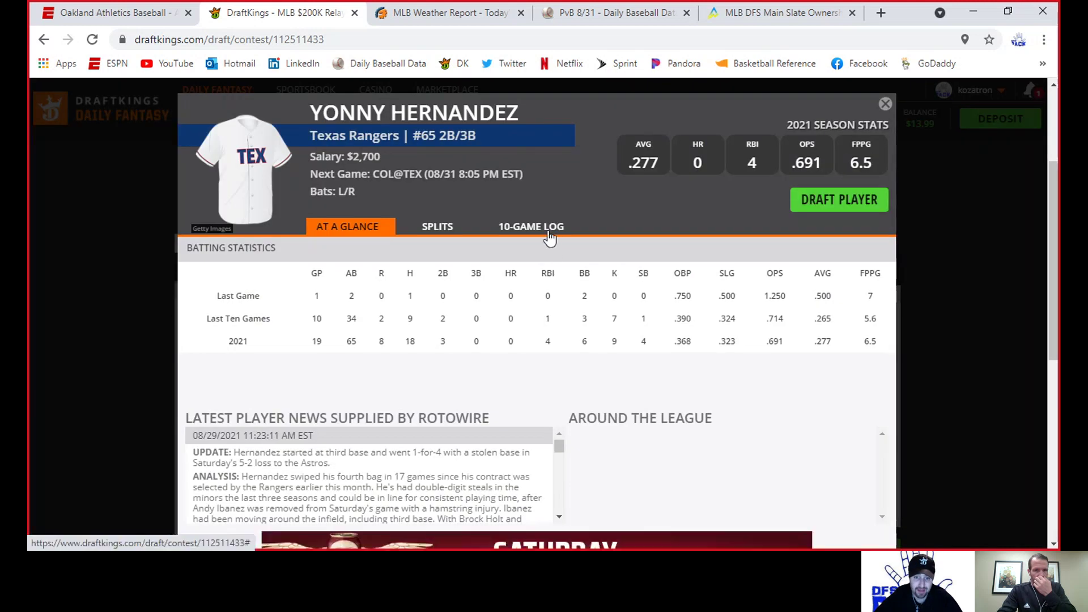
click(545, 228)
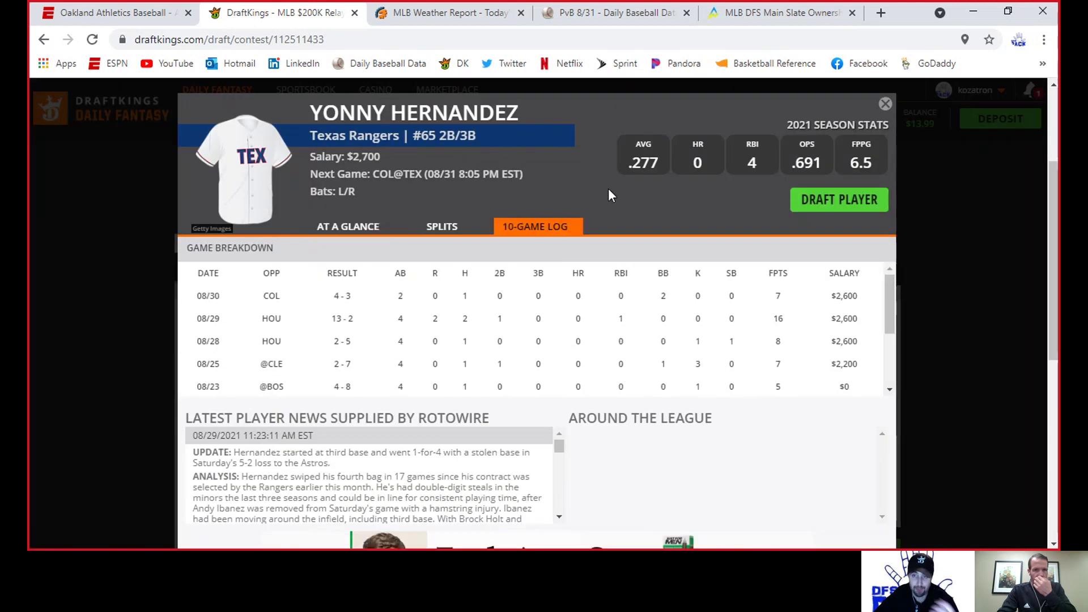
click(839, 212)
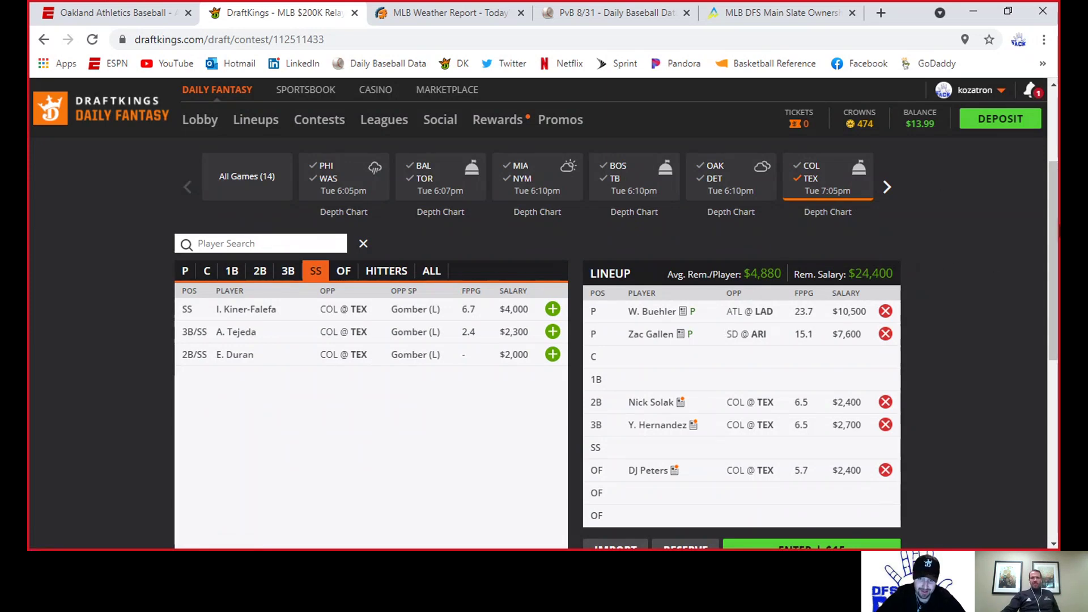
Switch the list from TEX to TOR players and add V. Guerrero Jr. at first base and Bo Bichette at shortstop
click(815, 183)
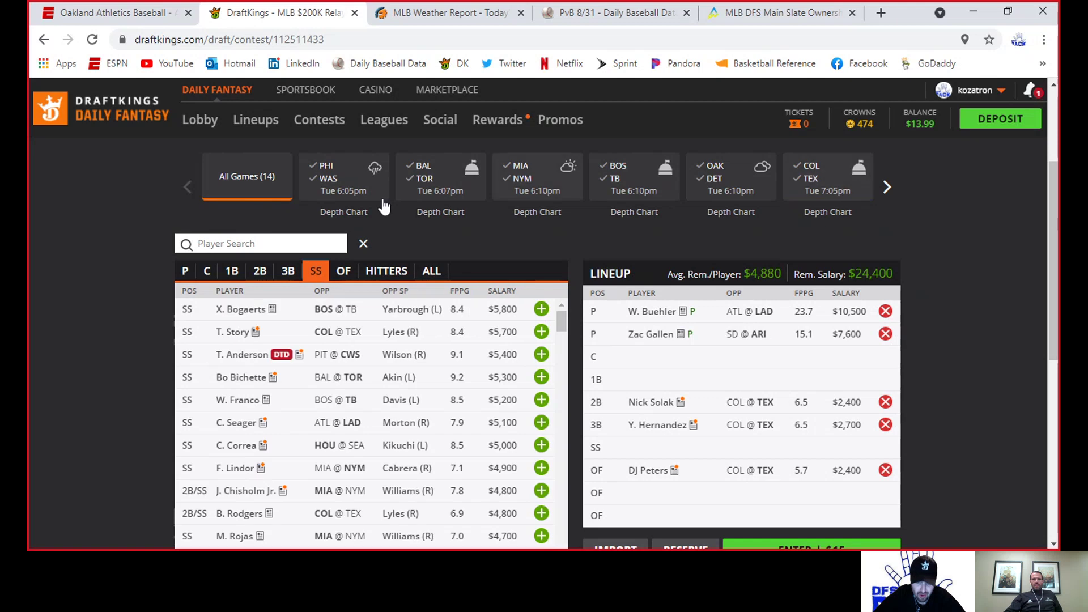
click(413, 184)
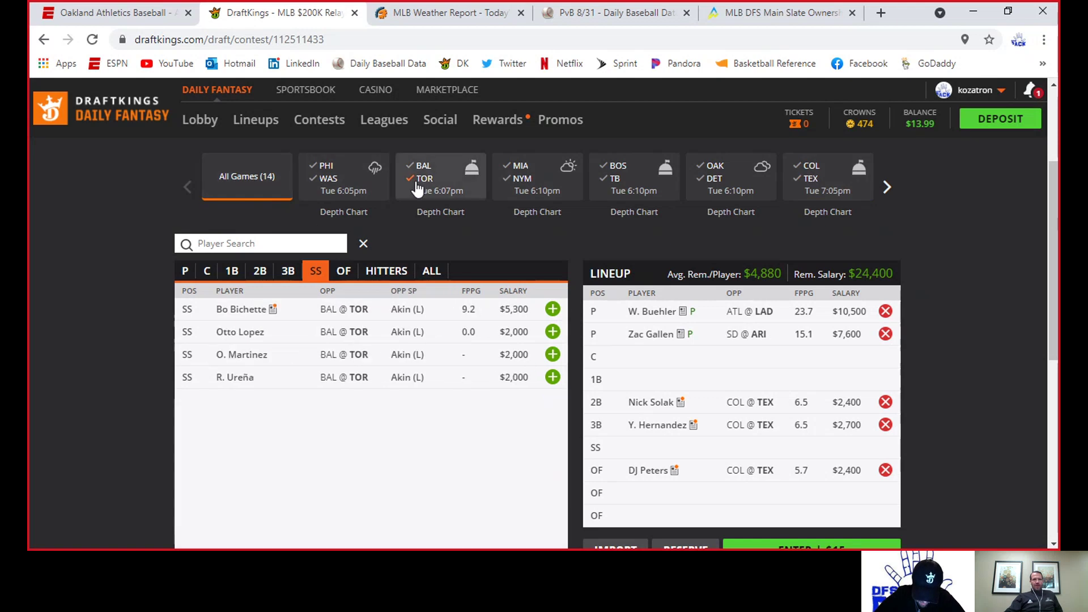
click(230, 279)
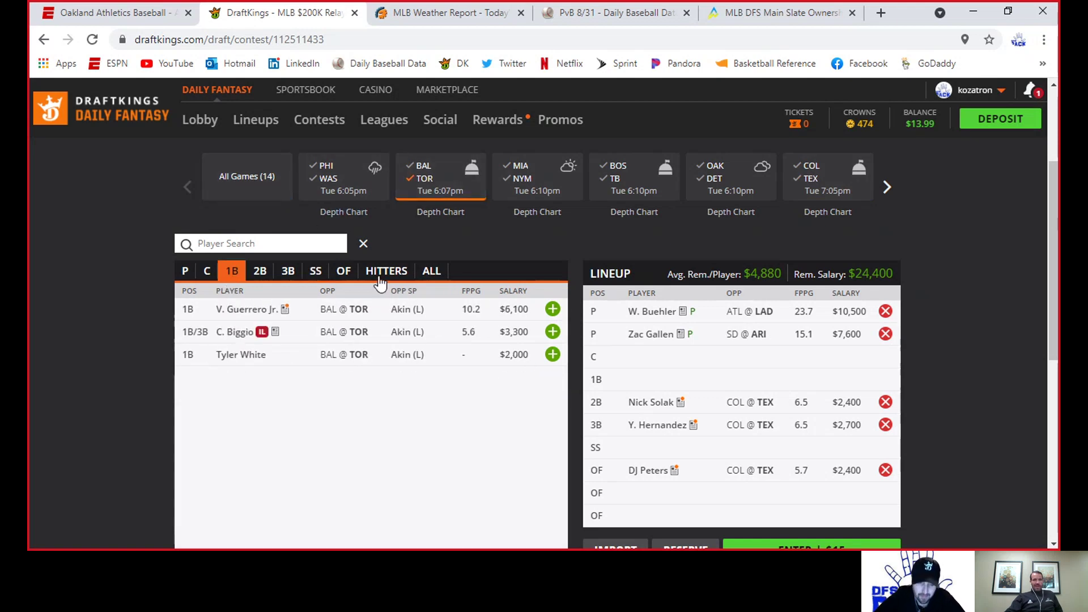
click(553, 309)
click(316, 271)
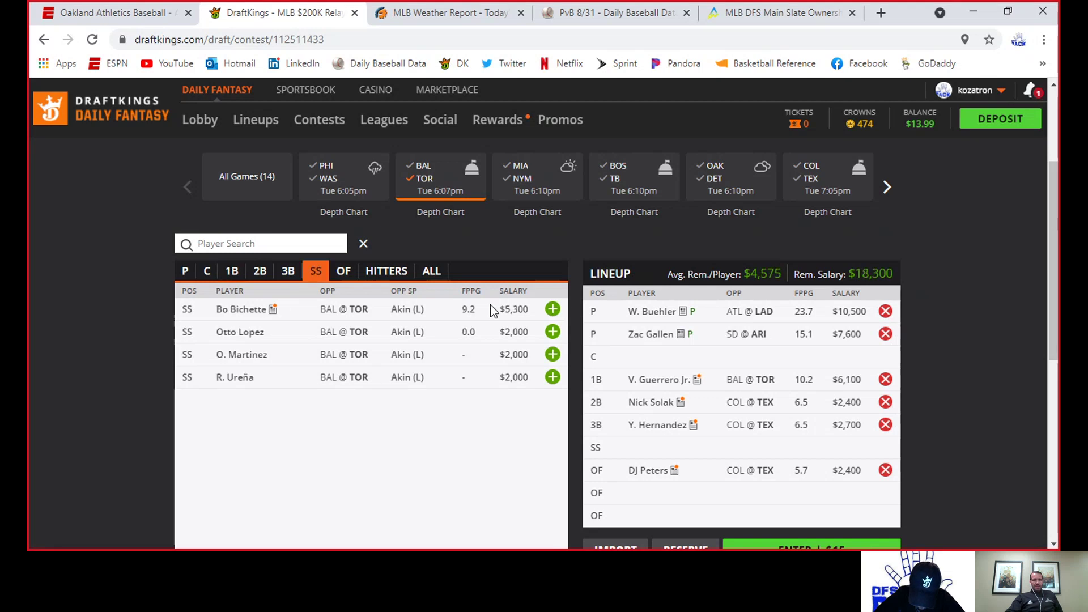
click(552, 310)
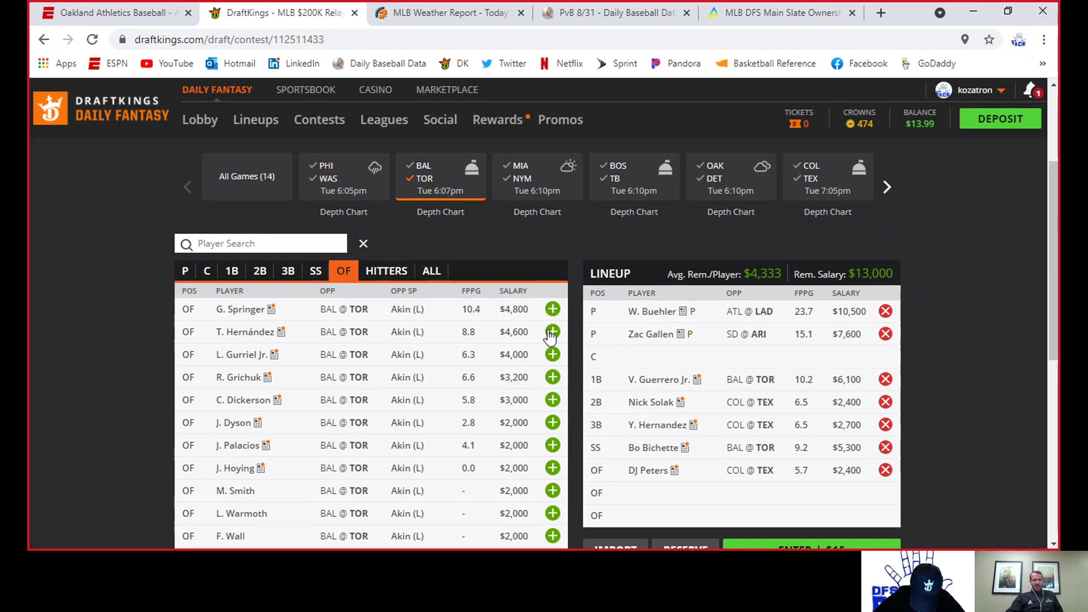
Add TOR outfielder G. Springer to the lineup and review Nick Solak's 10-game log
click(552, 310)
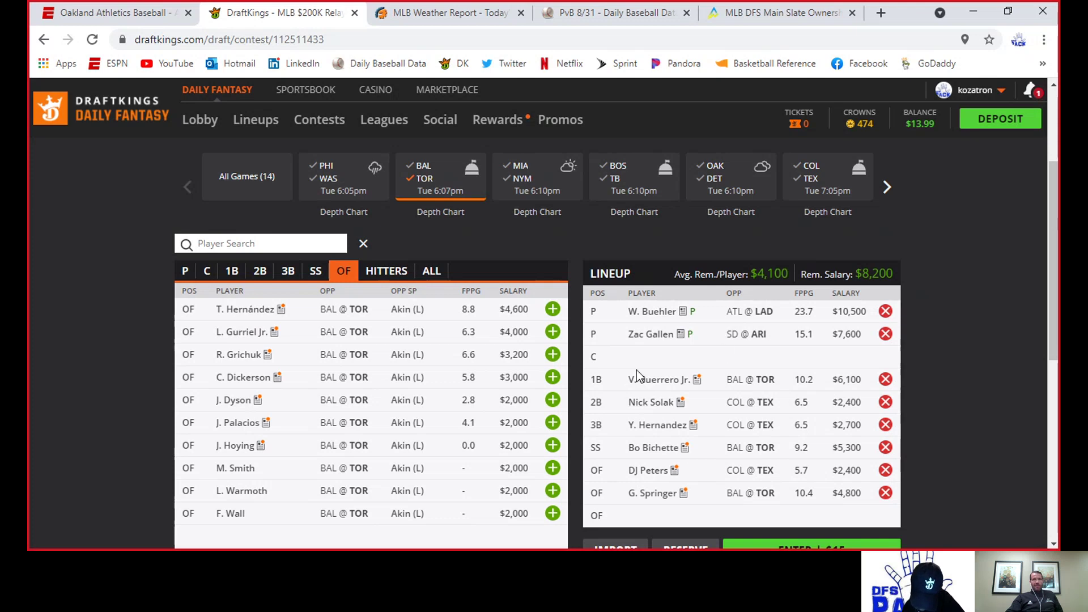
click(652, 403)
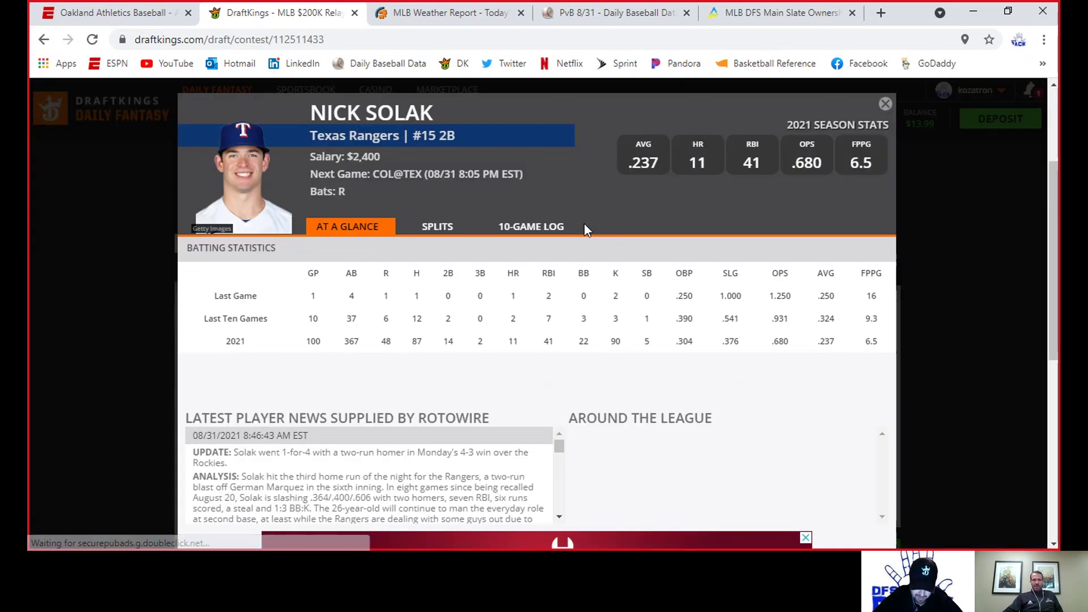
click(557, 230)
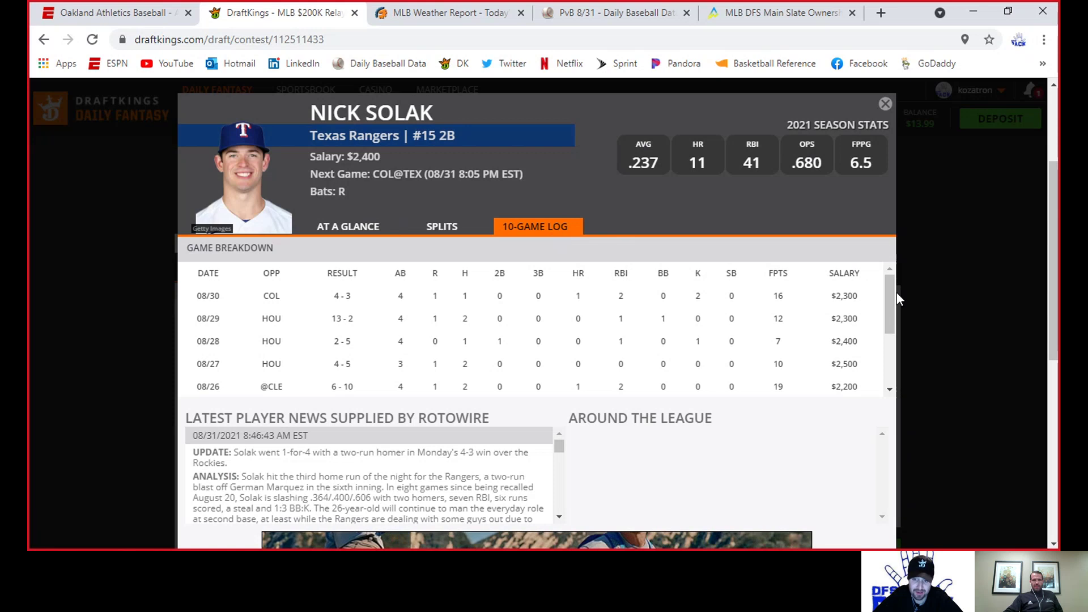
drag(894, 297, 909, 241)
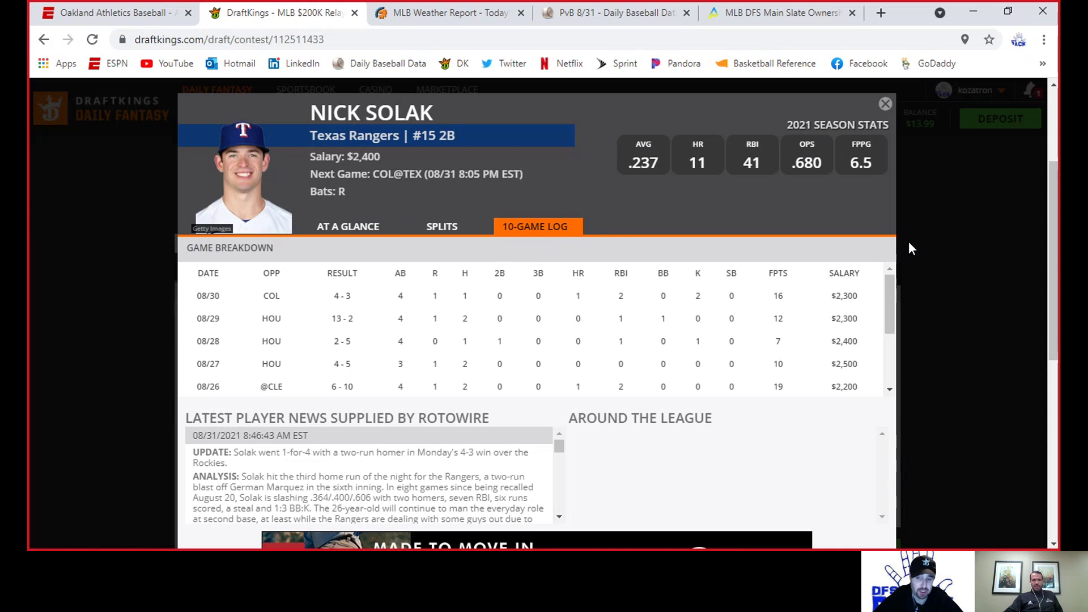
click(886, 106)
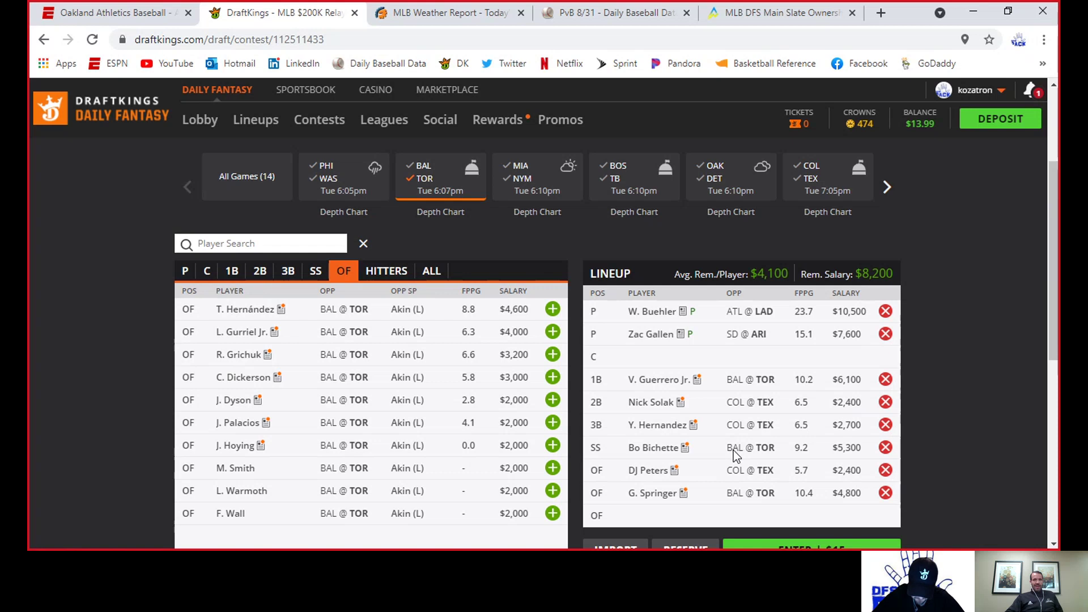
Review George Springer's 10-game log
click(657, 495)
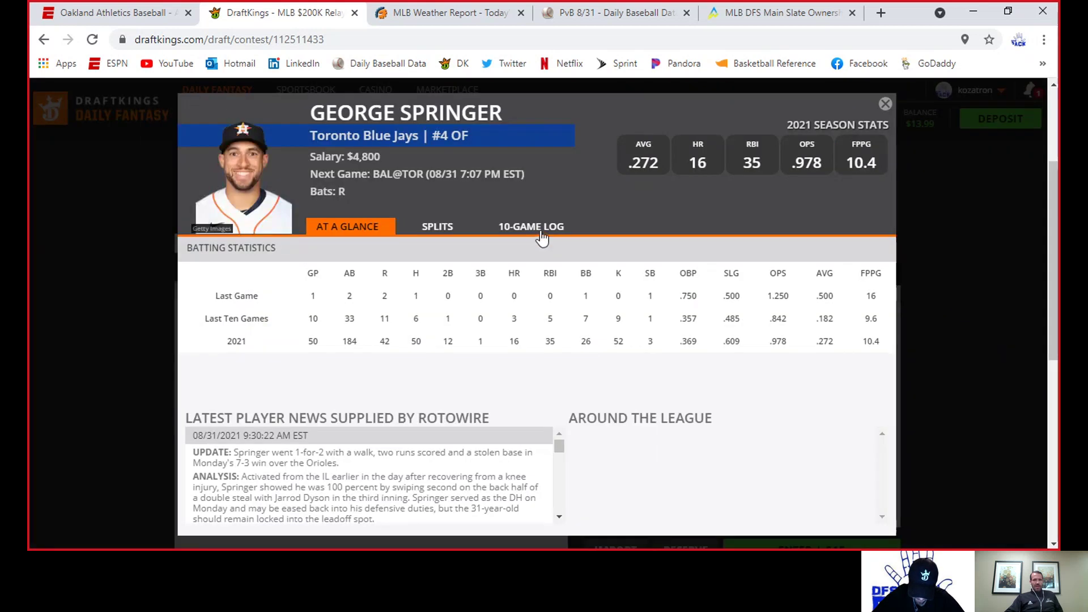
click(538, 230)
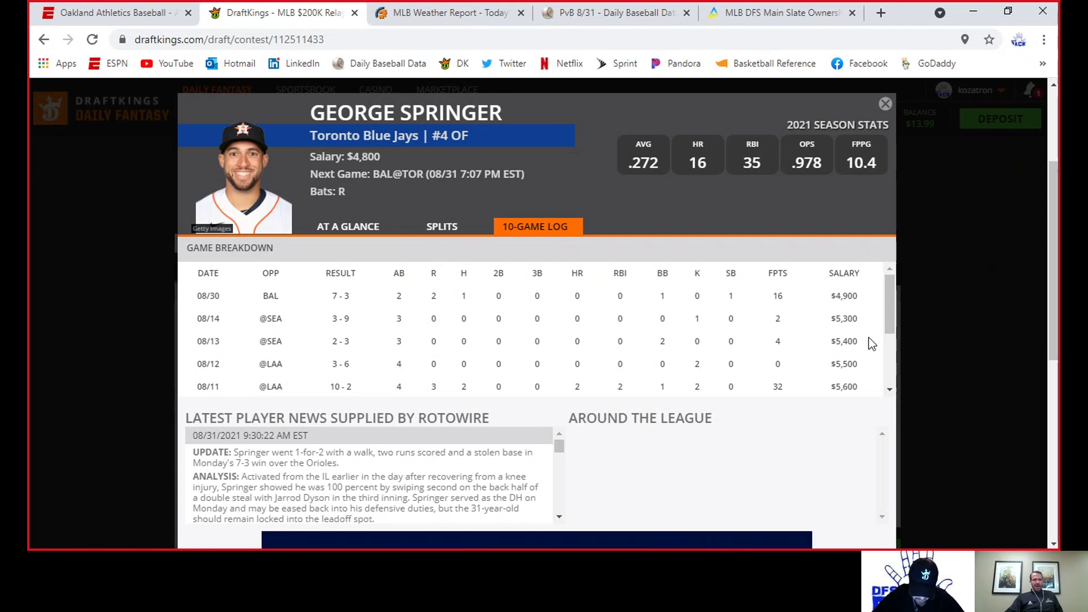
click(885, 104)
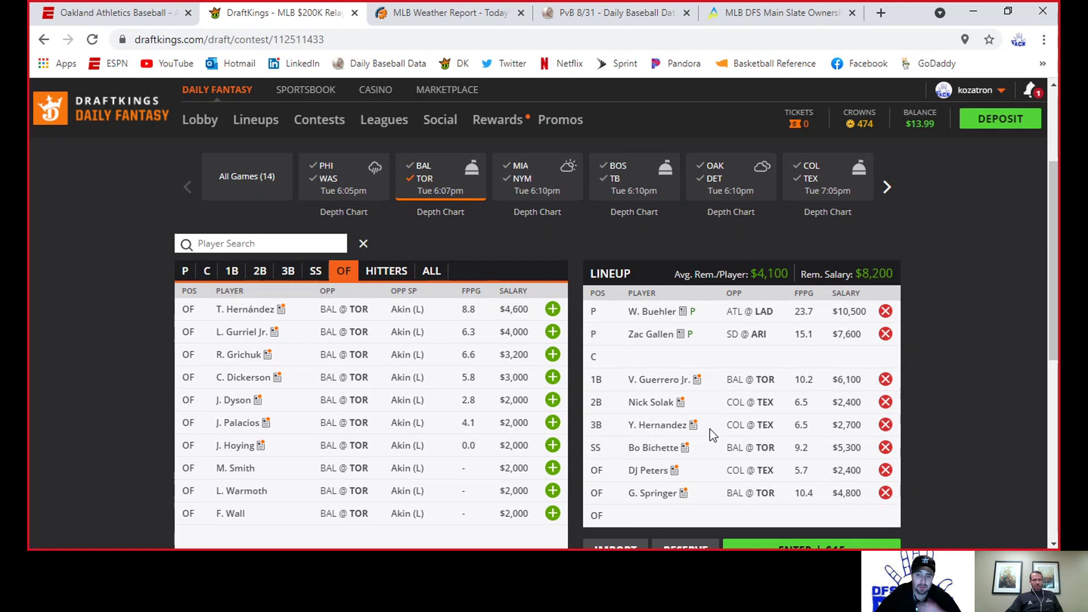
Switch the list from TOR to CWS outfielders, review Luis Robert's 10-game log and draft him into the lineup
click(419, 184)
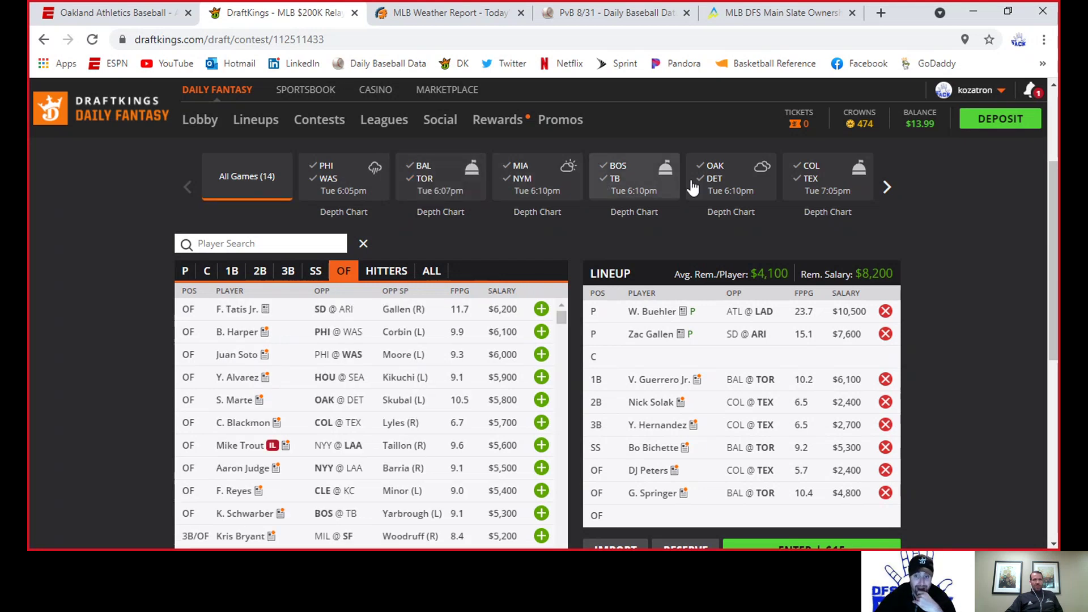
click(887, 188)
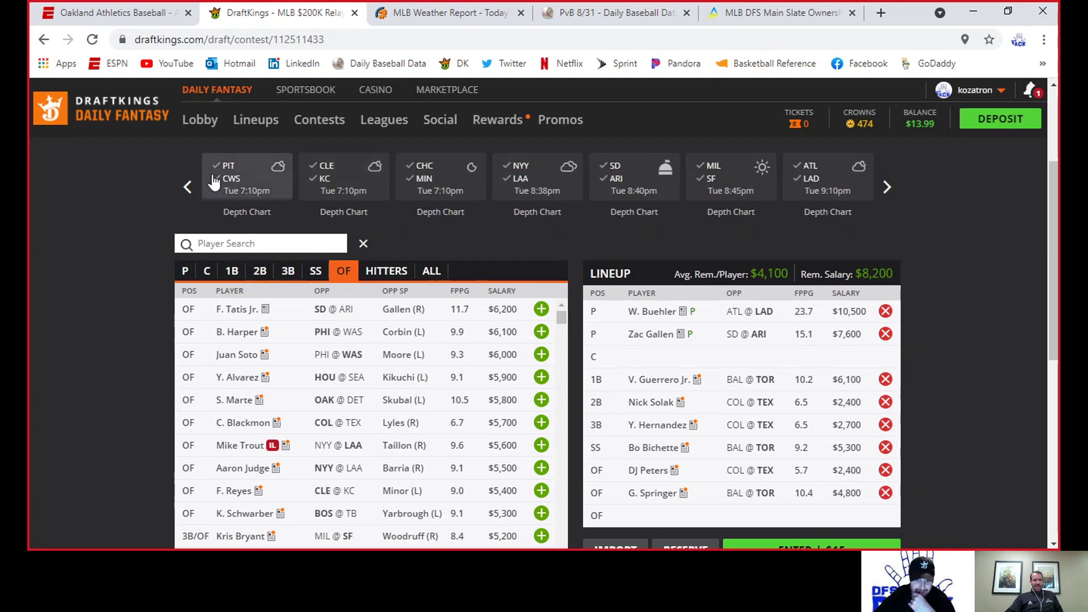
click(214, 183)
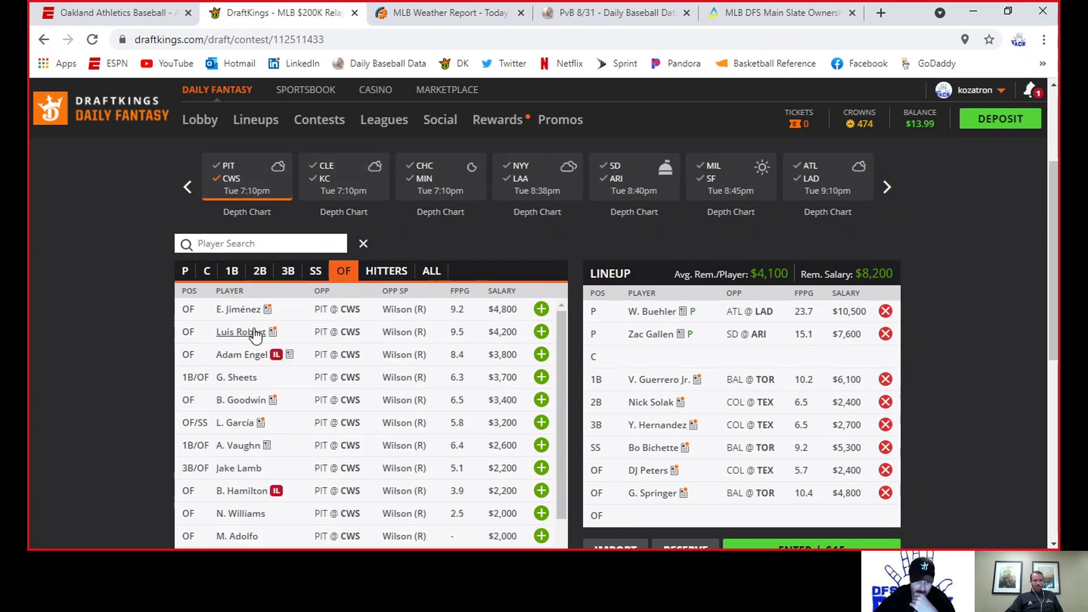
click(256, 335)
click(543, 229)
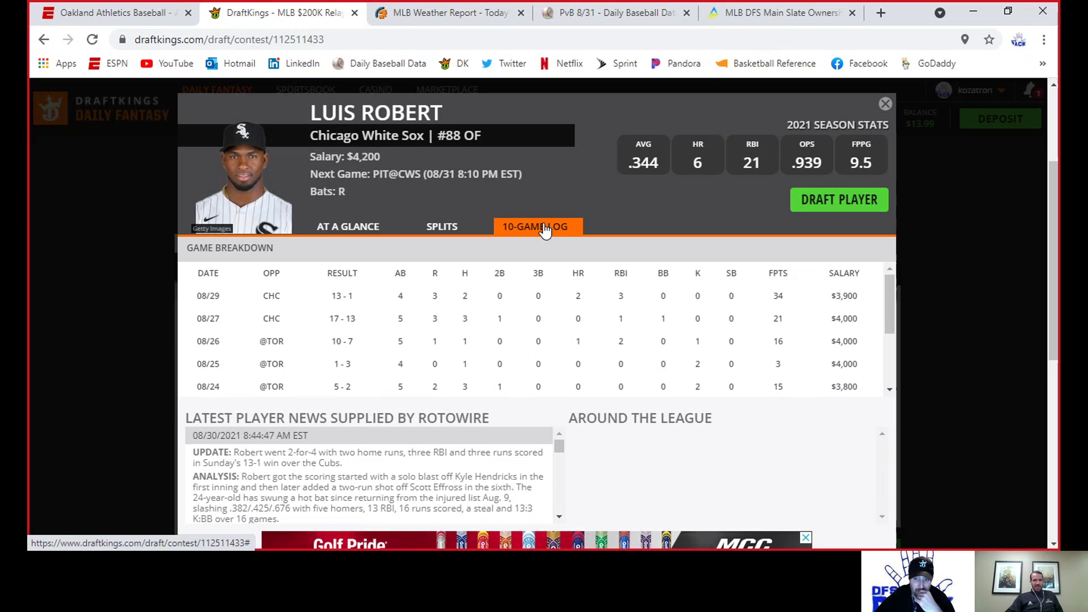
click(852, 214)
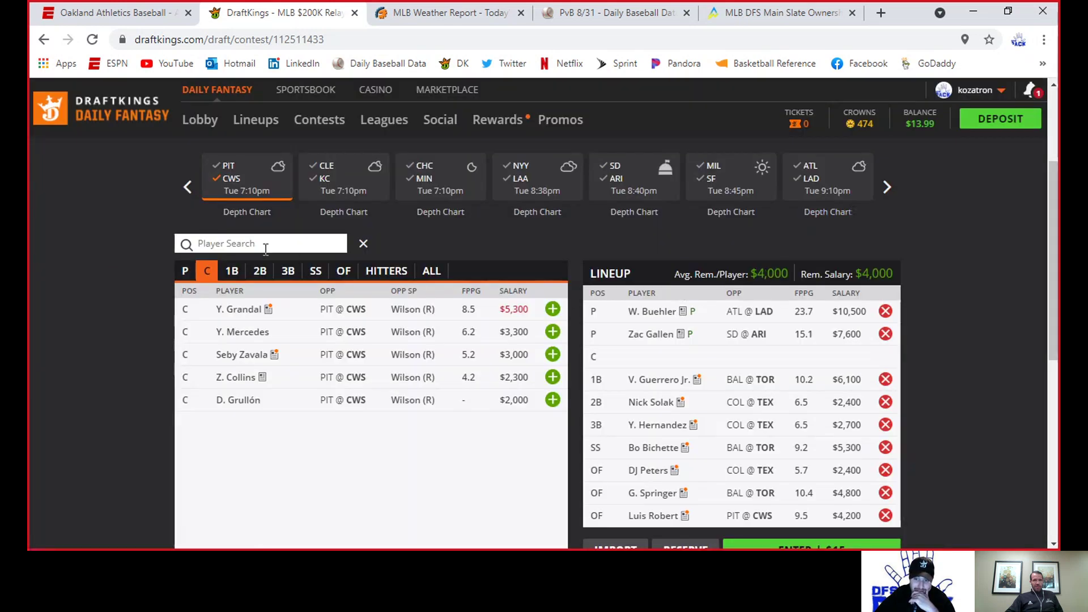
List catchers from all games, add TOR catcher A. Kirk to the lineup and review his 10-game log
click(247, 179)
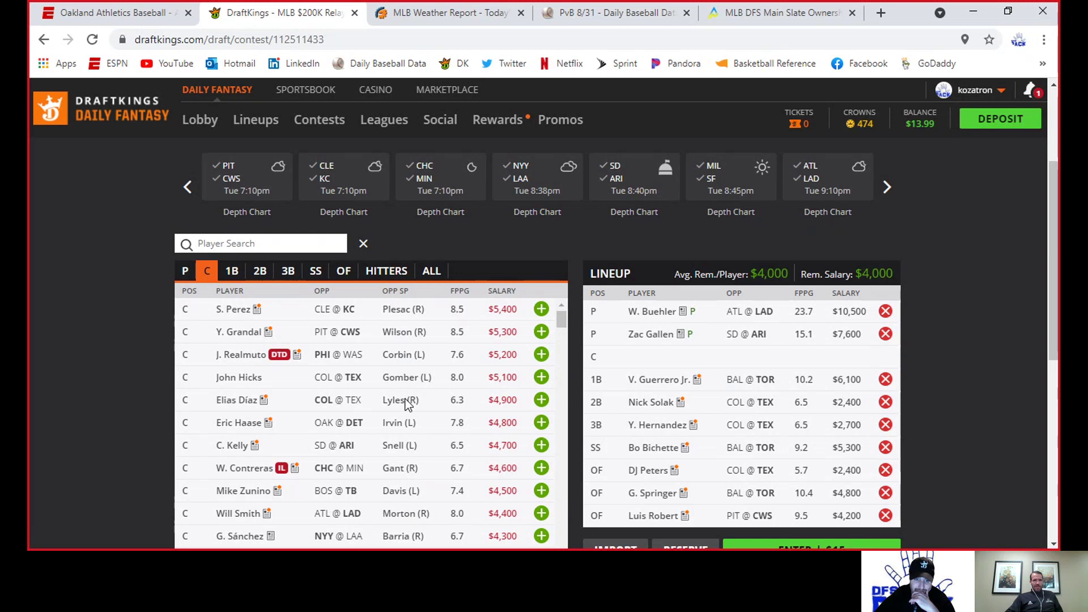
scroll(406, 403, down, 3)
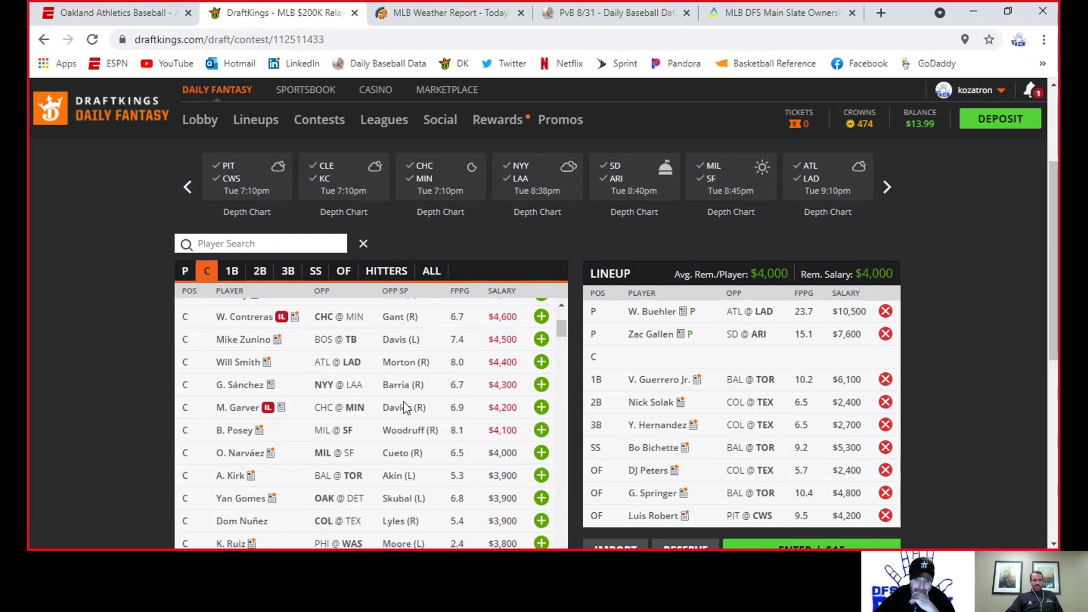
click(541, 476)
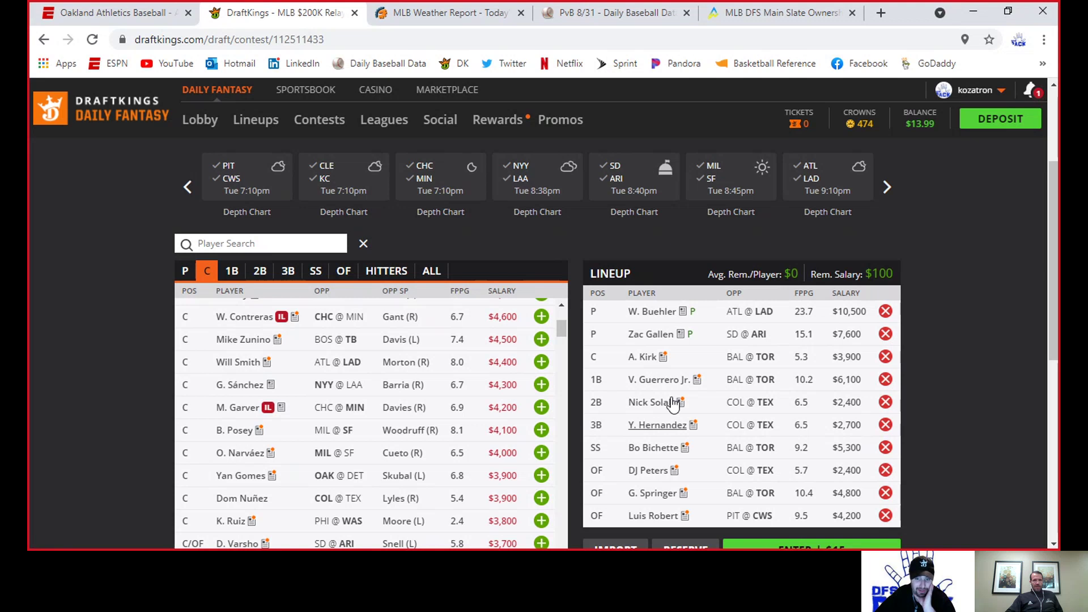
click(651, 356)
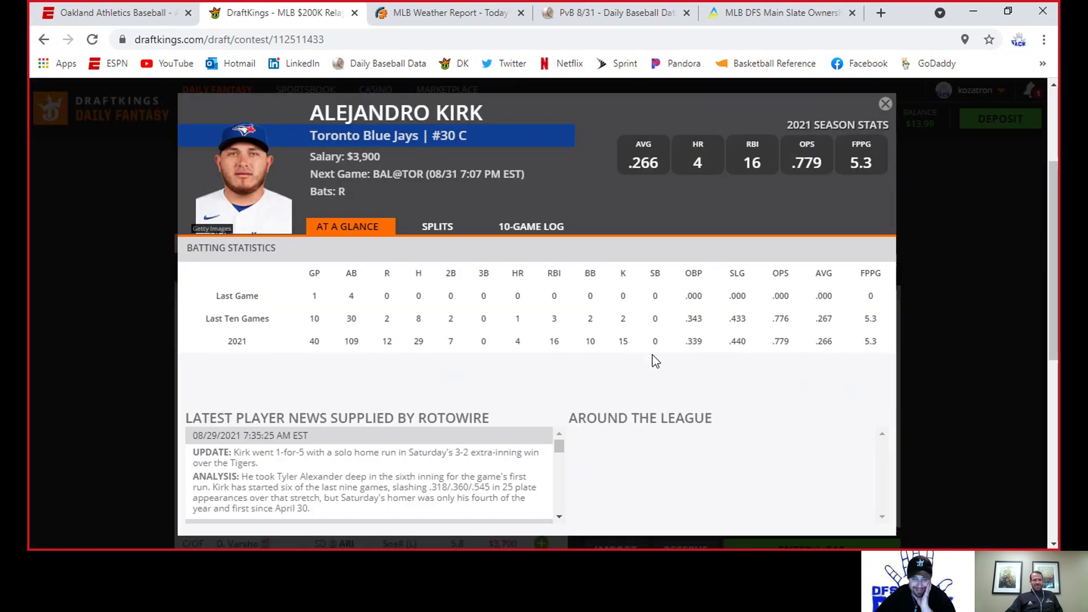
click(521, 230)
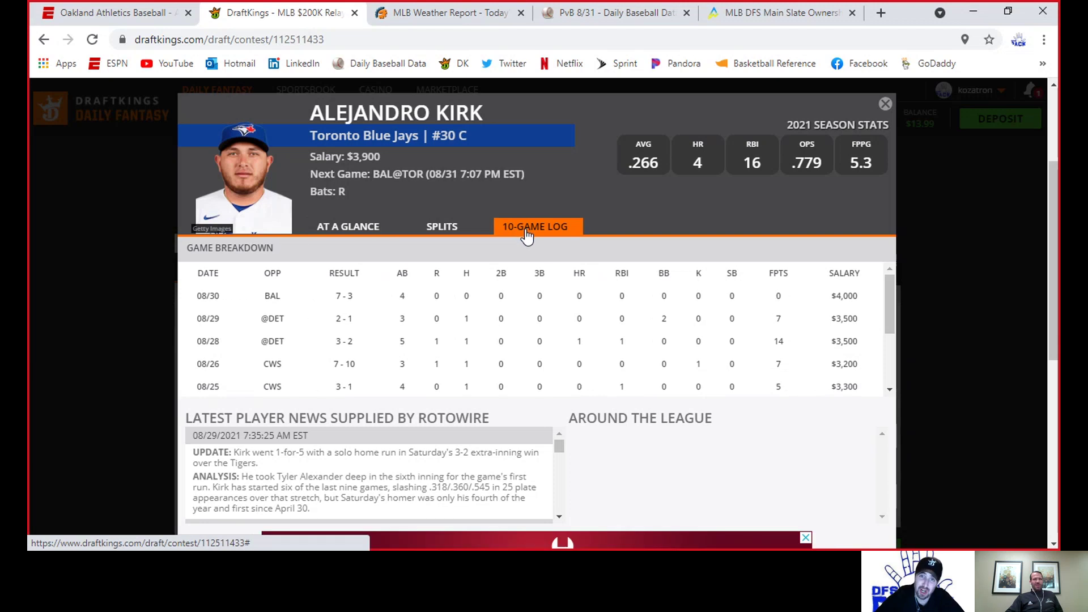
click(886, 104)
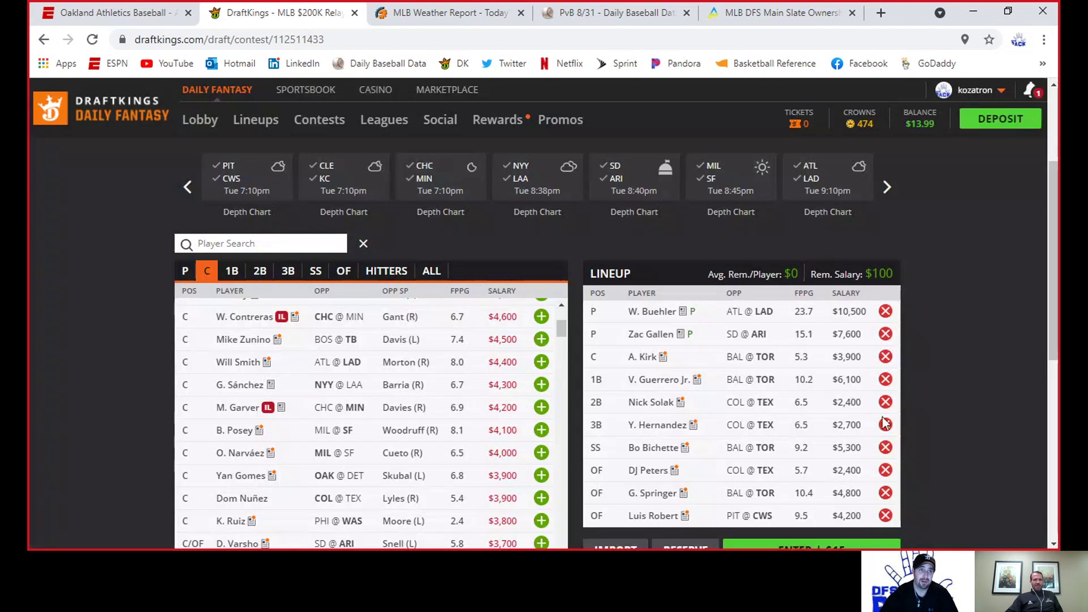
Clear the whole lineup by removing every outfielder, infielder, the catcher and both pitchers
click(885, 516)
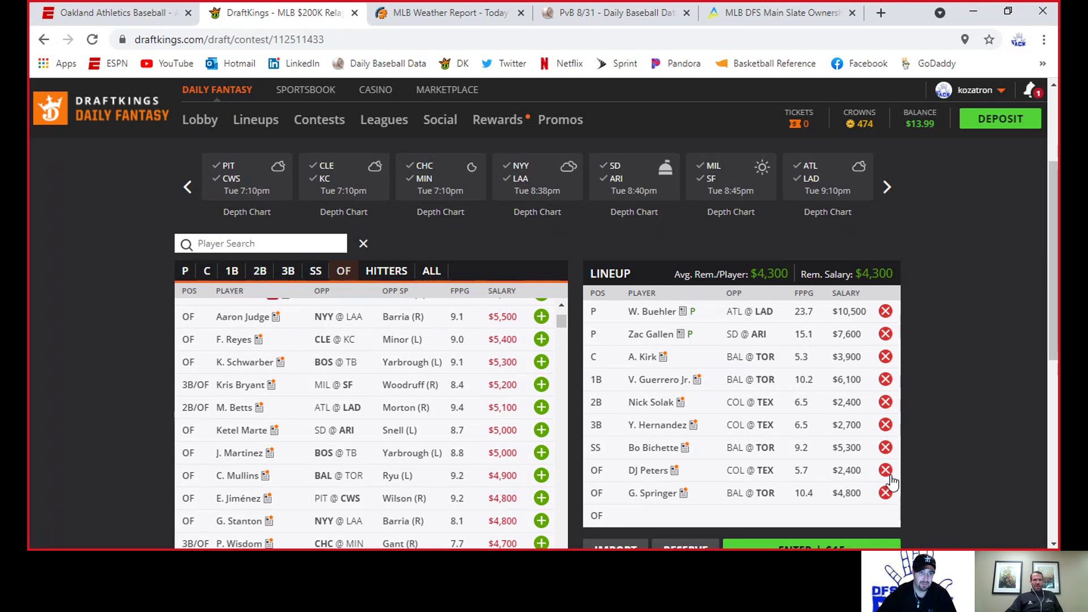
click(885, 493)
click(885, 470)
click(885, 447)
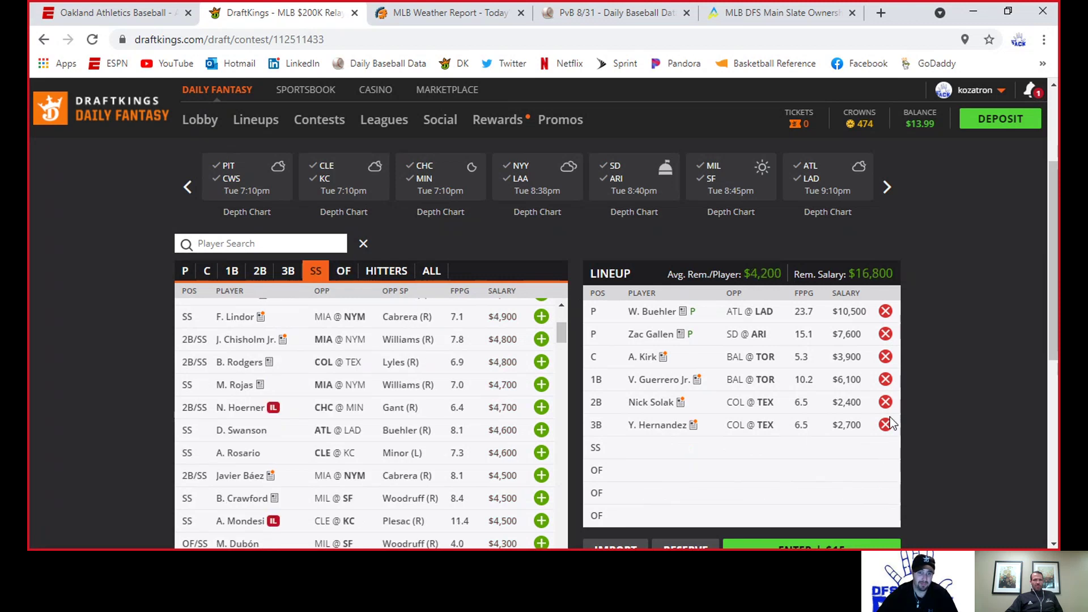
click(885, 424)
click(885, 402)
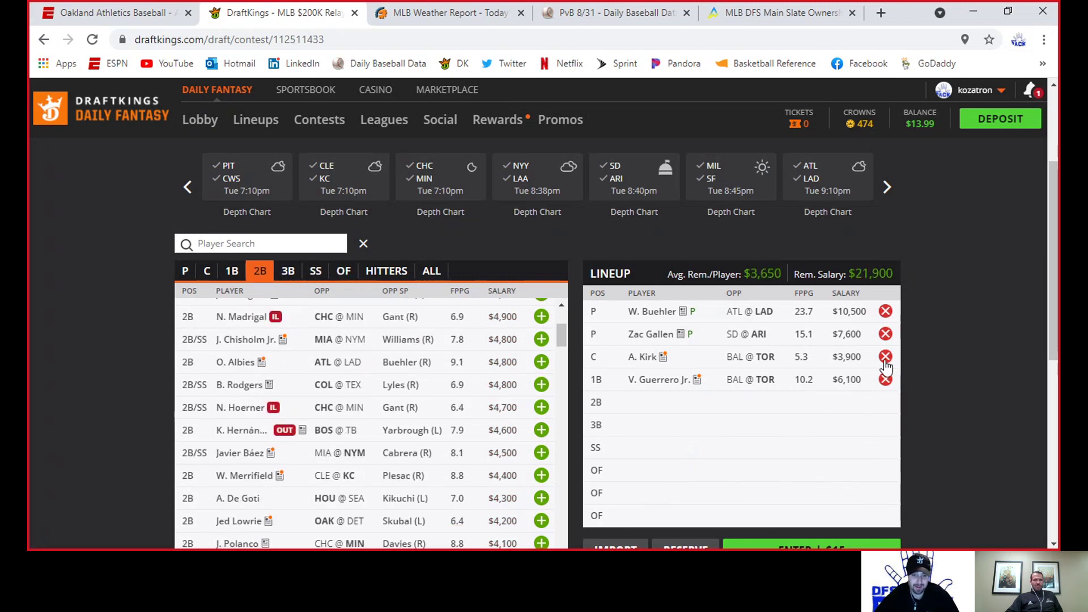
click(886, 379)
click(886, 356)
click(885, 334)
click(885, 312)
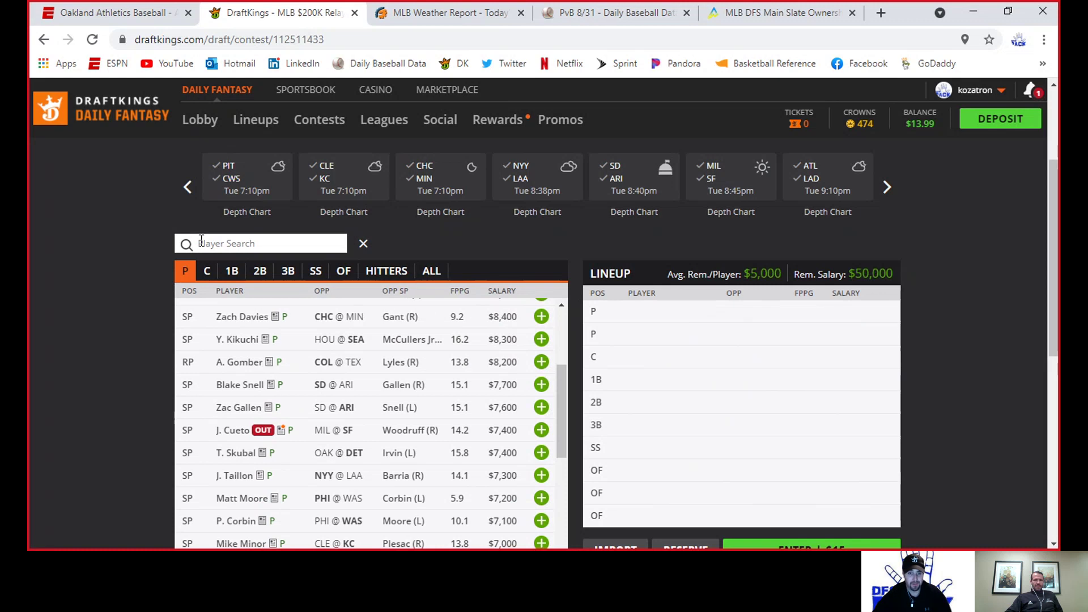
Start a new lineup with B. Woodruff and W. Buehler as the two pitchers
scroll(457, 424, up, 3)
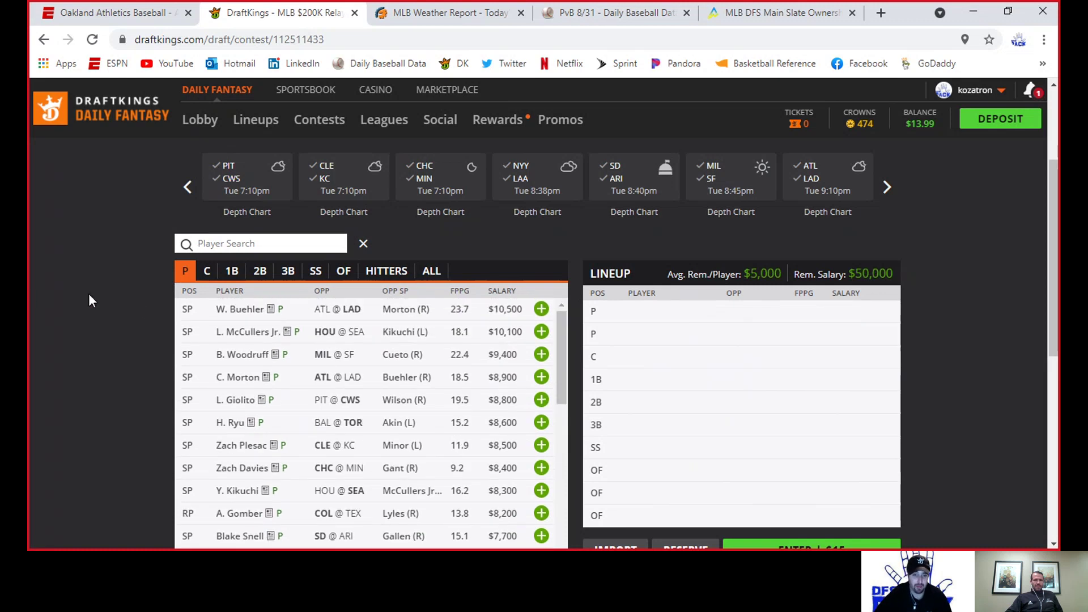
click(540, 355)
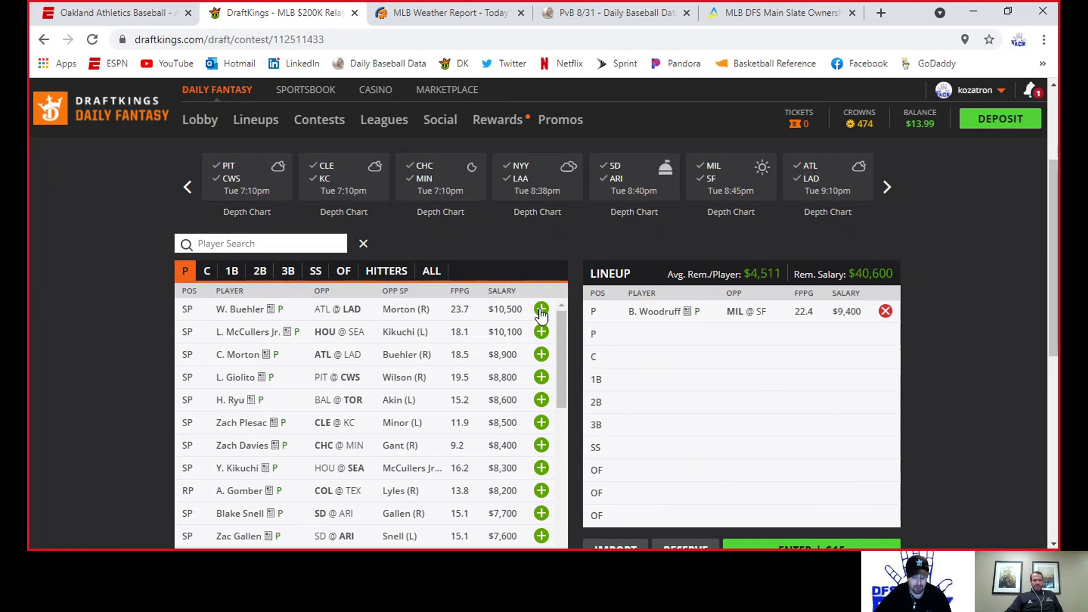
click(540, 310)
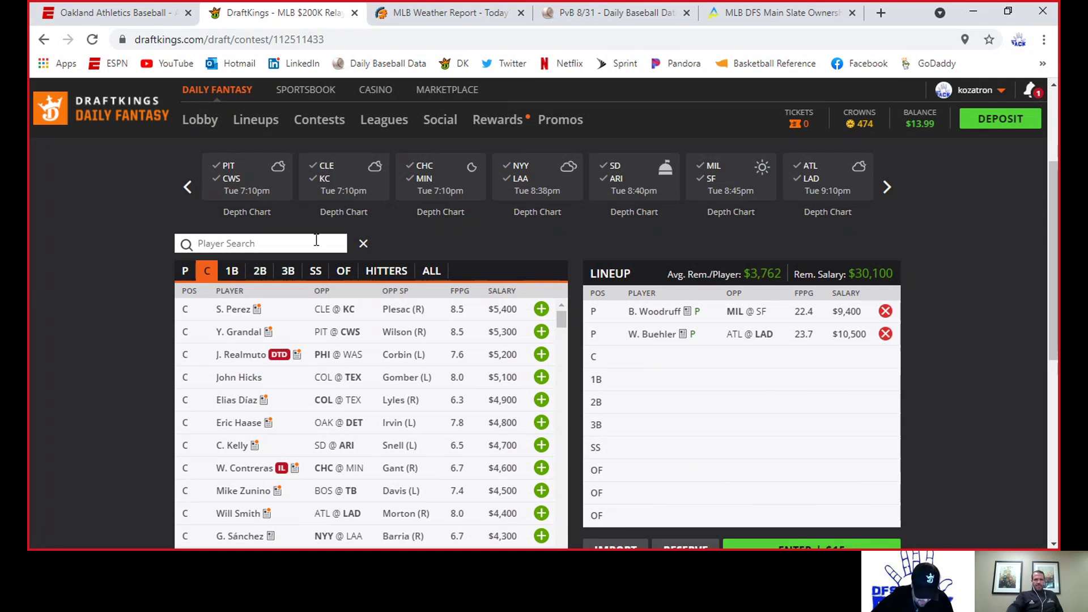
text(her)
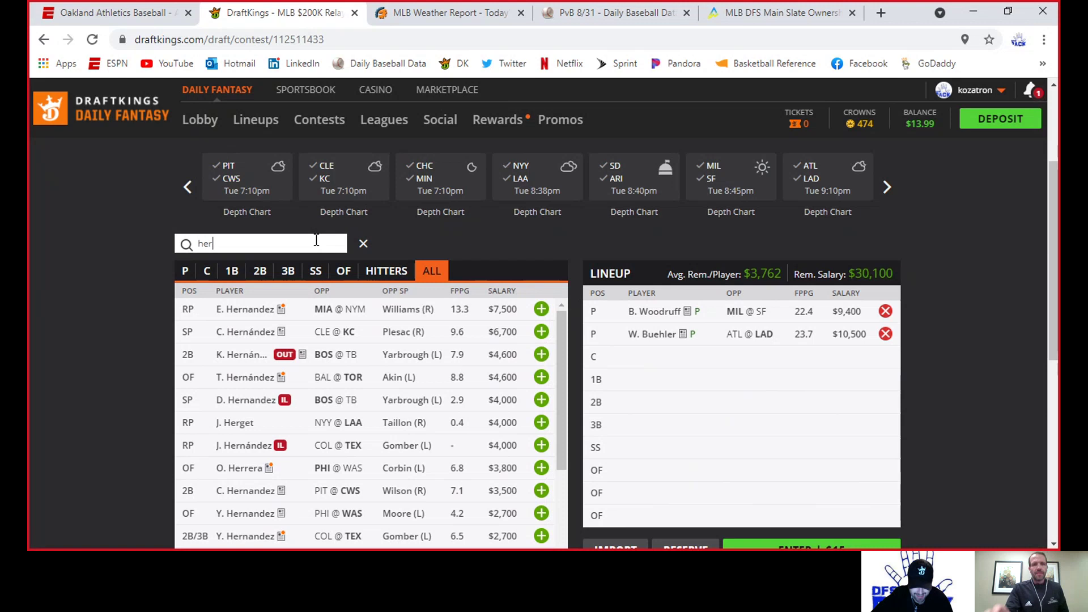
key(BackSpace)
key(BackSpace)
key(BackSpace)
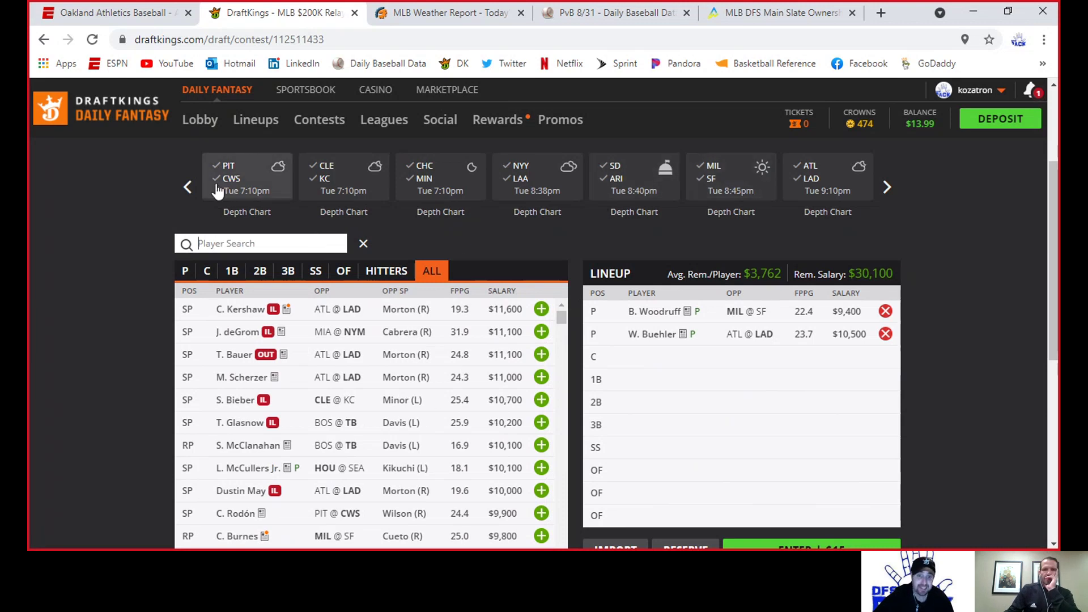
Filter the list to TEX players and add Nick Solak at second base and Y. Hernandez at third base
click(183, 188)
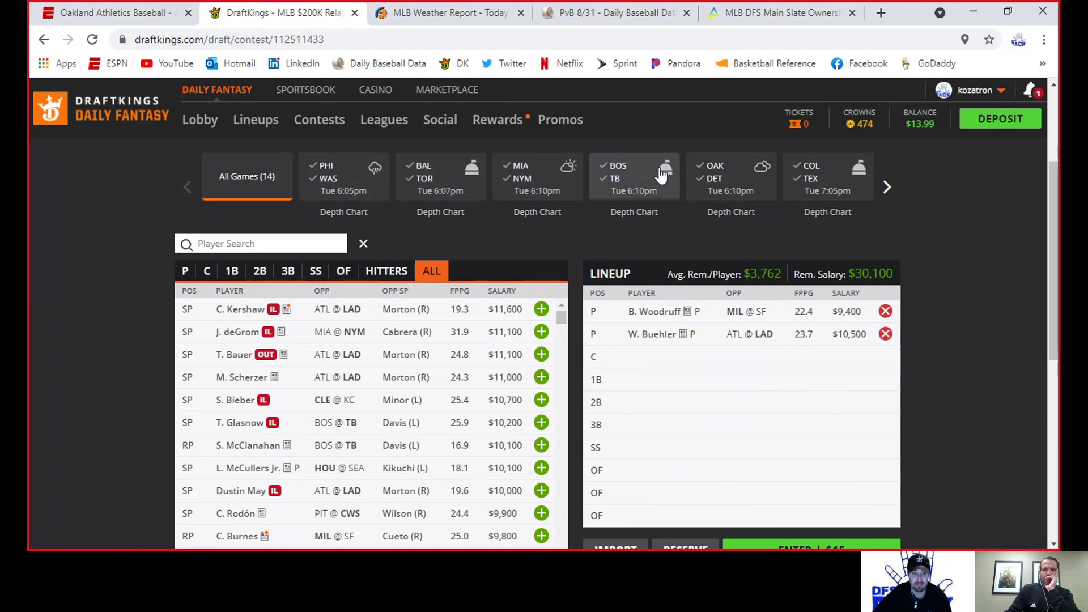
click(816, 184)
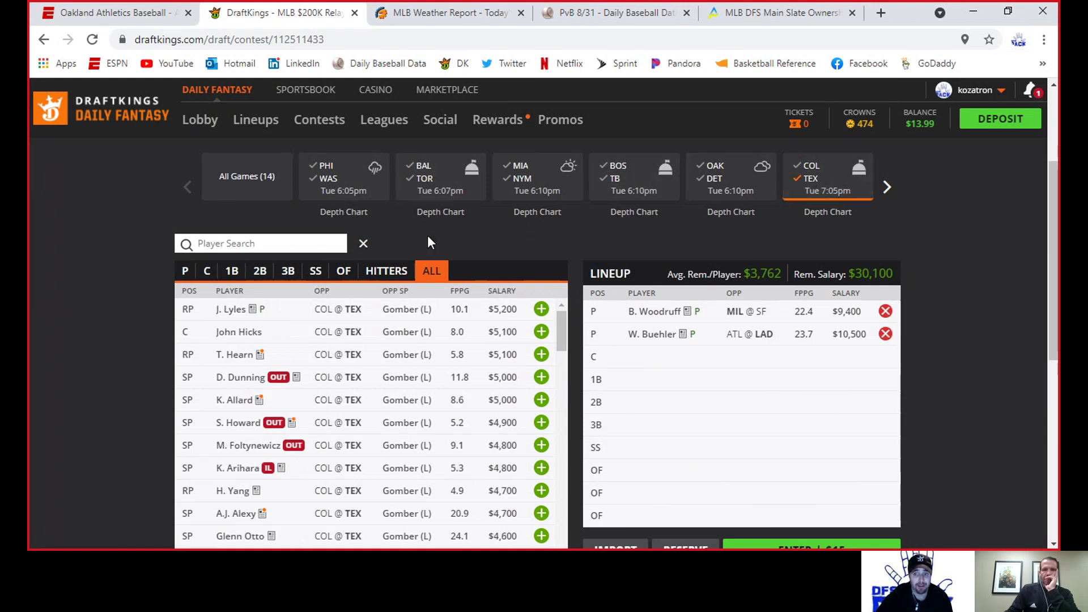
click(262, 272)
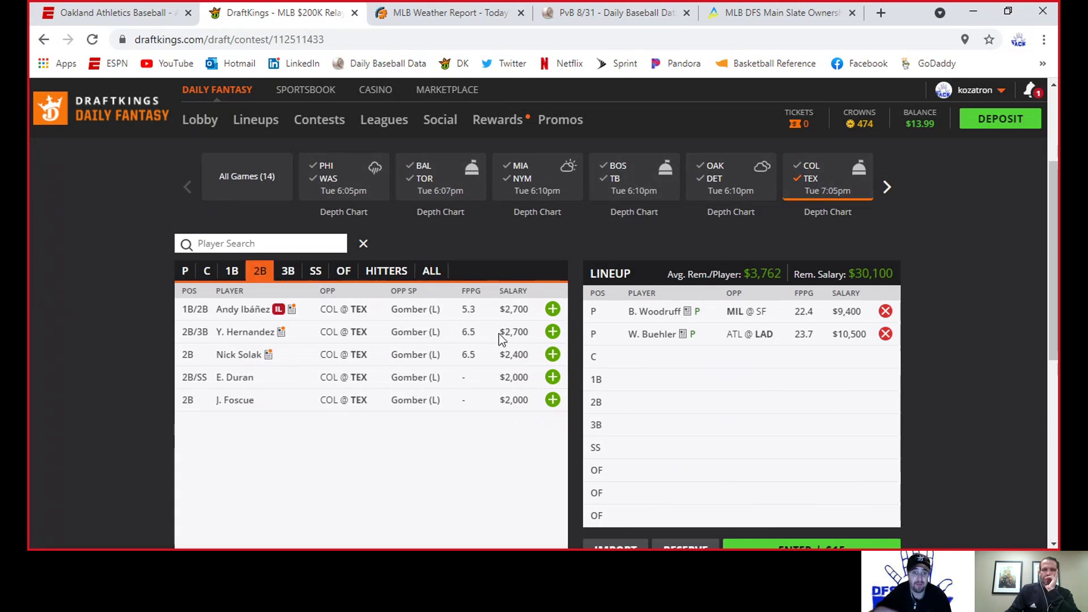
click(554, 355)
click(554, 310)
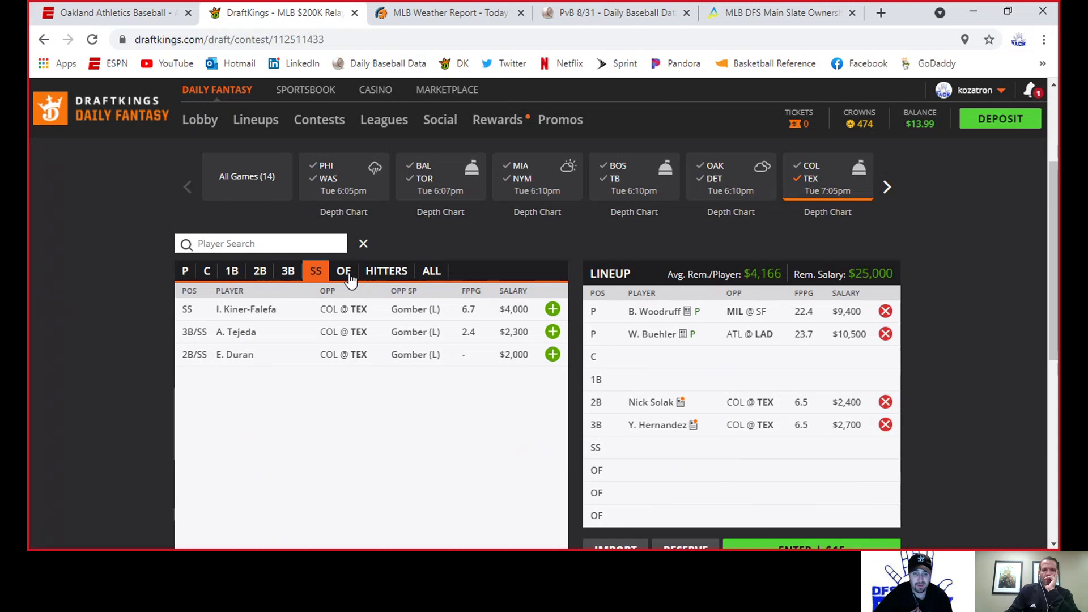
Add TEX outfielders DJ Peters and A. García to the lineup
click(344, 272)
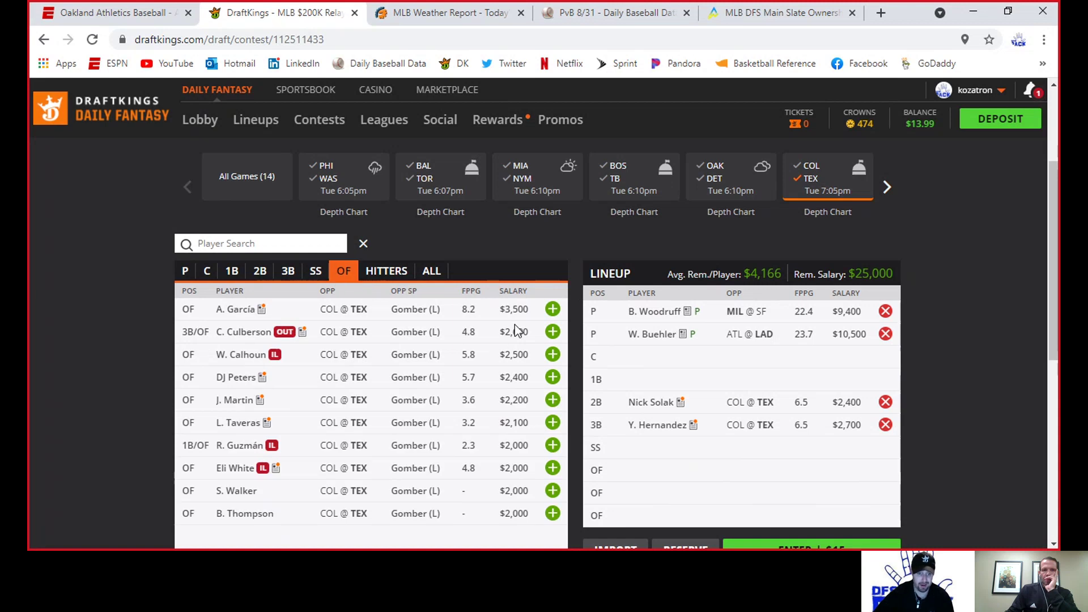
click(553, 377)
click(553, 309)
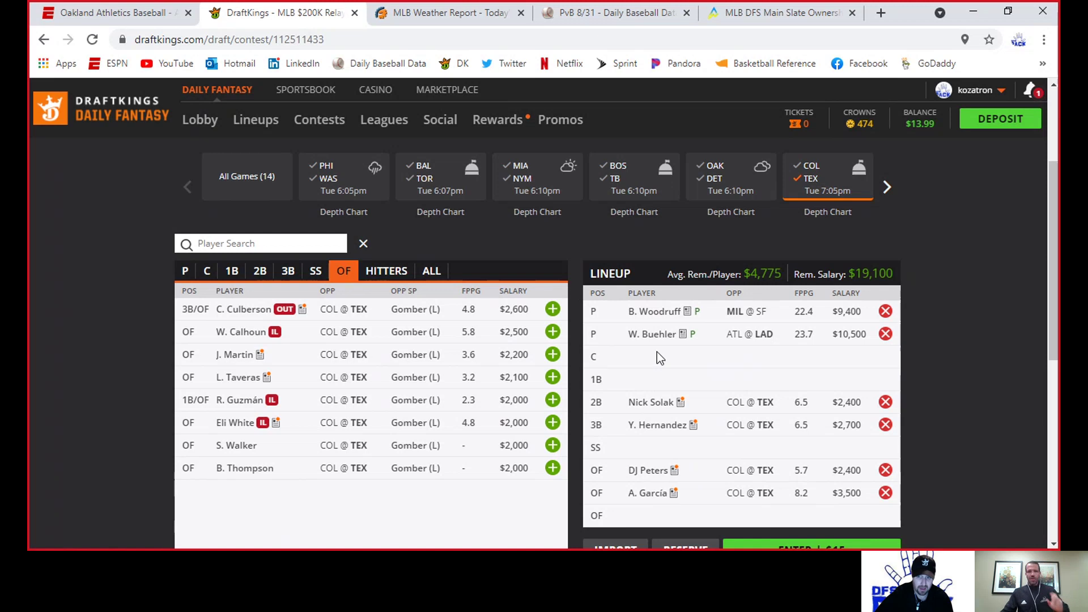